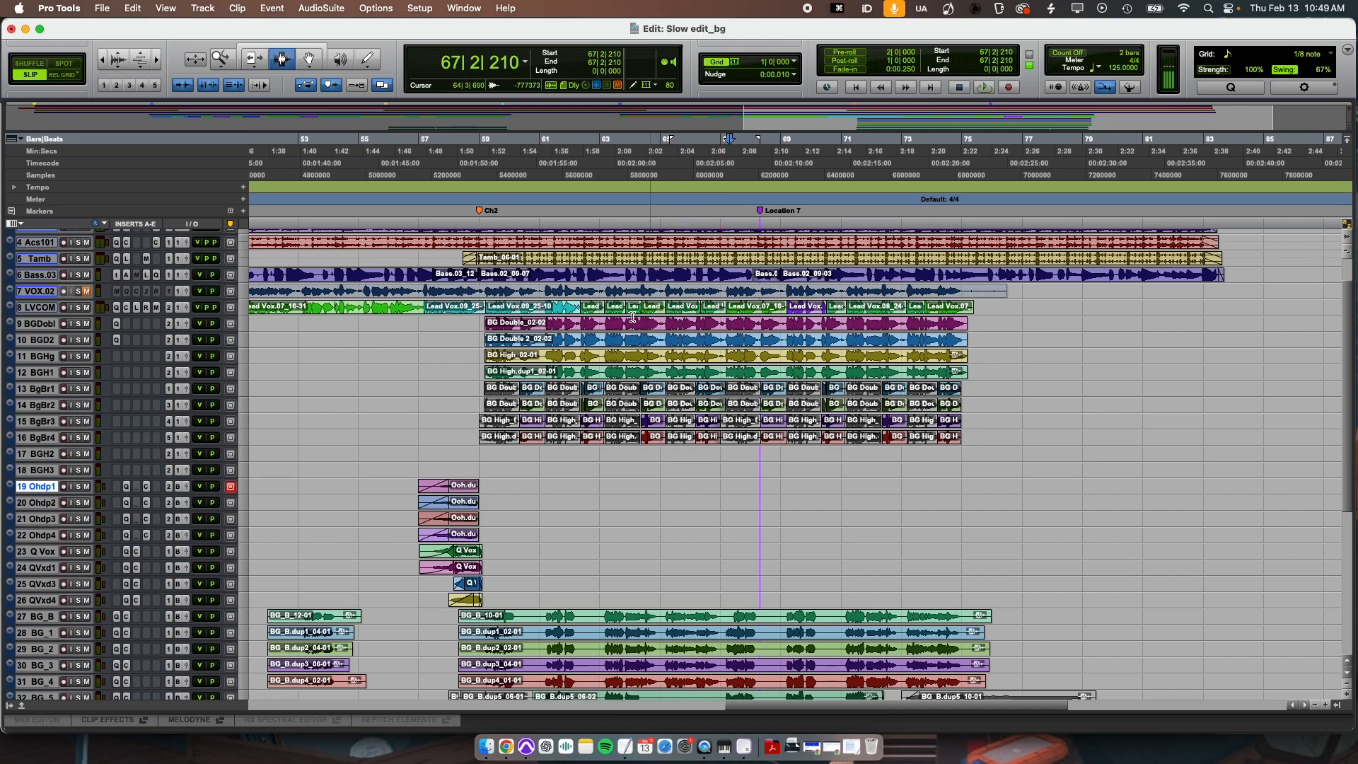
- Increase the track heights of LeadVxCOMP, BG Double and BG Double 2 together
{"action": "left_click_drag", "start_coordinate": [539, 306], "coordinate": [578, 344]}
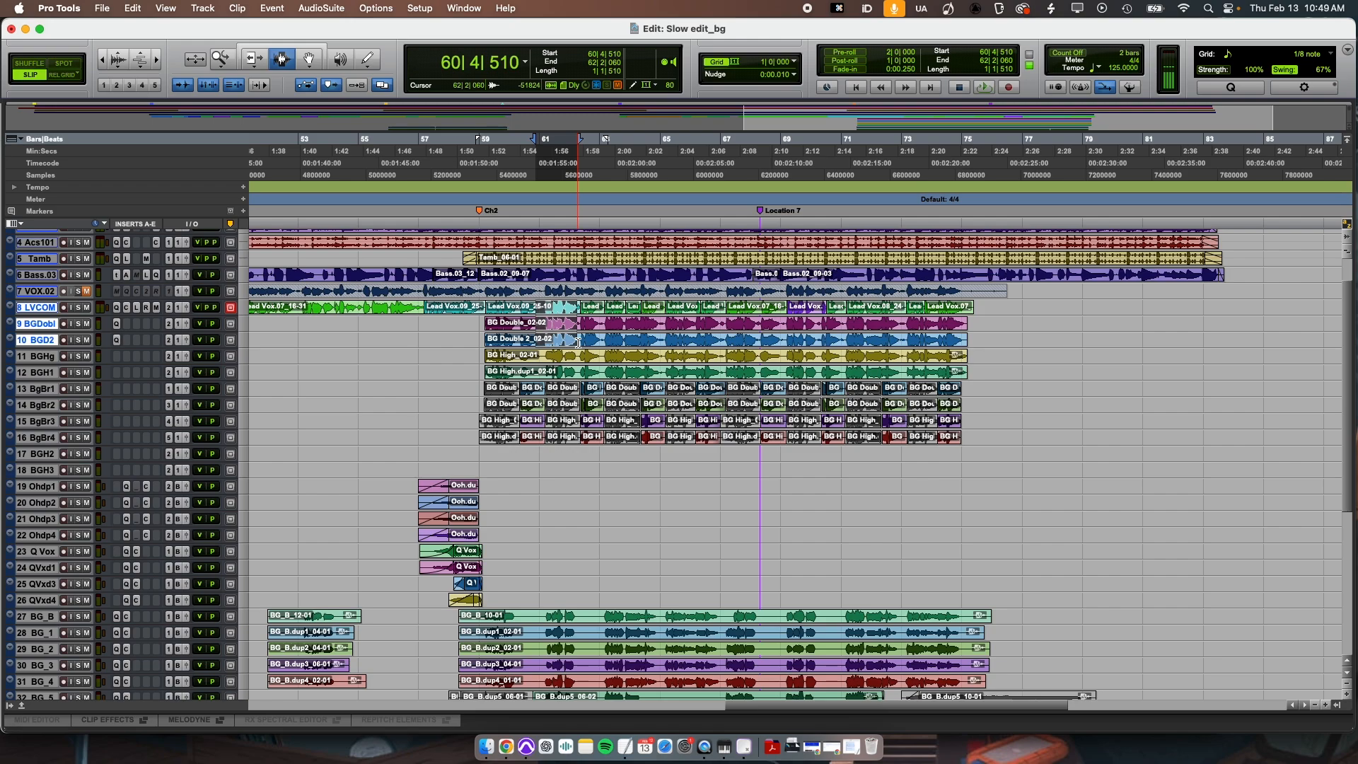
{"action": "key", "text": "ctrl+Up"}
{"action": "key", "text": "ctrl+Up"}
{"action": "key", "text": "ctrl+Up"}
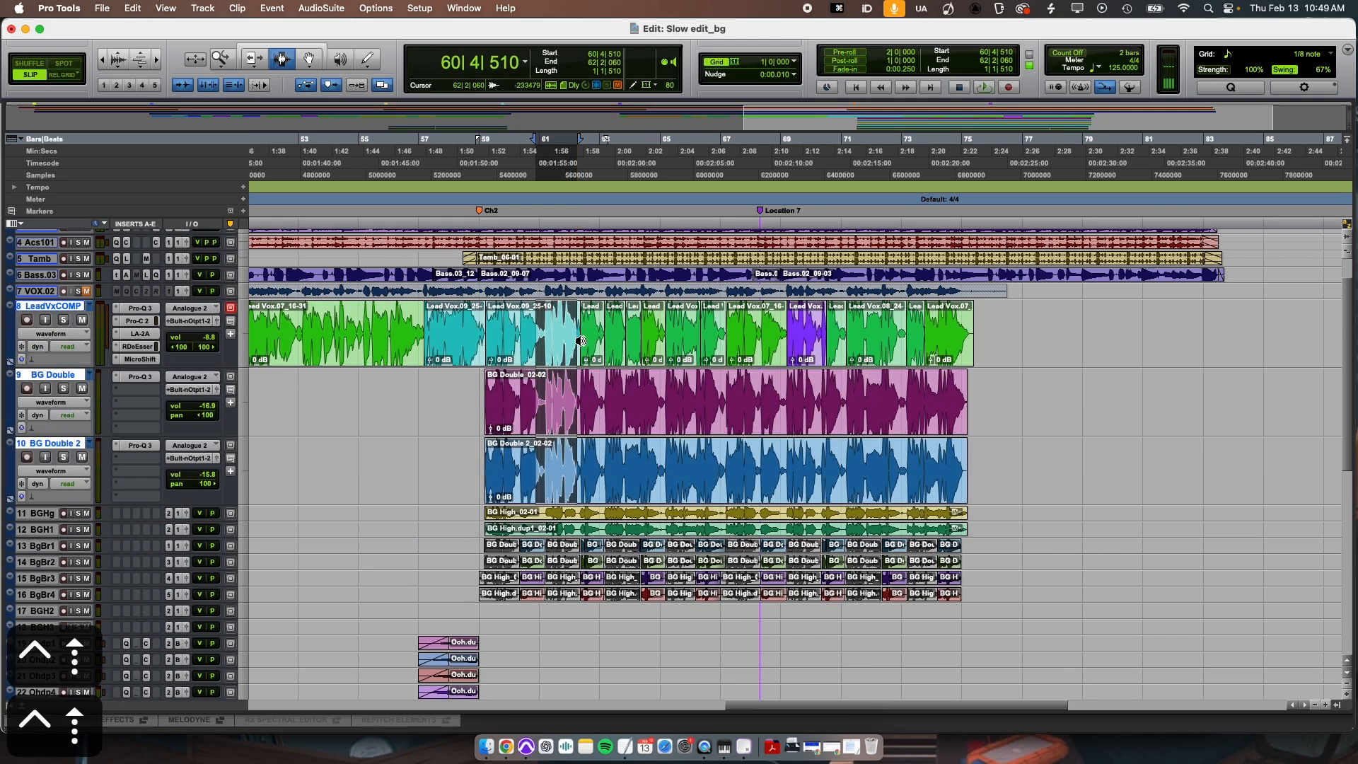
{"action": "key", "text": "ctrl+Down"}
- Zoom in on the phrase around bar 61 and enlarge the lead comp and both BG Double tracks further
{"action": "left_click", "coordinate": [544, 409]}
{"action": "key", "text": "t"}
{"action": "key", "text": "t"}
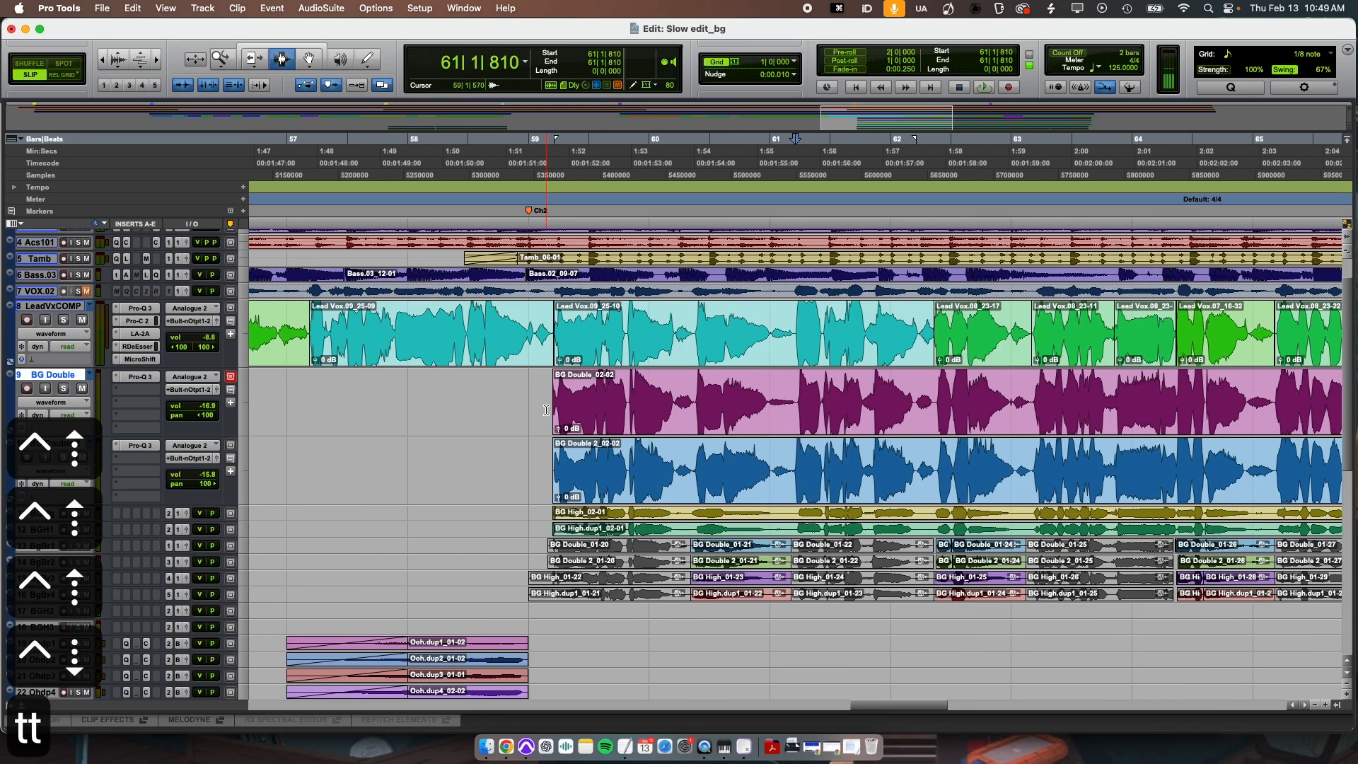
{"action": "key", "text": "t"}
{"action": "left_click_drag", "start_coordinate": [720, 333], "coordinate": [740, 459]}
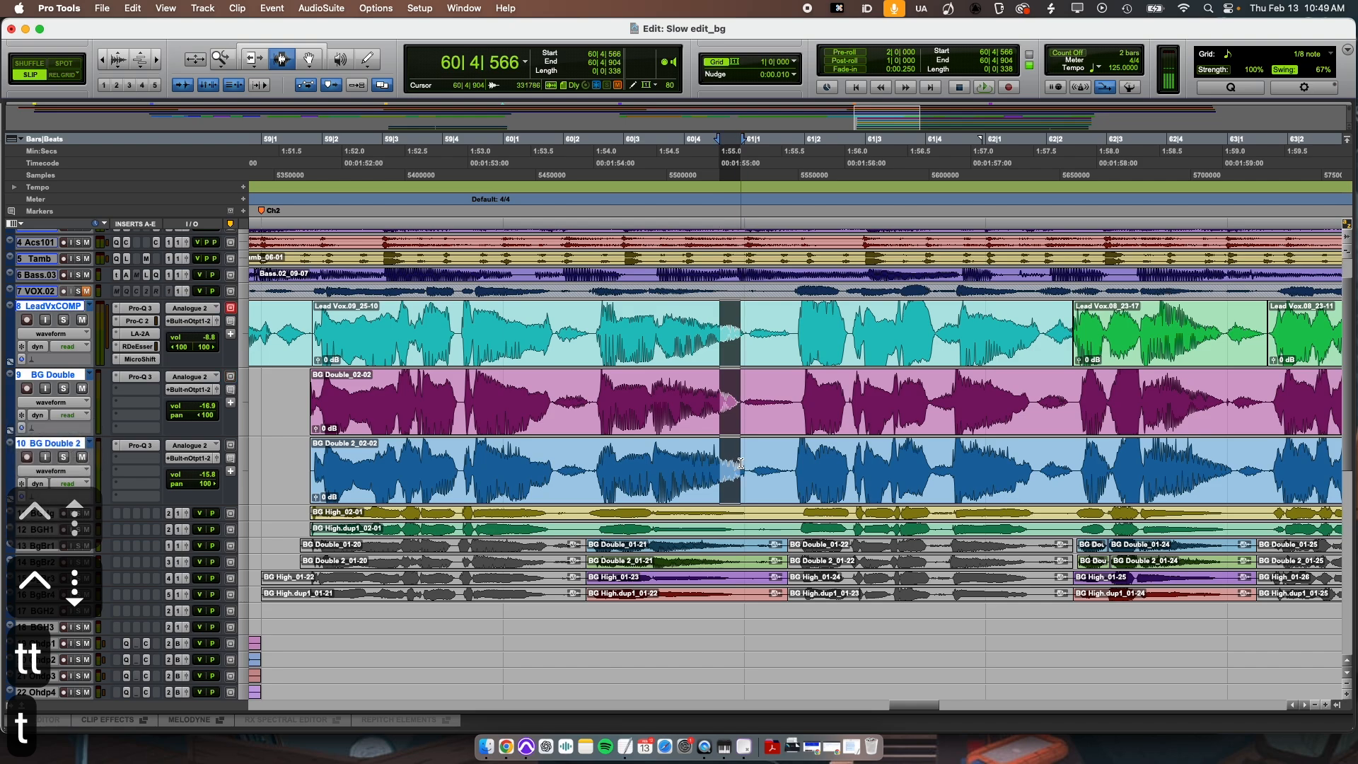
{"action": "key", "text": "ctrl+Up"}
{"action": "scroll", "coordinate": [736, 467], "scroll_direction": "down", "scroll_amount": 3}
{"action": "left_click", "coordinate": [729, 400]}
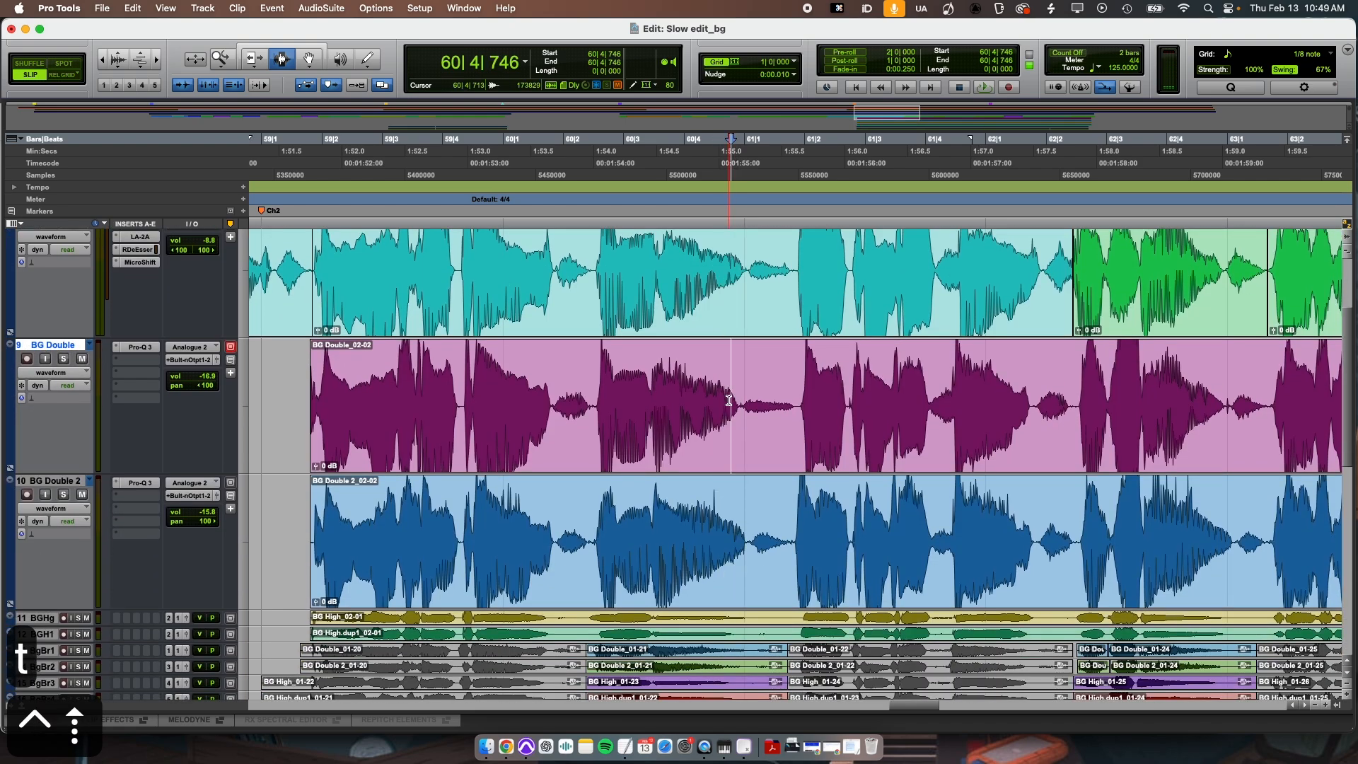
- Compare the lead vocal's waveform with both BG Double tracks from bar 61 to 69, focusing on the breaths near Location 7
{"action": "scroll", "coordinate": [764, 396], "scroll_direction": "right", "scroll_amount": 5}
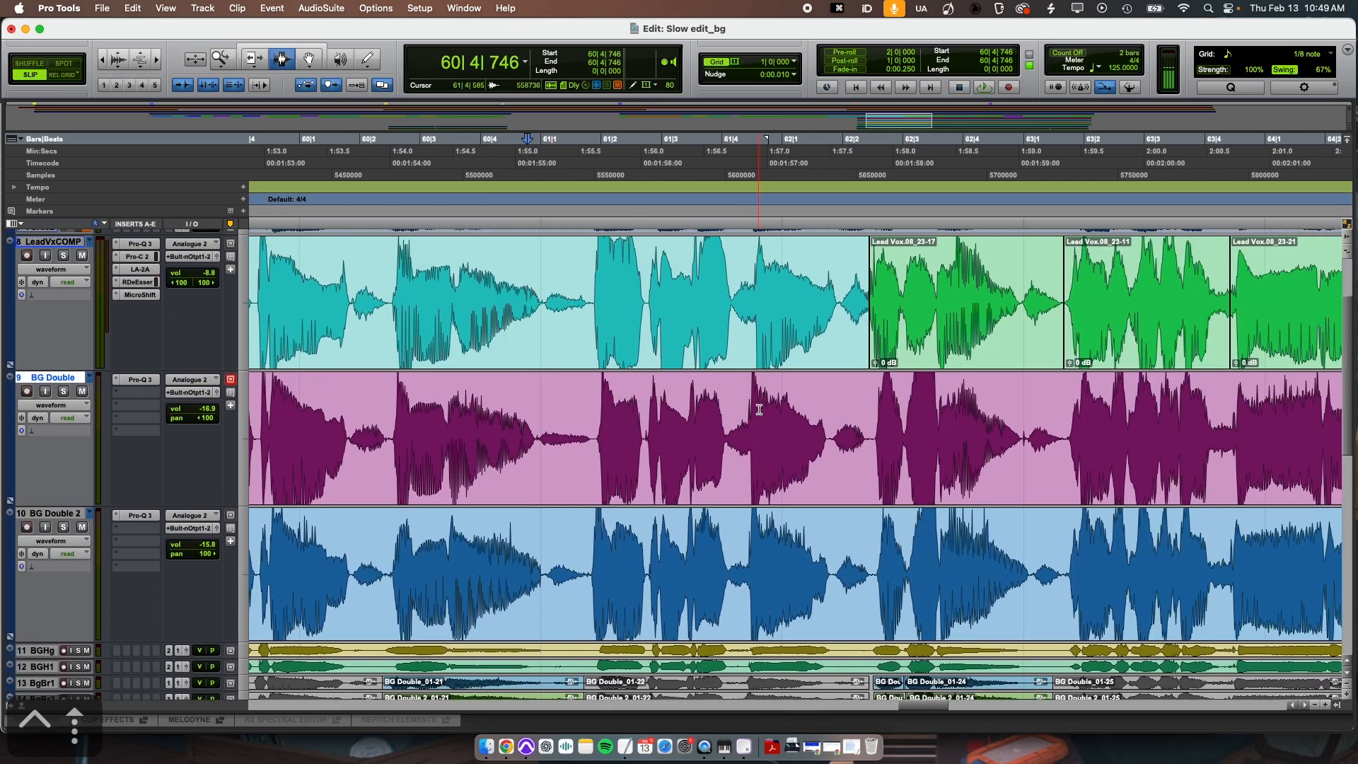
{"action": "scroll", "coordinate": [812, 396], "scroll_direction": "right", "scroll_amount": 5}
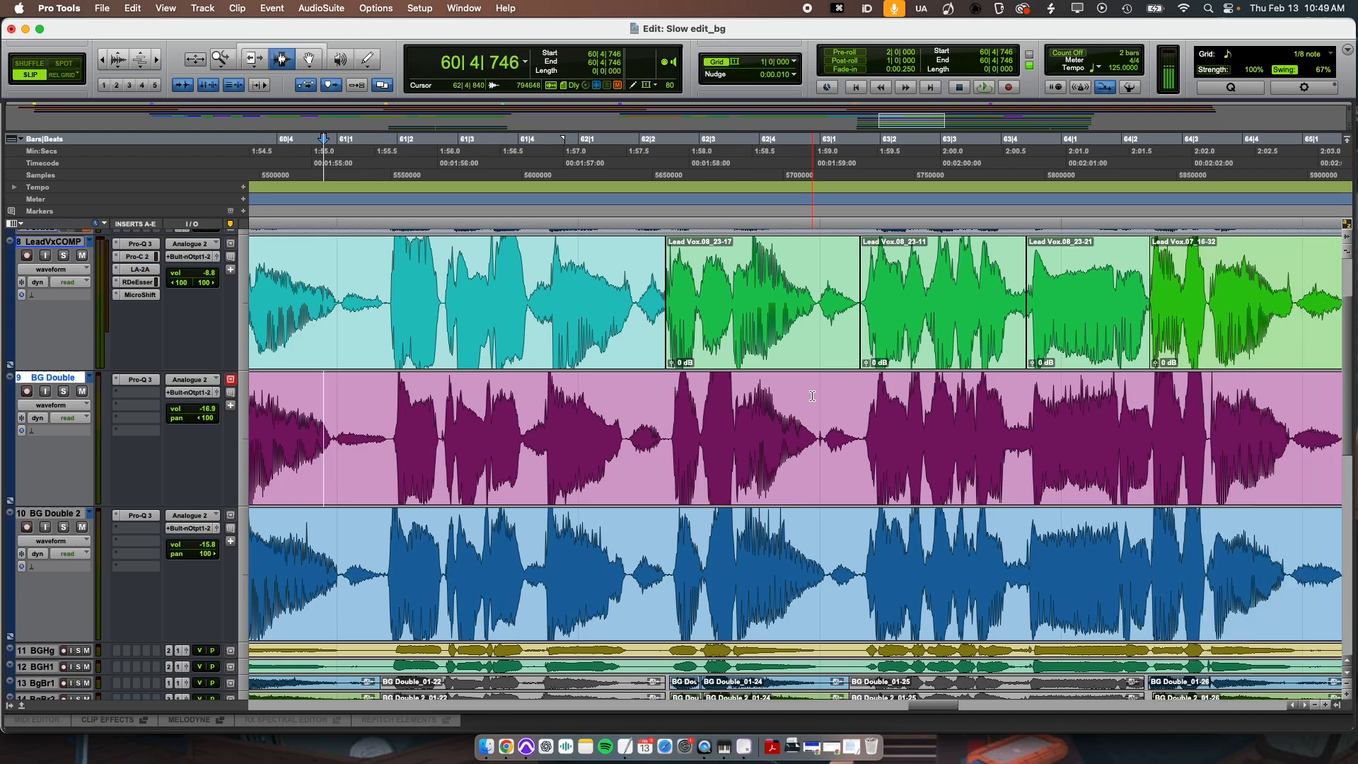
{"action": "scroll", "coordinate": [812, 397], "scroll_direction": "right", "scroll_amount": 4}
{"action": "scroll", "coordinate": [812, 396], "scroll_direction": "right", "scroll_amount": 19}
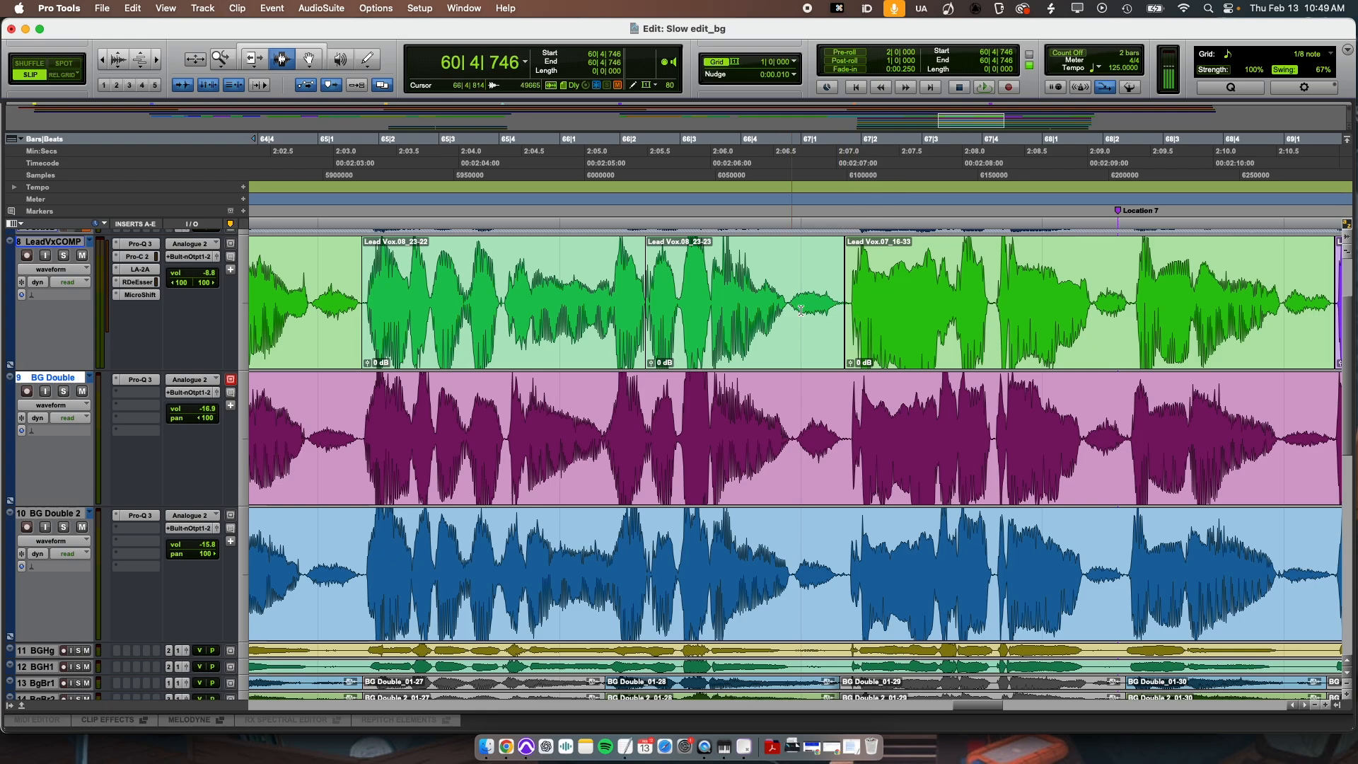
{"action": "scroll", "coordinate": [961, 380], "scroll_direction": "right", "scroll_amount": 4}
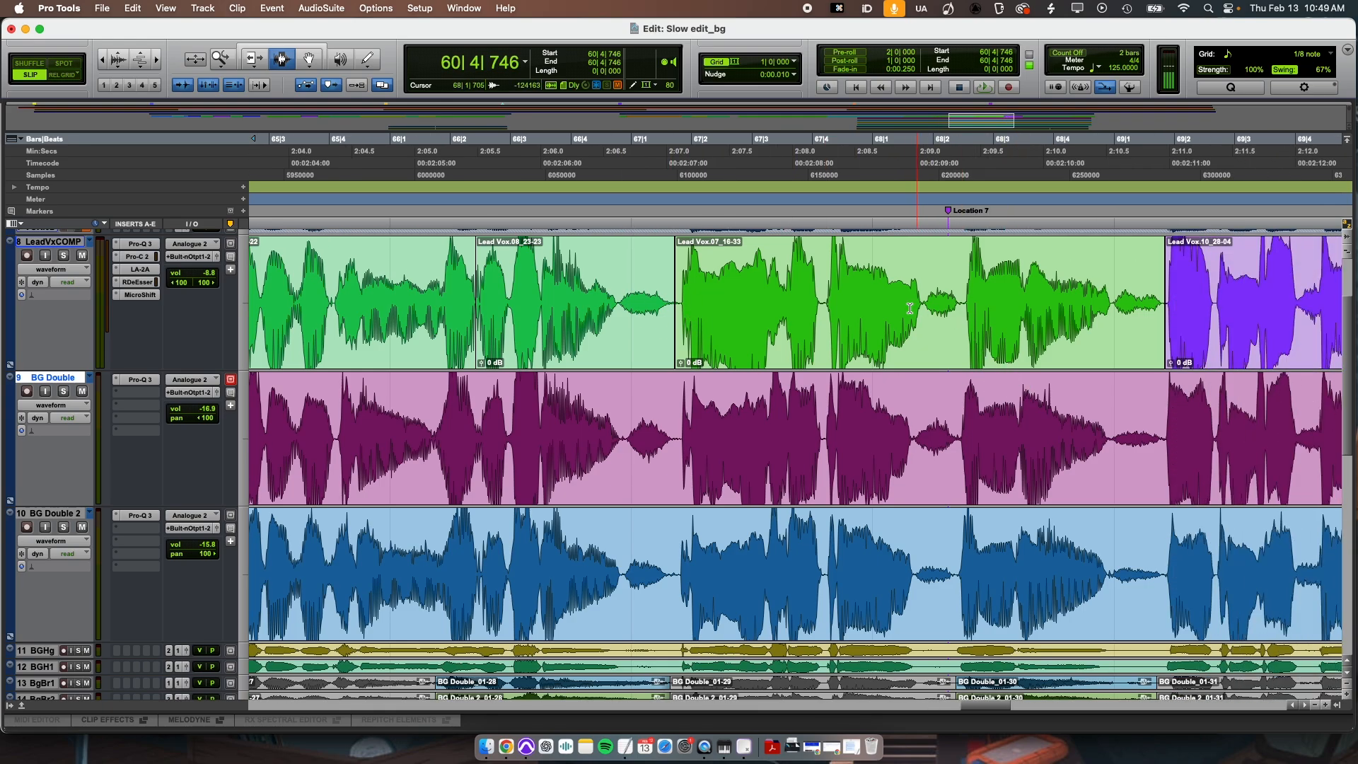
{"action": "left_click_drag", "start_coordinate": [875, 294], "coordinate": [1017, 561]}
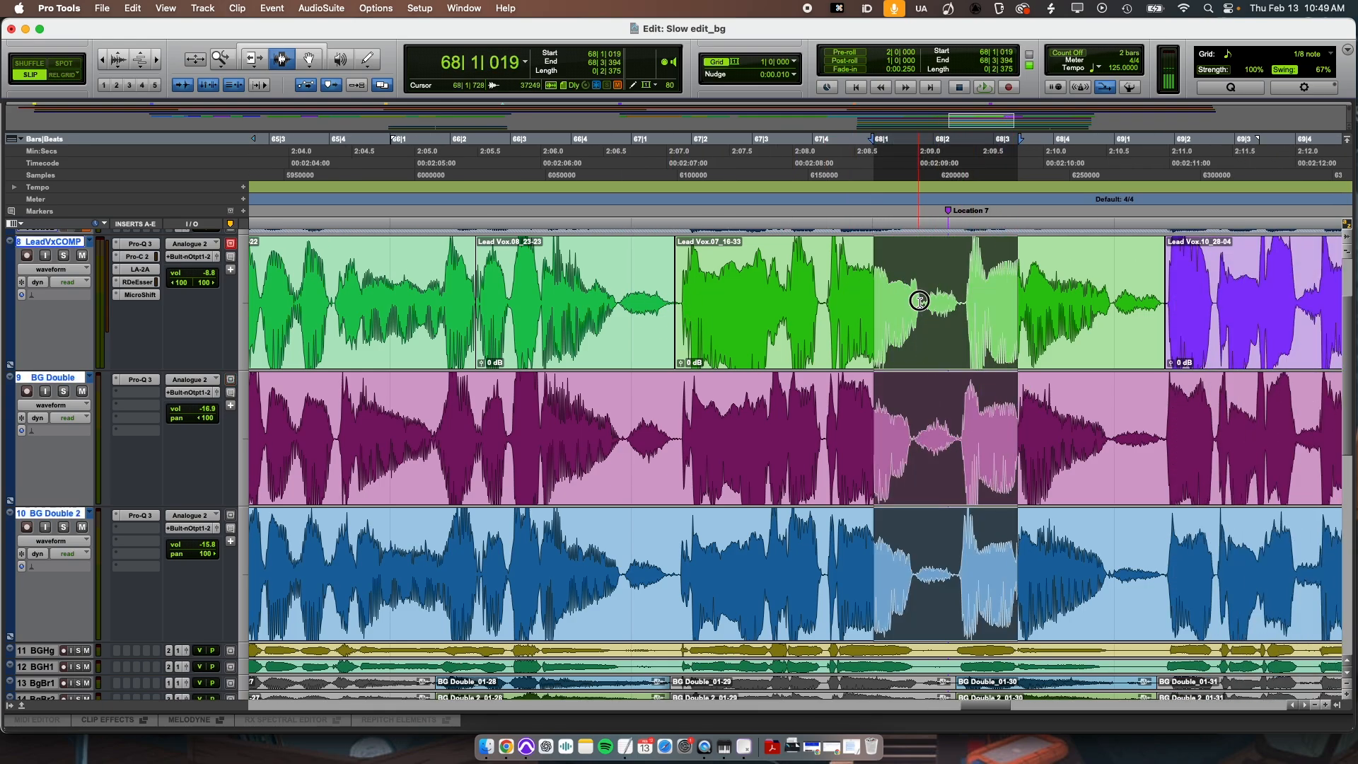
{"action": "left_click_drag", "start_coordinate": [919, 300], "coordinate": [967, 304]}
{"action": "left_click_drag", "start_coordinate": [917, 444], "coordinate": [965, 453]}
{"action": "left_click_drag", "start_coordinate": [913, 586], "coordinate": [953, 586]}
- Solo LeadVxCOMP, BG Double and BG Double 2, and play them from 66|3|750
{"action": "left_click_drag", "start_coordinate": [570, 276], "coordinate": [584, 547]}
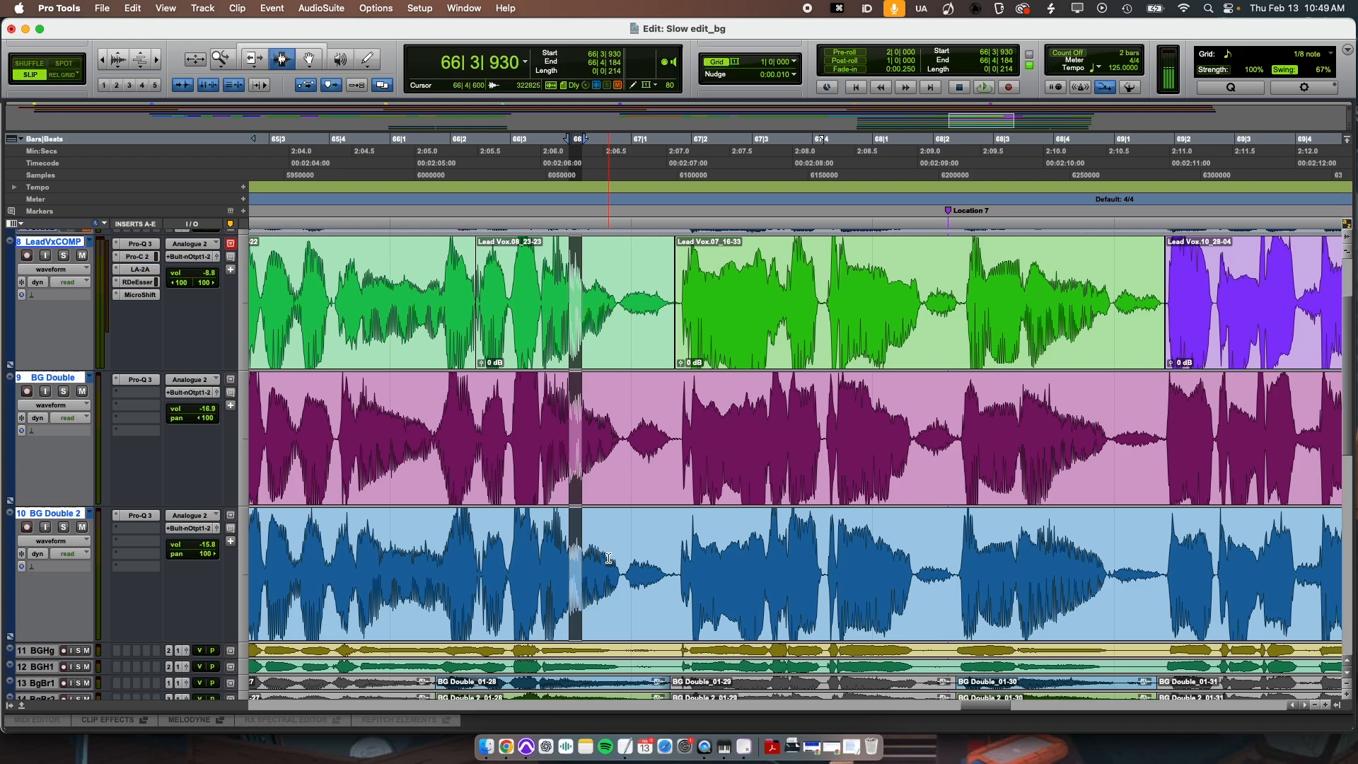
{"action": "key", "text": "shift+s"}
{"action": "left_click", "coordinate": [558, 531]}
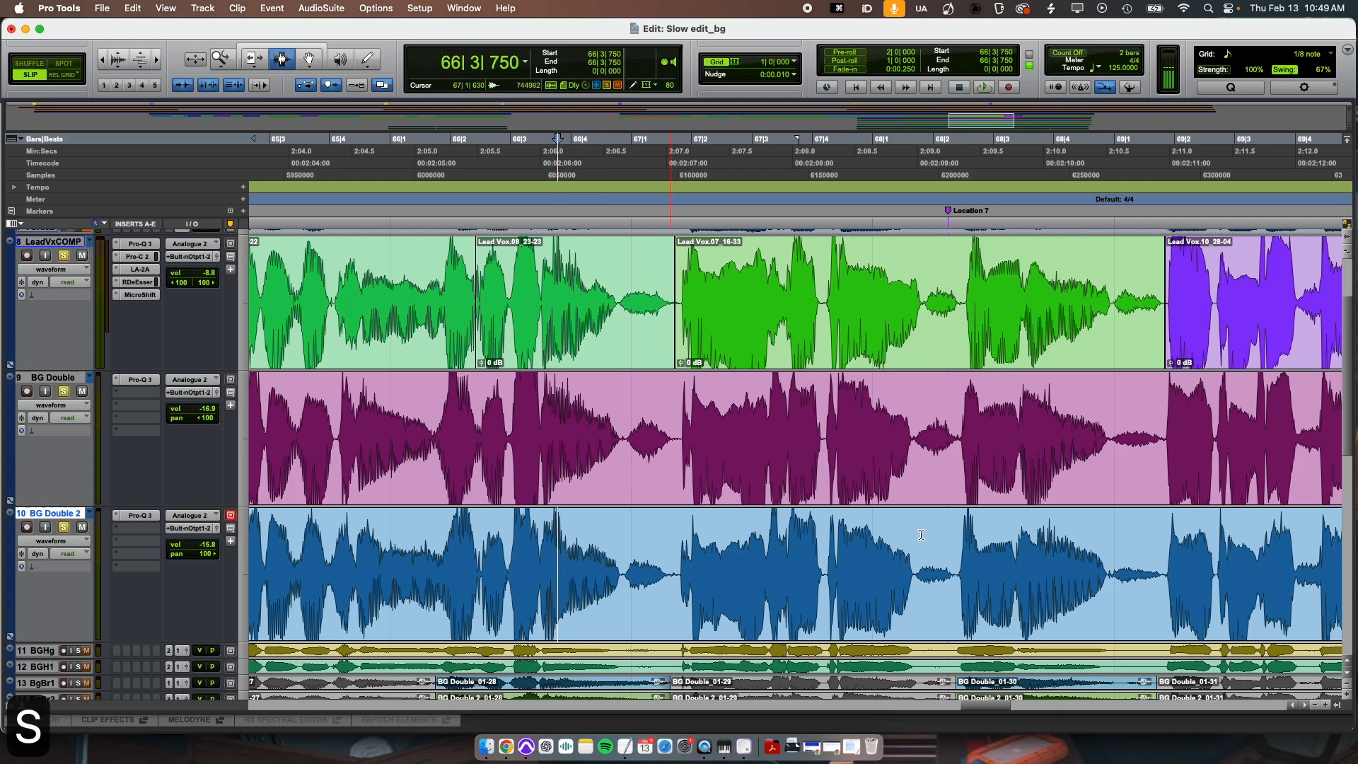
{"action": "key", "text": "space"}
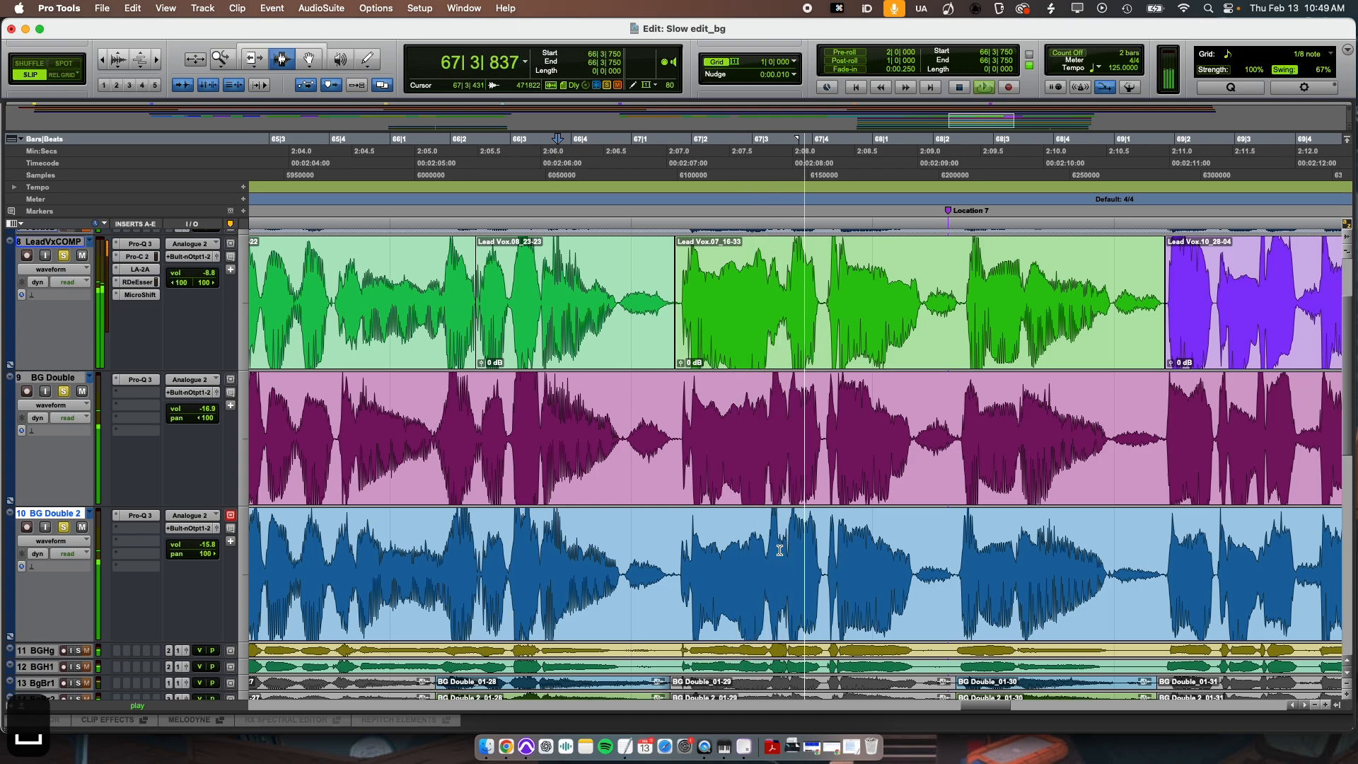
{"action": "key", "text": "space"}
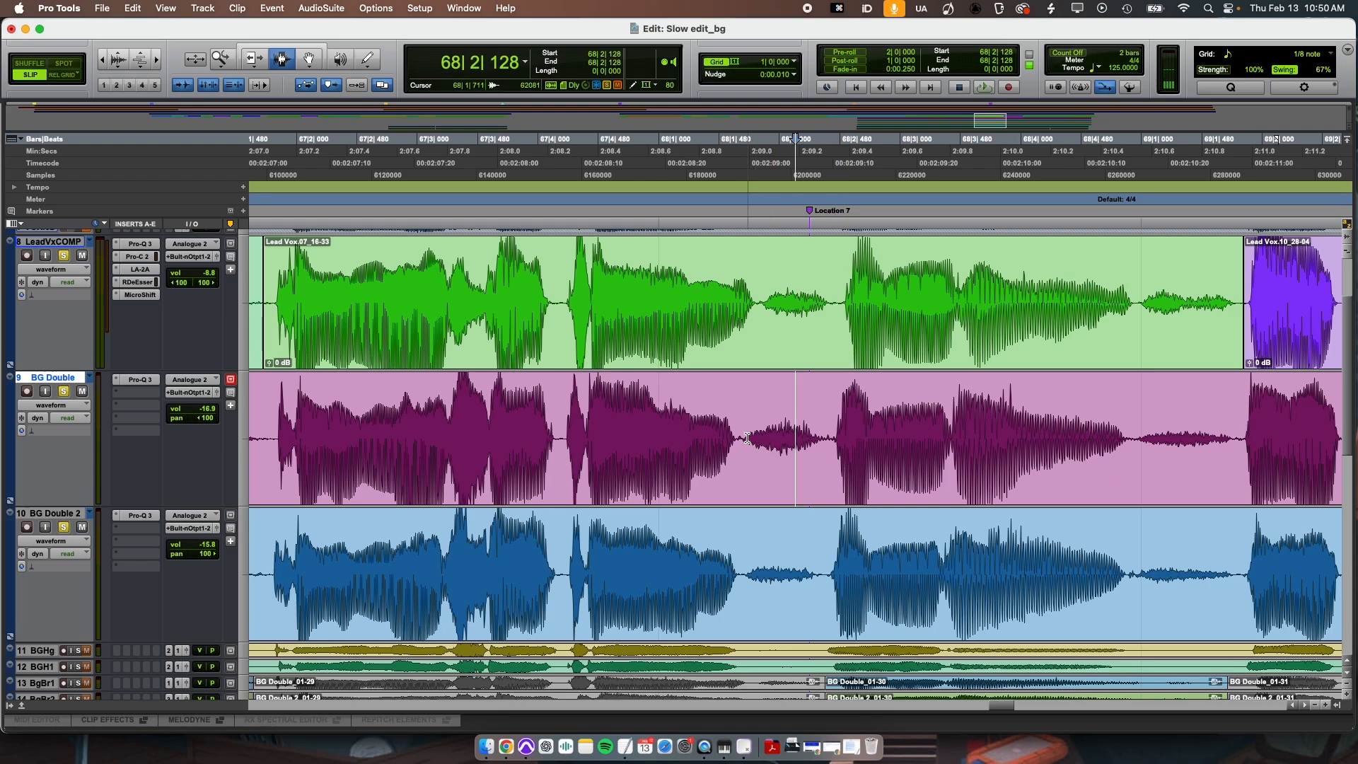
- Delete the breath around Location 7 from the BG Double and BG Double 2 clips
{"action": "left_click_drag", "start_coordinate": [737, 439], "coordinate": [832, 456]}
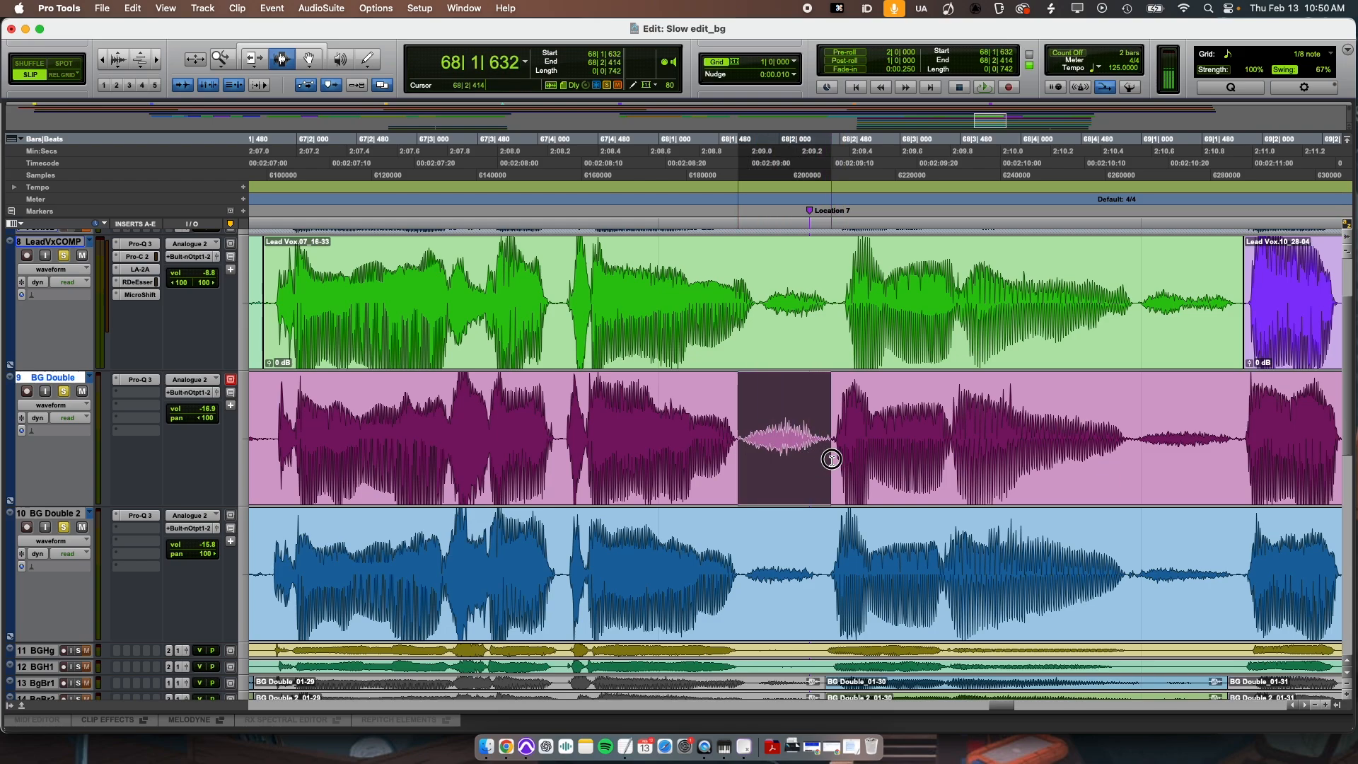
{"action": "key", "text": "BackSpace"}
{"action": "left_click_drag", "start_coordinate": [744, 581], "coordinate": [825, 587]}
{"action": "key", "text": "BackSpace"}
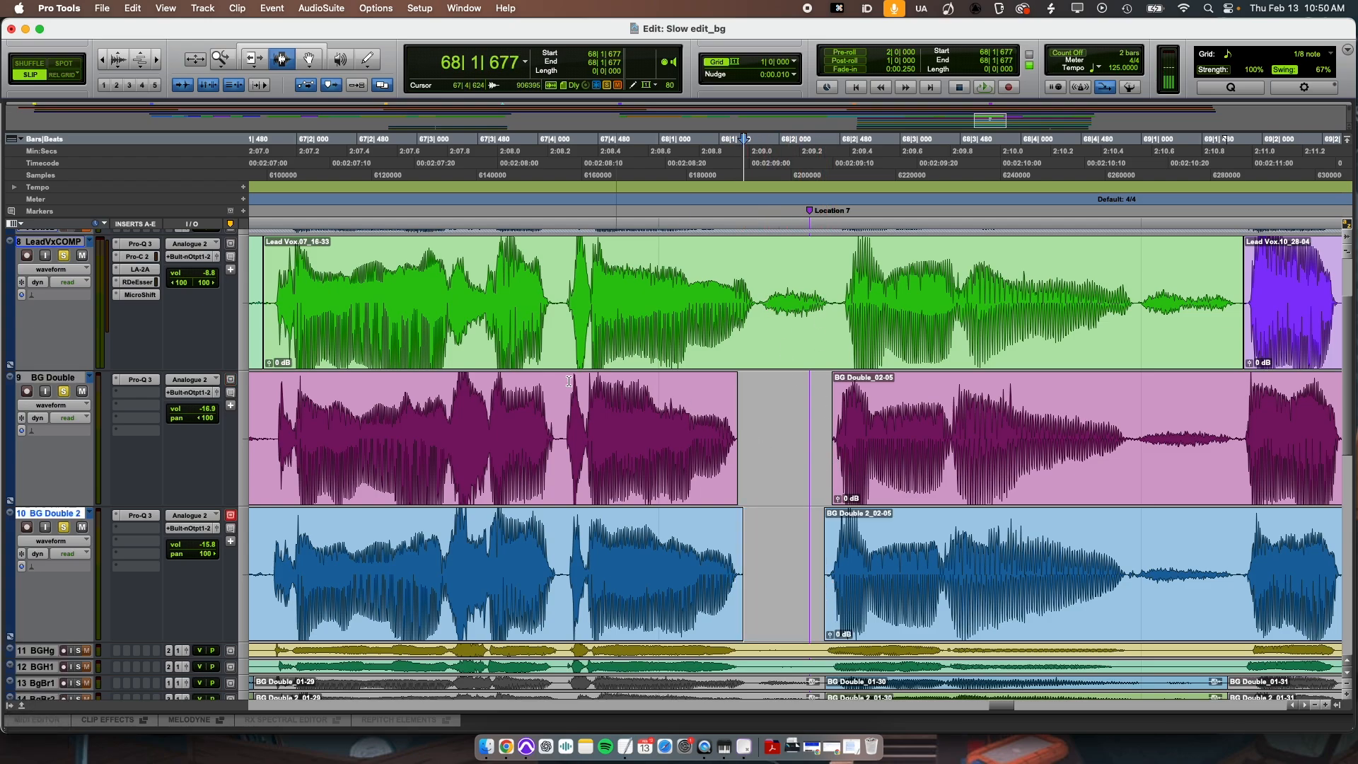
- Play the soloed vocals from 67|2|266 through the removed breaths
{"action": "left_click", "coordinate": [330, 307]}
{"action": "key", "text": "space"}
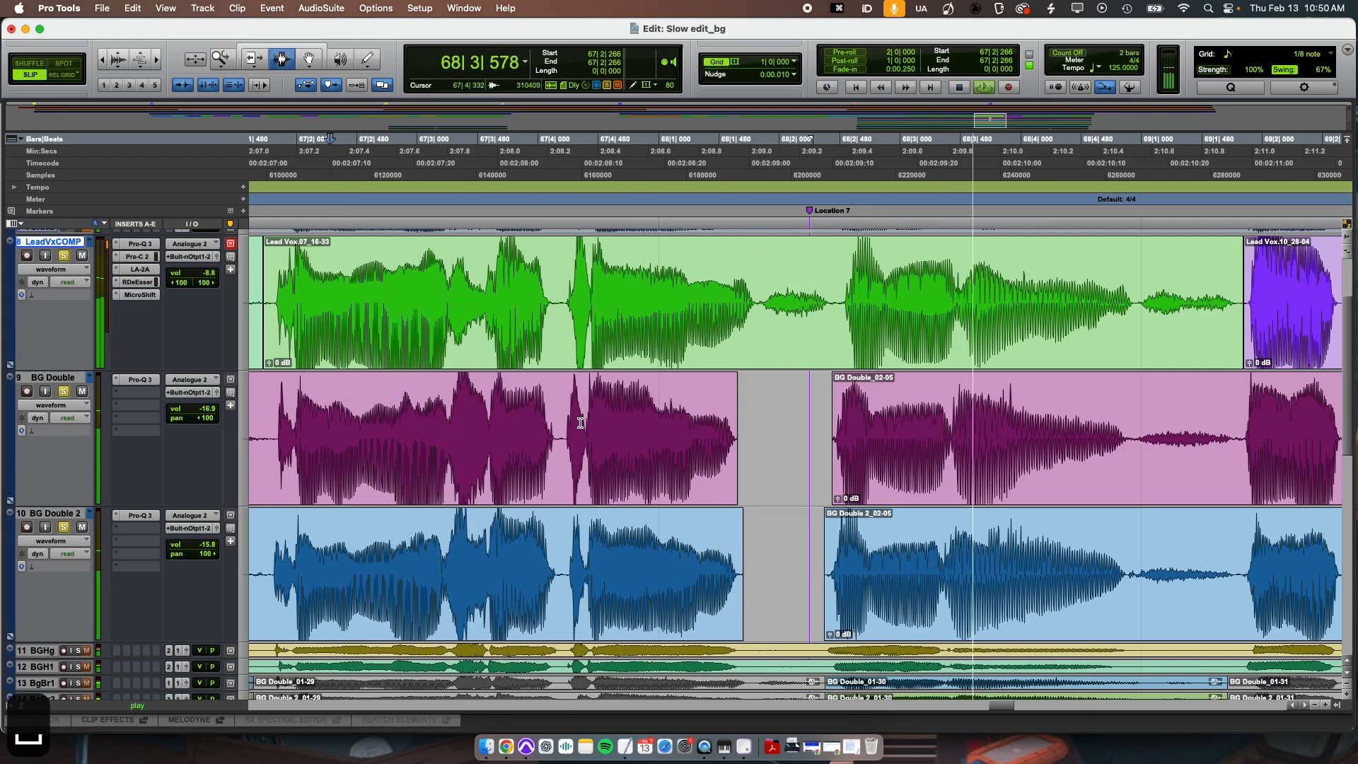
{"action": "key", "text": "space"}
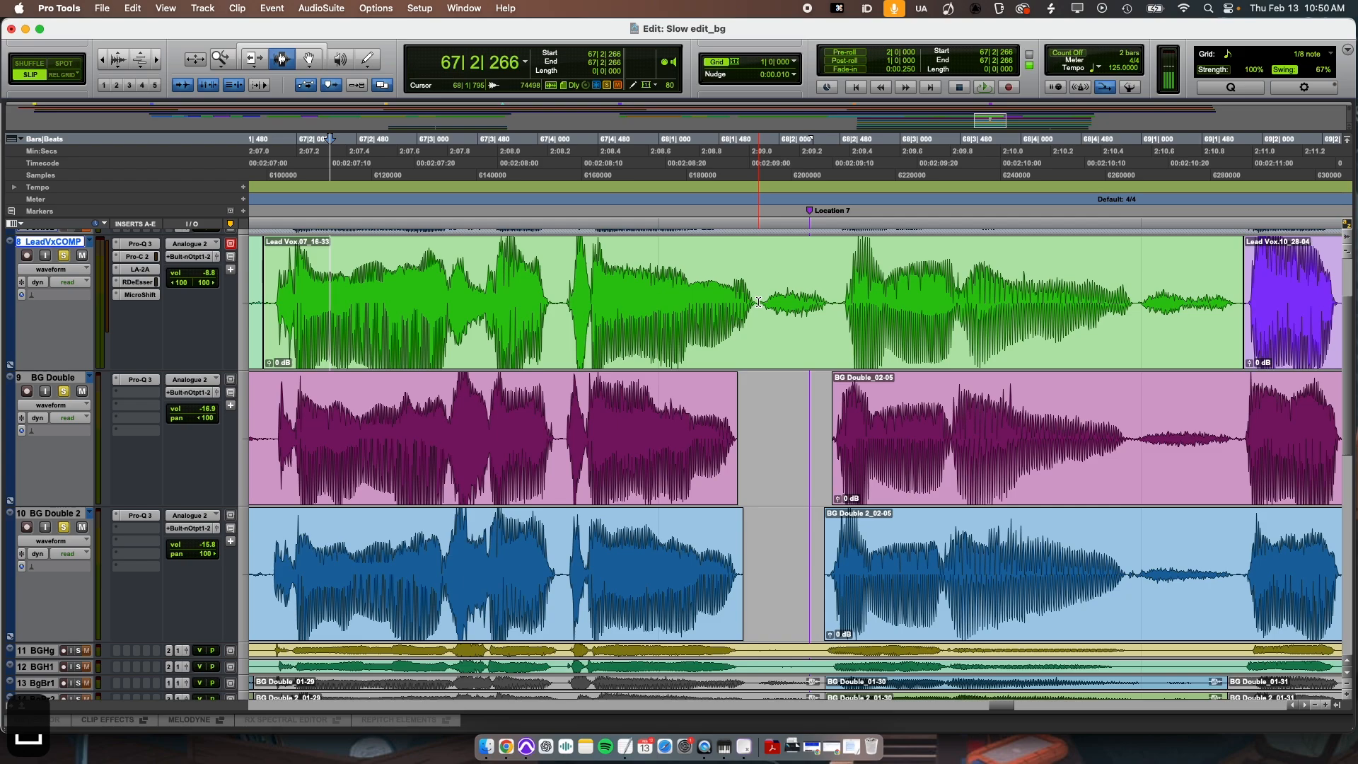
- Examine the gap at Location 7 and compare the following phrase's timing on both doubles with the lead vocal
{"action": "left_click", "coordinate": [758, 304]}
{"action": "left_click", "coordinate": [768, 439]}
{"action": "left_click", "coordinate": [766, 513]}
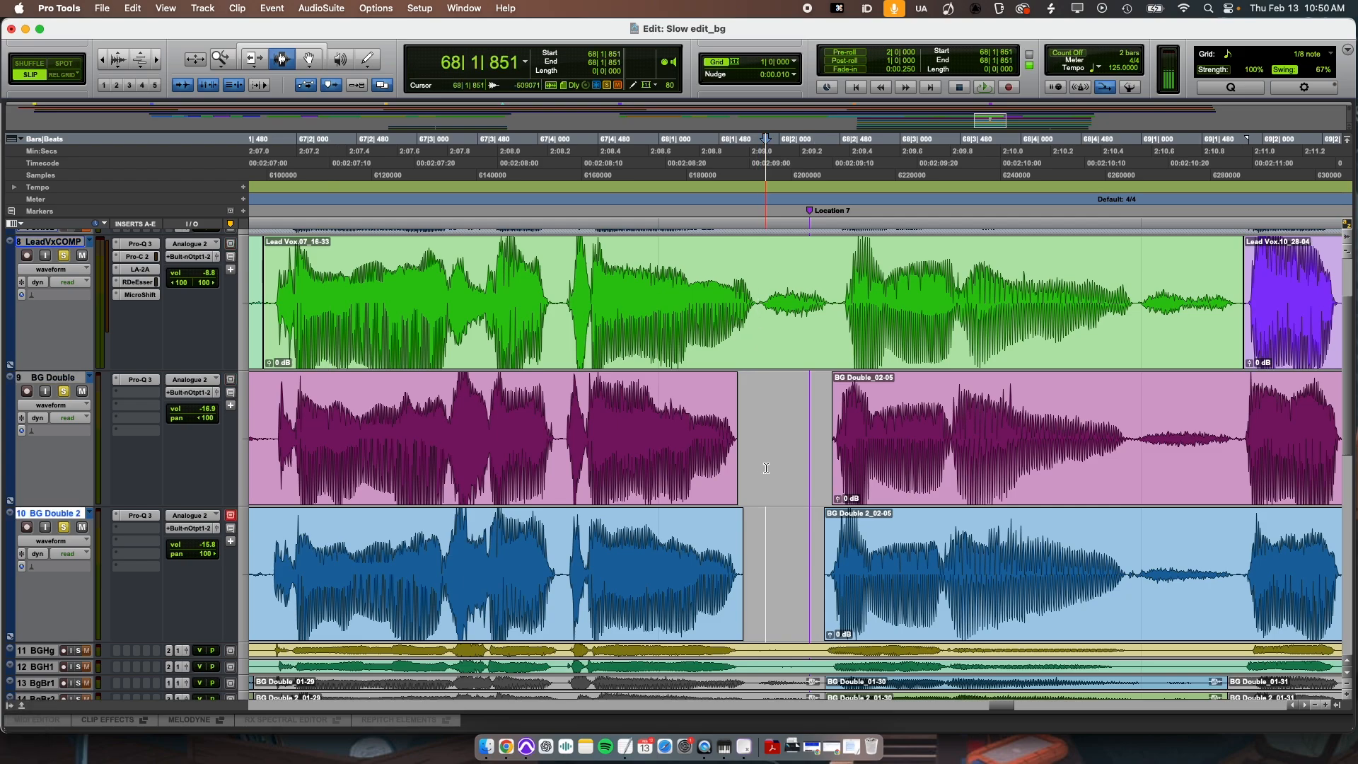
{"action": "left_click_drag", "start_coordinate": [778, 463], "coordinate": [822, 566]}
{"action": "left_click", "coordinate": [823, 465]}
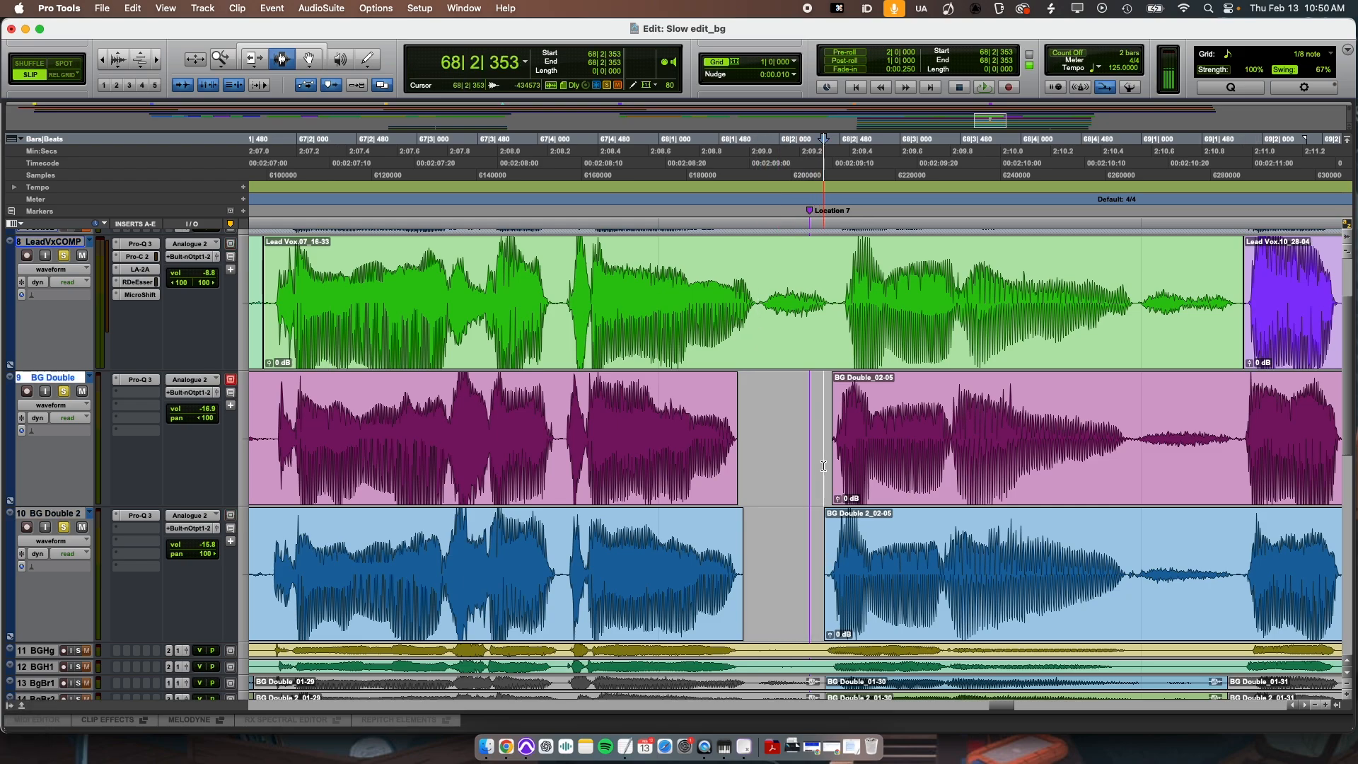
{"action": "left_click", "coordinate": [920, 424]}
{"action": "key", "text": "t"}
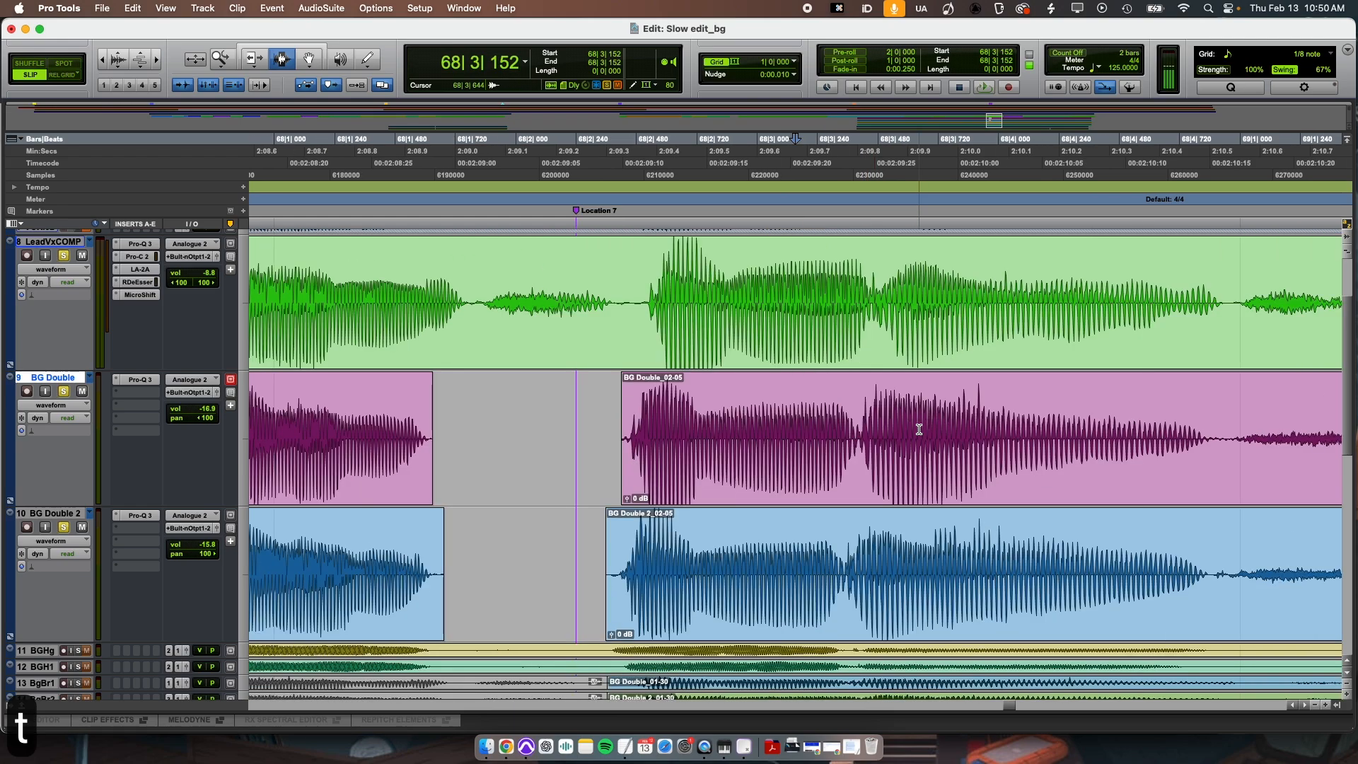
{"action": "left_click_drag", "start_coordinate": [511, 304], "coordinate": [605, 306]}
{"action": "scroll", "coordinate": [807, 433], "scroll_direction": "right", "scroll_amount": 3}
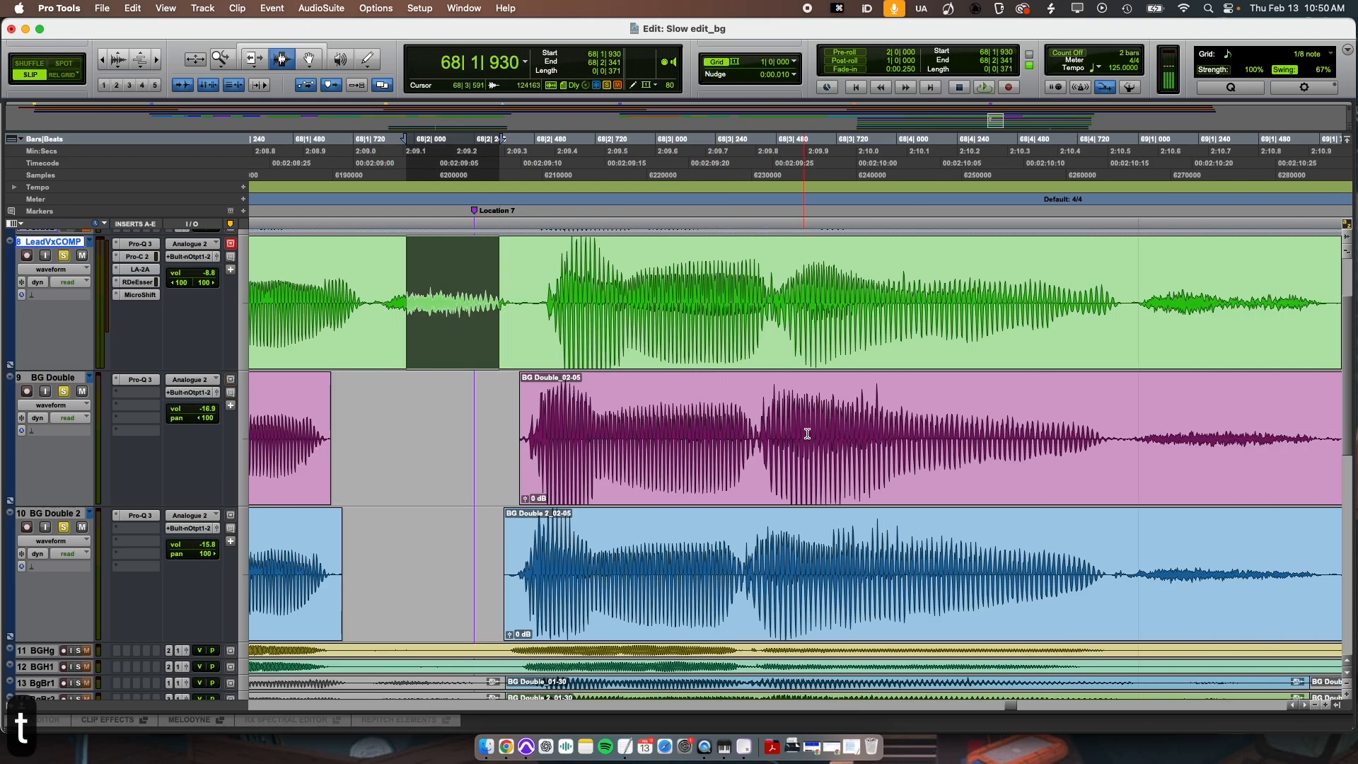
{"action": "left_click", "coordinate": [645, 286]}
{"action": "left_click", "coordinate": [541, 566]}
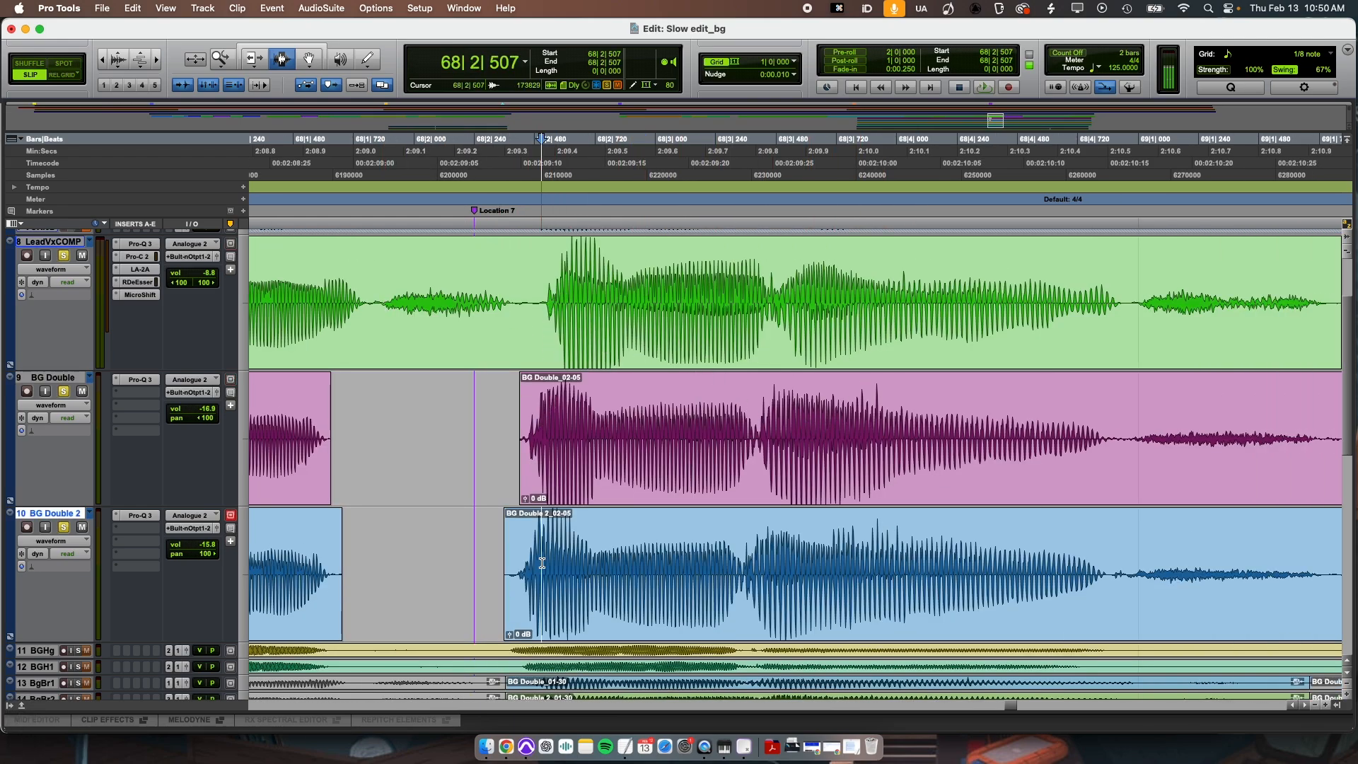
{"action": "double_click", "coordinate": [560, 457]}
{"action": "left_click", "coordinate": [562, 564], "text": "shift"}
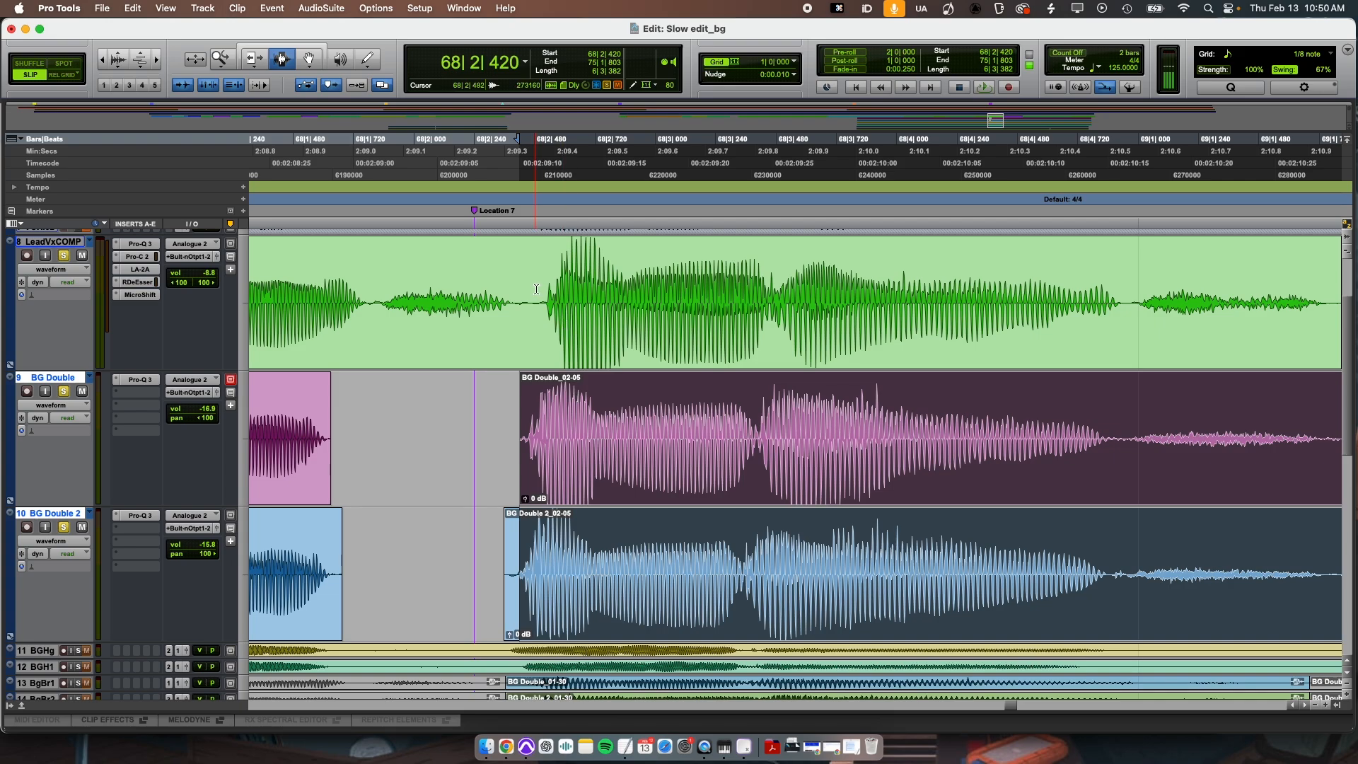
{"action": "left_click_drag", "start_coordinate": [536, 289], "coordinate": [1141, 300]}
{"action": "left_click", "coordinate": [1140, 300]}
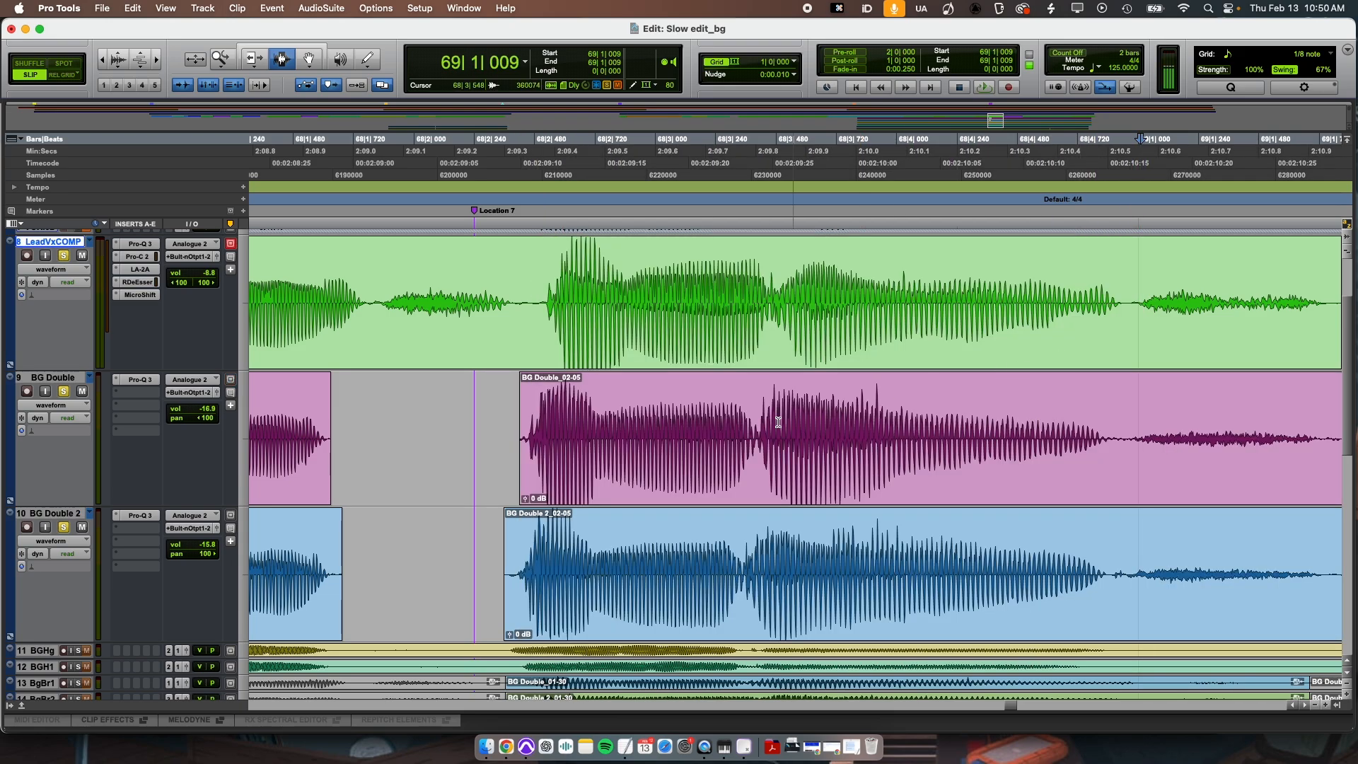
{"action": "scroll", "coordinate": [778, 422], "scroll_direction": "right", "scroll_amount": 2}
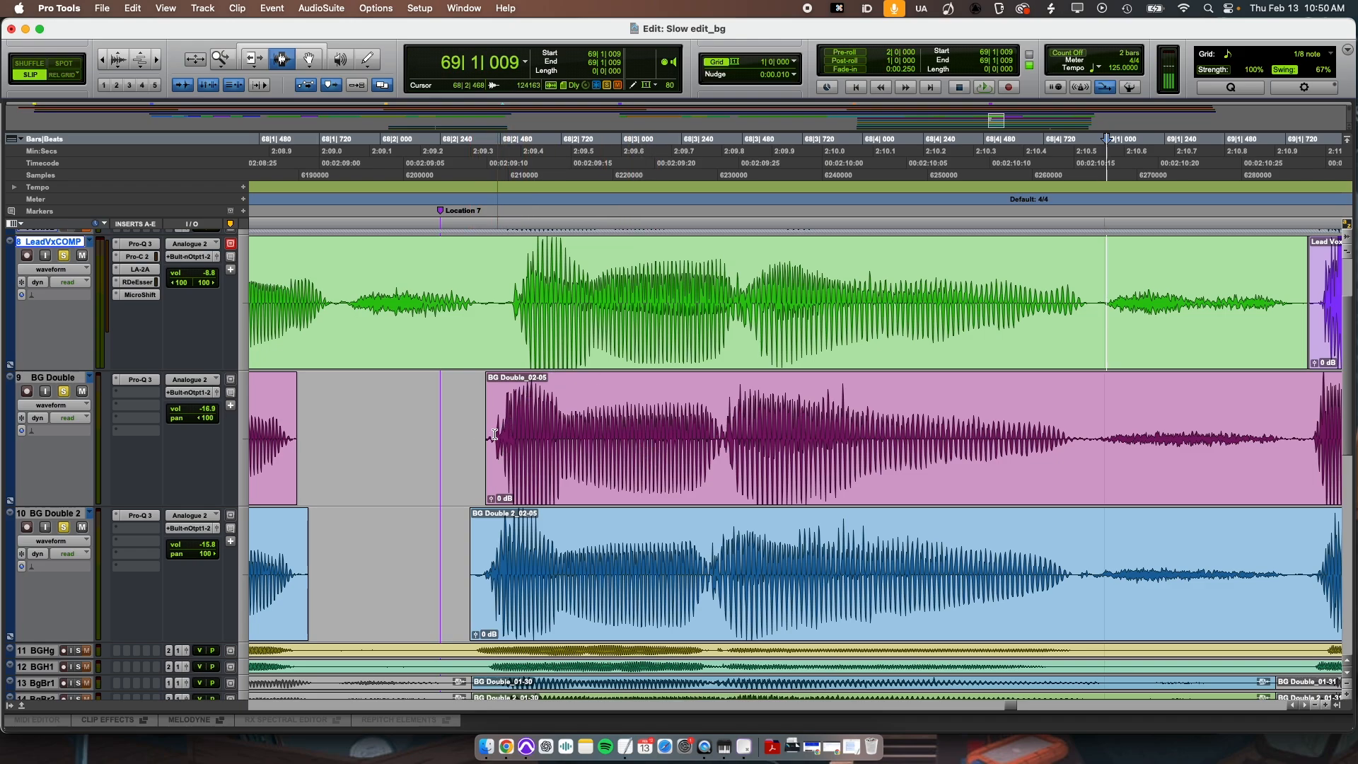
- Separate the BG Double and BG Double 2 clips at 68|4|882, just before the next breath
{"action": "left_click", "coordinate": [1086, 435]}
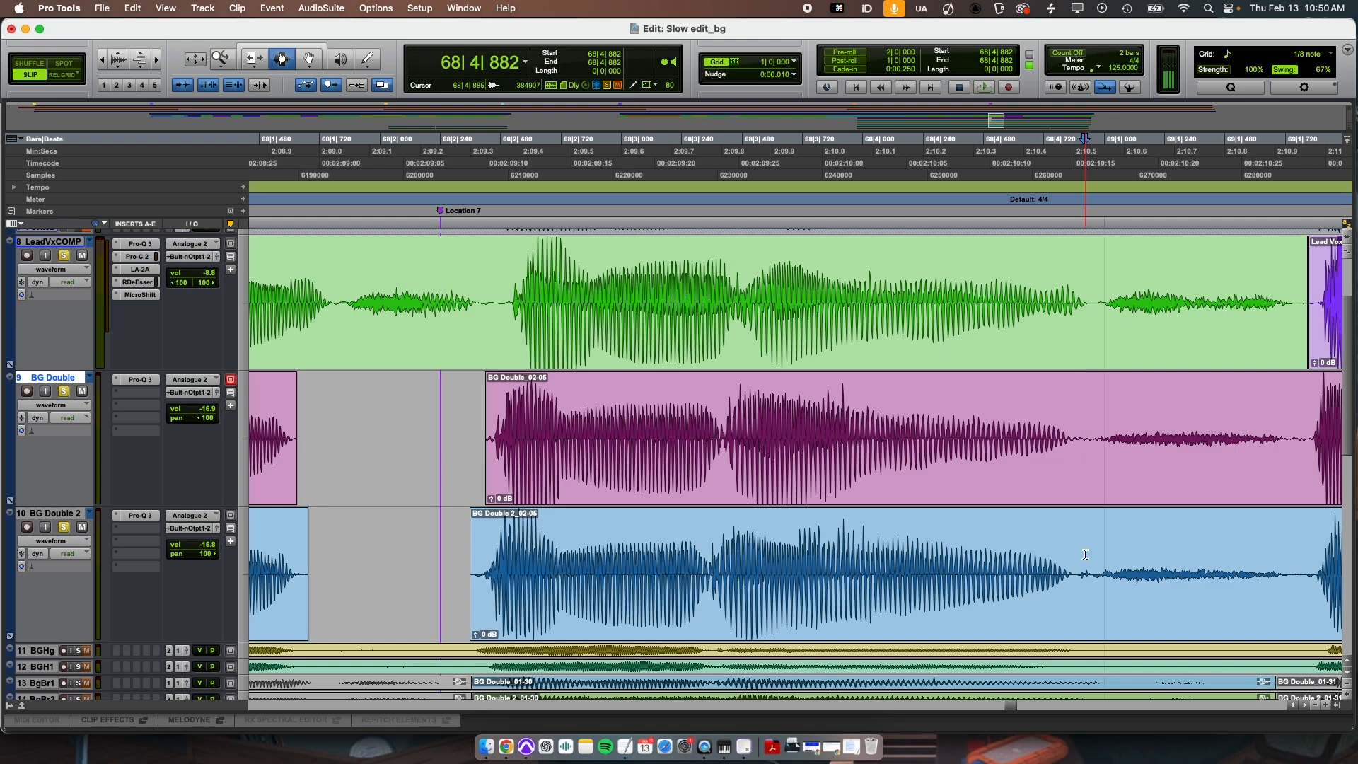
{"action": "left_click", "coordinate": [1086, 558], "text": "shift"}
{"action": "key", "text": "b"}
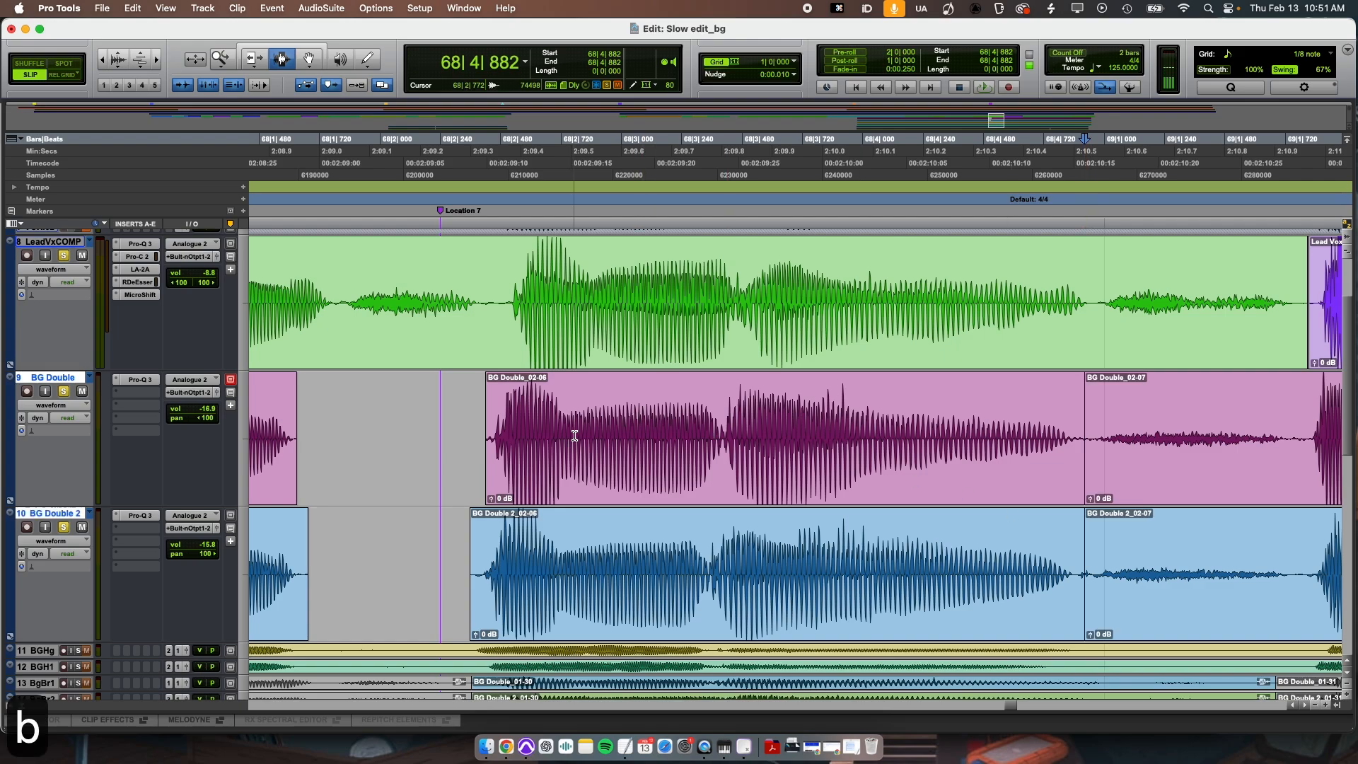
- Move both doubles' separated phrase clips later to match the lead vocal, shifting the BG Double 2 clip slightly further to 68|2|462
{"action": "key", "text": "super+4"}
{"action": "left_click", "coordinate": [621, 429]}
{"action": "left_click", "coordinate": [619, 572], "text": "shift"}
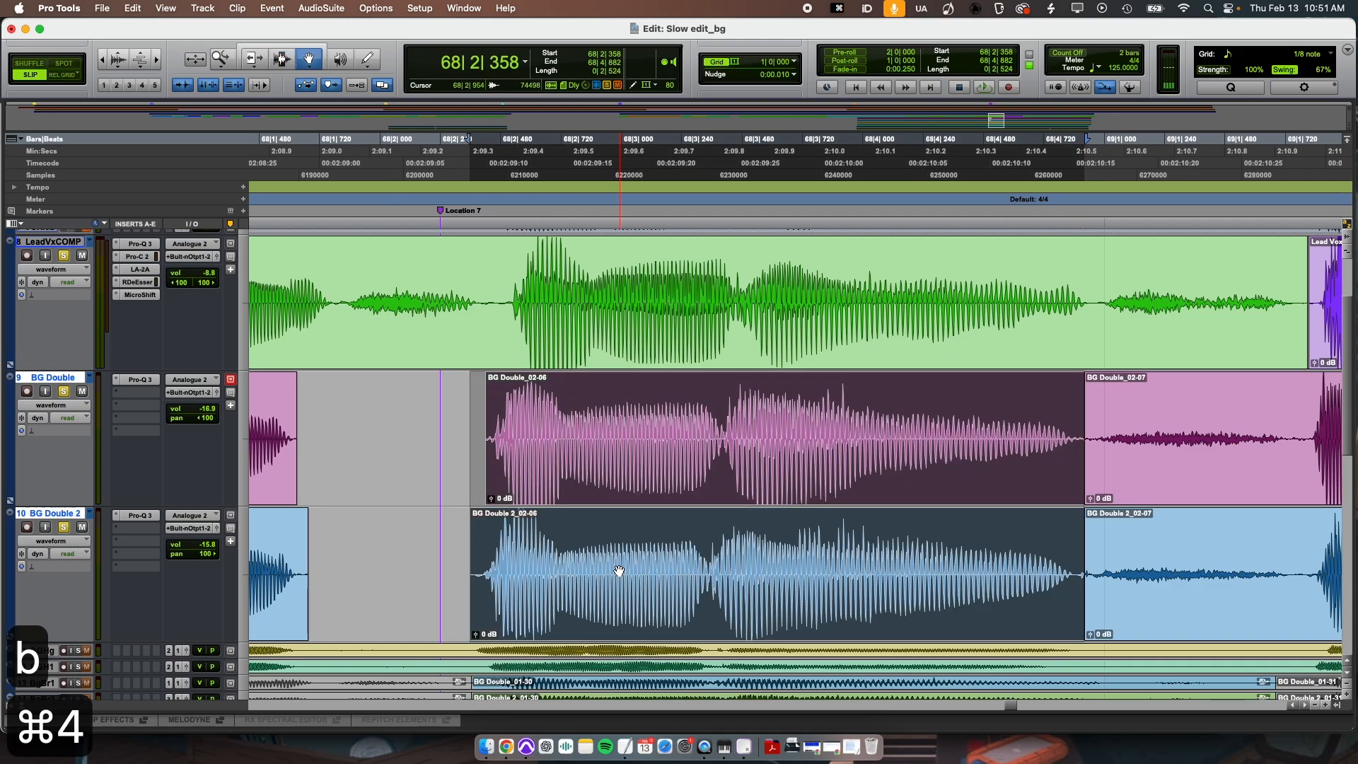
{"action": "left_click_drag", "start_coordinate": [539, 443], "coordinate": [558, 439]}
{"action": "left_click", "coordinate": [456, 433]}
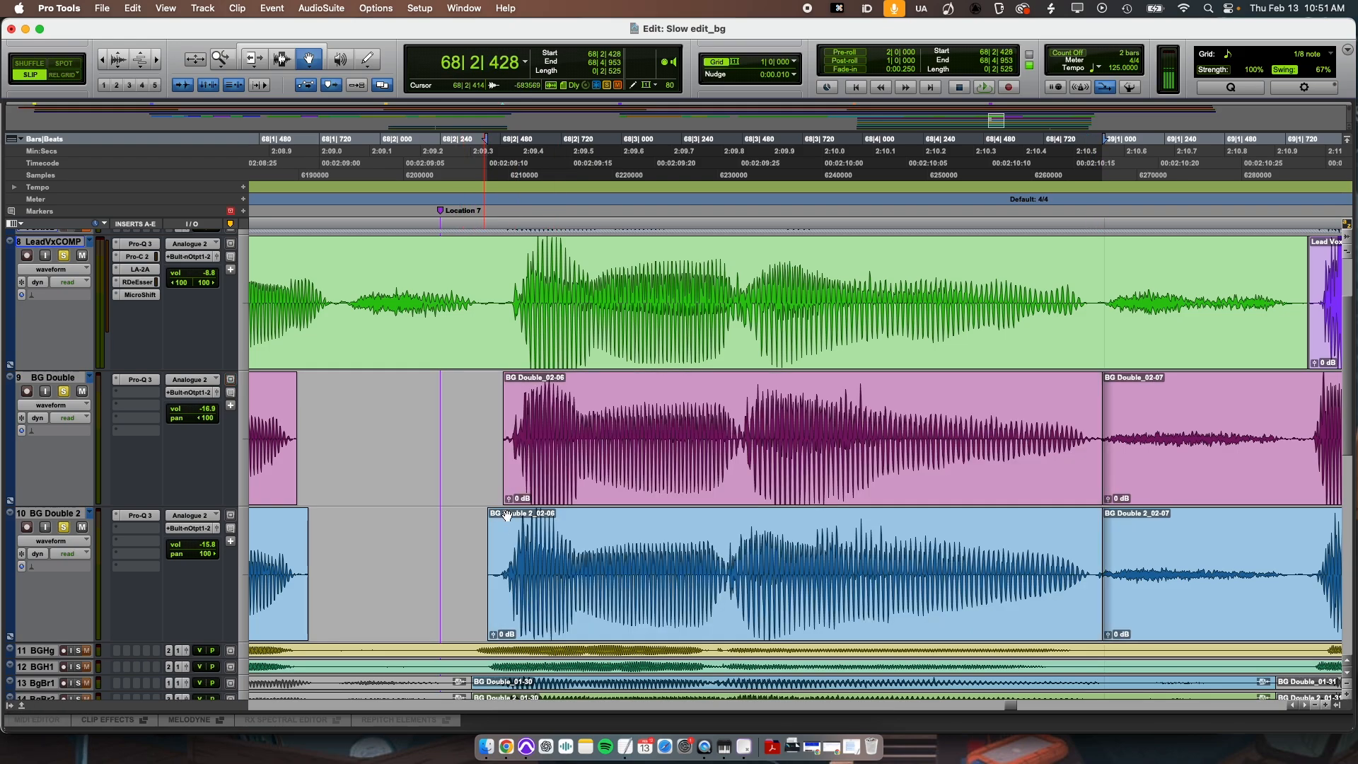
{"action": "left_click", "coordinate": [529, 547]}
{"action": "left_click_drag", "start_coordinate": [529, 547], "coordinate": [536, 547]}
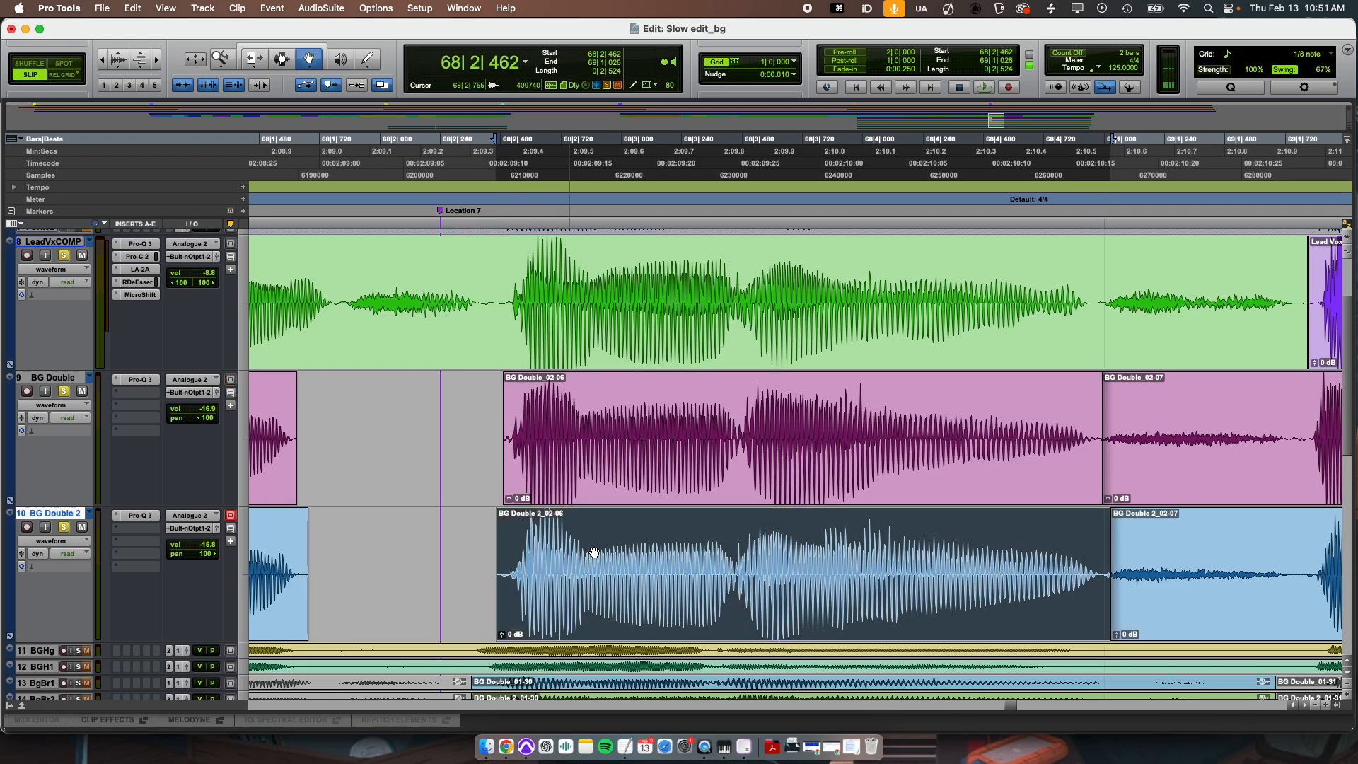
- Check the moved phrase's alignment with the lead vocal and trim the start of the BG Double 2 clip to just before the phrase
{"action": "key", "text": "super+3"}
{"action": "left_click", "coordinate": [718, 497]}
{"action": "left_click_drag", "start_coordinate": [744, 293], "coordinate": [737, 560]}
{"action": "left_click", "coordinate": [527, 437]}
{"action": "key", "text": "r"}
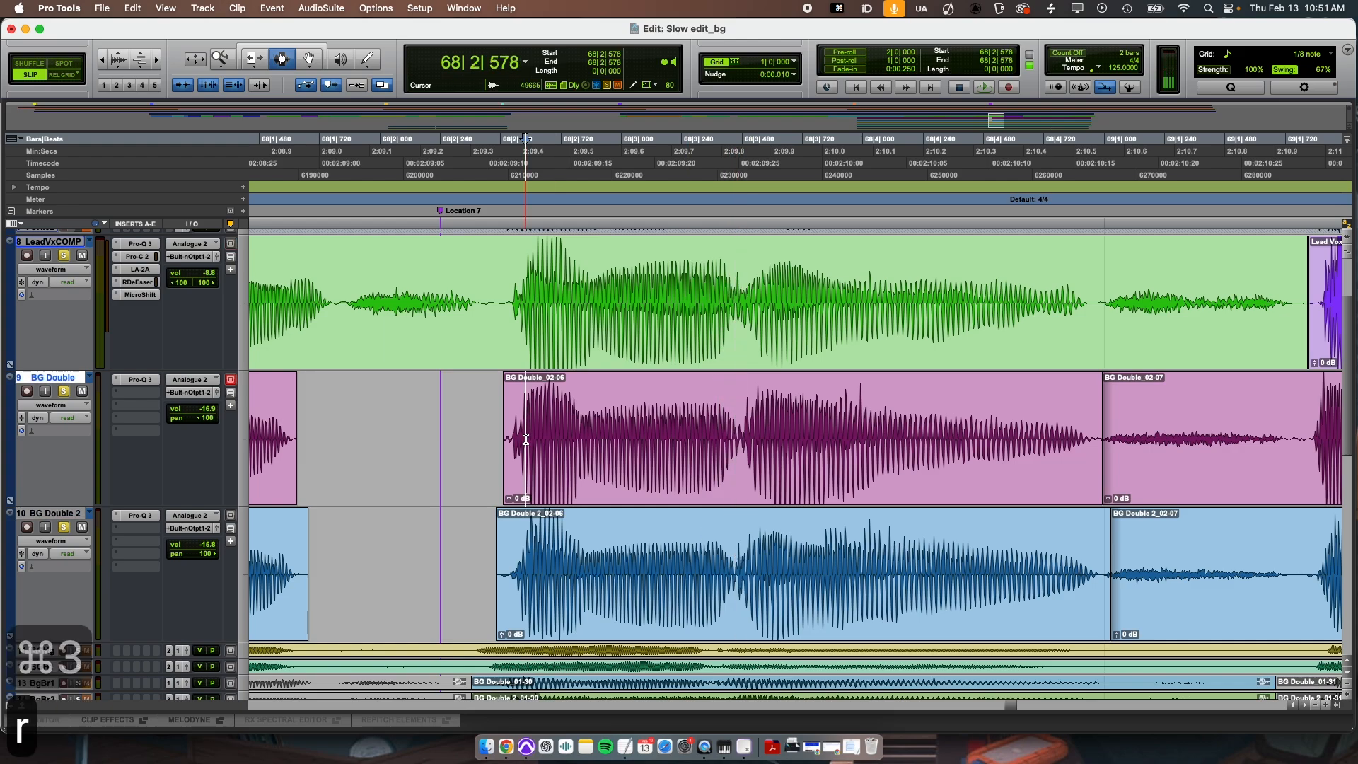
{"action": "left_click", "coordinate": [641, 424]}
{"action": "key", "text": "t"}
{"action": "key", "text": "t"}
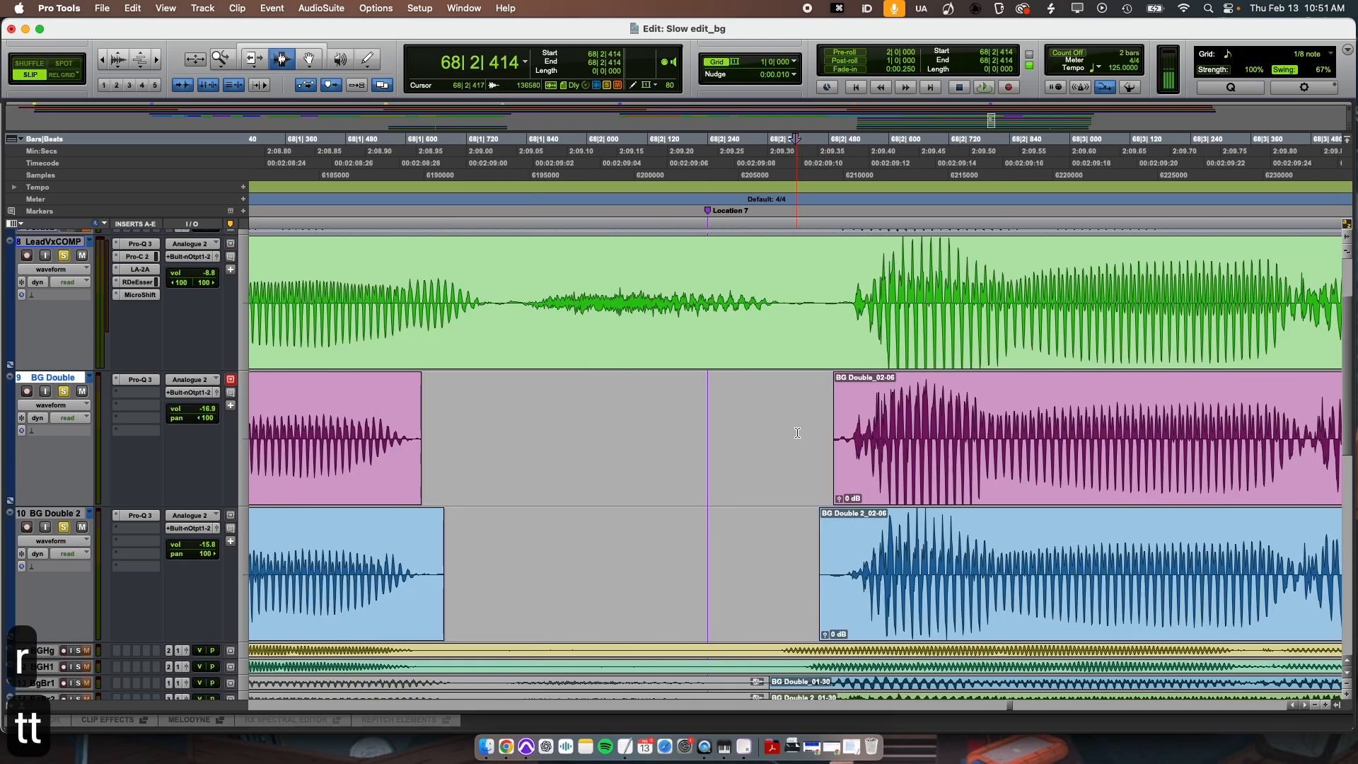
{"action": "left_click", "coordinate": [837, 569]}
{"action": "key", "text": "a"}
- Add fade-ins up to 68|2|537 at the start of the moved phrase clips on both BG Double tracks
{"action": "scroll", "coordinate": [833, 569], "scroll_direction": "right", "scroll_amount": 2}
{"action": "left_click_drag", "start_coordinate": [740, 484], "coordinate": [790, 575]}
{"action": "key", "text": "f"}
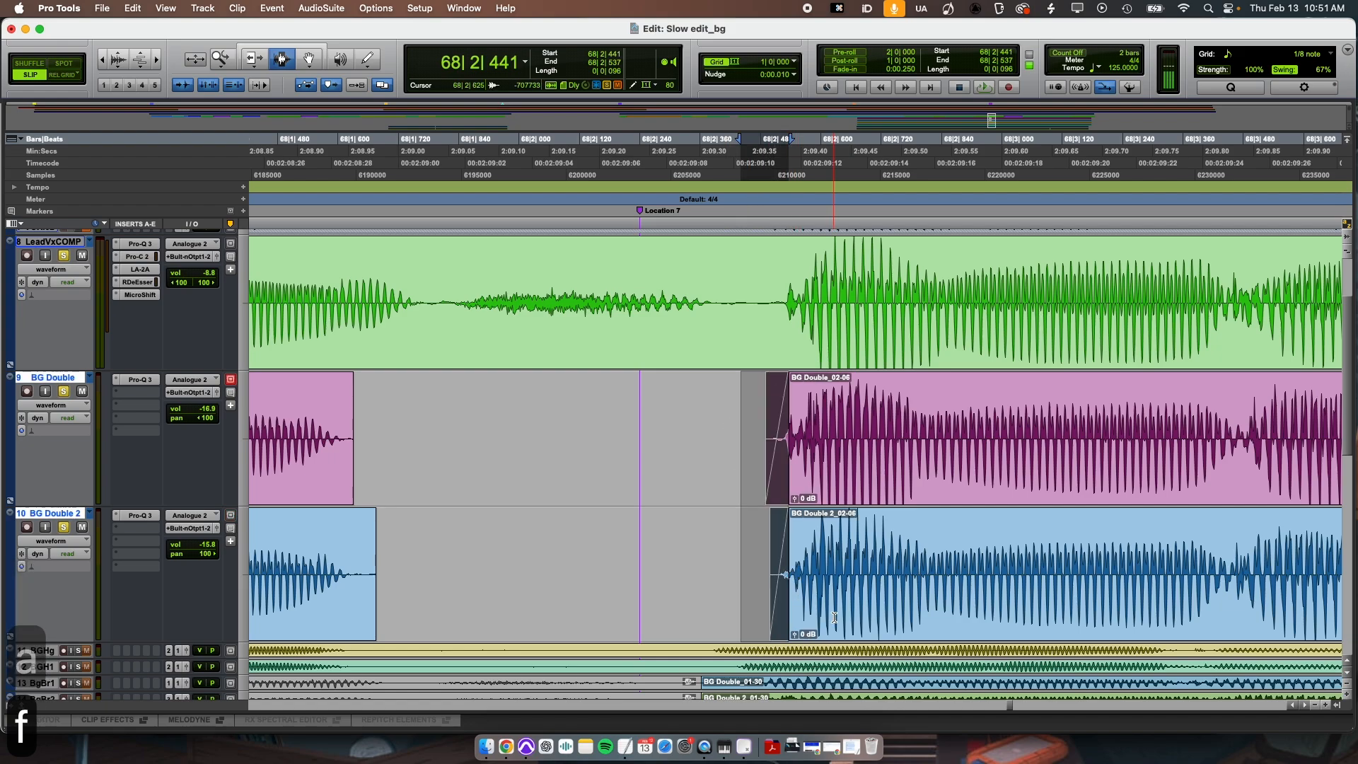
- Trim the start of the next BG Double and BG Double 2 clips to 69|1|812 to remove the breath before the phrase
{"action": "key", "text": "r"}
{"action": "key", "text": "r"}
{"action": "left_click", "coordinate": [1090, 455]}
{"action": "key", "text": "t"}
{"action": "key", "text": "t"}
{"action": "key", "text": "t"}
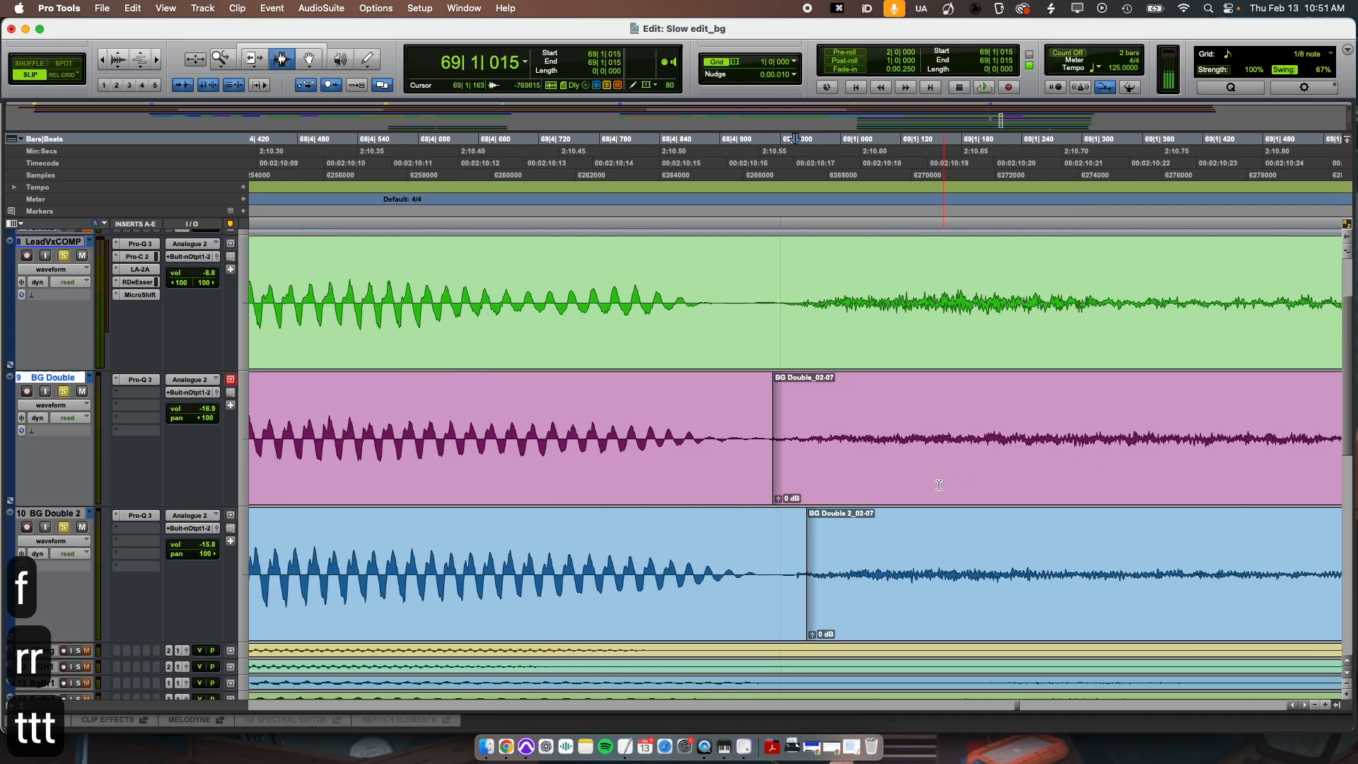
{"action": "key", "text": "r"}
{"action": "left_click", "coordinate": [1206, 432]}
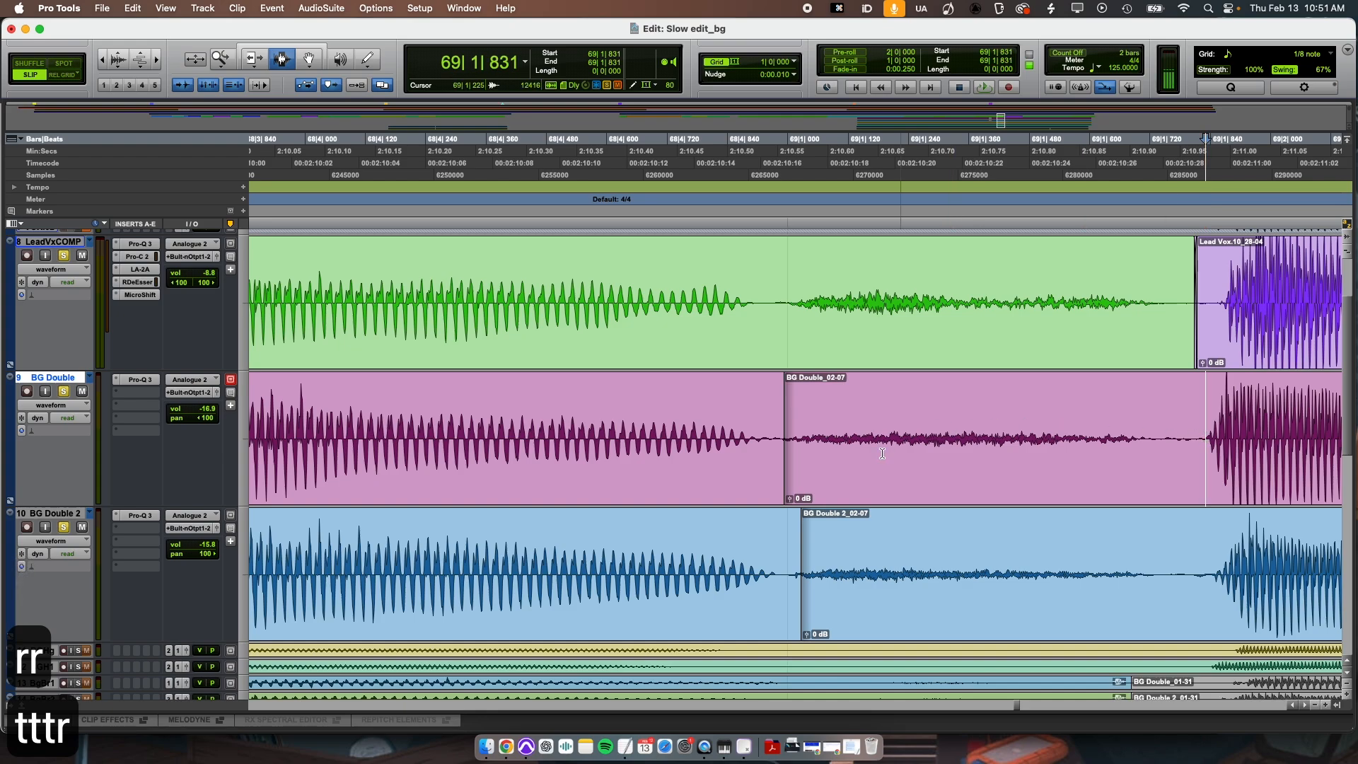
{"action": "left_click", "coordinate": [1202, 436]}
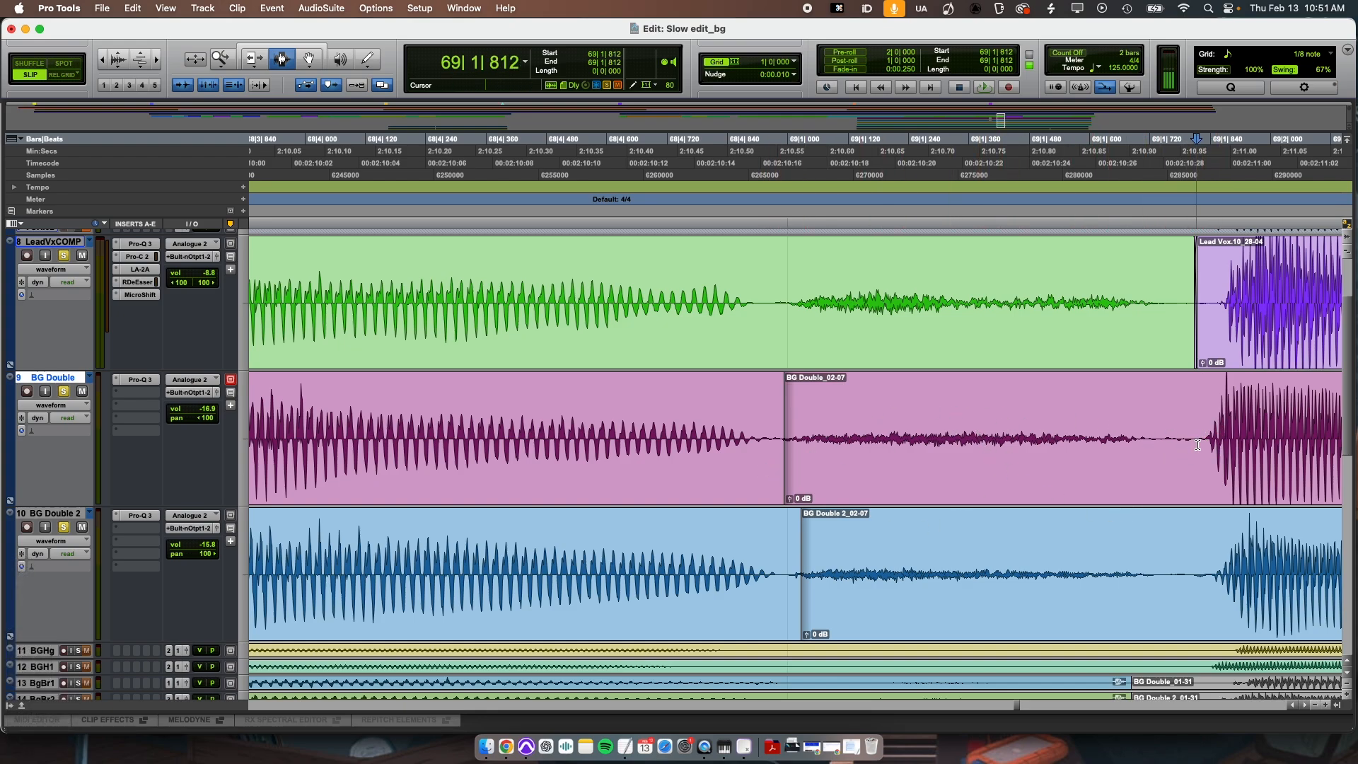
{"action": "key", "text": "a"}
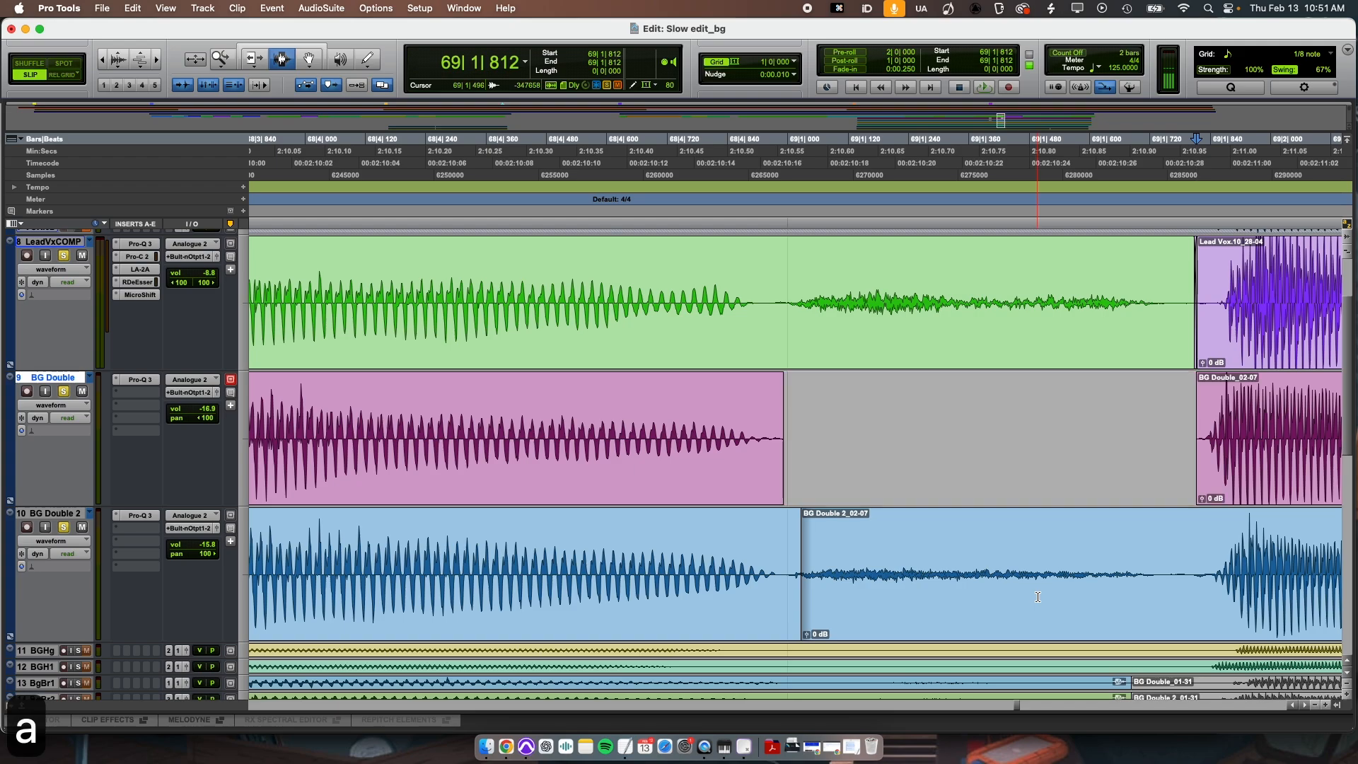
{"action": "key", "text": "semicolon"}
{"action": "key", "text": "a"}
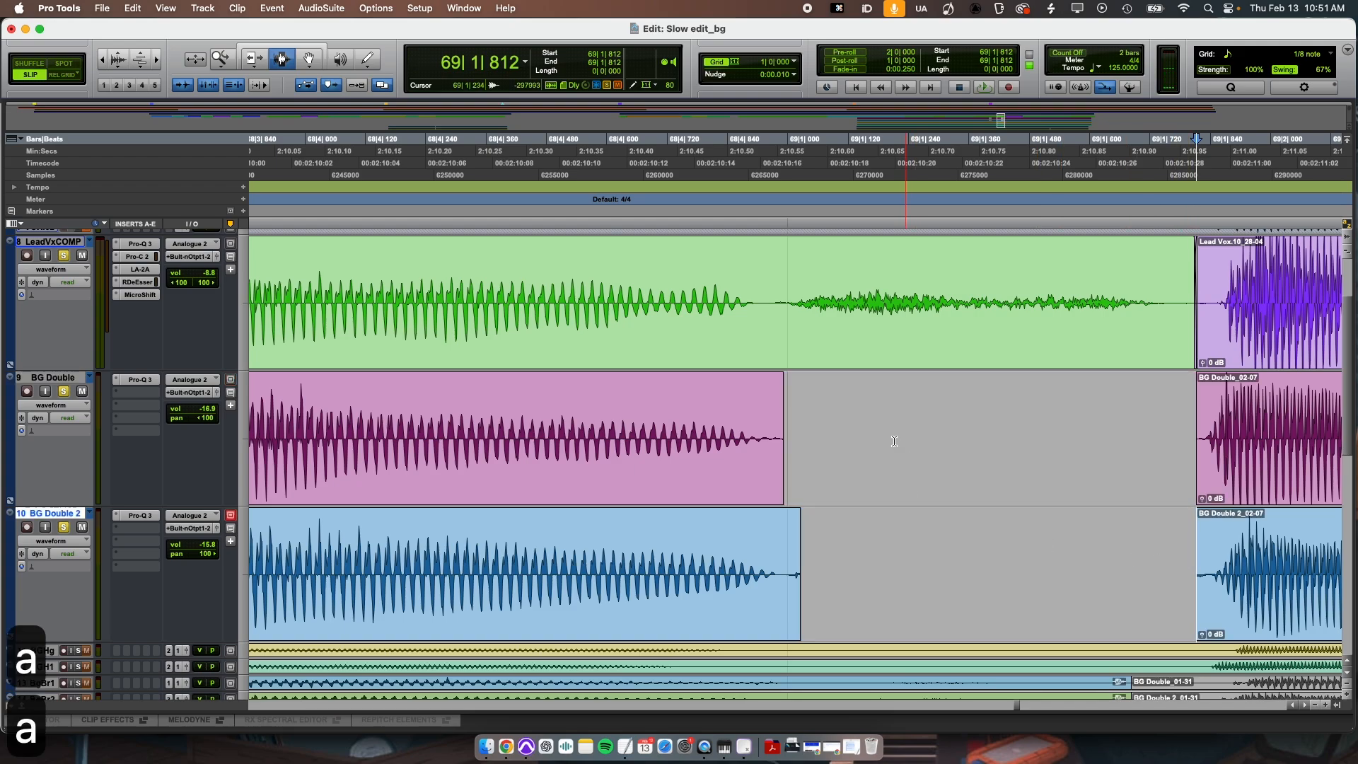
- Add fade-outs at the ends of the preceding phrase clips on both BG Double tracks, before the gap at 69|1
{"action": "left_click_drag", "start_coordinate": [883, 436], "coordinate": [747, 575]}
{"action": "key", "text": "f"}
{"action": "key", "text": "r"}
{"action": "key", "text": "r"}
{"action": "key", "text": "r"}
- Play the edited phrases from 67|4|079 to check the doubles against the lead vocal
{"action": "left_click", "coordinate": [620, 360]}
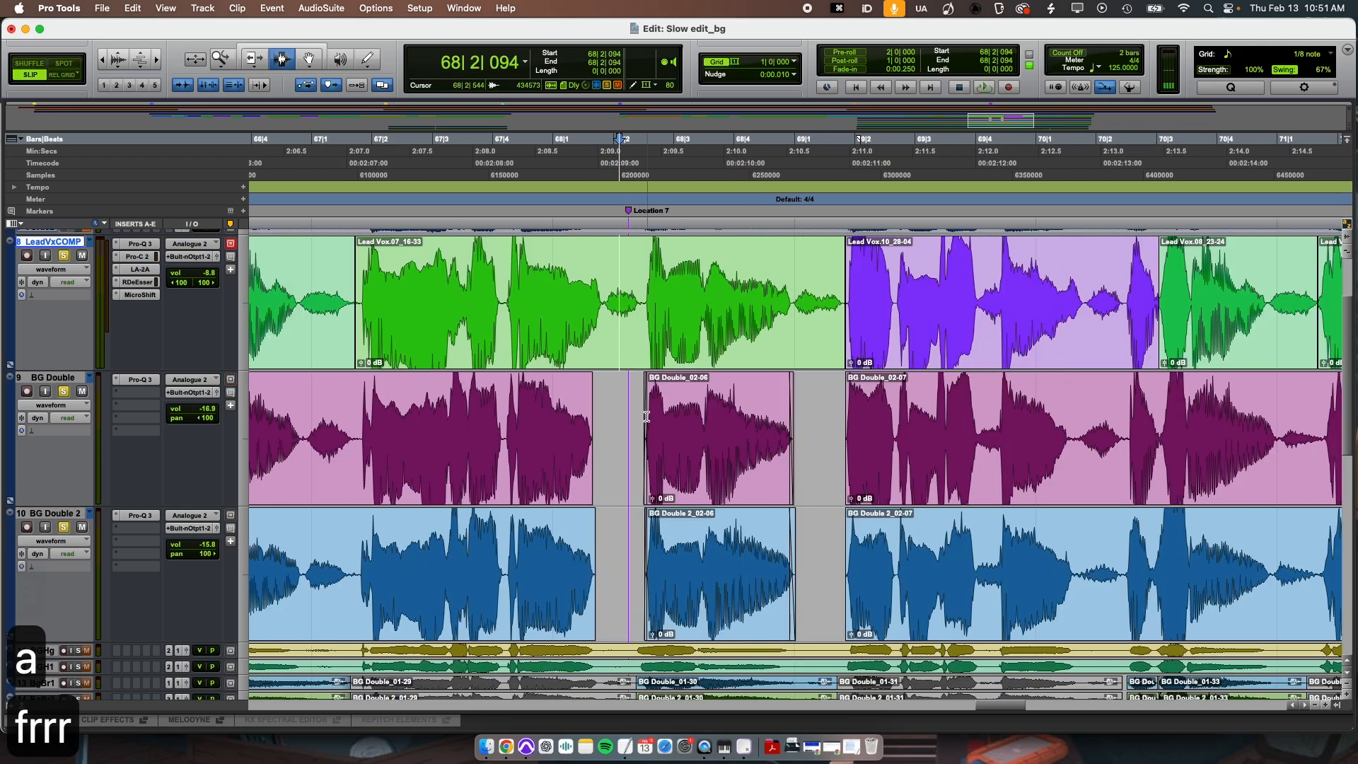
{"action": "left_click", "coordinate": [498, 420]}
{"action": "key", "text": "space"}
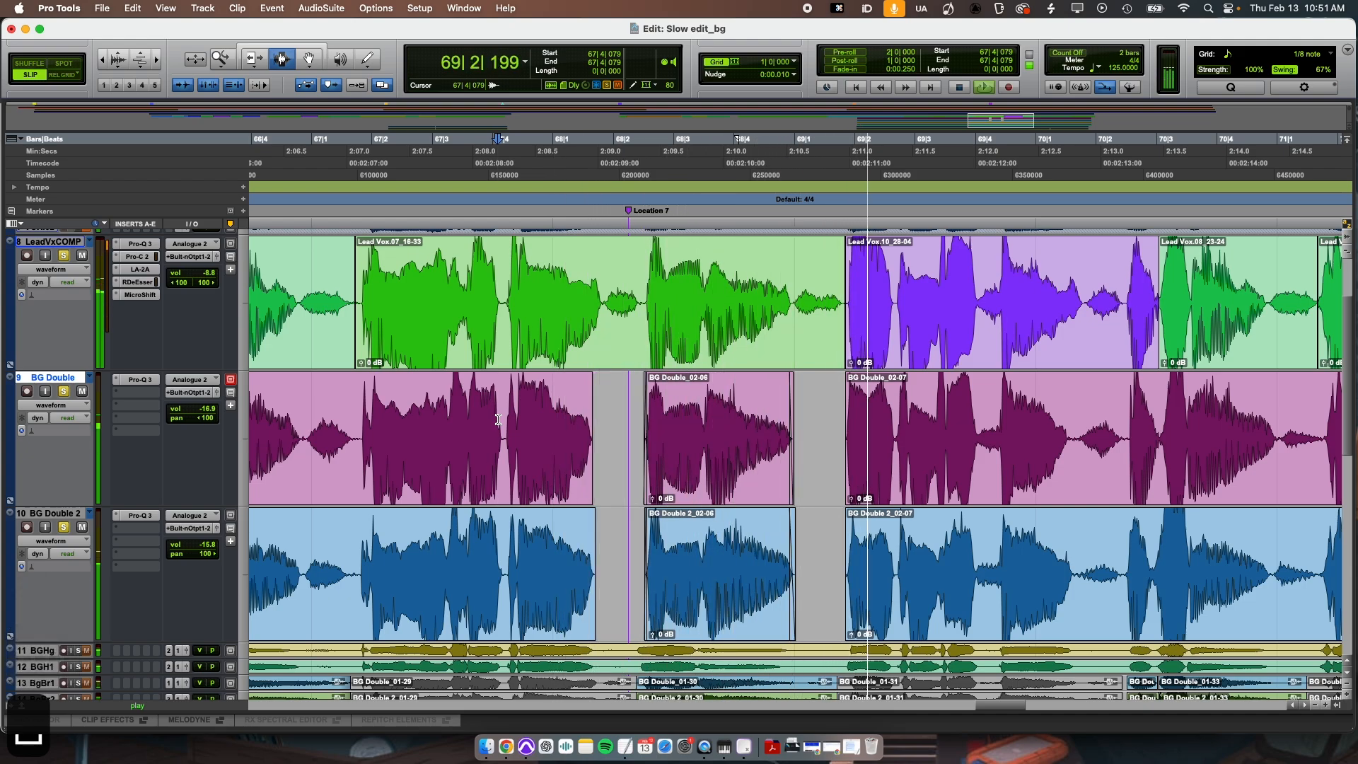
{"action": "key", "text": "space"}
- Separate the BG Double and BG Double 2 clips at 67|4|210, in the silence before the last word of the phrase
{"action": "left_click", "coordinate": [616, 447]}
{"action": "key", "text": "t"}
{"action": "key", "text": "t"}
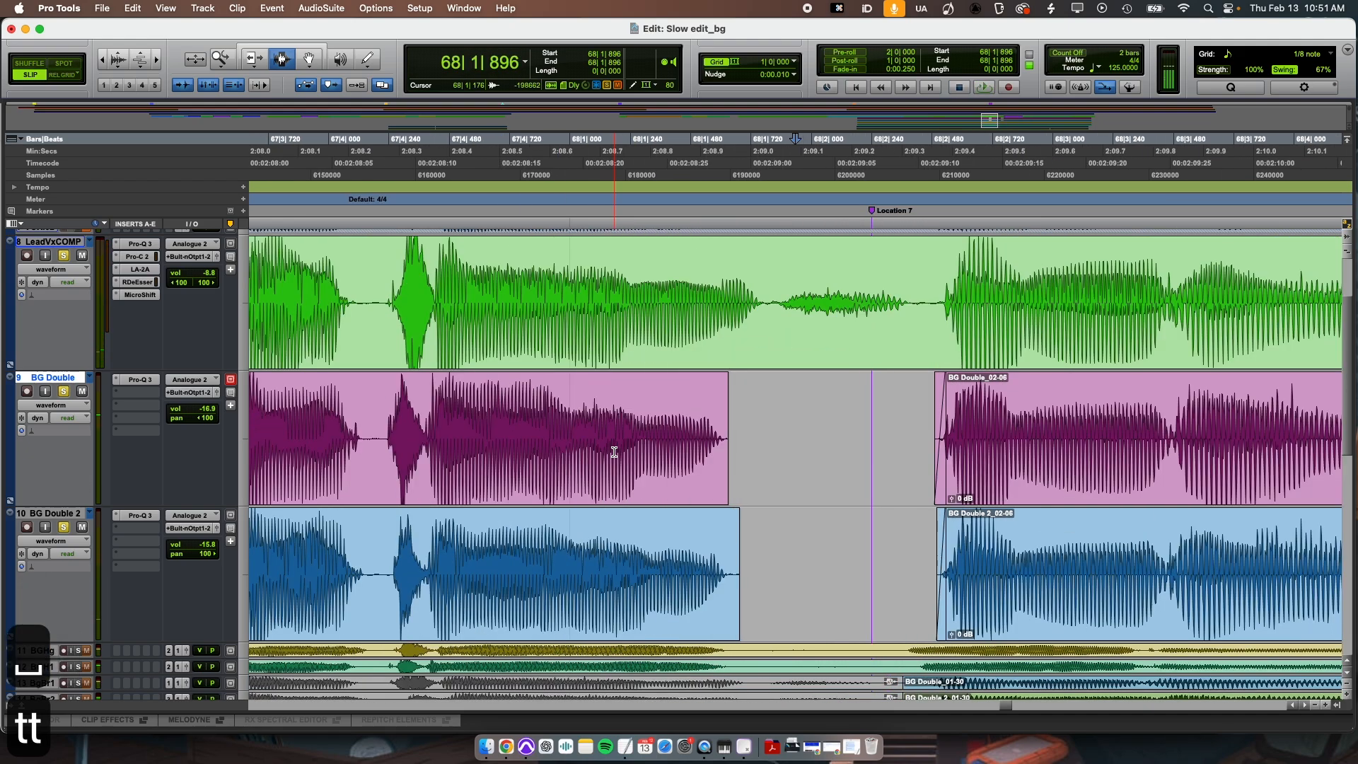
{"action": "scroll", "coordinate": [887, 510], "scroll_direction": "left", "scroll_amount": 5}
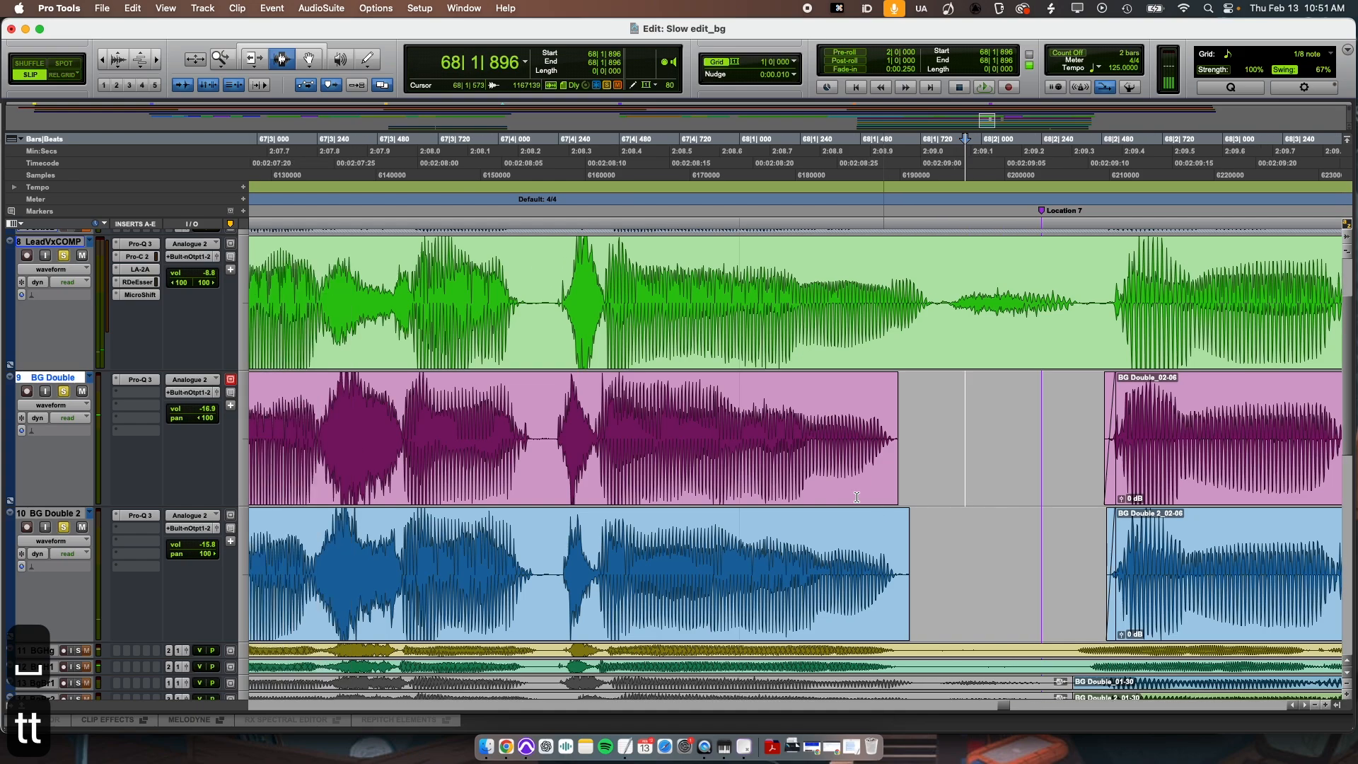
{"action": "left_click", "coordinate": [623, 388]}
{"action": "key", "text": "t"}
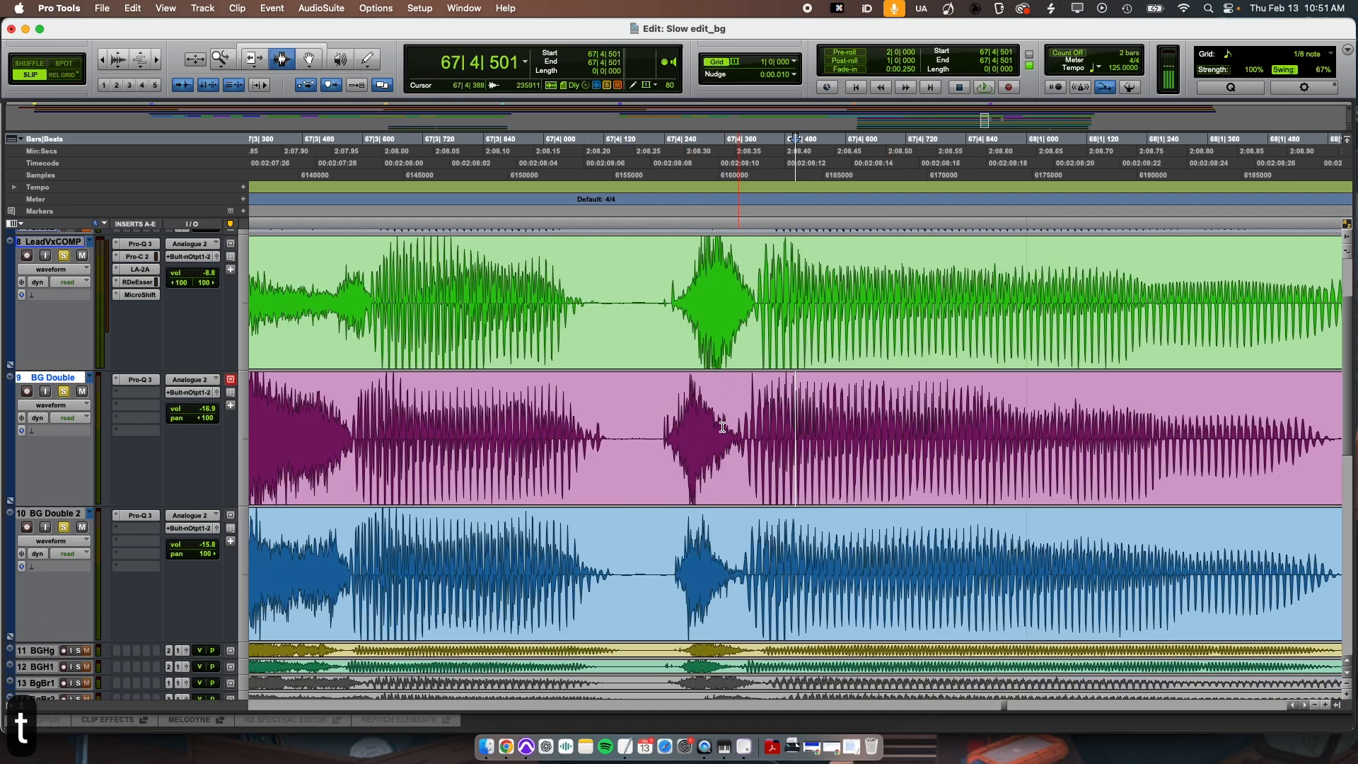
{"action": "left_click_drag", "start_coordinate": [649, 424], "coordinate": [650, 541]}
{"action": "key", "text": "b"}
- Select the separated word clips on both doubles and move them together later to 67|4|243 to match the lead vocal
{"action": "key", "text": "super+4"}
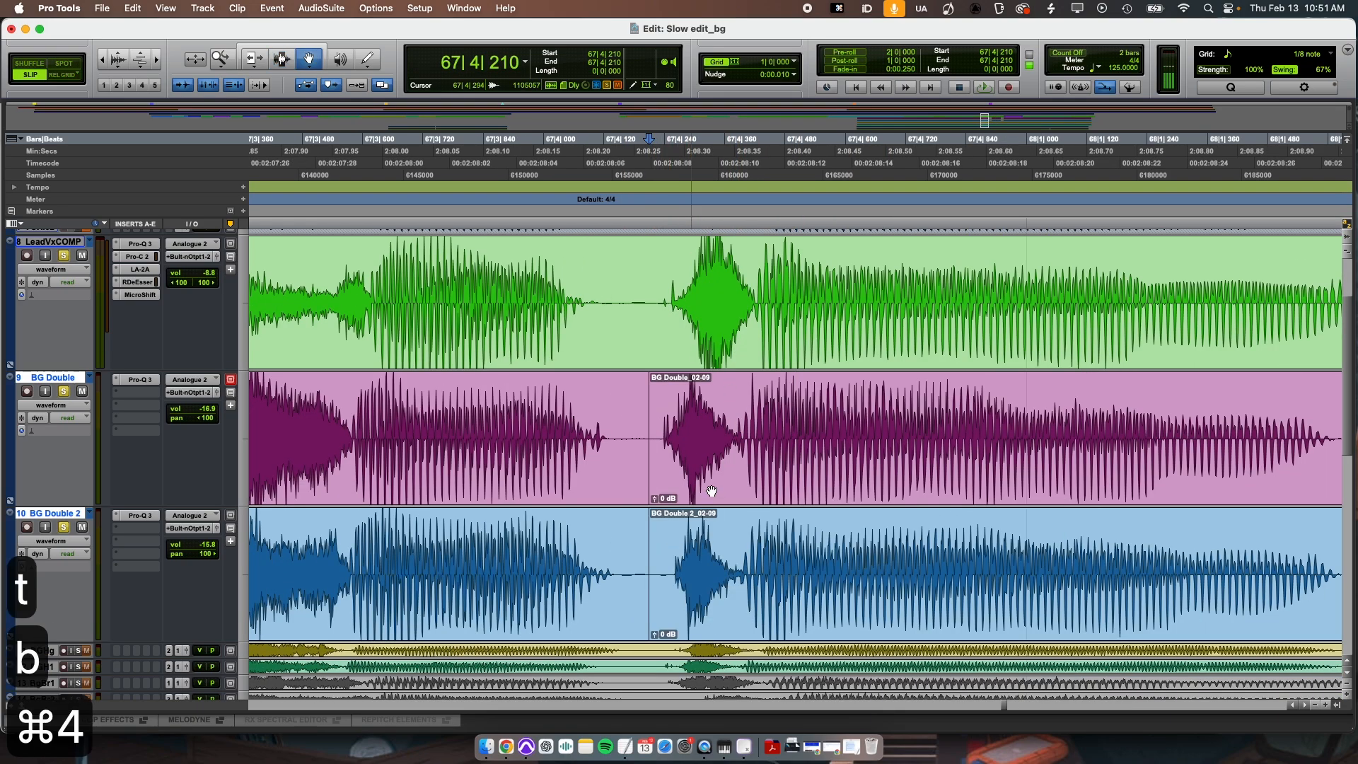
{"action": "left_click", "coordinate": [709, 470]}
{"action": "left_click", "coordinate": [709, 575], "text": "shift"}
{"action": "left_click_drag", "start_coordinate": [719, 460], "coordinate": [736, 464]}
{"action": "key", "text": "super+3"}
- Examine the timing of both doubles against the lead vocal in the earlier phrases between bars 65 and 67
{"action": "key", "text": "r"}
{"action": "key", "text": "r"}
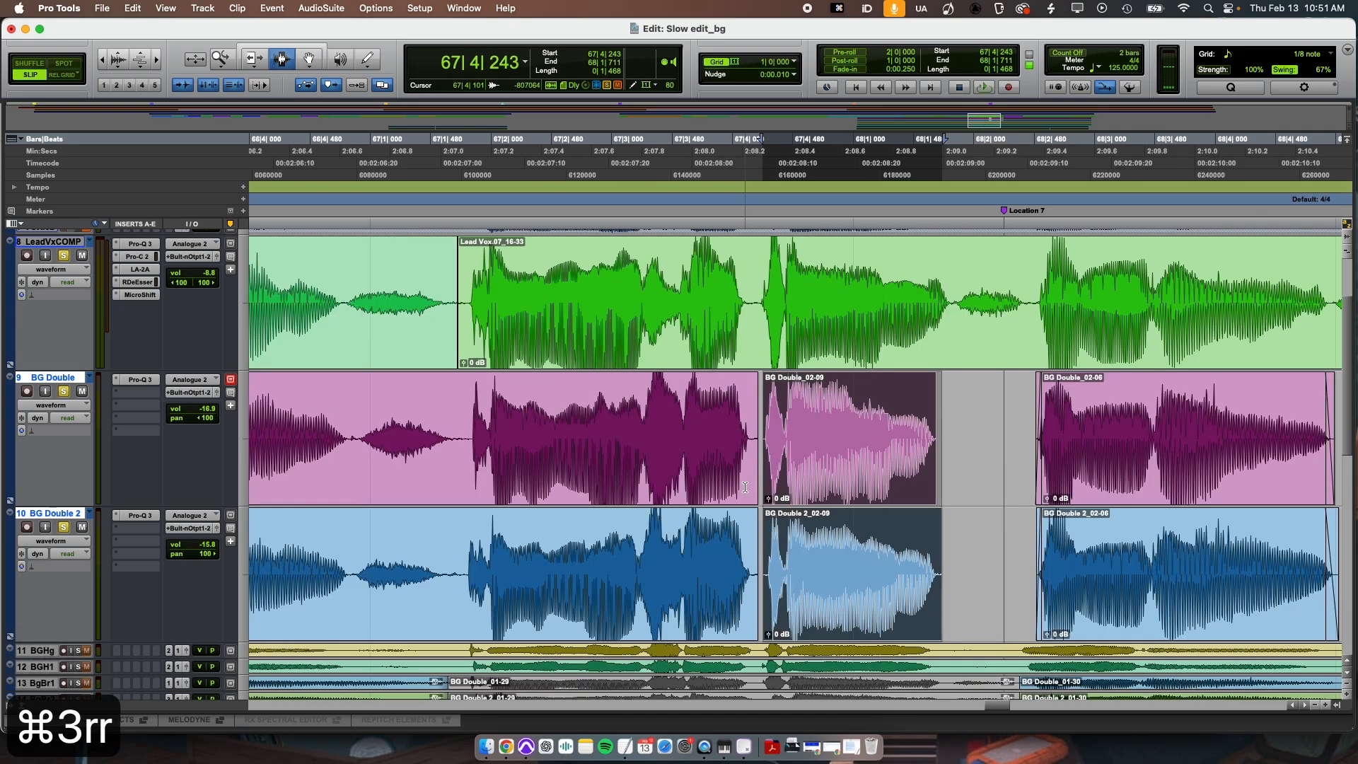
{"action": "left_click", "coordinate": [609, 450]}
{"action": "key", "text": "t"}
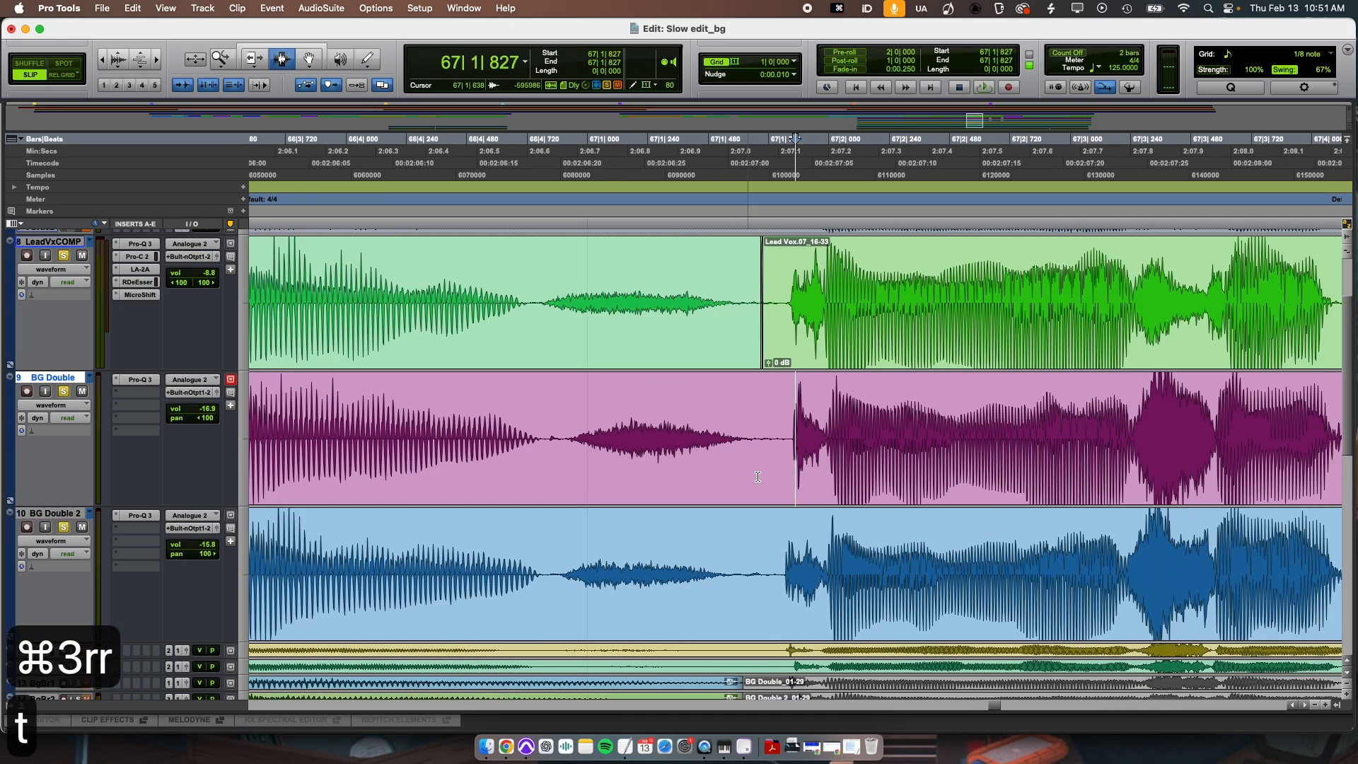
{"action": "key", "text": "r"}
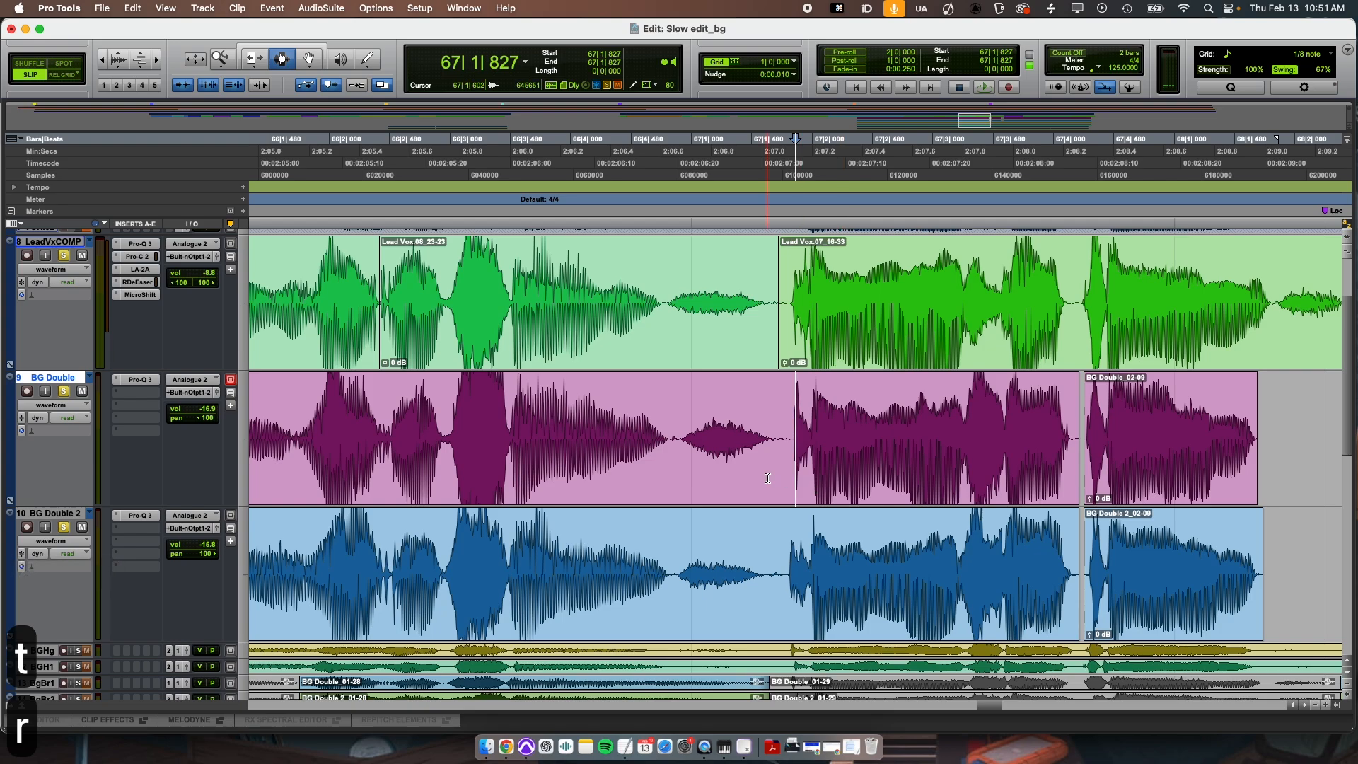
{"action": "key", "text": "t"}
{"action": "key", "text": "r"}
{"action": "key", "text": "r"}
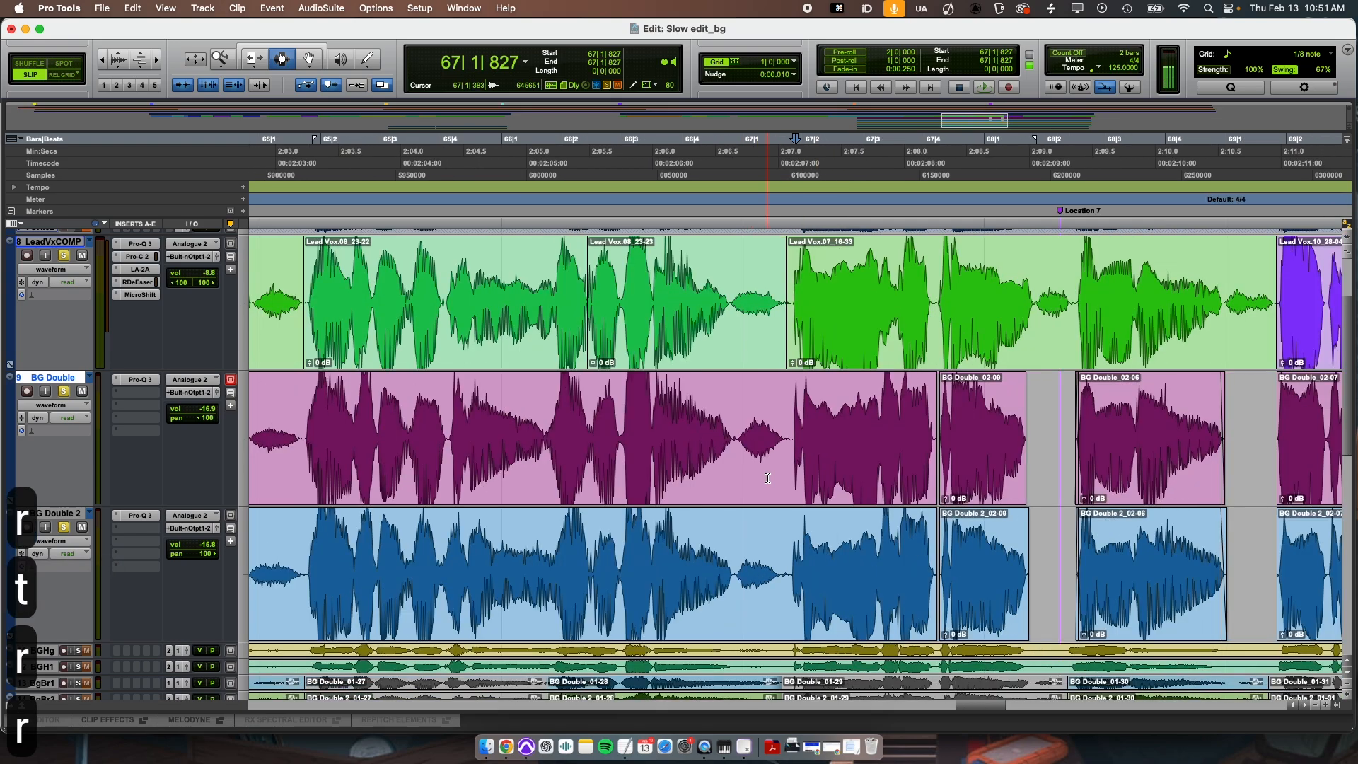
{"action": "scroll", "coordinate": [749, 549], "scroll_direction": "left", "scroll_amount": 3}
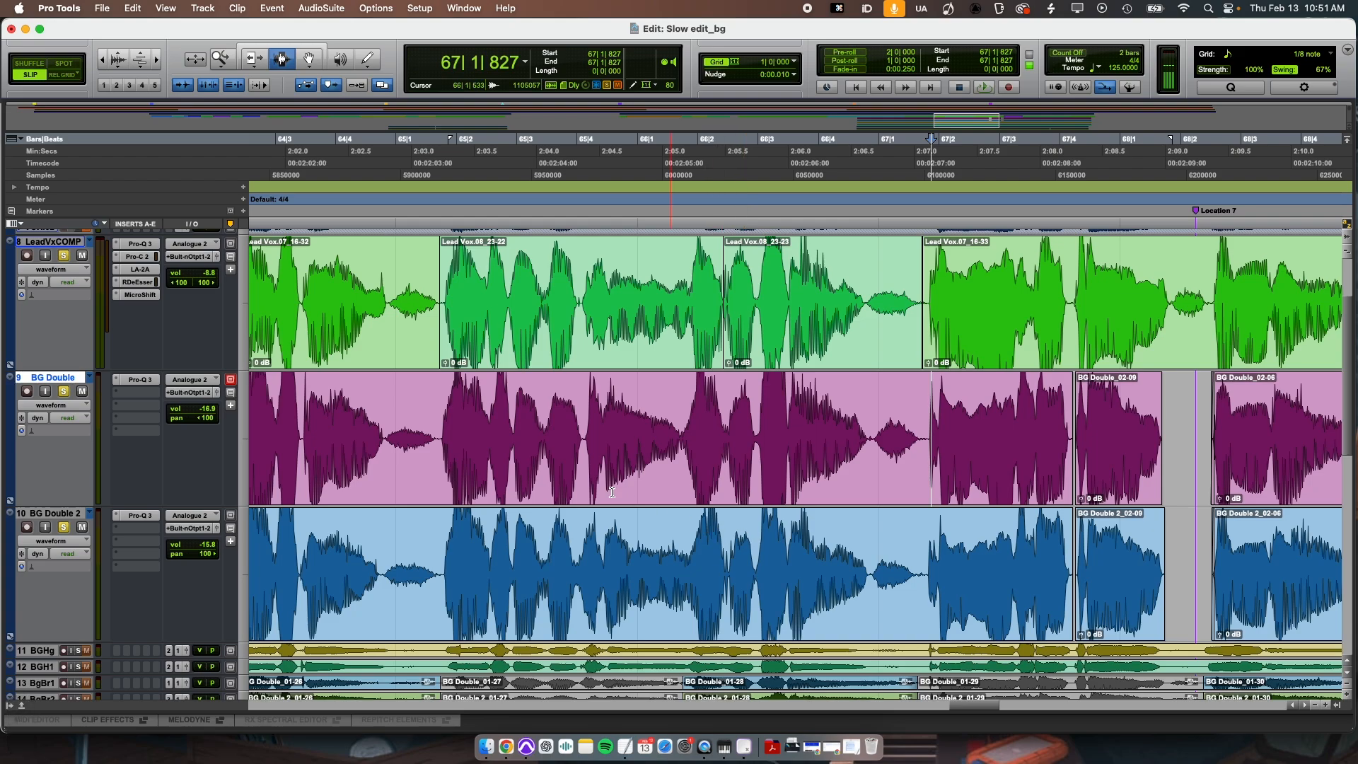
- Compare the consonant and held note at 65|4 on the BG Double track with the same word in the lead vocal
{"action": "left_click", "coordinate": [583, 418]}
{"action": "key", "text": "t"}
{"action": "key", "text": "t"}
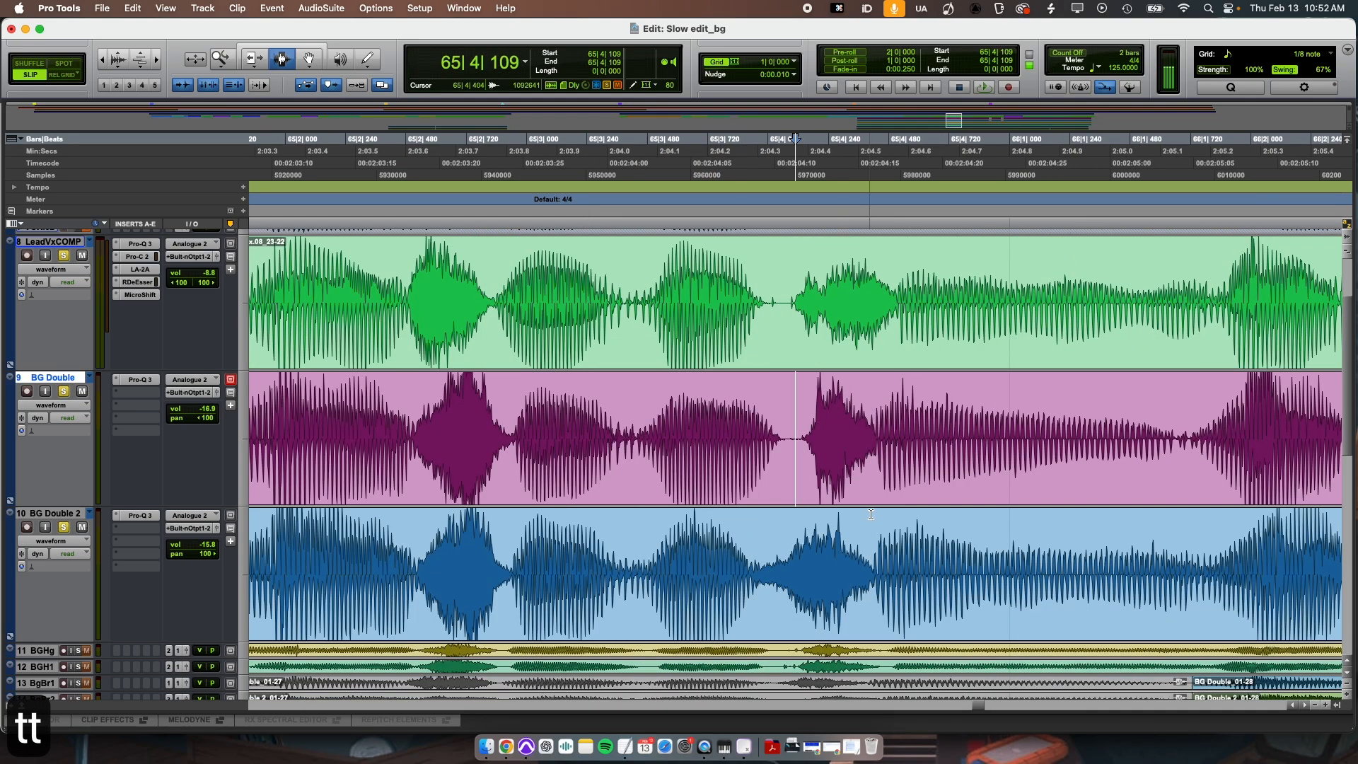
{"action": "scroll", "coordinate": [872, 515], "scroll_direction": "right", "scroll_amount": 2}
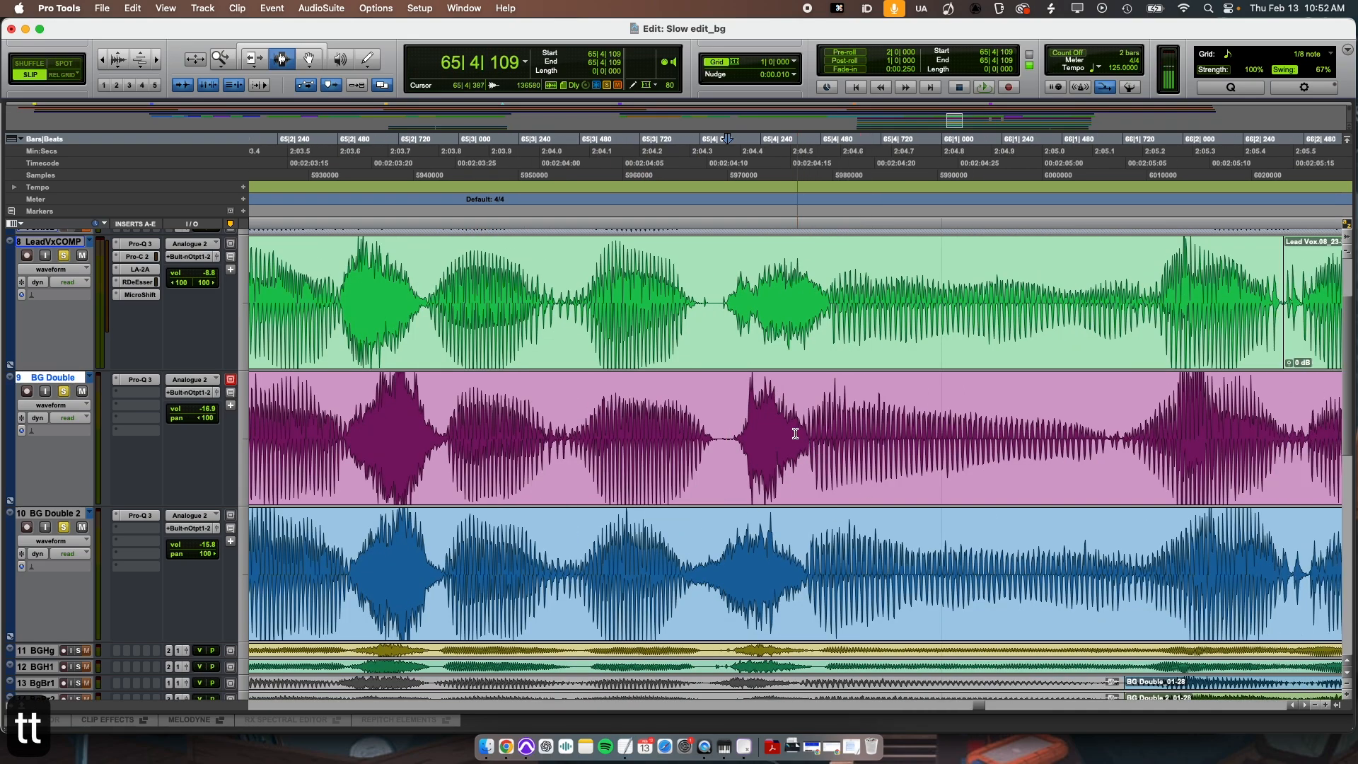
{"action": "left_click_drag", "start_coordinate": [717, 297], "coordinate": [849, 424]}
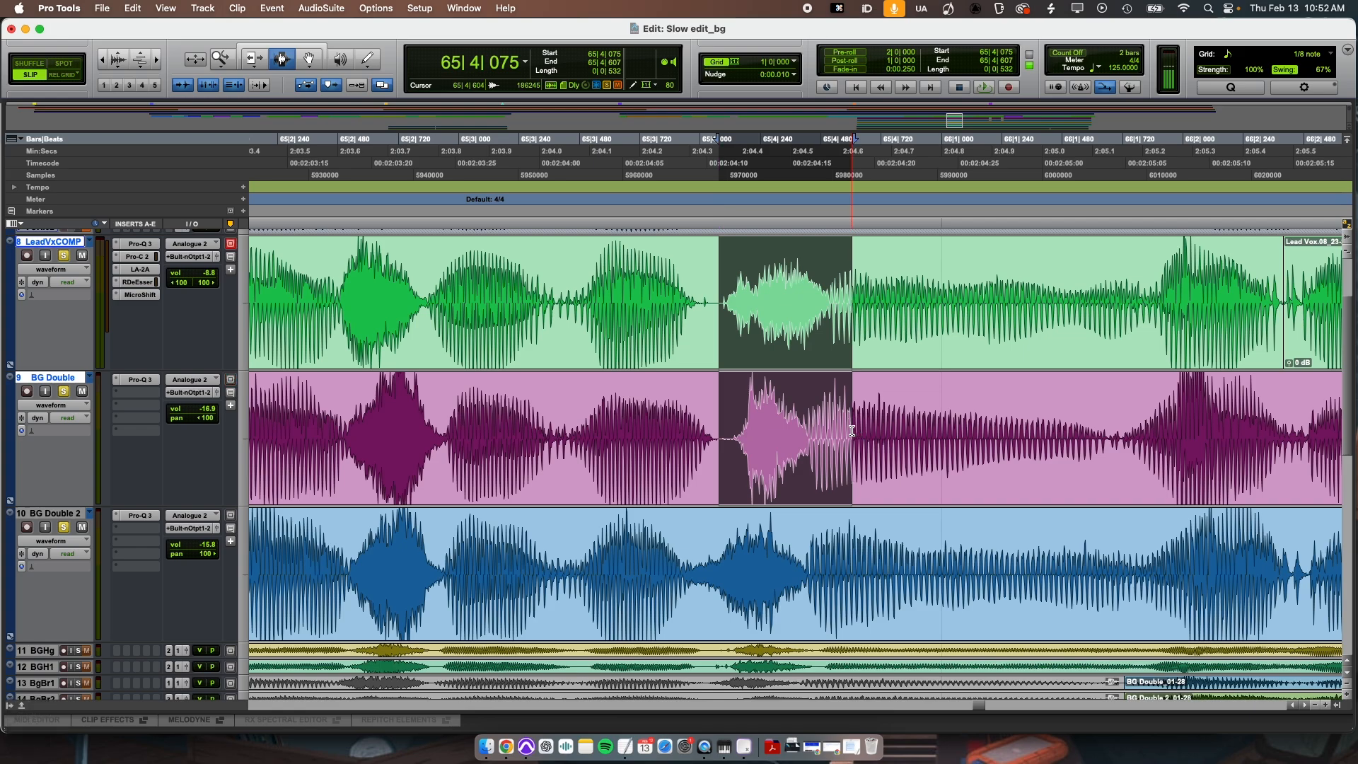
{"action": "left_click", "coordinate": [805, 436]}
{"action": "left_click", "coordinate": [806, 436]}
{"action": "double_click", "coordinate": [806, 437]}
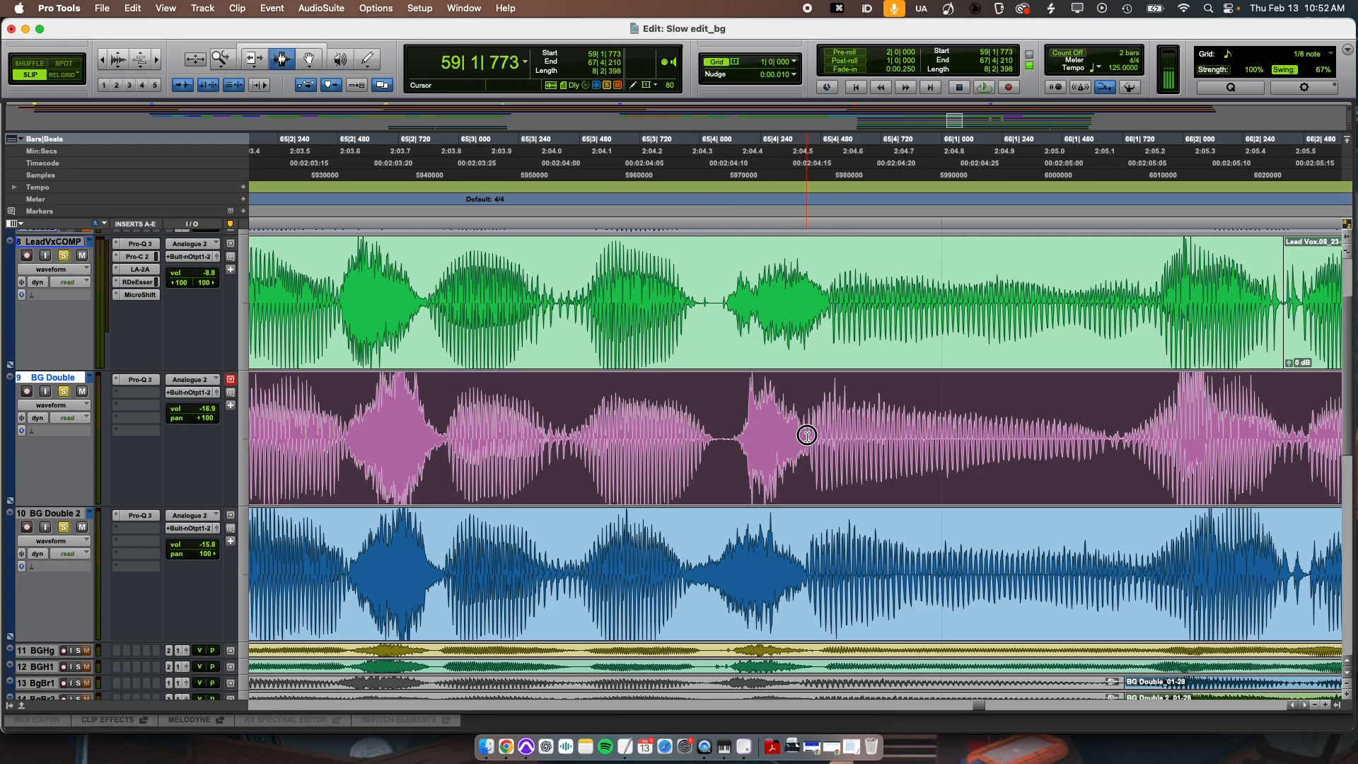
{"action": "left_click_drag", "start_coordinate": [1107, 442], "coordinate": [806, 438]}
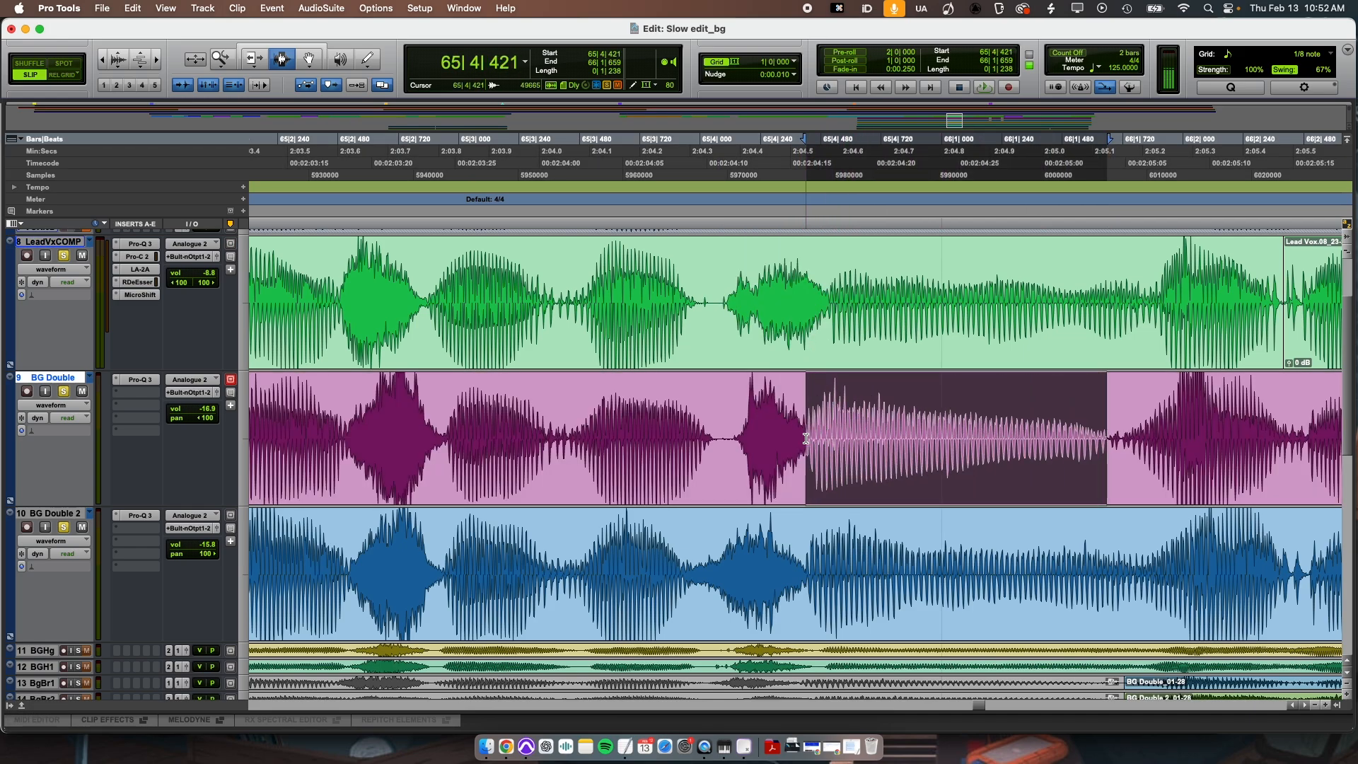
{"action": "left_click", "coordinate": [829, 301]}
{"action": "left_click", "coordinate": [804, 435]}
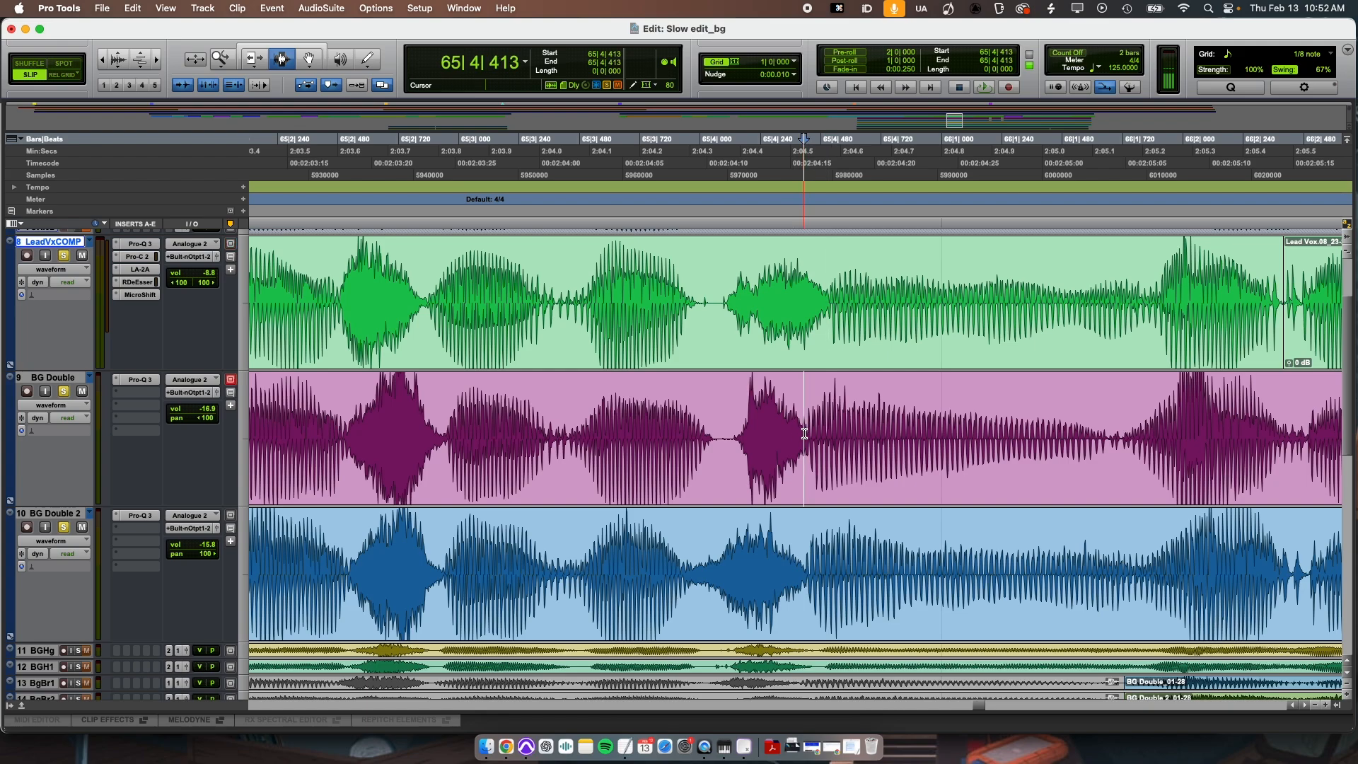
- Separate the BG Double's held note from its consonant and at 66|1|459, and move it later to 65|4|503
{"action": "left_click", "coordinate": [808, 436]}
{"action": "key", "text": "b"}
{"action": "left_click", "coordinate": [1055, 444]}
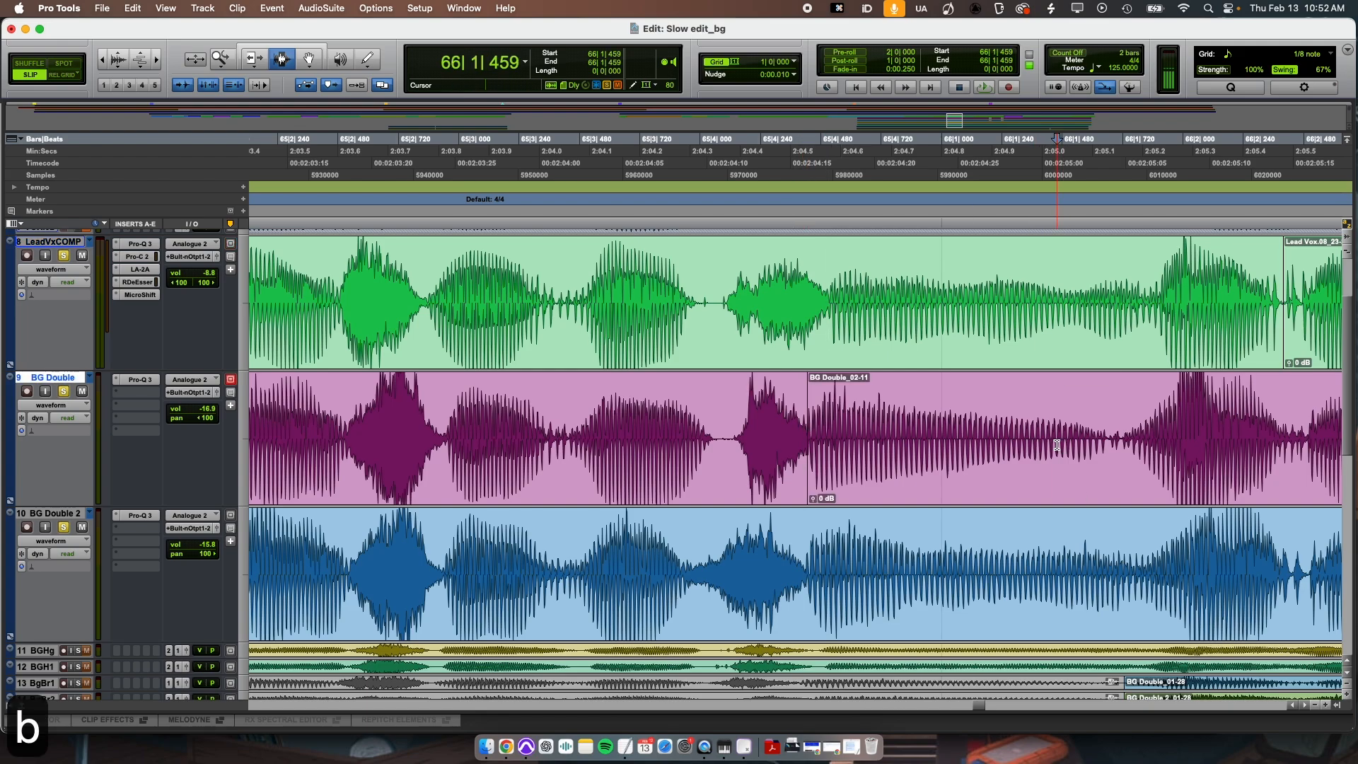
{"action": "key", "text": "b"}
{"action": "key", "text": "super+4"}
{"action": "left_click_drag", "start_coordinate": [857, 467], "coordinate": [877, 463]}
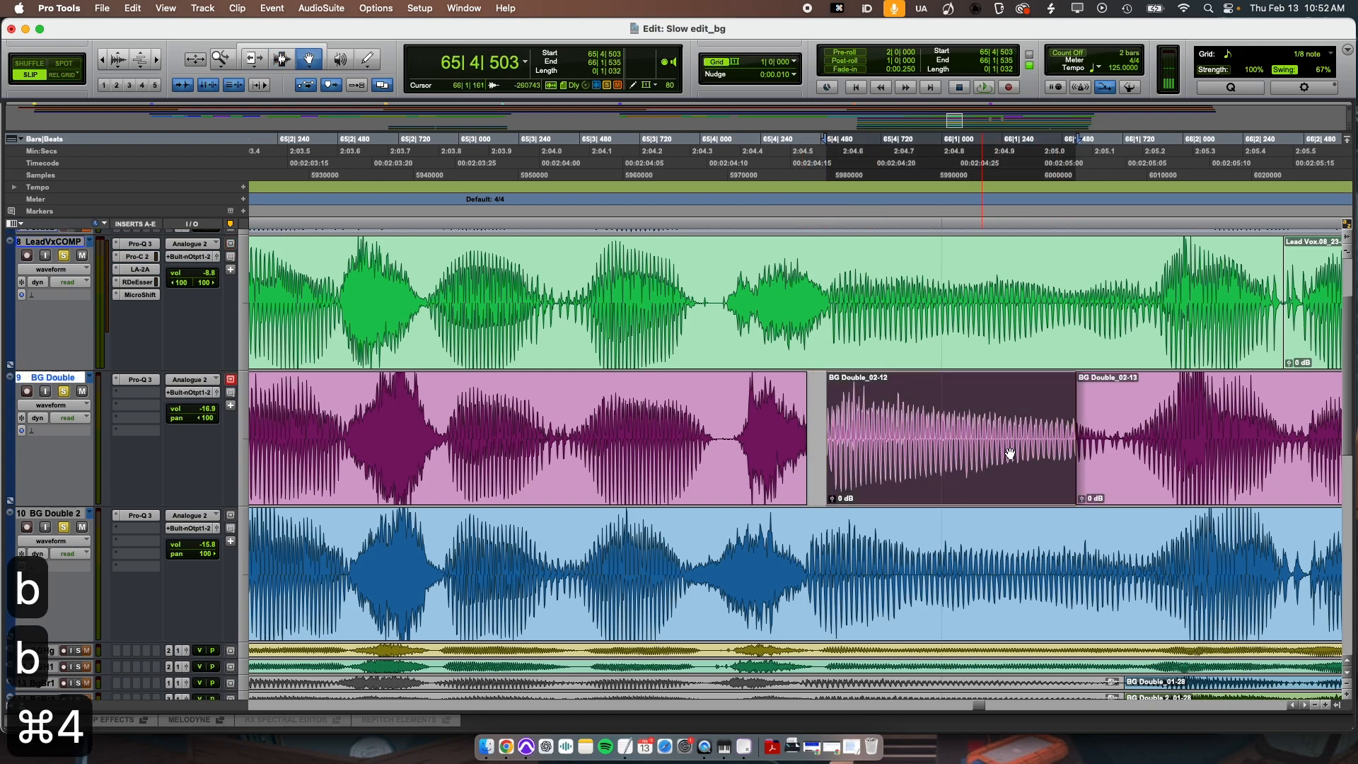
- Crossfade the end of the moved held note into the following BG Double clip near 66|1|518
{"action": "key", "text": "super+3"}
{"action": "left_click_drag", "start_coordinate": [1070, 449], "coordinate": [1080, 449]}
{"action": "key", "text": "f"}
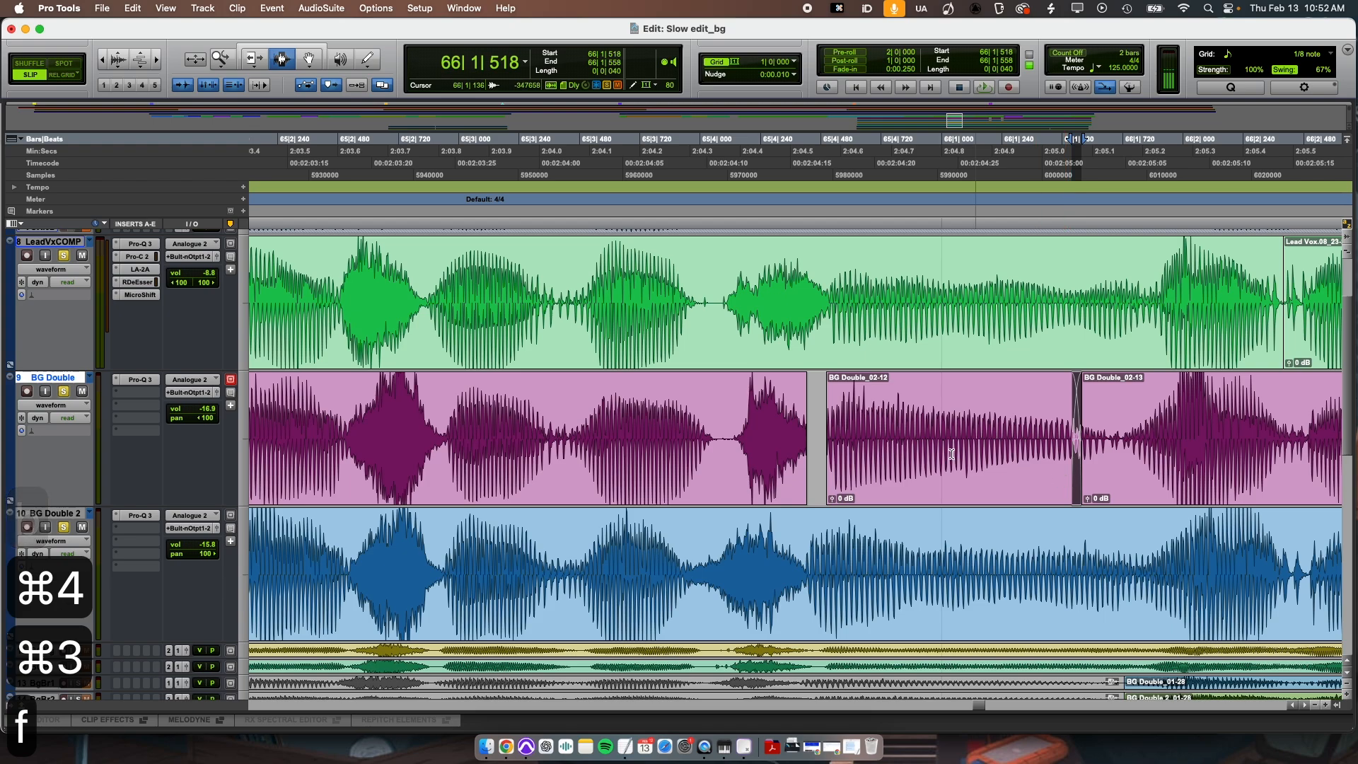
- Separate the BG Double's consonant at 65|4|134 and move it later to 65|4|188, closer to the held note
{"action": "left_click", "coordinate": [734, 430]}
{"action": "key", "text": "b"}
{"action": "key", "text": "super+4"}
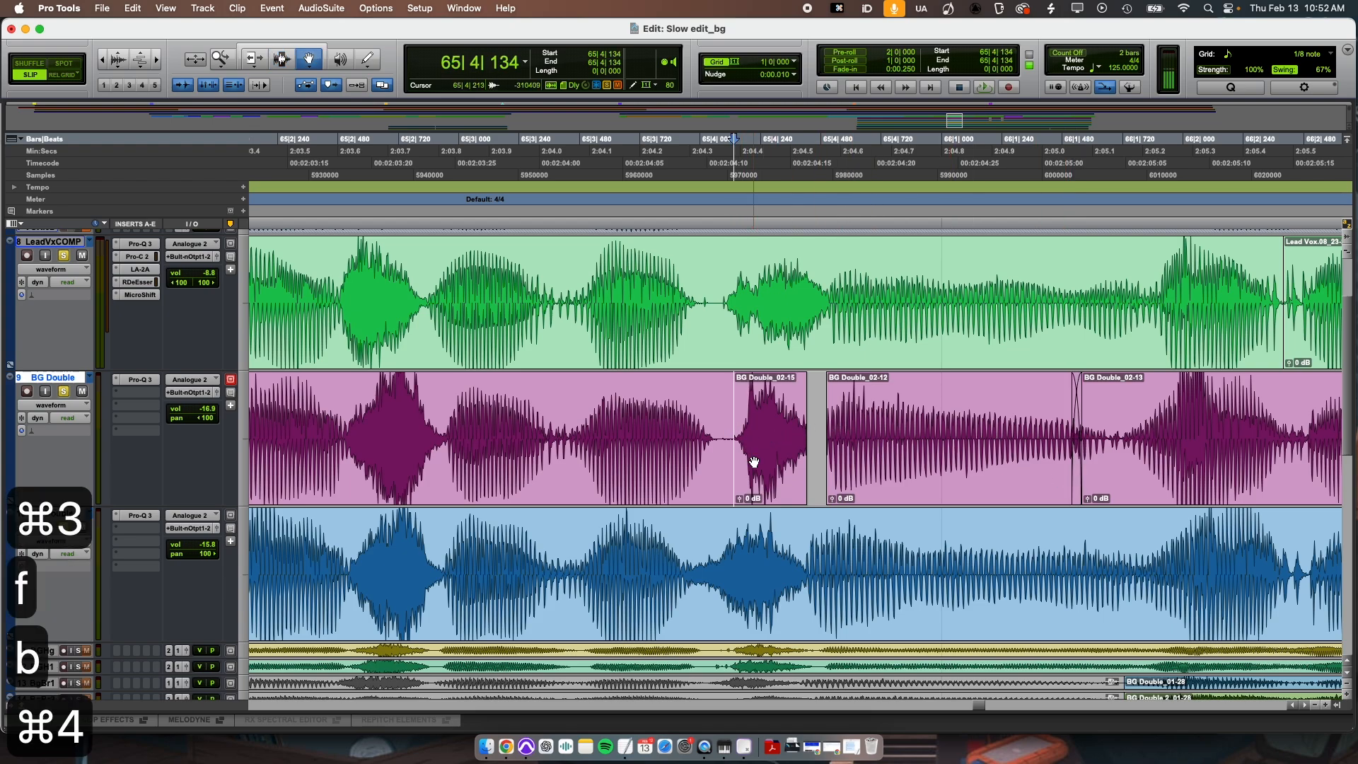
{"action": "left_click_drag", "start_coordinate": [752, 461], "coordinate": [769, 454]}
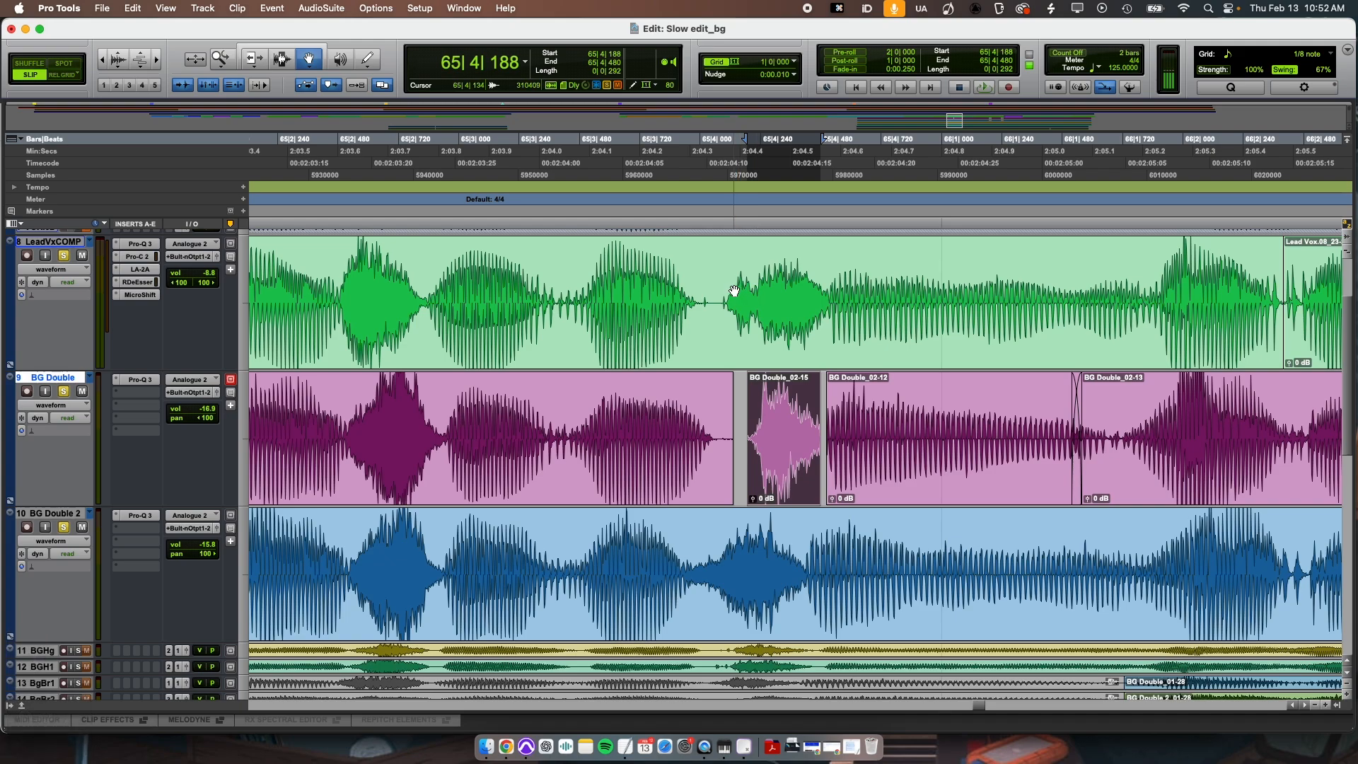
- Compare the consonant with the lead vocal's and nudge the BG Double consonant clip one increment later
{"action": "key", "text": "super+3"}
{"action": "left_click_drag", "start_coordinate": [730, 293], "coordinate": [754, 304]}
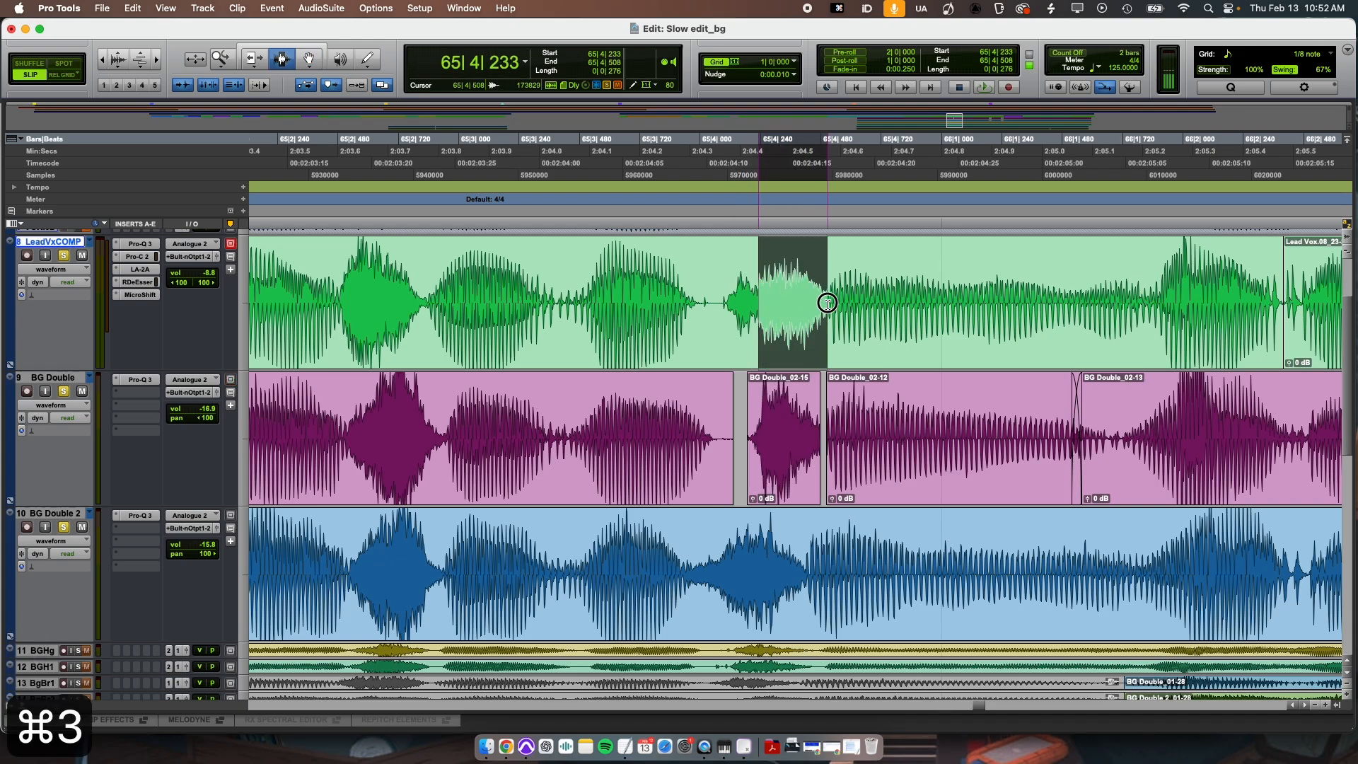
{"action": "left_click", "coordinate": [799, 422]}
{"action": "key", "text": "t"}
{"action": "key", "text": "super+4"}
{"action": "left_click", "coordinate": [765, 460]}
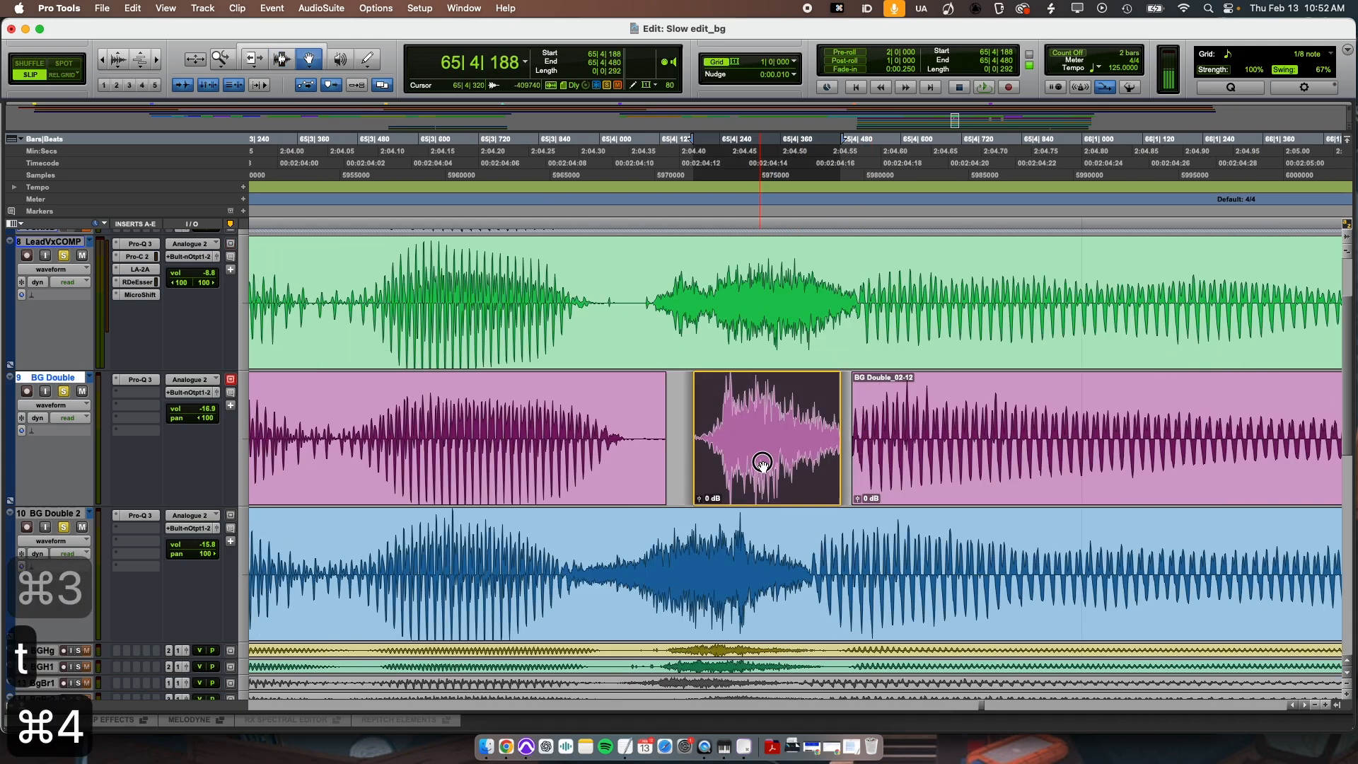
{"action": "key", "text": "KP_Add"}
- Crossfade the BG Double's consonant clip into the held note across the small gap starting at 65|4|479
{"action": "key", "text": "super+3"}
{"action": "left_click_drag", "start_coordinate": [846, 437], "coordinate": [864, 488]}
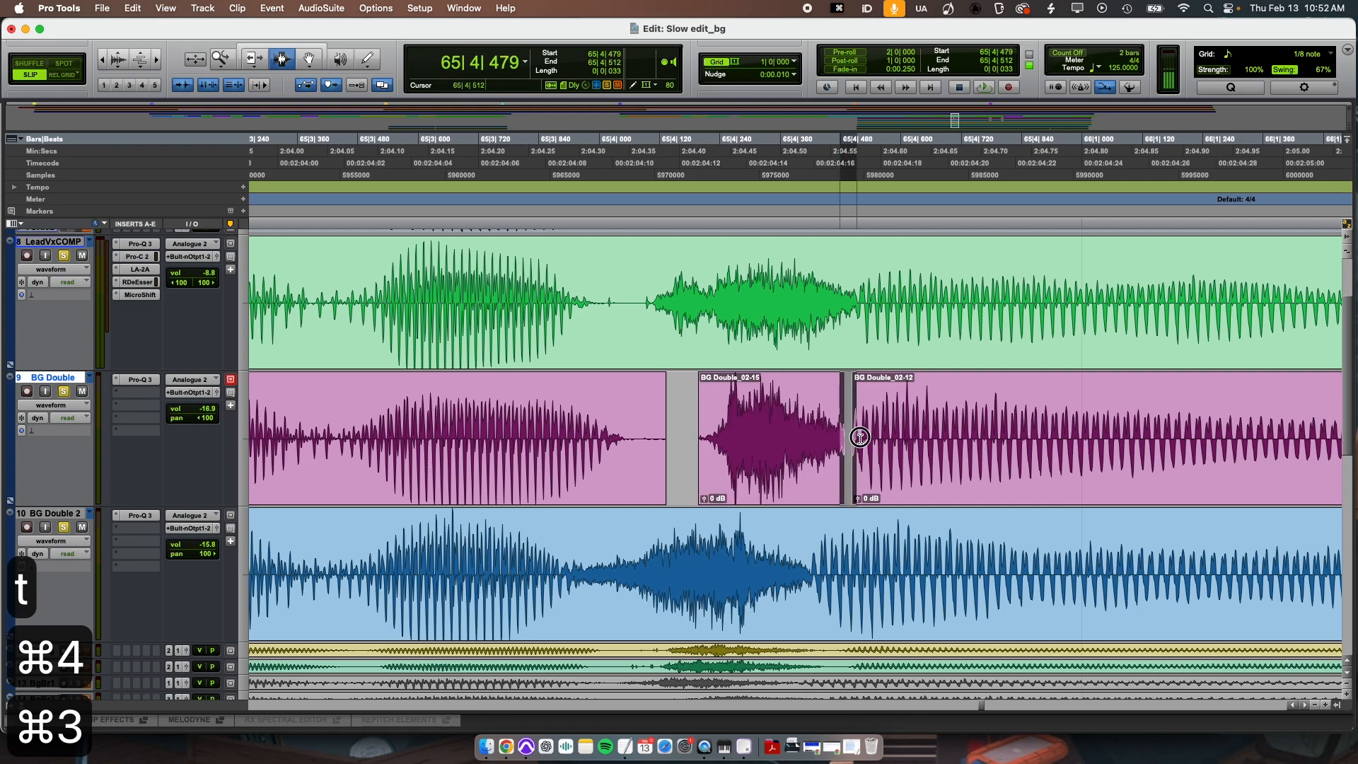
{"action": "key", "text": "f"}
- Separate the BG Double 2 clip at 66|1|569 and just before the consonant at 65|4 to isolate the word
{"action": "key", "text": "r"}
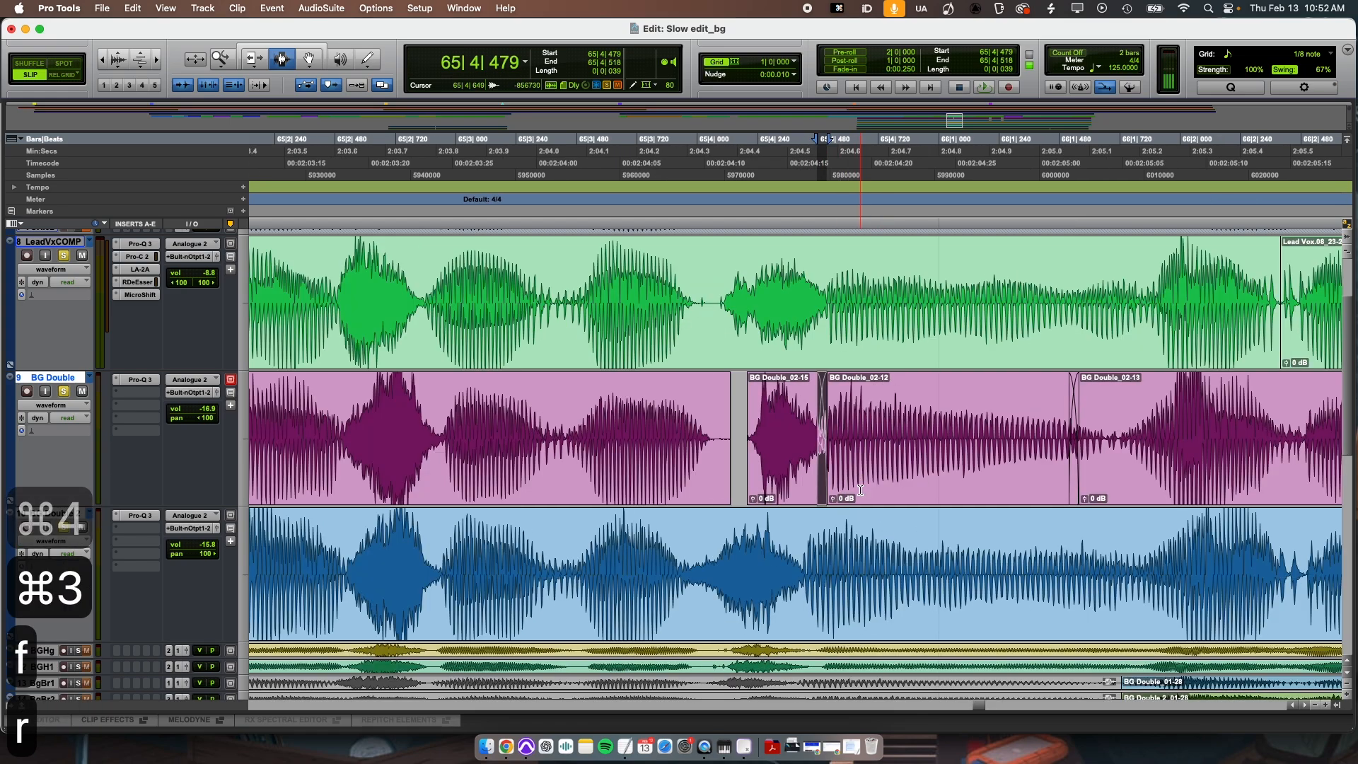
{"action": "scroll", "coordinate": [860, 490], "scroll_direction": "down", "scroll_amount": 2}
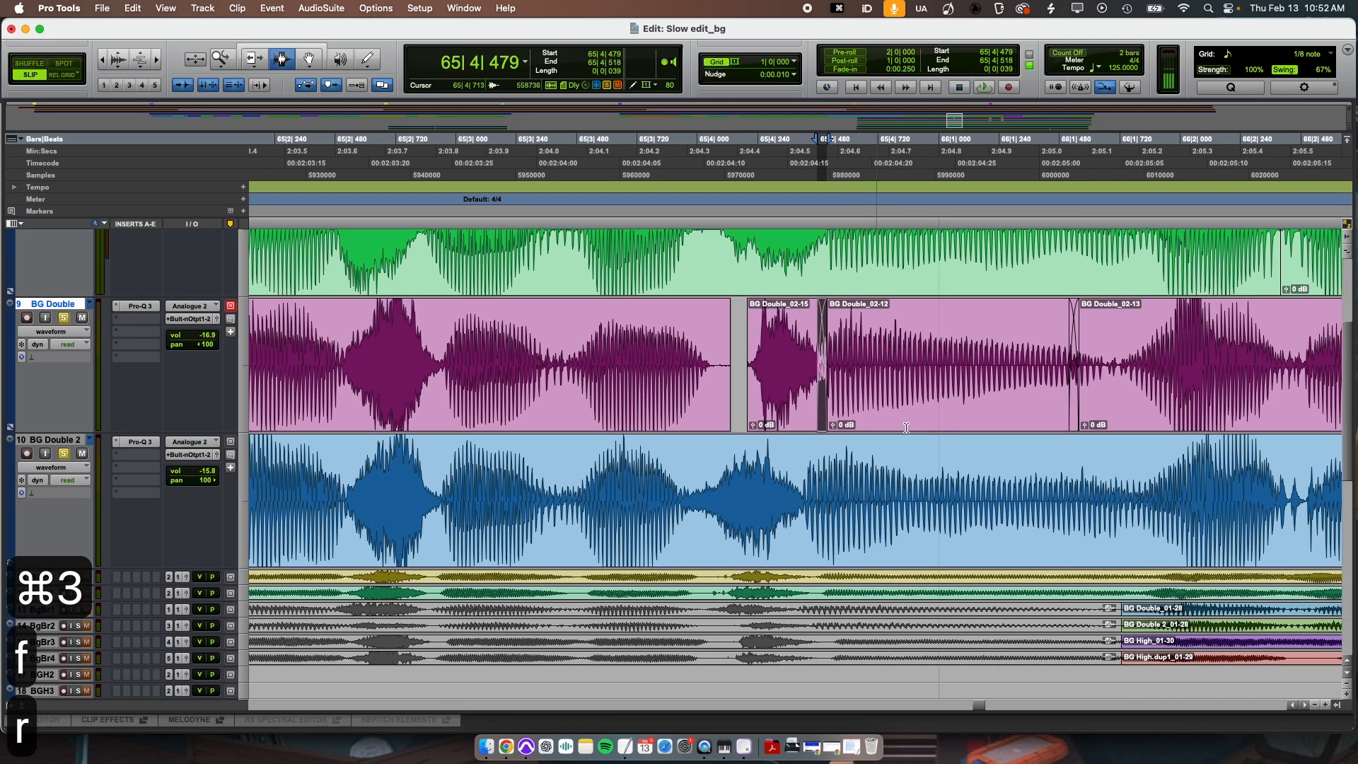
{"action": "key", "text": "t"}
{"action": "key", "text": "r"}
{"action": "scroll", "coordinate": [839, 442], "scroll_direction": "right", "scroll_amount": 2}
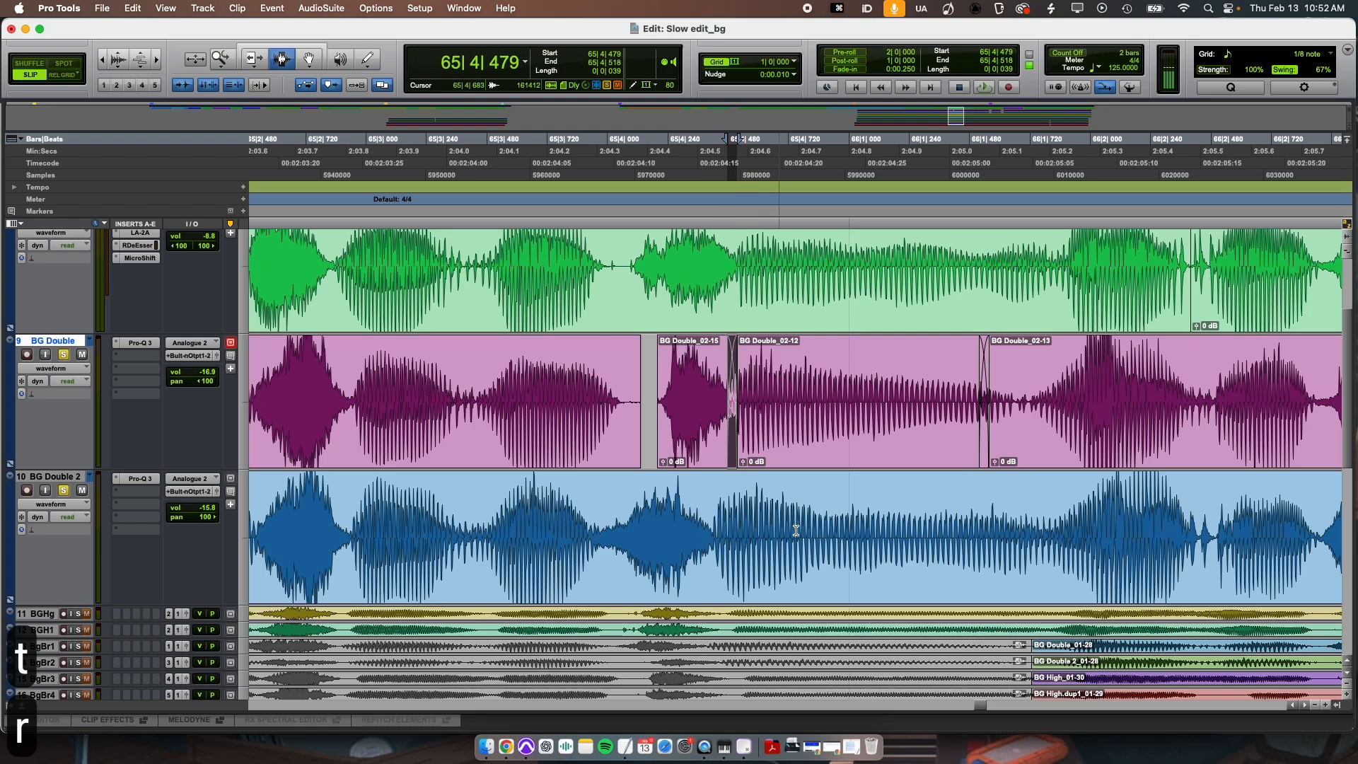
{"action": "left_click", "coordinate": [993, 526]}
{"action": "key", "text": "b"}
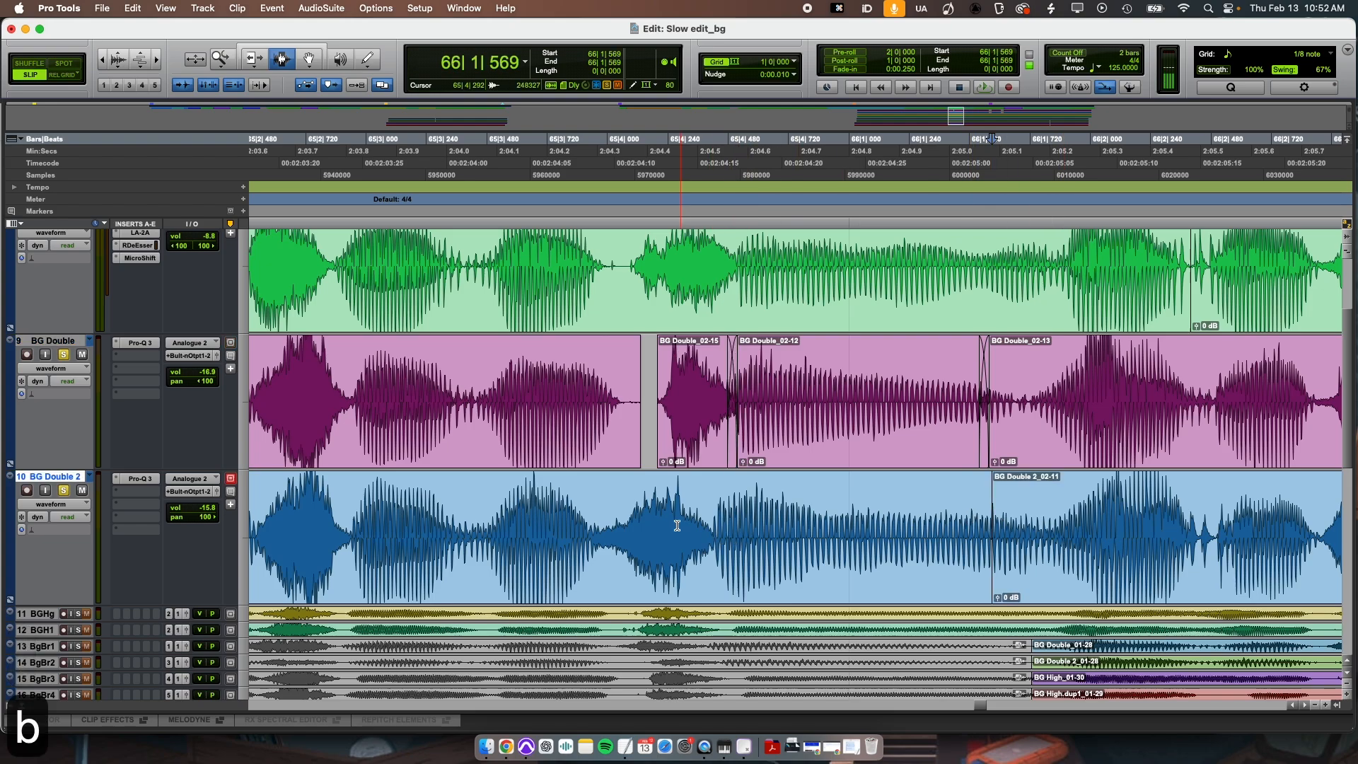
{"action": "left_click", "coordinate": [601, 538]}
{"action": "key", "text": "b"}
- Move the isolated BG Double 2 word clip later to 65|4|103 to line up with the lead vocal
{"action": "key", "text": "super+4"}
{"action": "left_click_drag", "start_coordinate": [738, 565], "coordinate": [771, 565]}
{"action": "key", "text": "super+3"}
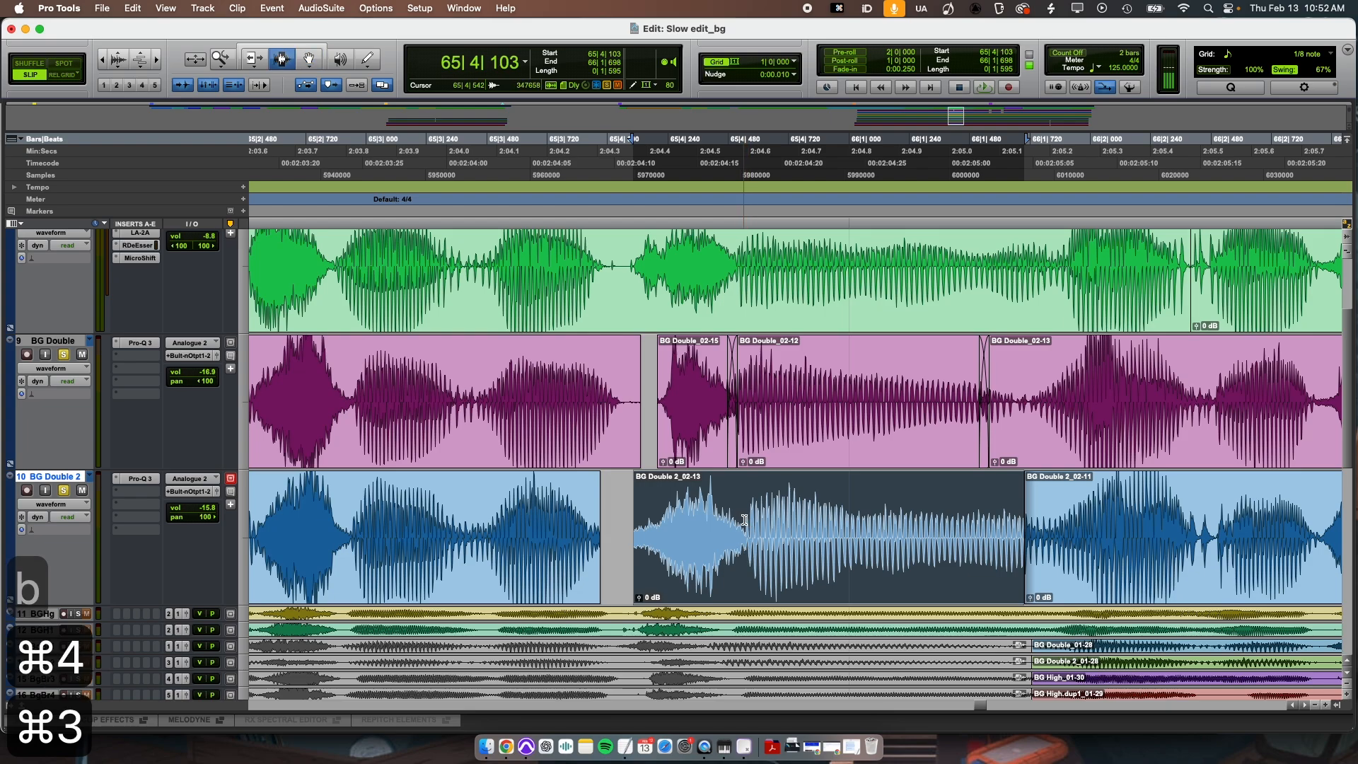
- Undo the last move of the BG Double 2 word and separate its consonant from the held note at 65|4|393
{"action": "left_click", "coordinate": [749, 523]}
{"action": "key", "text": "super+z"}
{"action": "left_click", "coordinate": [707, 526]}
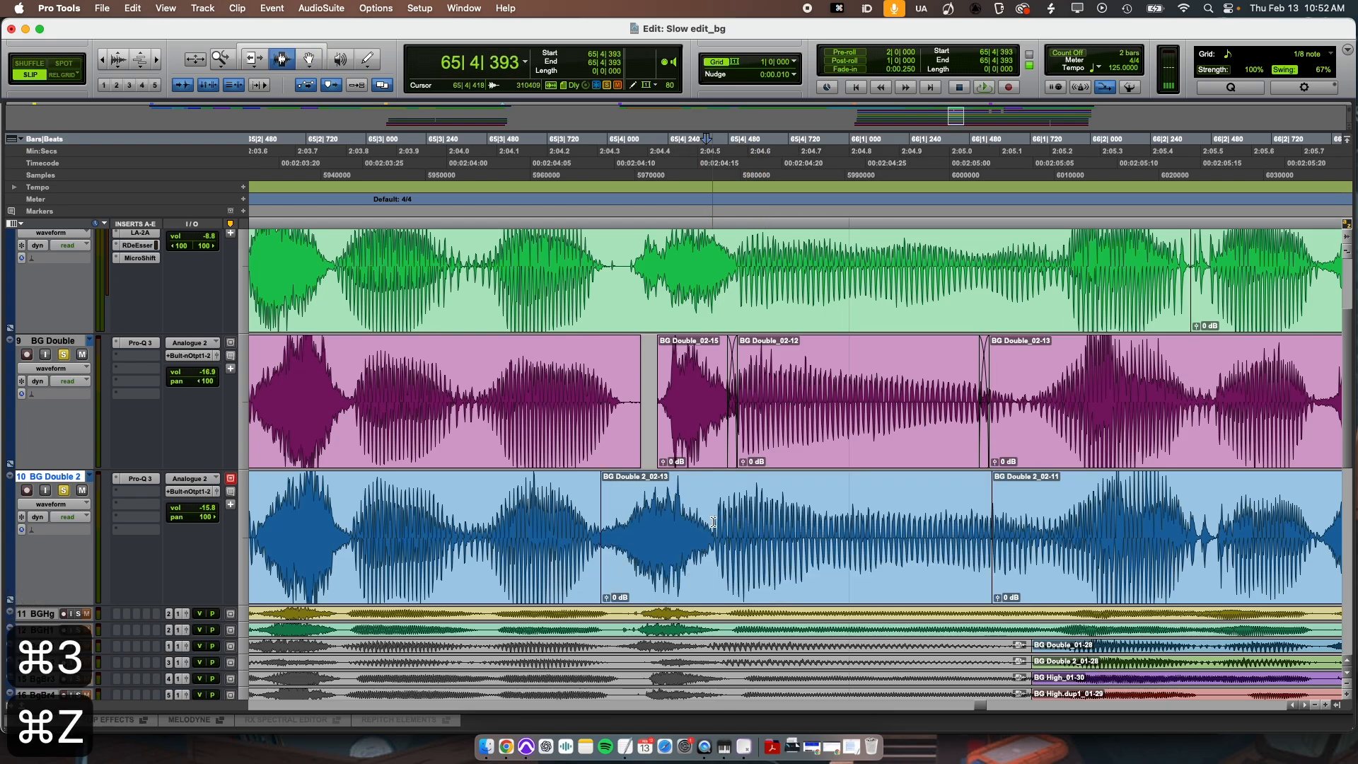
{"action": "key", "text": "b"}
- Shift the BG Double 2 consonant and held note later to match the lead, the held note starting at 65|4|497, and crossfade their junction
{"action": "key", "text": "super+4"}
{"action": "left_click_drag", "start_coordinate": [808, 570], "coordinate": [836, 570]}
{"action": "left_click_drag", "start_coordinate": [653, 556], "coordinate": [734, 545]}
{"action": "key", "text": "super+3"}
{"action": "left_click", "coordinate": [743, 541]}
{"action": "key", "text": "super+2"}
{"action": "key", "text": "super+3"}
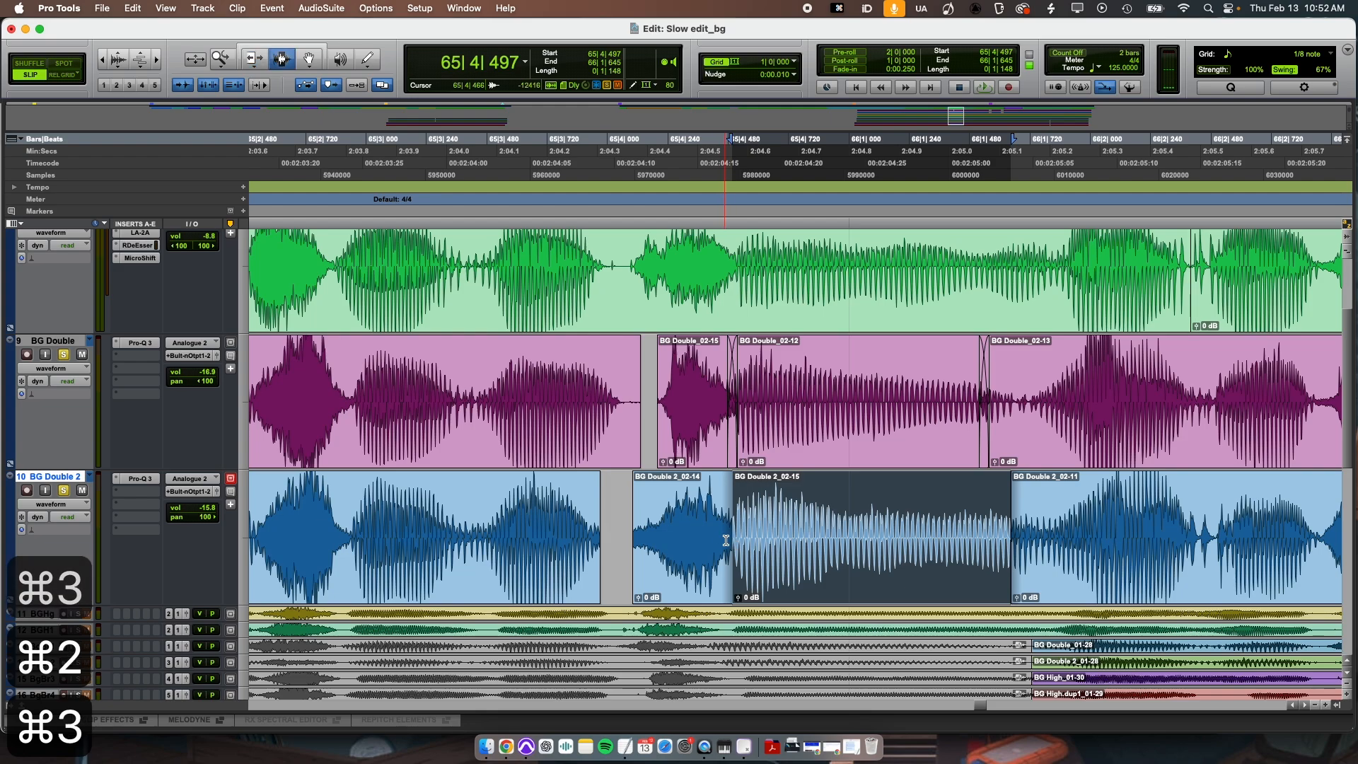
{"action": "left_click", "coordinate": [735, 544]}
{"action": "key", "text": "f"}
- Trim the start of the BG Double 2 consonant clip and add short fade-ins to both doubles' consonants around 65|4|162 and 65|4|182
{"action": "left_click_drag", "start_coordinate": [630, 539], "coordinate": [654, 540]}
{"action": "left_click", "coordinate": [656, 540]}
{"action": "key", "text": "a"}
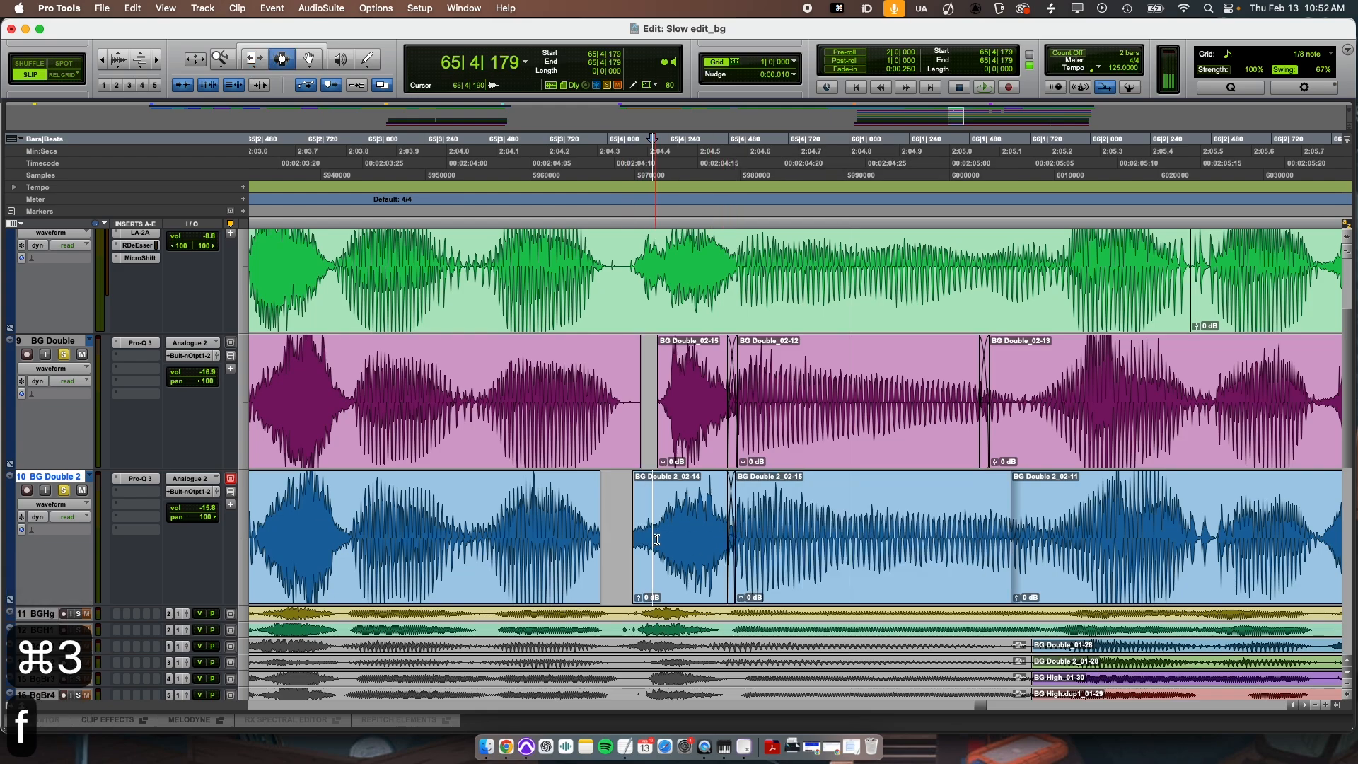
{"action": "key", "text": "f"}
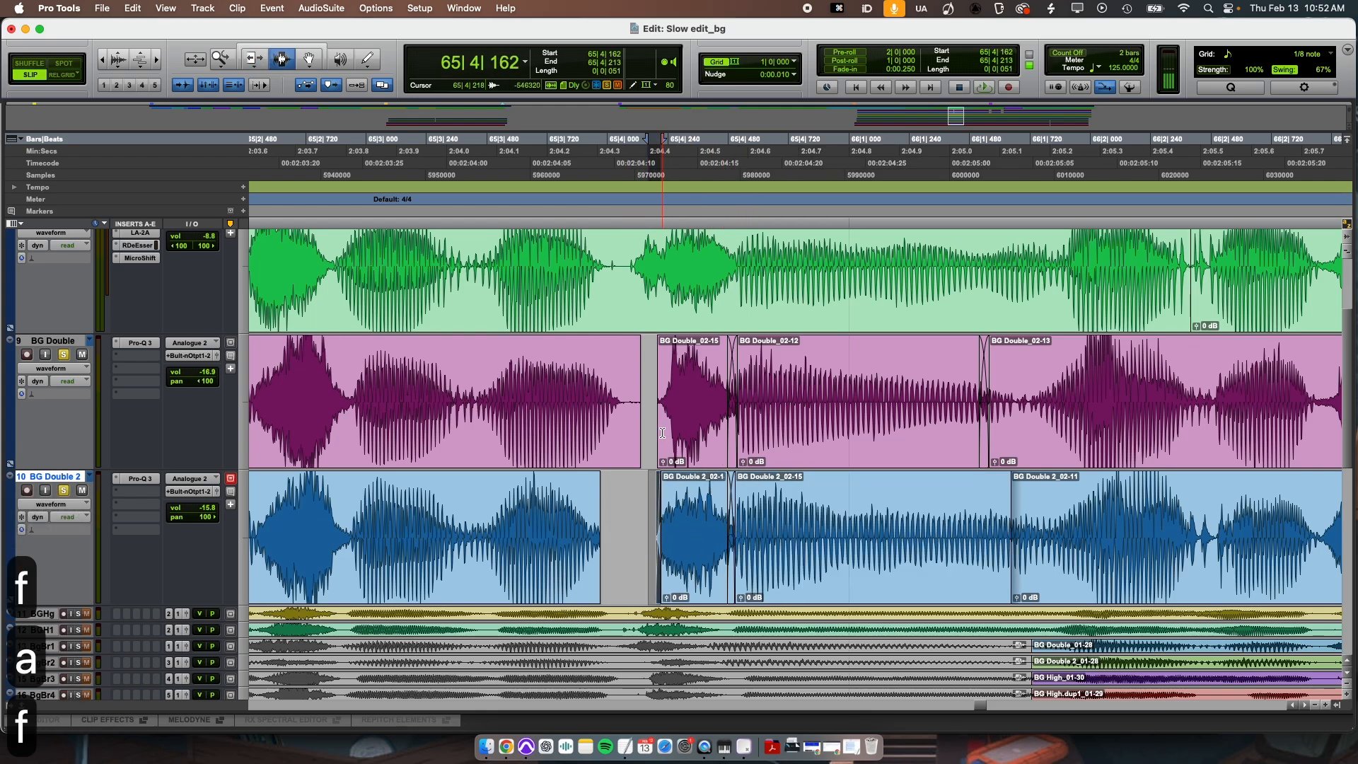
{"action": "left_click_drag", "start_coordinate": [652, 423], "coordinate": [664, 423]}
{"action": "key", "text": "f"}
- Extend the BG Double 2 clip after the held note earlier and crossfade the two clips at 66|1|554
{"action": "key", "text": "r"}
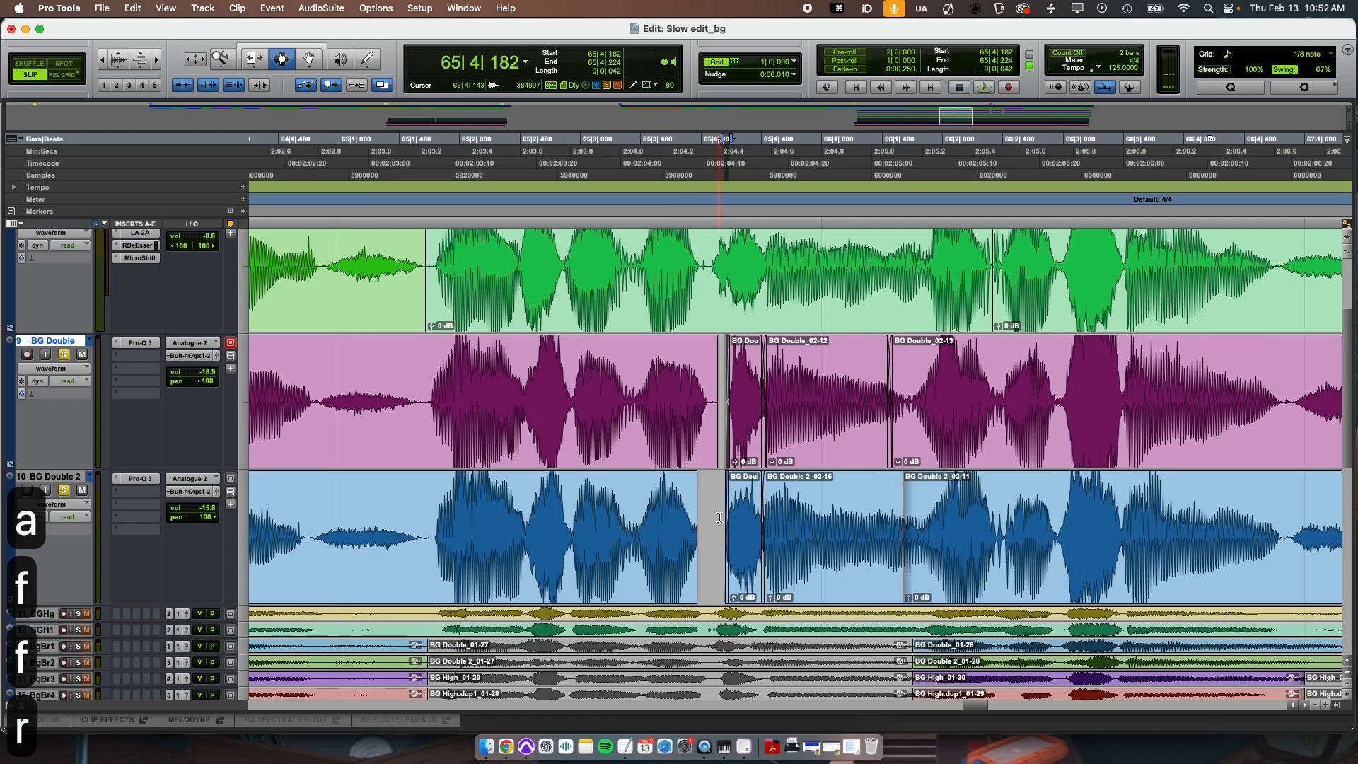
{"action": "left_click", "coordinate": [904, 521]}
{"action": "key", "text": "t"}
{"action": "key", "text": "t"}
{"action": "key", "text": "super+2"}
{"action": "left_click_drag", "start_coordinate": [796, 533], "coordinate": [755, 530]}
{"action": "key", "text": "super+3"}
{"action": "key", "text": "f"}
{"action": "key", "text": "r"}
{"action": "key", "text": "r"}
{"action": "key", "text": "r"}
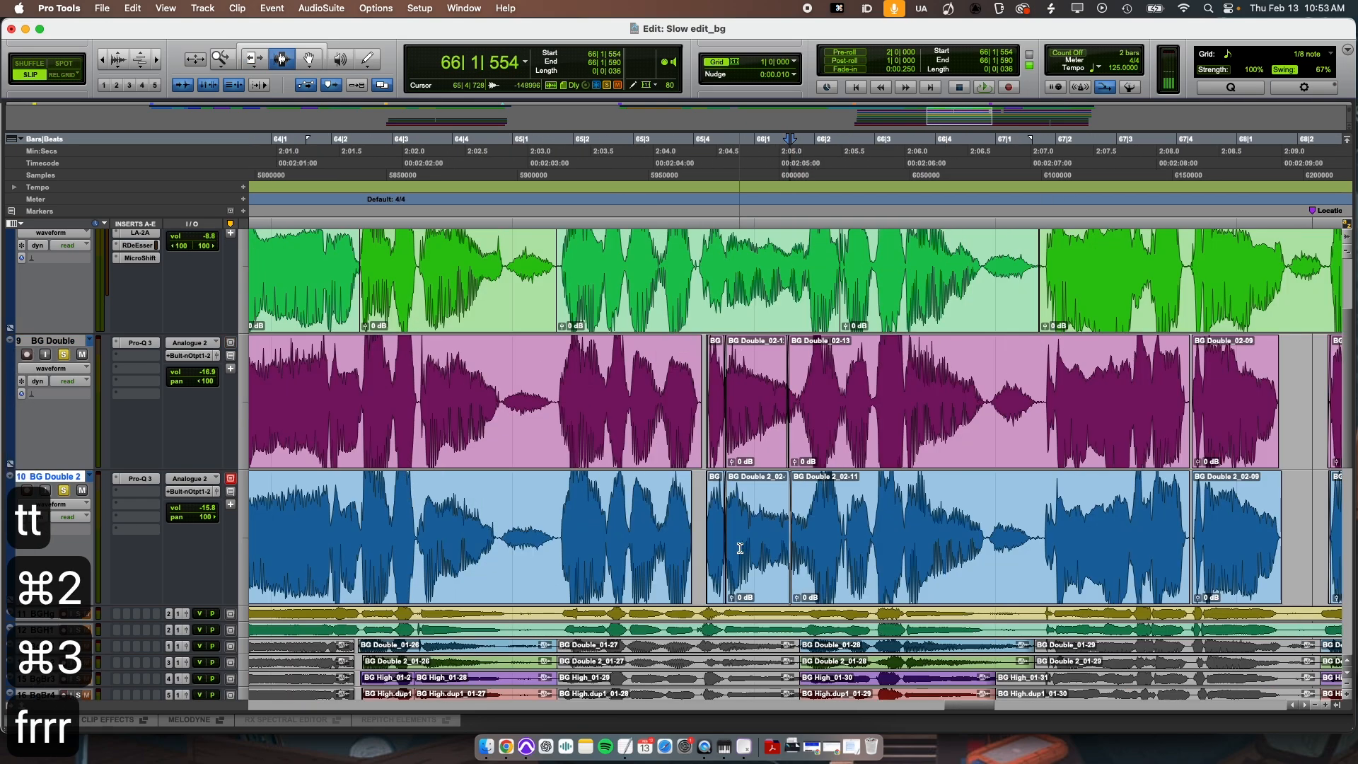
- Play back the edited lead and doubles from 65|2|173 and again from 65|2|763
{"action": "scroll", "coordinate": [740, 548], "scroll_direction": "up", "scroll_amount": 1}
{"action": "key", "text": "t"}
{"action": "left_click", "coordinate": [539, 282]}
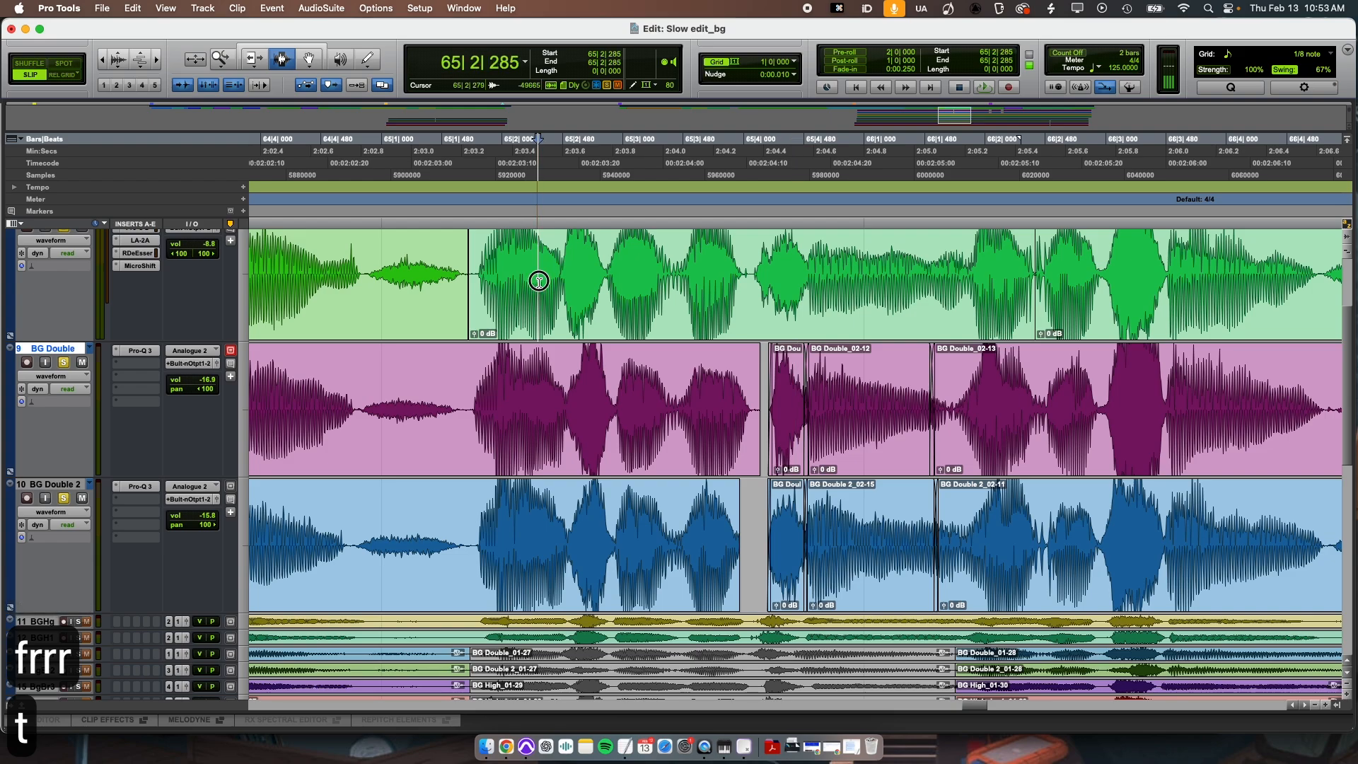
{"action": "scroll", "coordinate": [778, 460], "scroll_direction": "up", "scroll_amount": 2}
{"action": "scroll", "coordinate": [849, 495], "scroll_direction": "down", "scroll_amount": 1}
{"action": "left_click", "coordinate": [895, 512]}
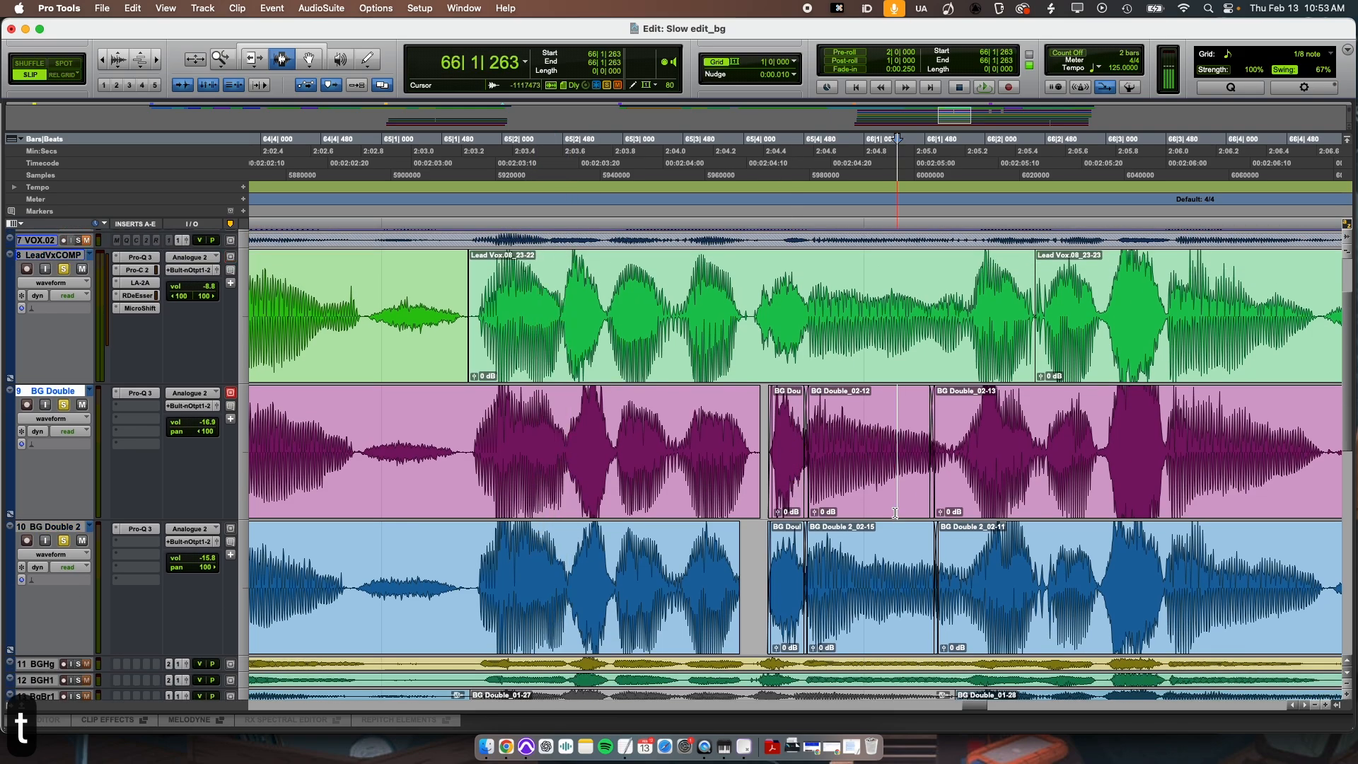
{"action": "left_click", "coordinate": [531, 302]}
{"action": "key", "text": "space"}
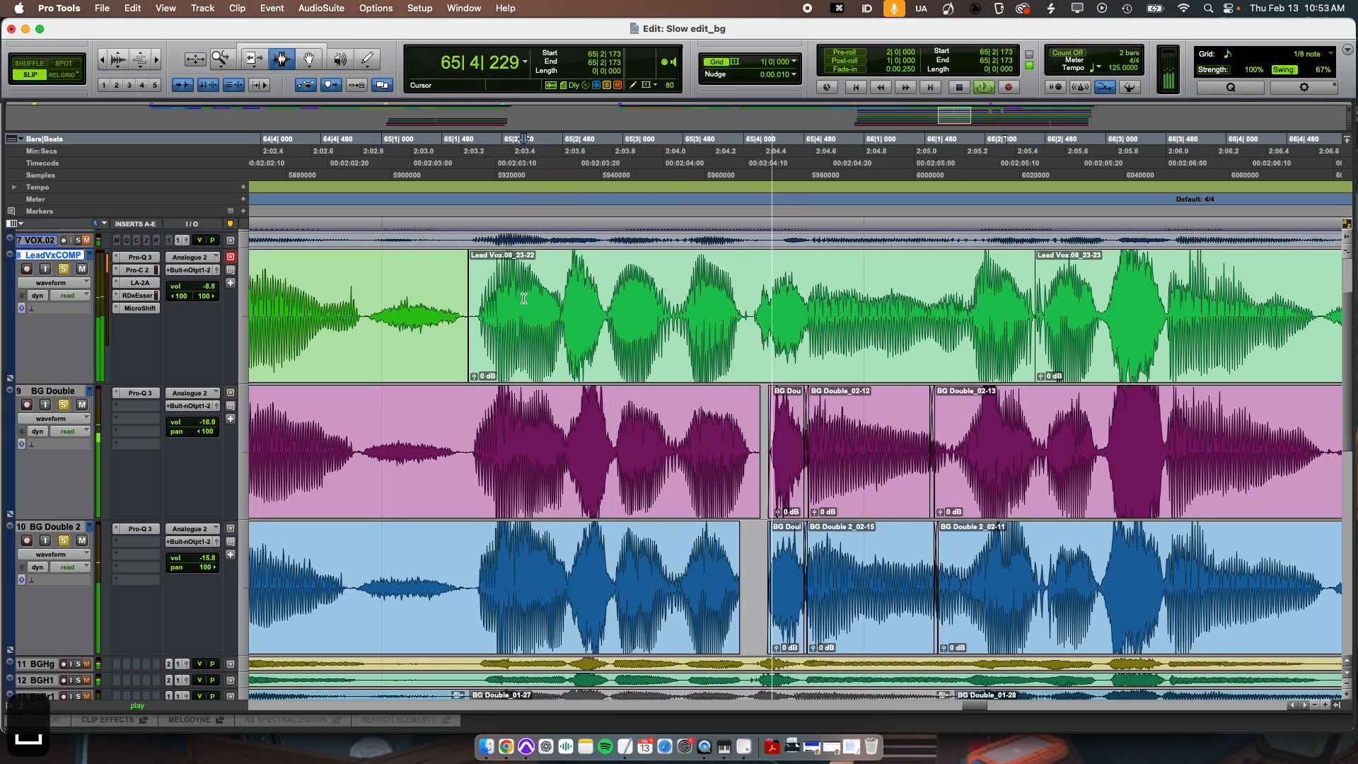
{"action": "key", "text": "space"}
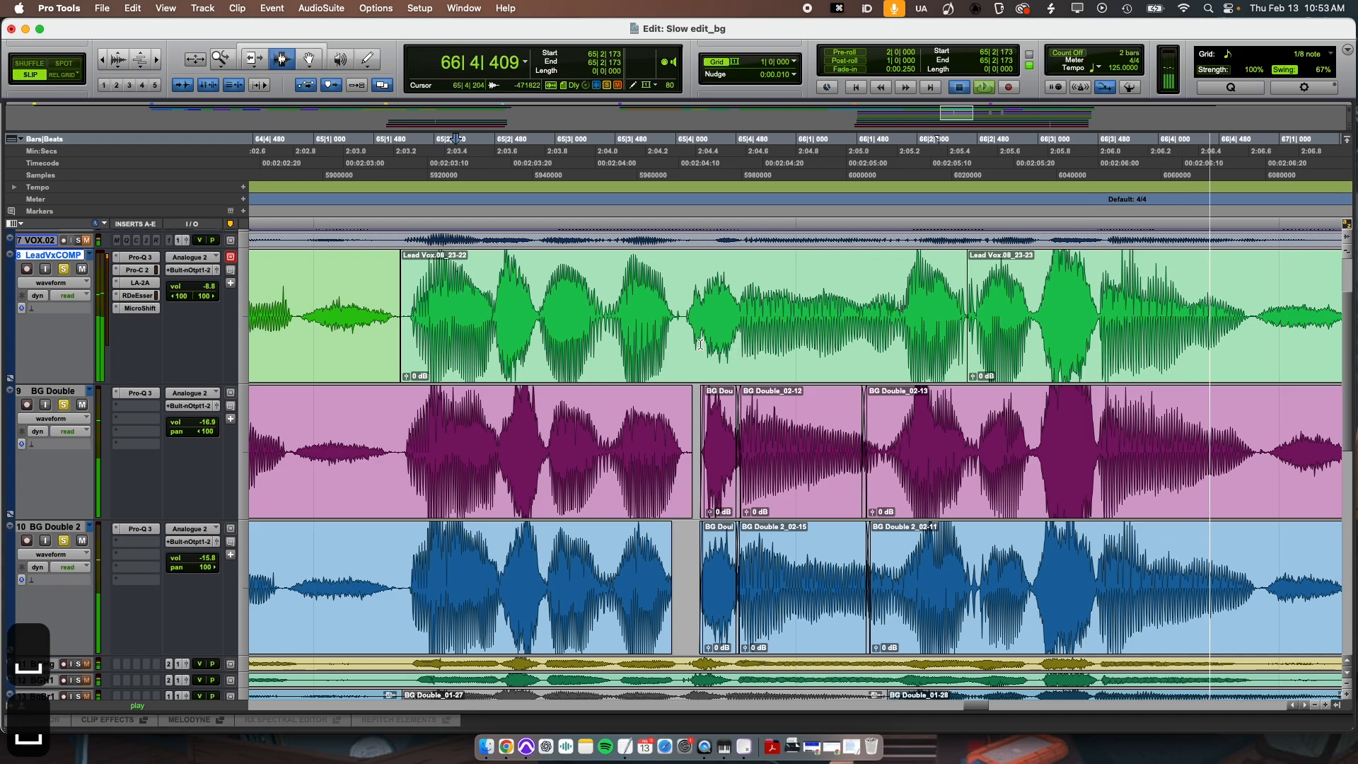
{"action": "left_click", "coordinate": [530, 301]}
{"action": "key", "text": "space"}
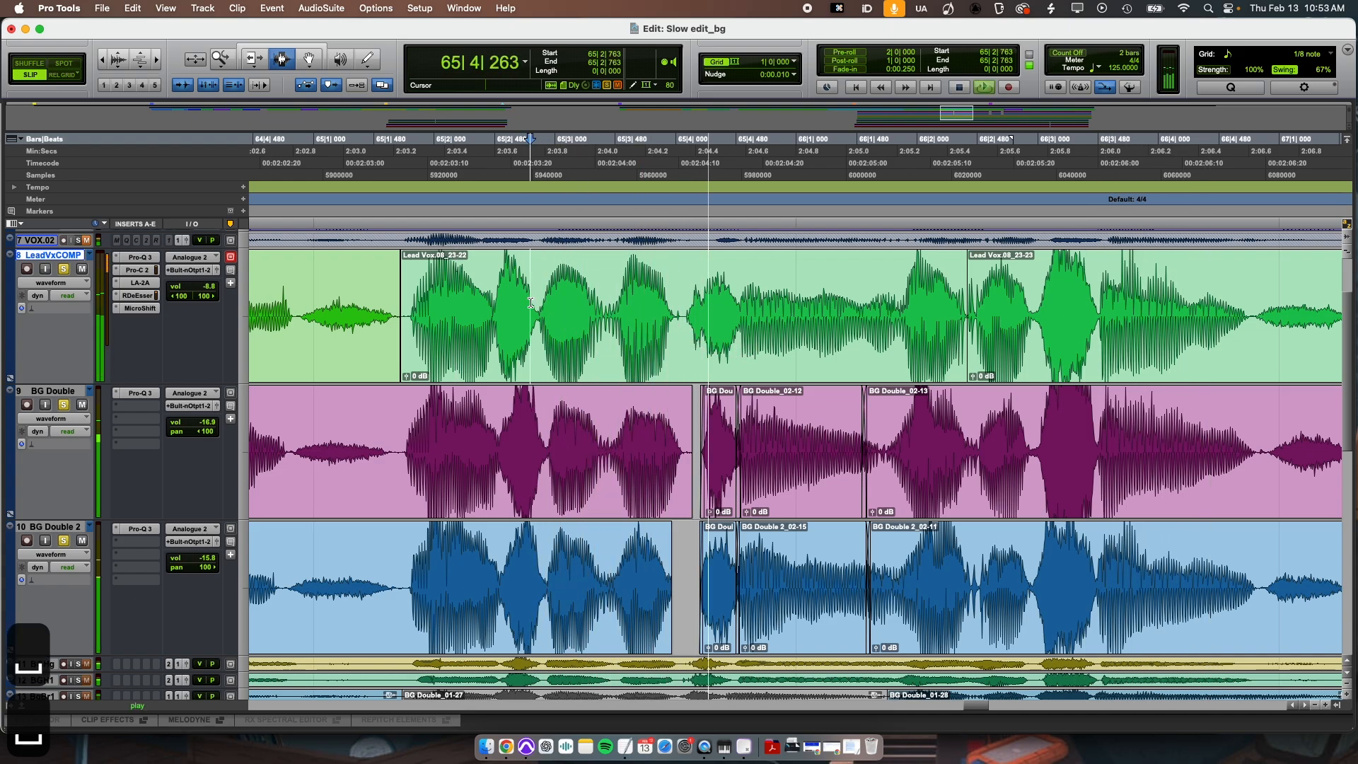
{"action": "key", "text": "space"}
- Unsolo the lead vocal and play the doubles from 65|2|054, and unsolo both doubles and play the full mix from 65|1|671
{"action": "left_click_drag", "start_coordinate": [677, 315], "coordinate": [908, 590]}
{"action": "left_click", "coordinate": [660, 418]}
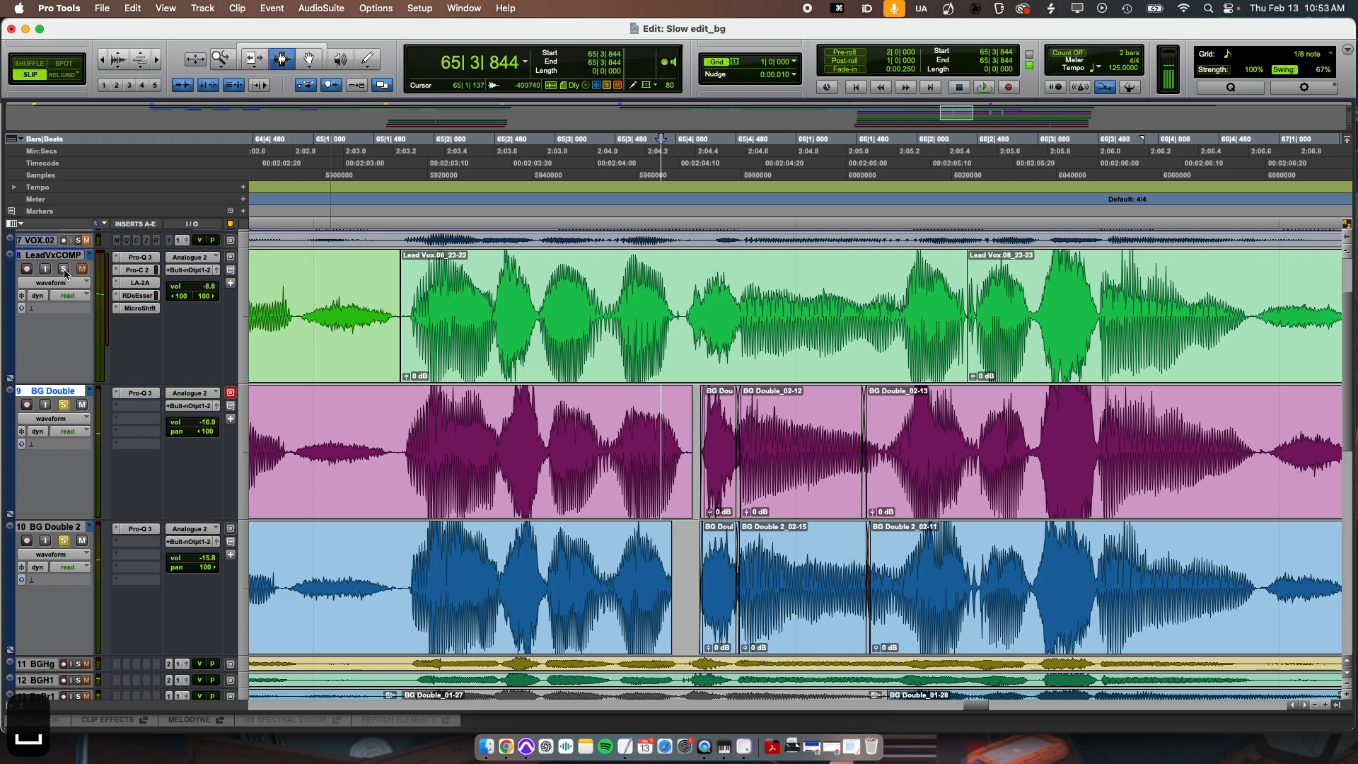
{"action": "left_click_drag", "start_coordinate": [463, 318], "coordinate": [1054, 336]}
{"action": "left_click", "coordinate": [689, 488]}
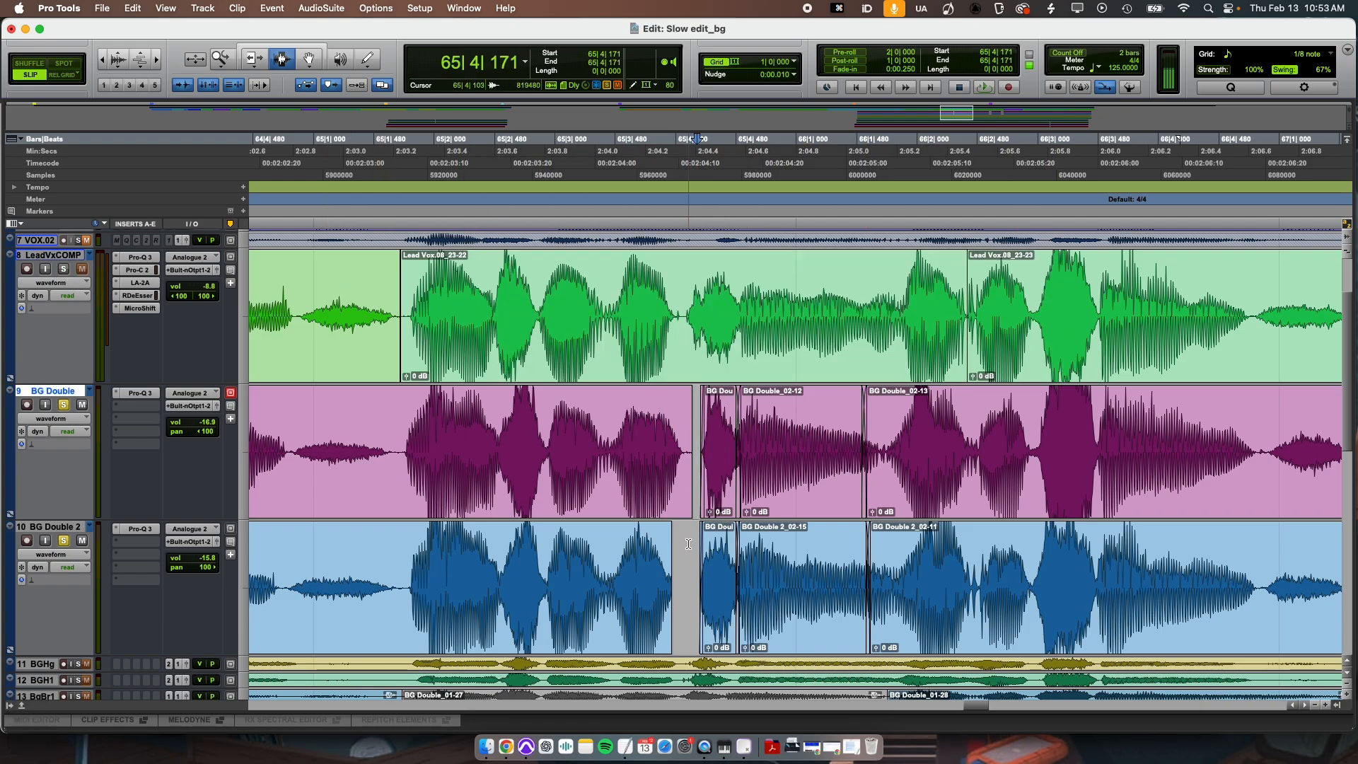
{"action": "left_click", "coordinate": [442, 454]}
{"action": "key", "text": "space"}
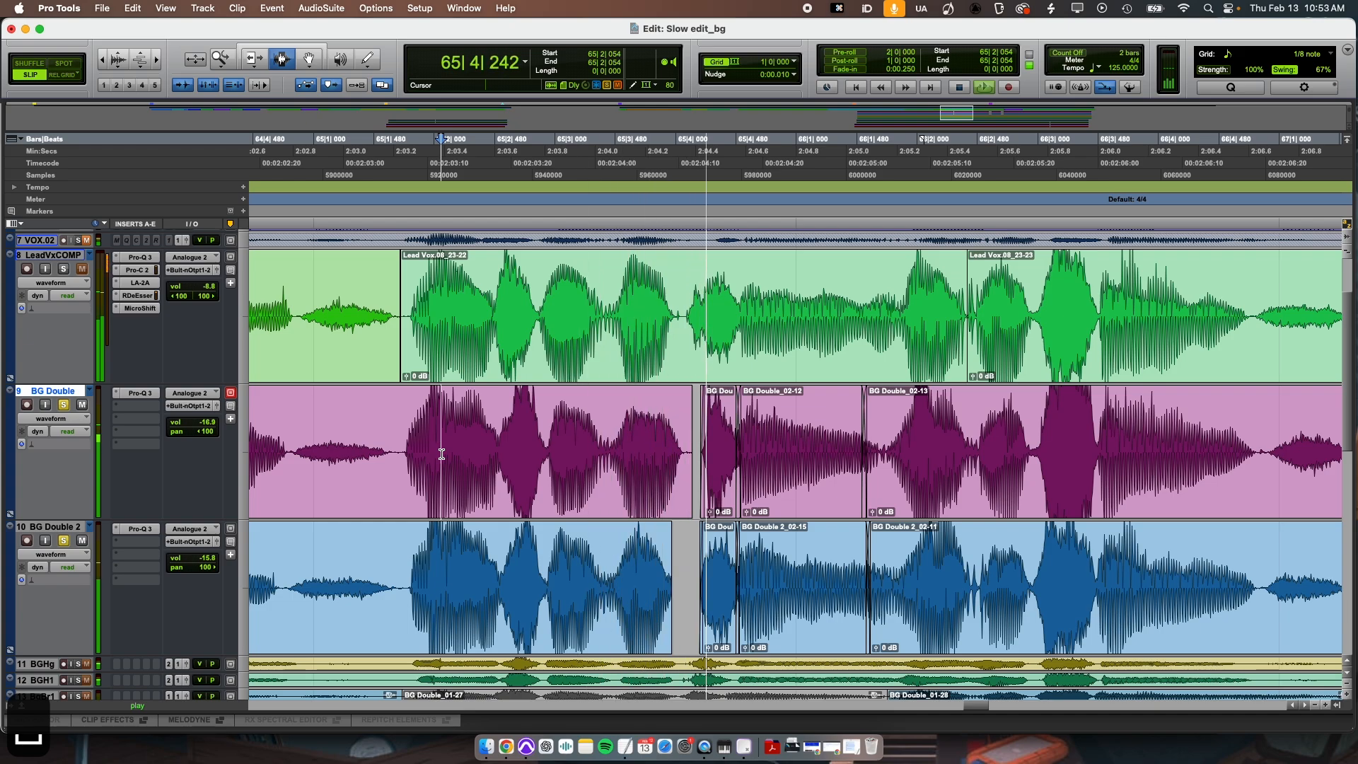
{"action": "key", "text": "space"}
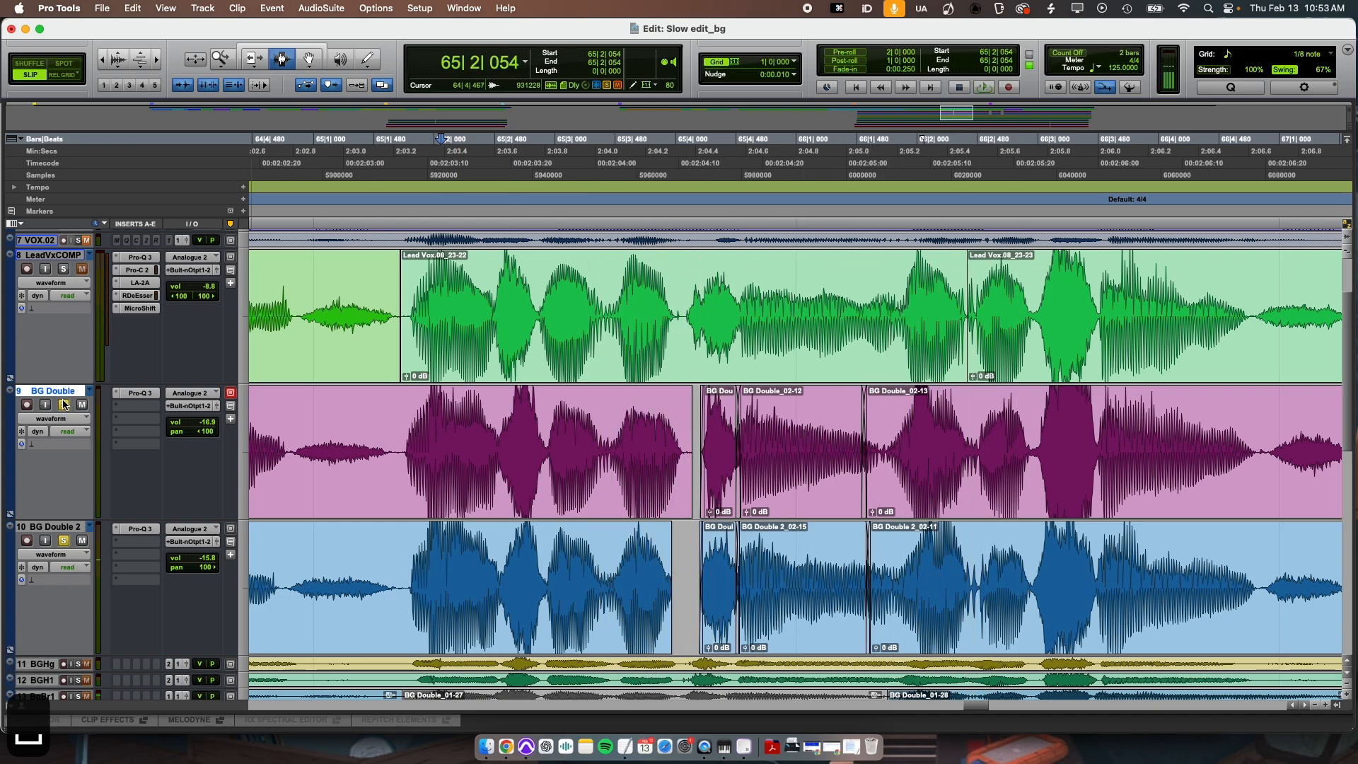
{"action": "key", "text": "space"}
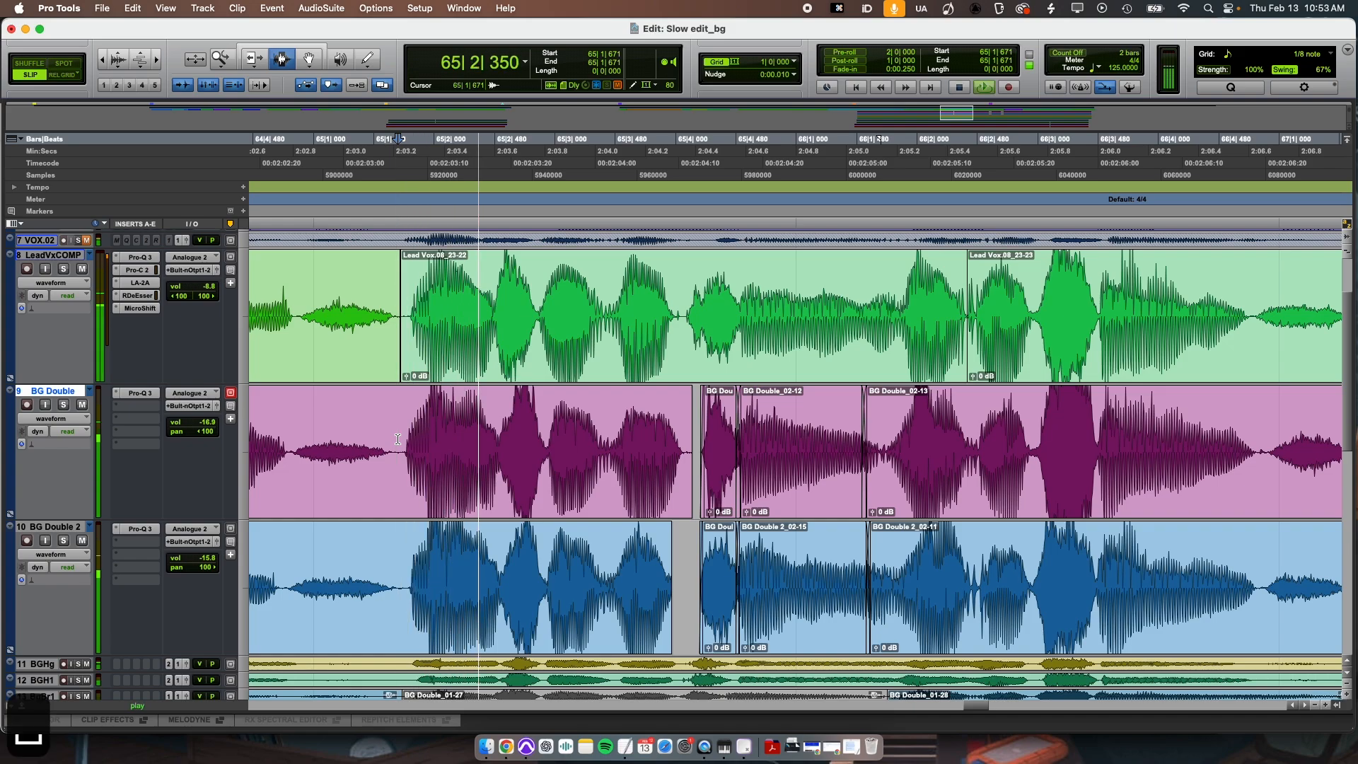
{"action": "key", "text": "space"}
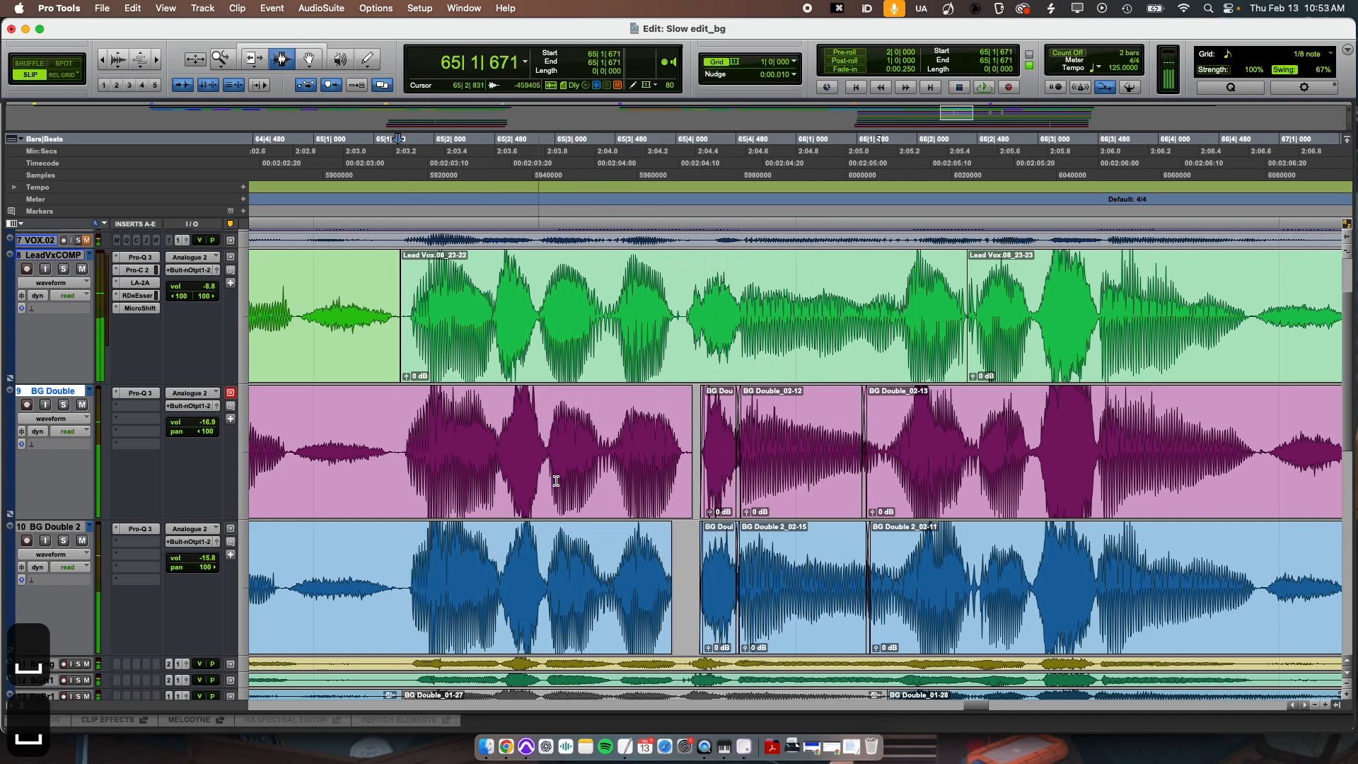
- Separate the BG Double consonant just before 65|3 and move it earlier to line up with the lead vocal's consonant
{"action": "key", "text": "t"}
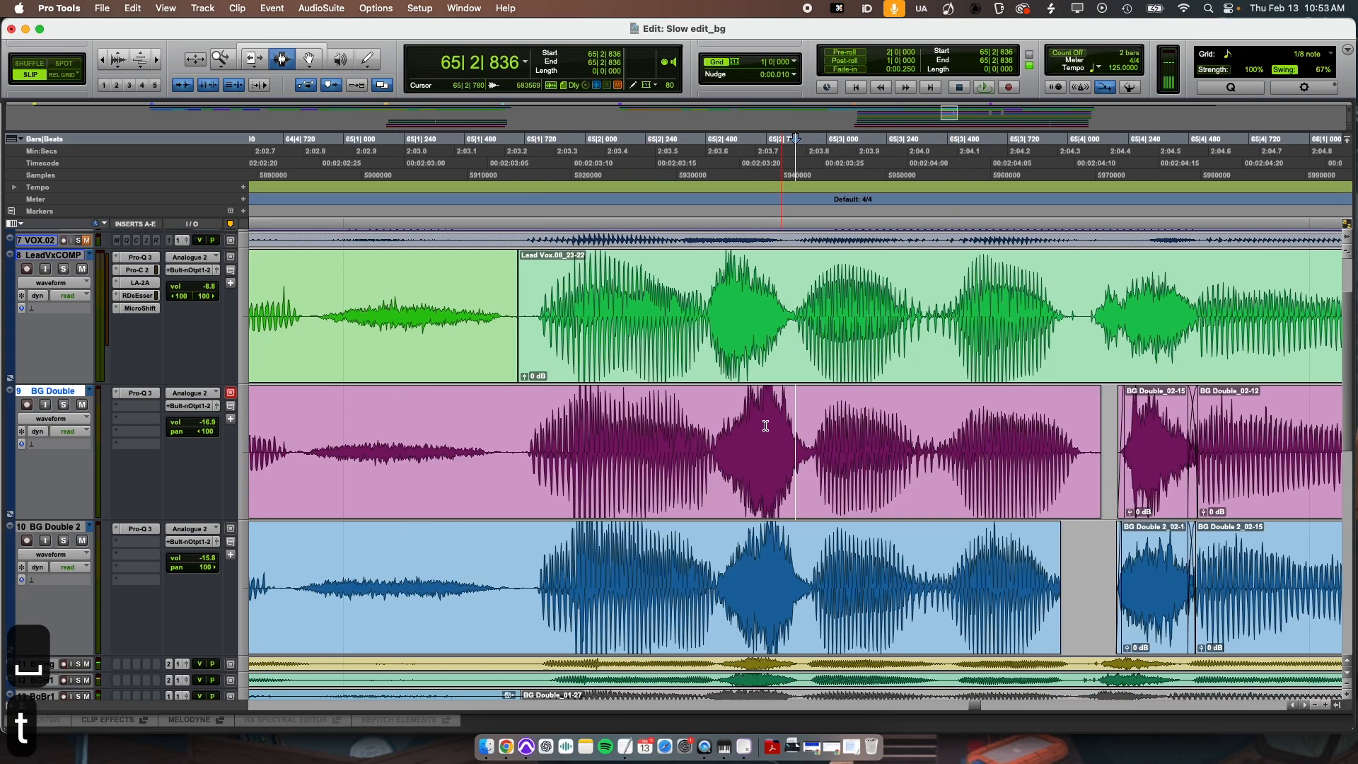
{"action": "key", "text": "super+3"}
{"action": "left_click_drag", "start_coordinate": [713, 432], "coordinate": [802, 464]}
{"action": "key", "text": "b"}
{"action": "key", "text": "super+4"}
- Fade out the end of the moved BG Double consonant and fade in the following clip at 65|2|873
{"action": "key", "text": "super+3"}
{"action": "key", "text": "f"}
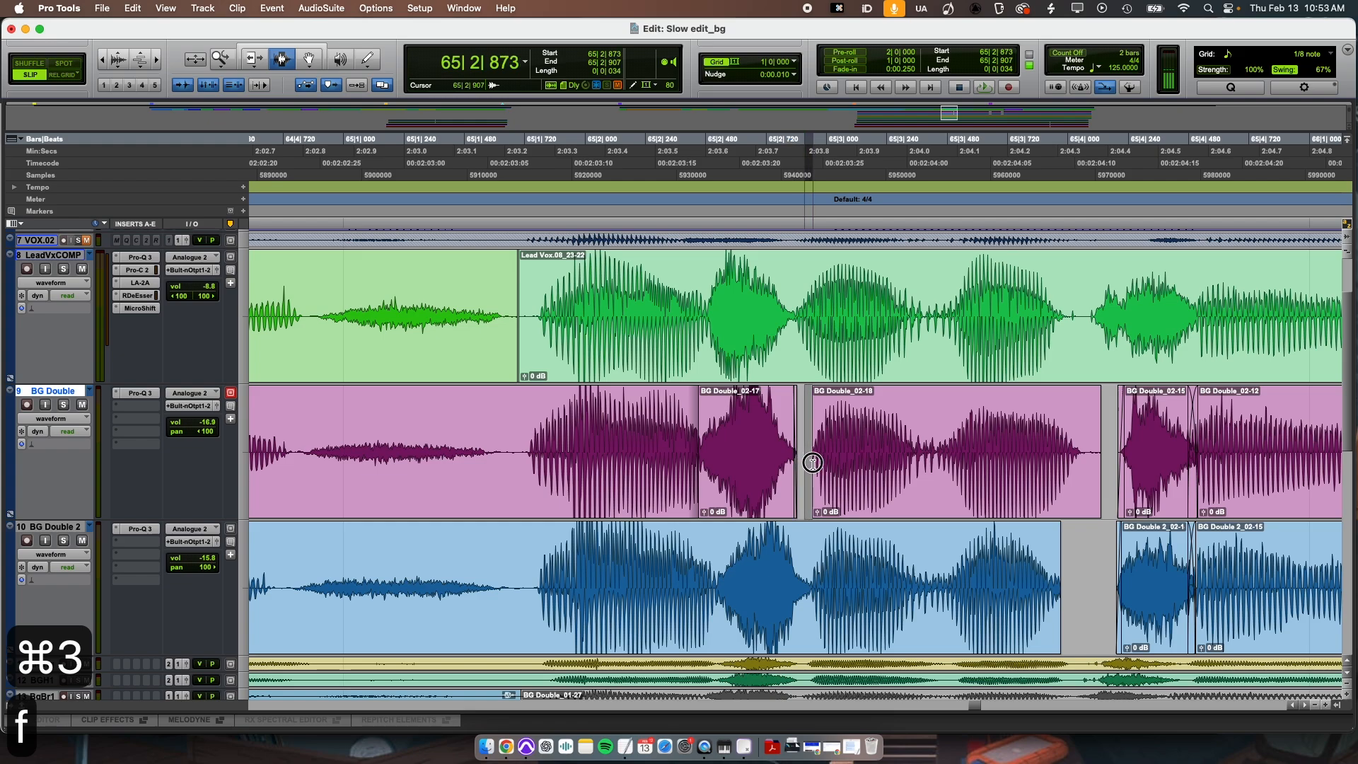
{"action": "key", "text": "f"}
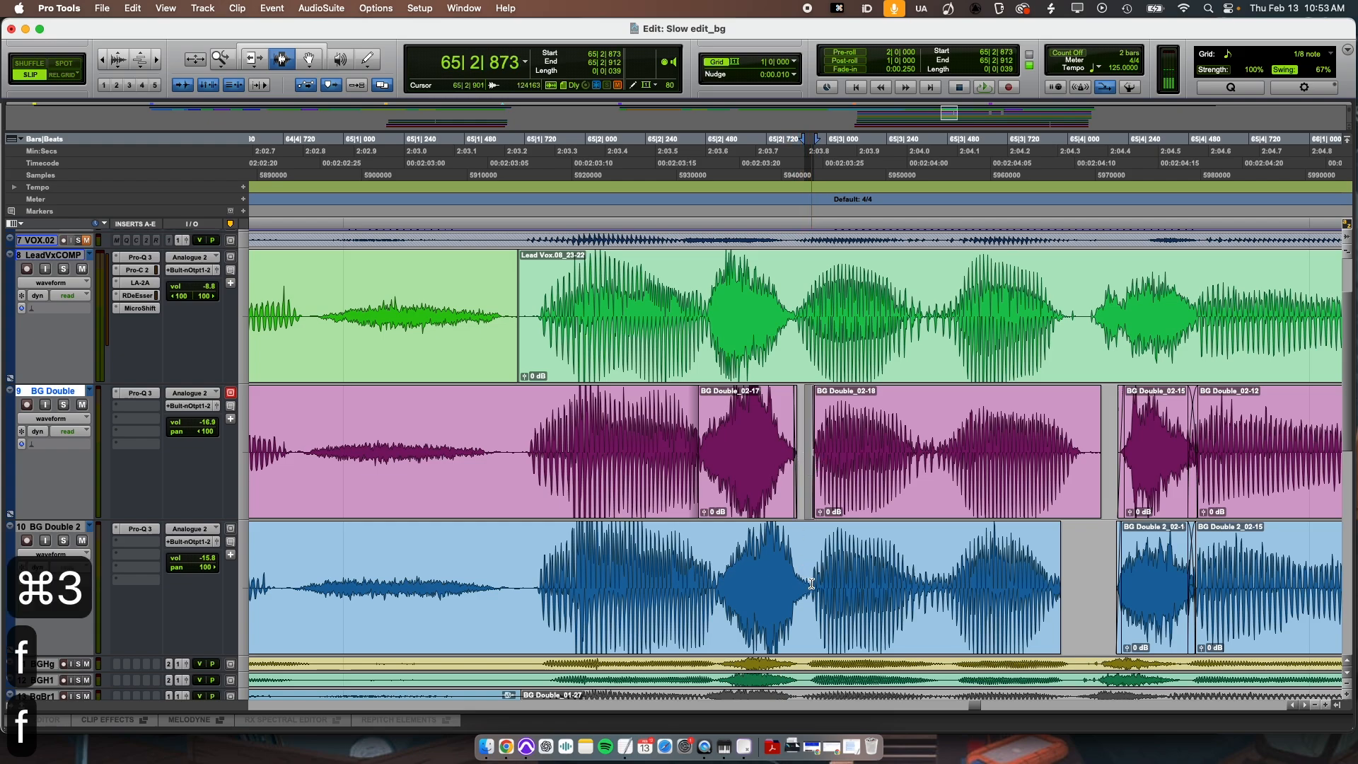
- Separate the BG Double 2 consonant just before 65|3 at both ends and move it earlier to match the lead vocal
{"action": "left_click", "coordinate": [812, 584]}
{"action": "key", "text": "b"}
{"action": "left_click", "coordinate": [715, 582]}
{"action": "key", "text": "b"}
{"action": "key", "text": "super+4"}
{"action": "left_click_drag", "start_coordinate": [764, 628], "coordinate": [795, 592]}
- Fade out the moved BG Double 2 consonant at 65|2|828 and crossfade its start with the previous clip at 65|2|468
{"action": "key", "text": "super+3"}
{"action": "key", "text": "f"}
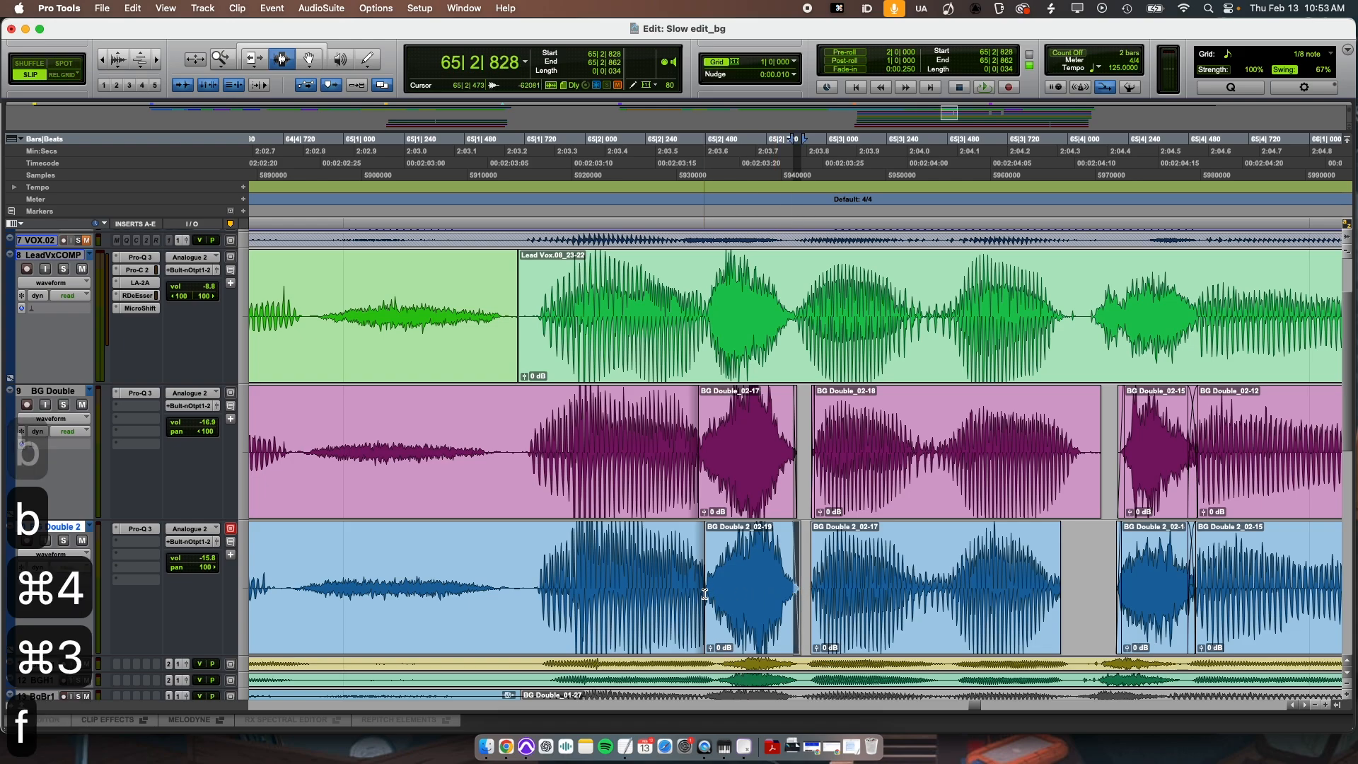
{"action": "left_click_drag", "start_coordinate": [703, 594], "coordinate": [710, 594]}
{"action": "key", "text": "f"}
- Play back the lead and both edited doubles from 65|1|621
{"action": "key", "text": "r"}
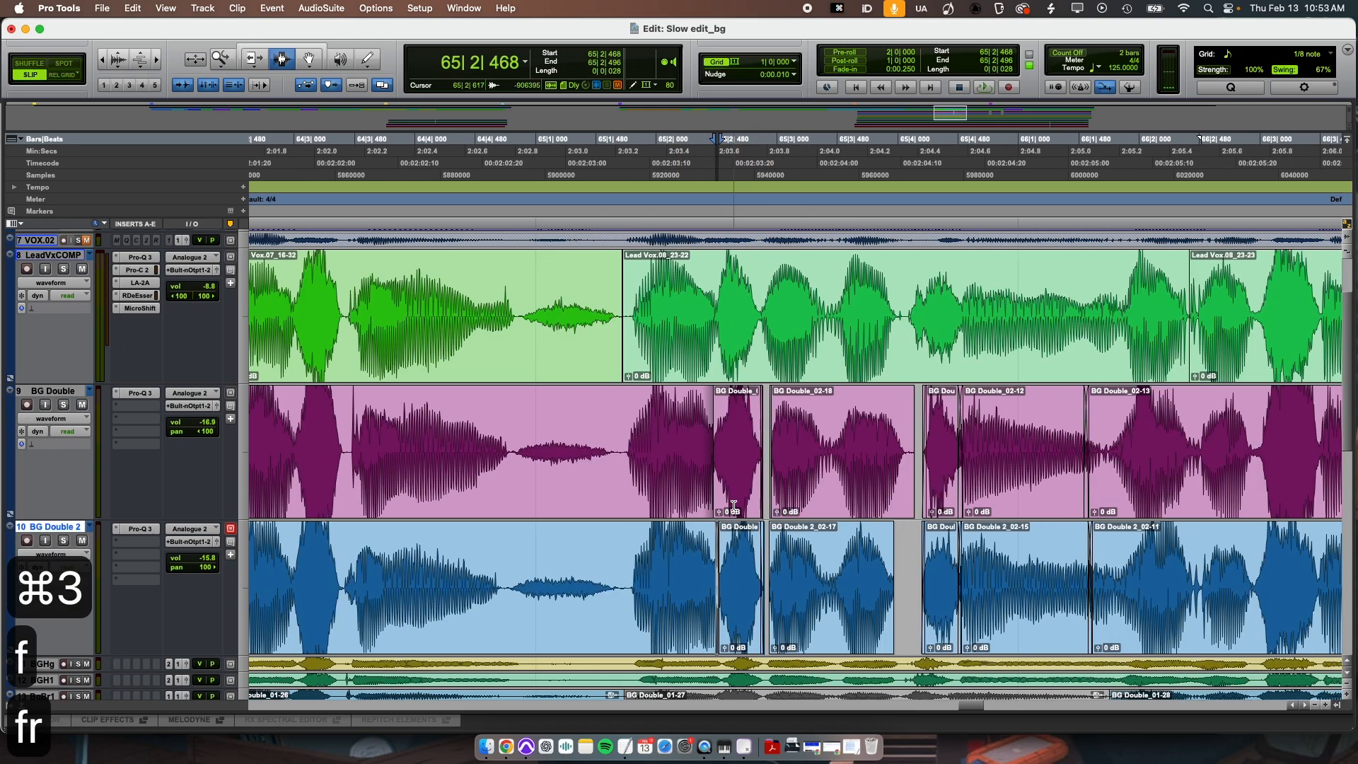
{"action": "key", "text": "r"}
{"action": "scroll", "coordinate": [828, 378], "scroll_direction": "right", "scroll_amount": 5}
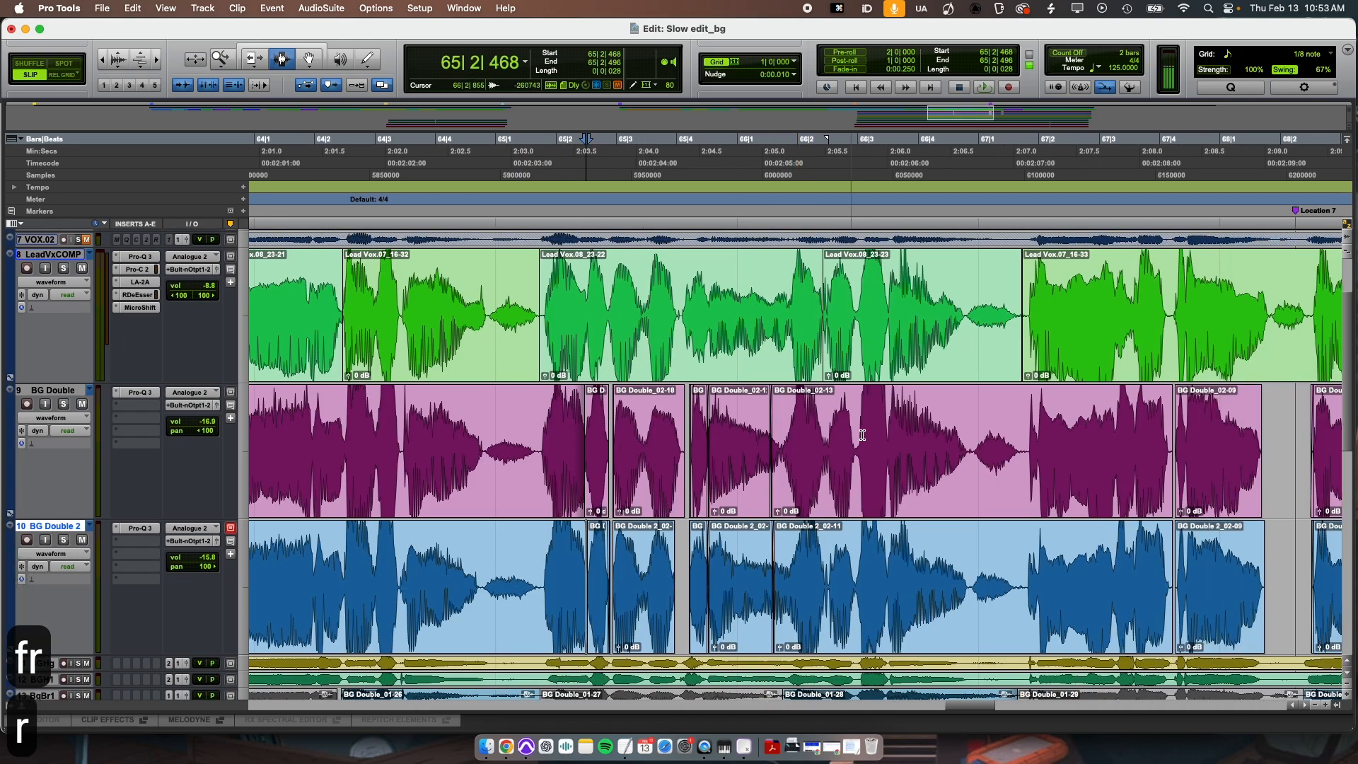
{"action": "key", "text": "t"}
{"action": "key", "text": "t"}
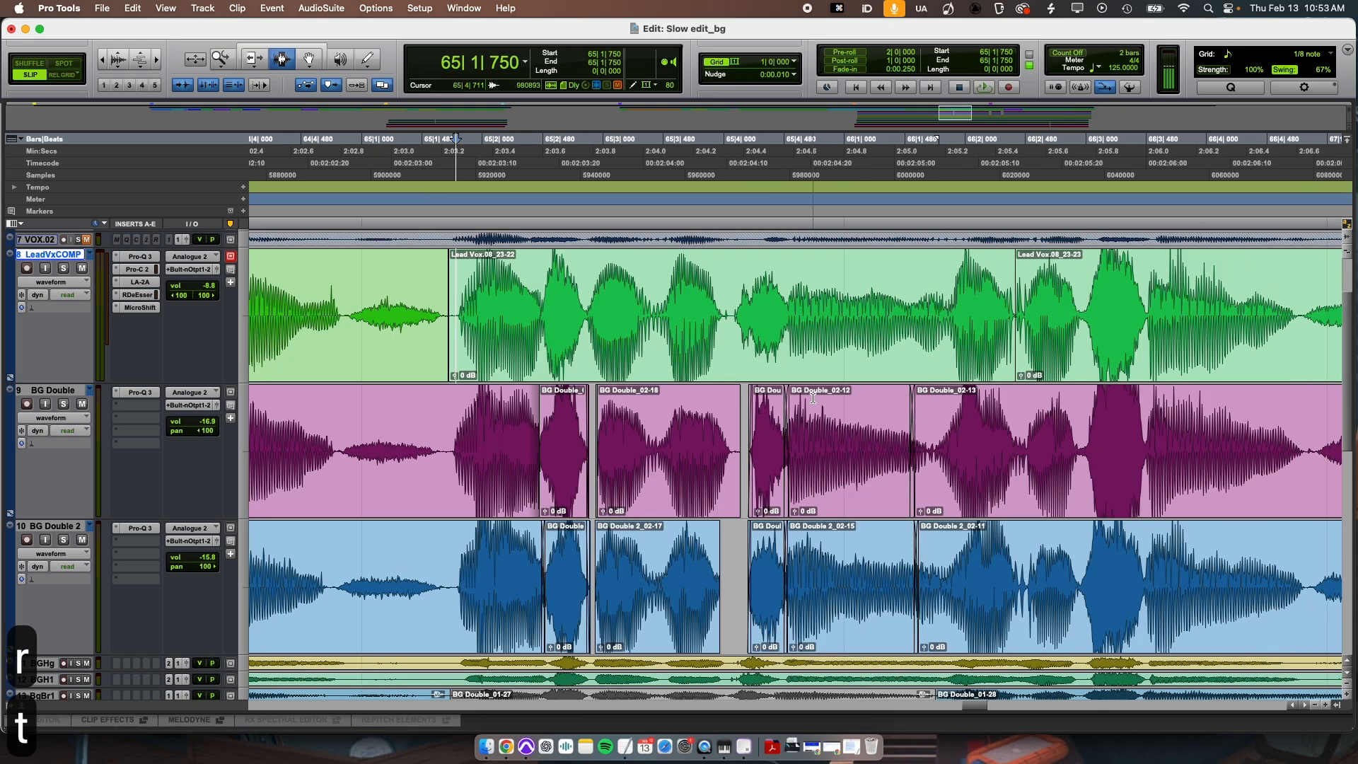
{"action": "left_click", "coordinate": [439, 307]}
{"action": "key", "text": "r"}
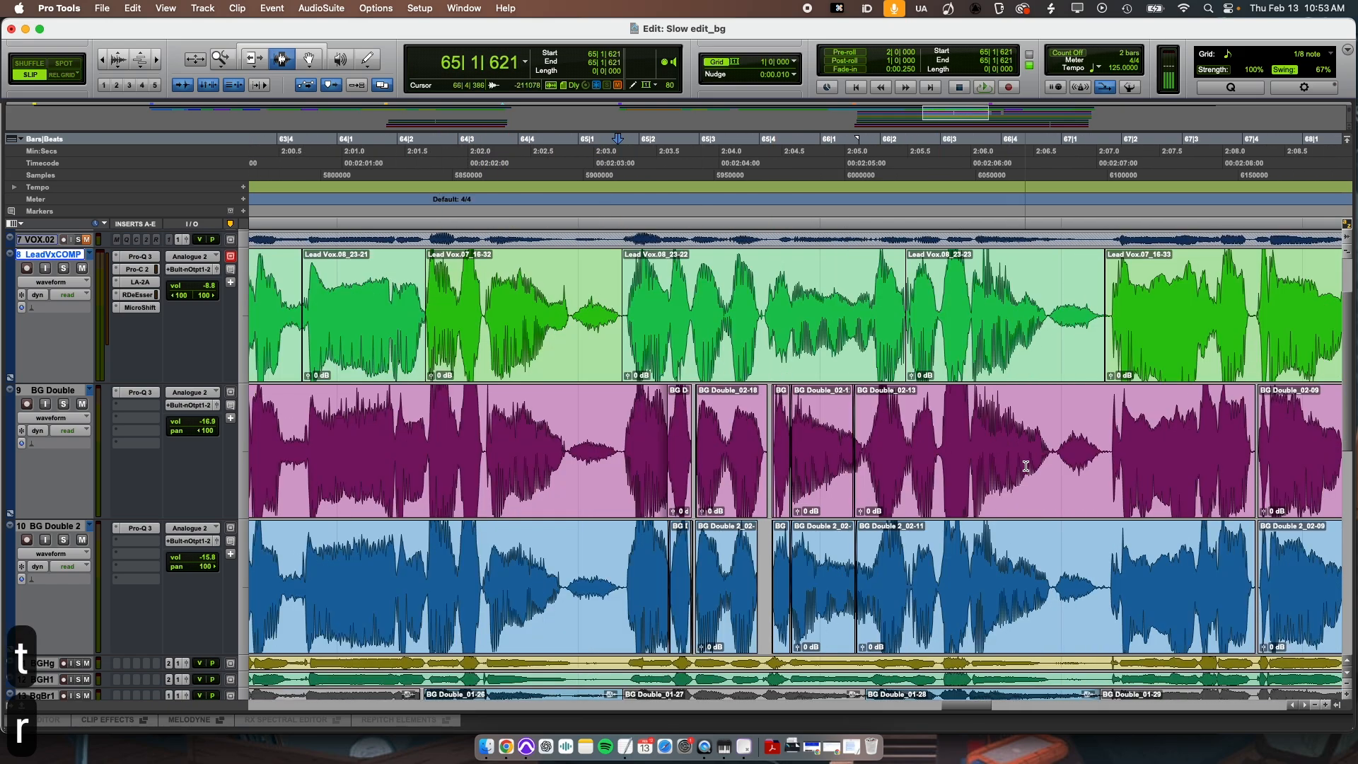
{"action": "scroll", "coordinate": [1025, 467], "scroll_direction": "right", "scroll_amount": 2}
{"action": "key", "text": "space"}
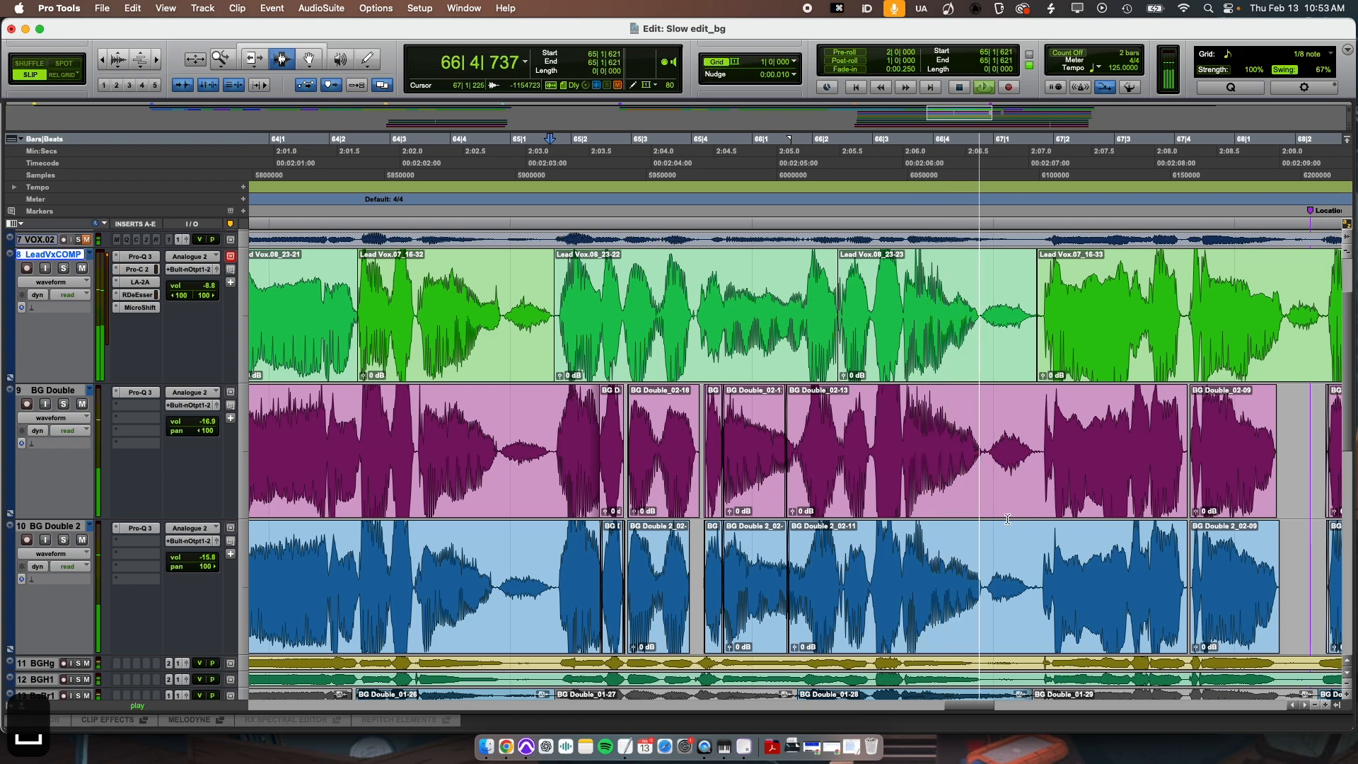
{"action": "key", "text": "space"}
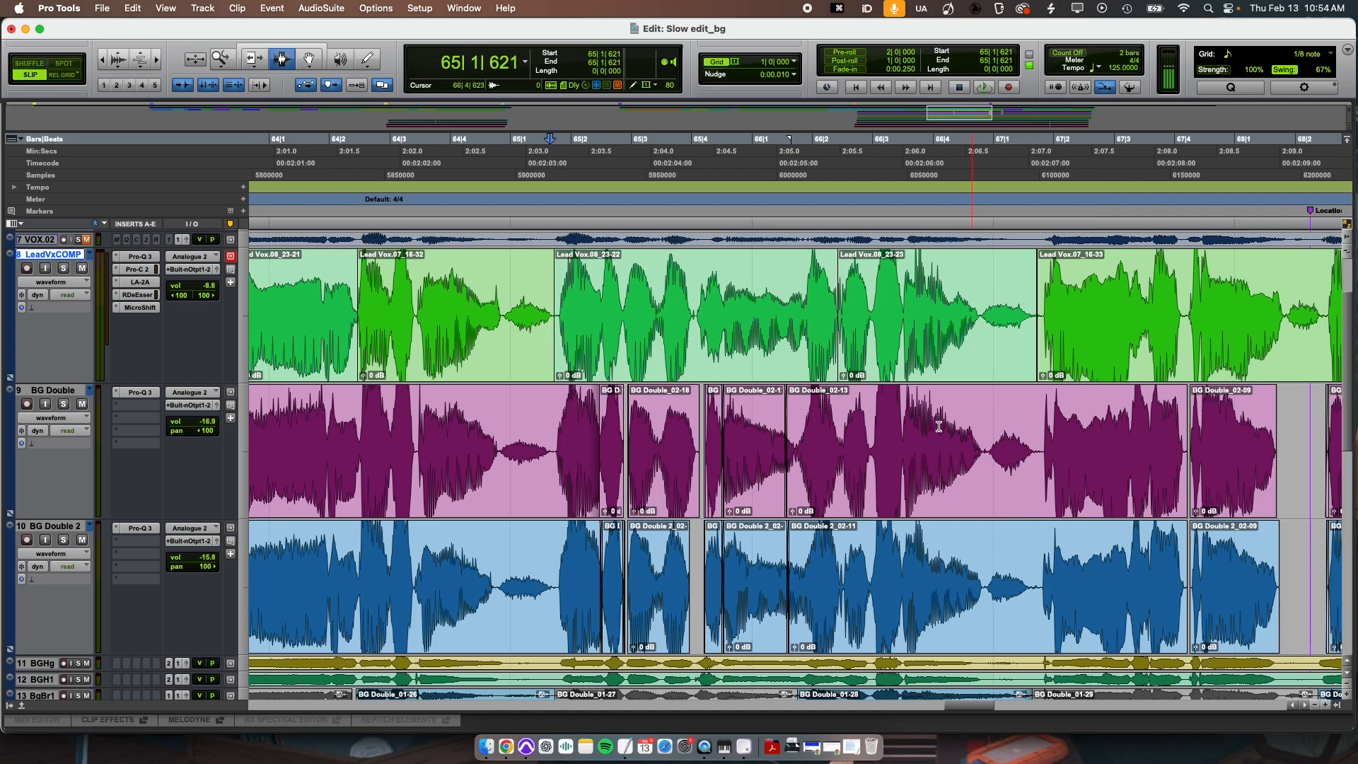
- Compare the doubles' waveforms with the lead vocal from bar 65 back to bar 62 to check the word timing
{"action": "left_click_drag", "start_coordinate": [556, 443], "coordinate": [705, 549]}
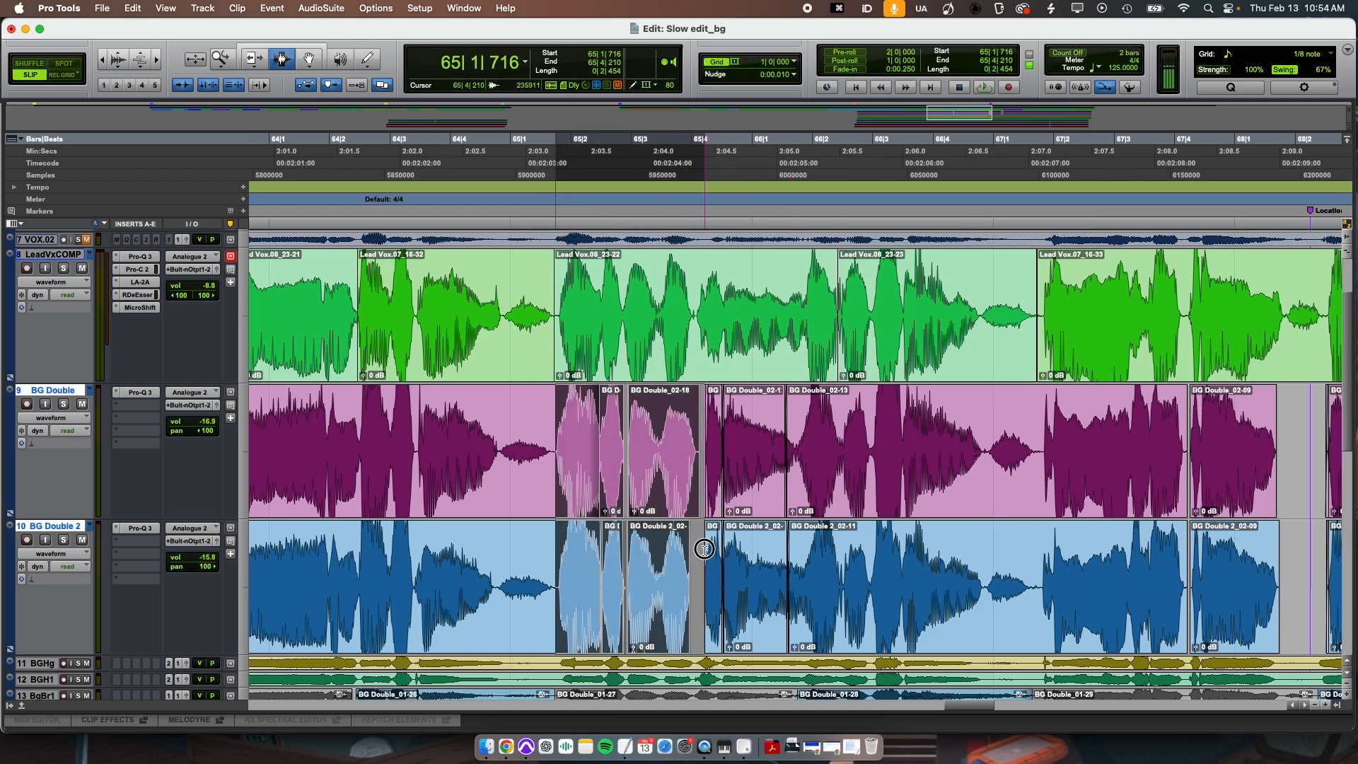
{"action": "left_click_drag", "start_coordinate": [444, 324], "coordinate": [665, 330]}
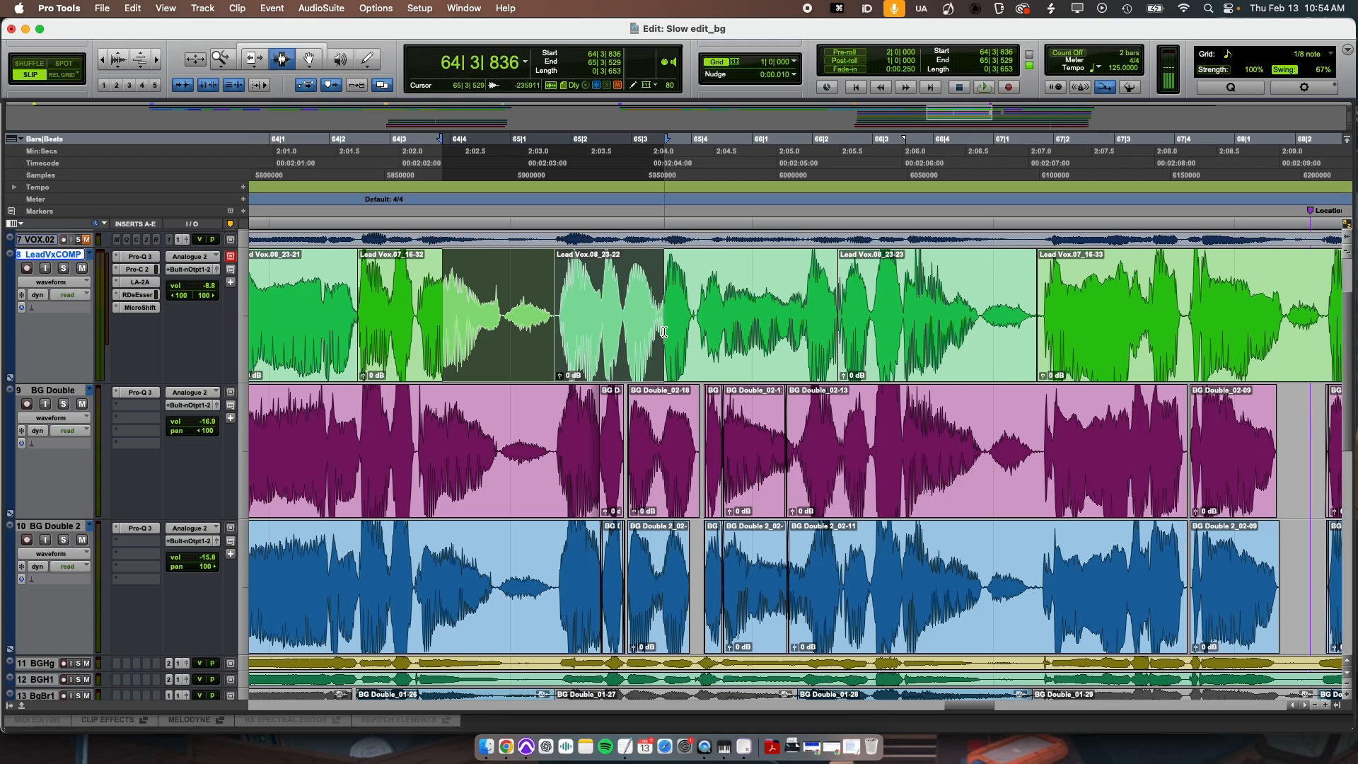
{"action": "scroll", "coordinate": [698, 546], "scroll_direction": "left", "scroll_amount": 5}
{"action": "left_click", "coordinate": [698, 545]}
{"action": "key", "text": "t"}
{"action": "scroll", "coordinate": [698, 545], "scroll_direction": "left", "scroll_amount": 1}
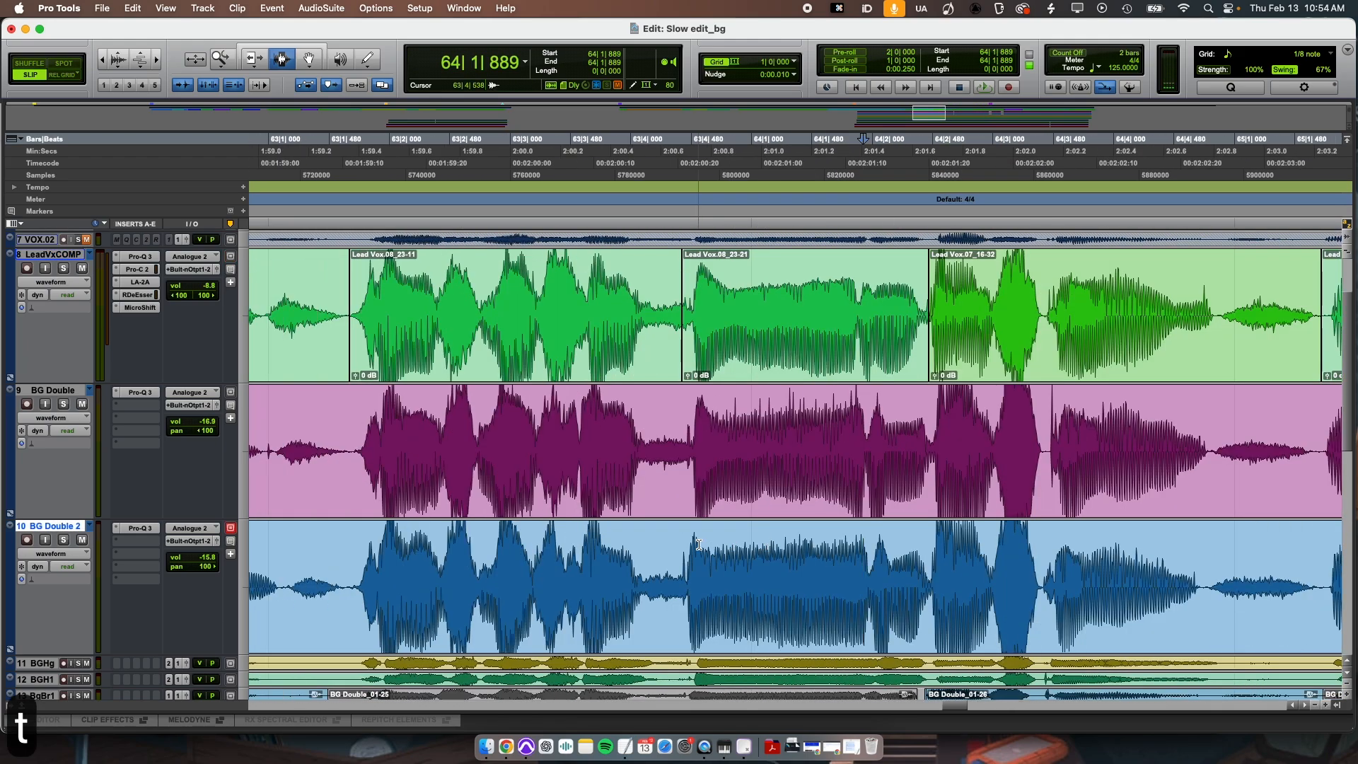
{"action": "scroll", "coordinate": [699, 545], "scroll_direction": "left", "scroll_amount": 3}
{"action": "left_click", "coordinate": [697, 517]}
{"action": "key", "text": "t"}
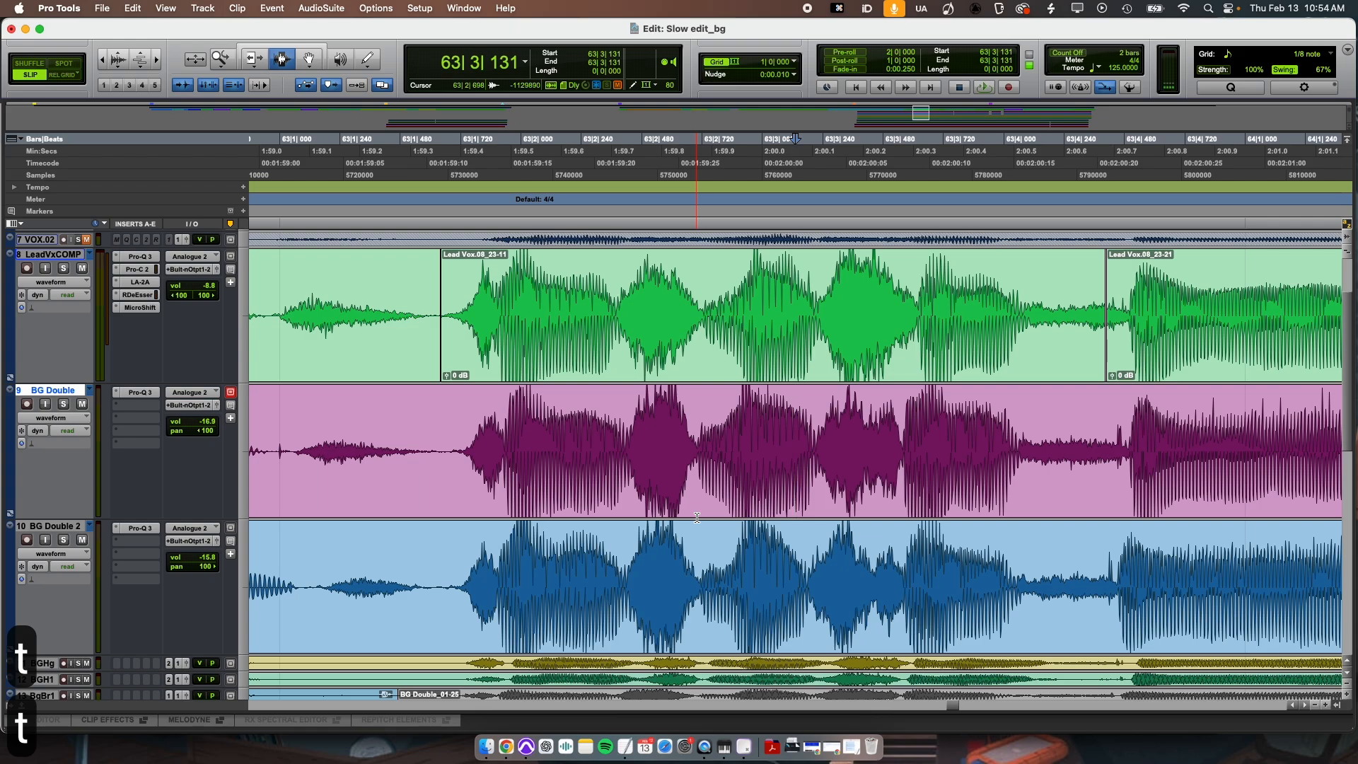
{"action": "scroll", "coordinate": [698, 517], "scroll_direction": "left", "scroll_amount": 5}
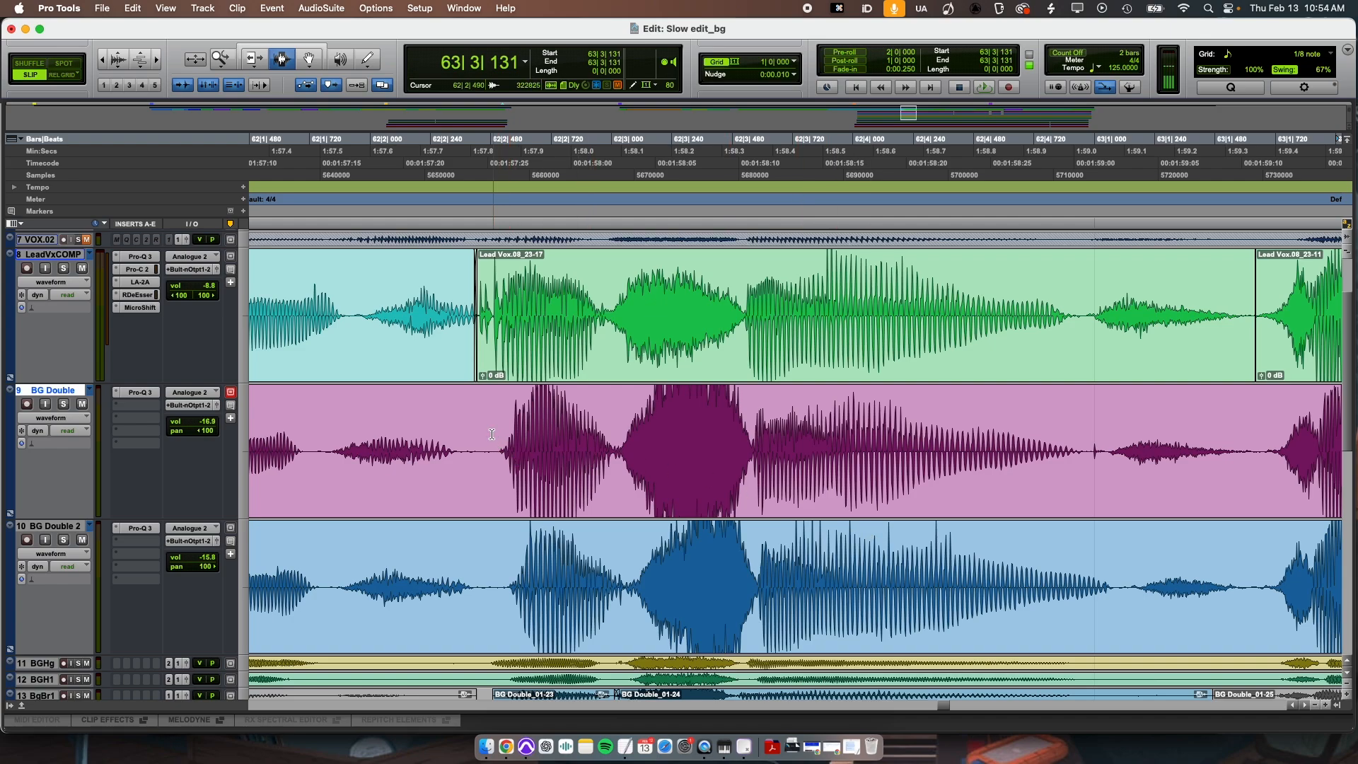
- Separate the word and consonant from 62|2|488 on both doubles and move them earlier together to match the lead vocal
{"action": "left_click_drag", "start_coordinate": [492, 435], "coordinate": [758, 567]}
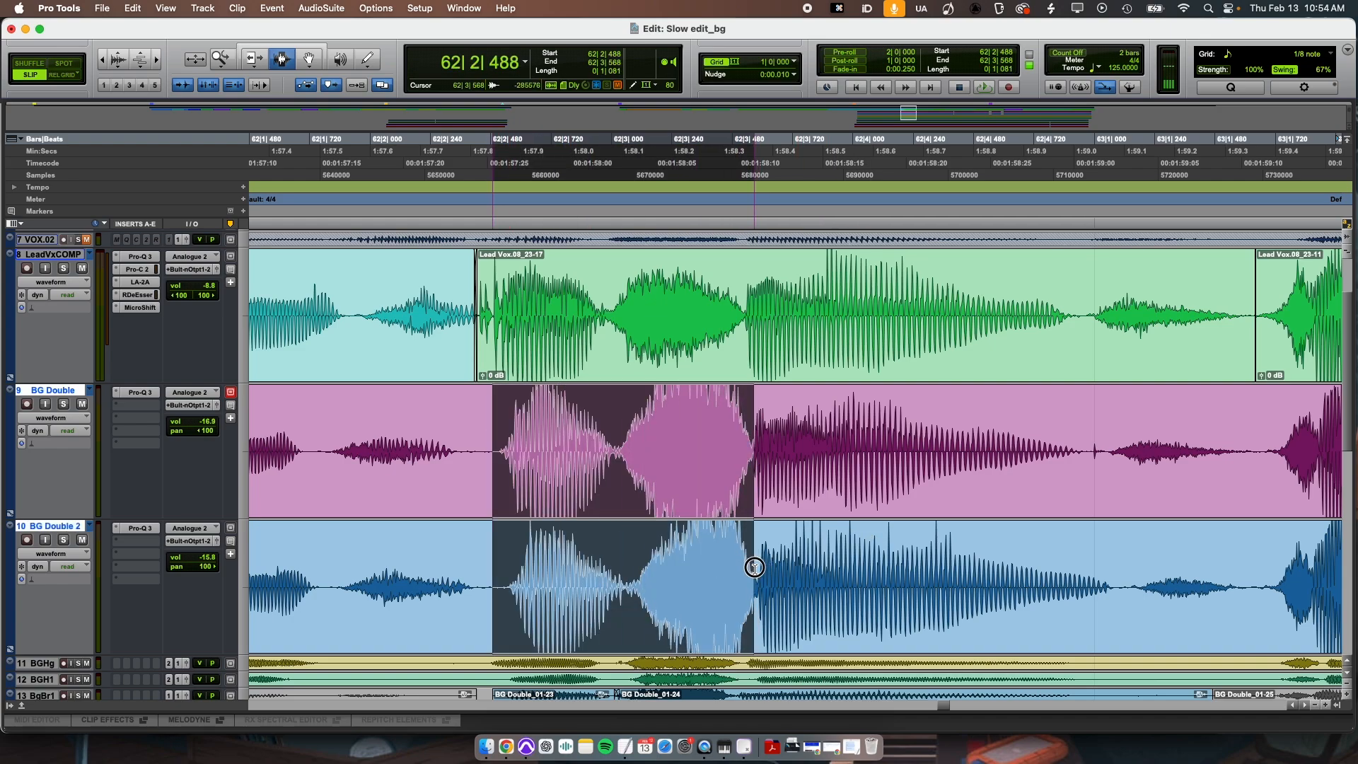
{"action": "key", "text": "b"}
{"action": "key", "text": "super+4"}
{"action": "left_click_drag", "start_coordinate": [673, 606], "coordinate": [656, 602]}
{"action": "key", "text": "super+3"}
- Fade out the moved clips' ends near 62|3|467 and fade in the following clips' starts near 62|3|543 on both doubles
{"action": "left_click_drag", "start_coordinate": [735, 444], "coordinate": [717, 541]}
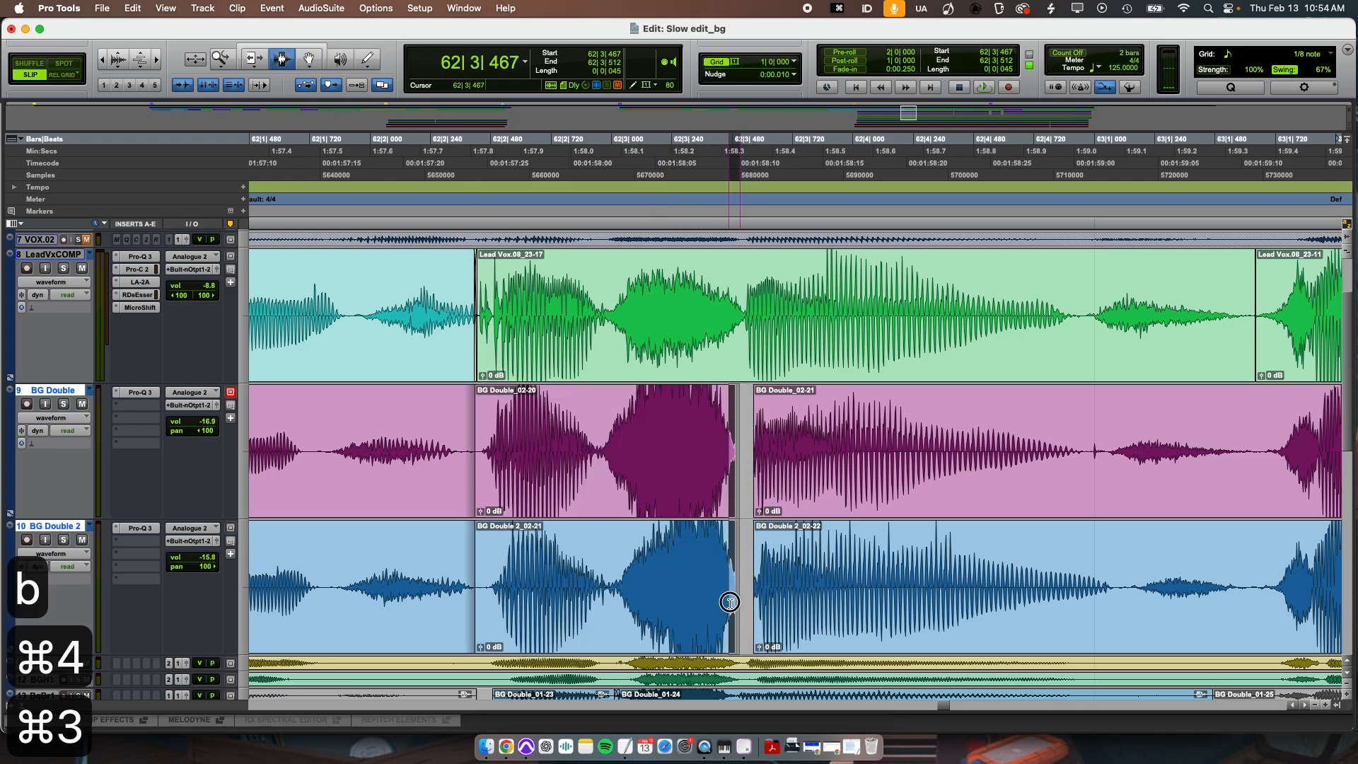
{"action": "key", "text": "f"}
{"action": "left_click_drag", "start_coordinate": [748, 479], "coordinate": [755, 555]}
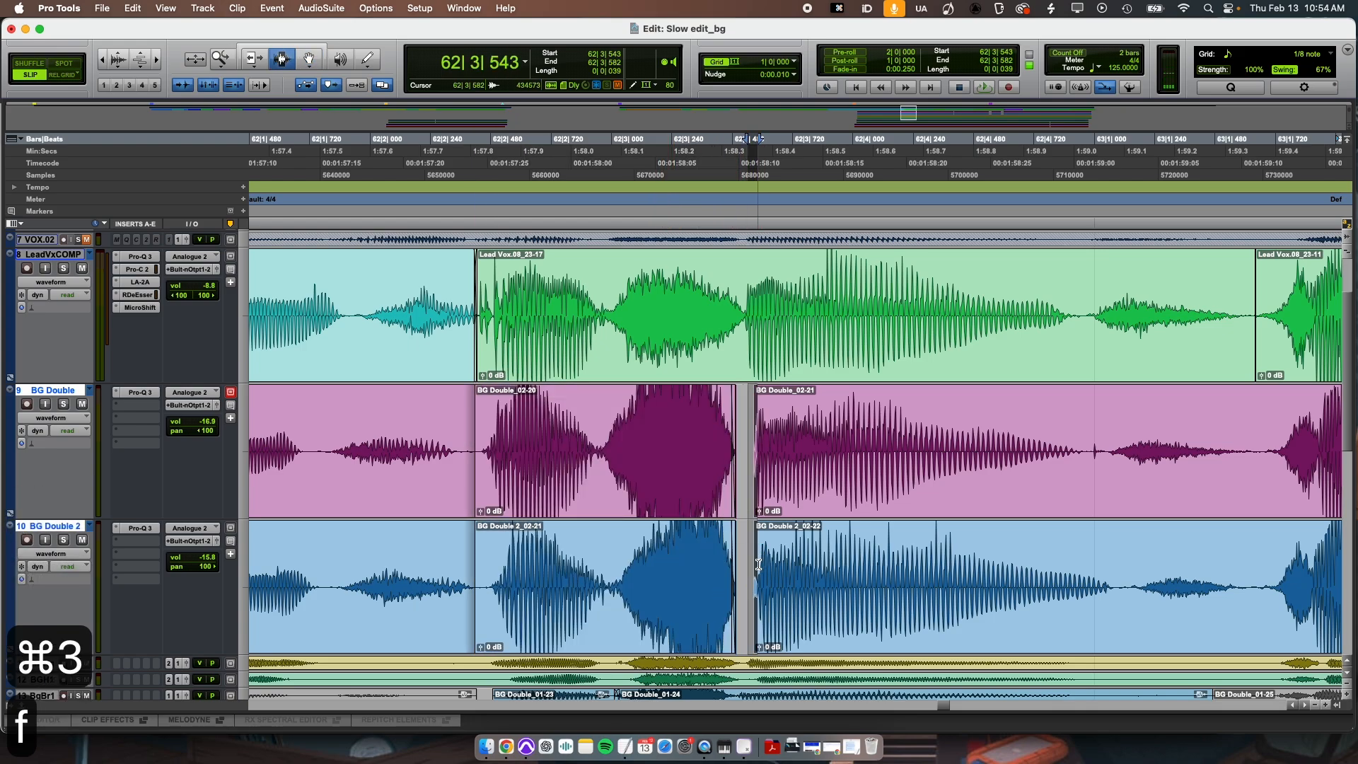
{"action": "key", "text": "t"}
{"action": "key", "text": "t"}
{"action": "key", "text": "t"}
{"action": "key", "text": "f"}
- Try a crossfade where the moved word meets the preceding clip near 62|2|386 on both doubles, and undo it
{"action": "key", "text": "r"}
{"action": "key", "text": "r"}
{"action": "key", "text": "r"}
{"action": "key", "text": "t"}
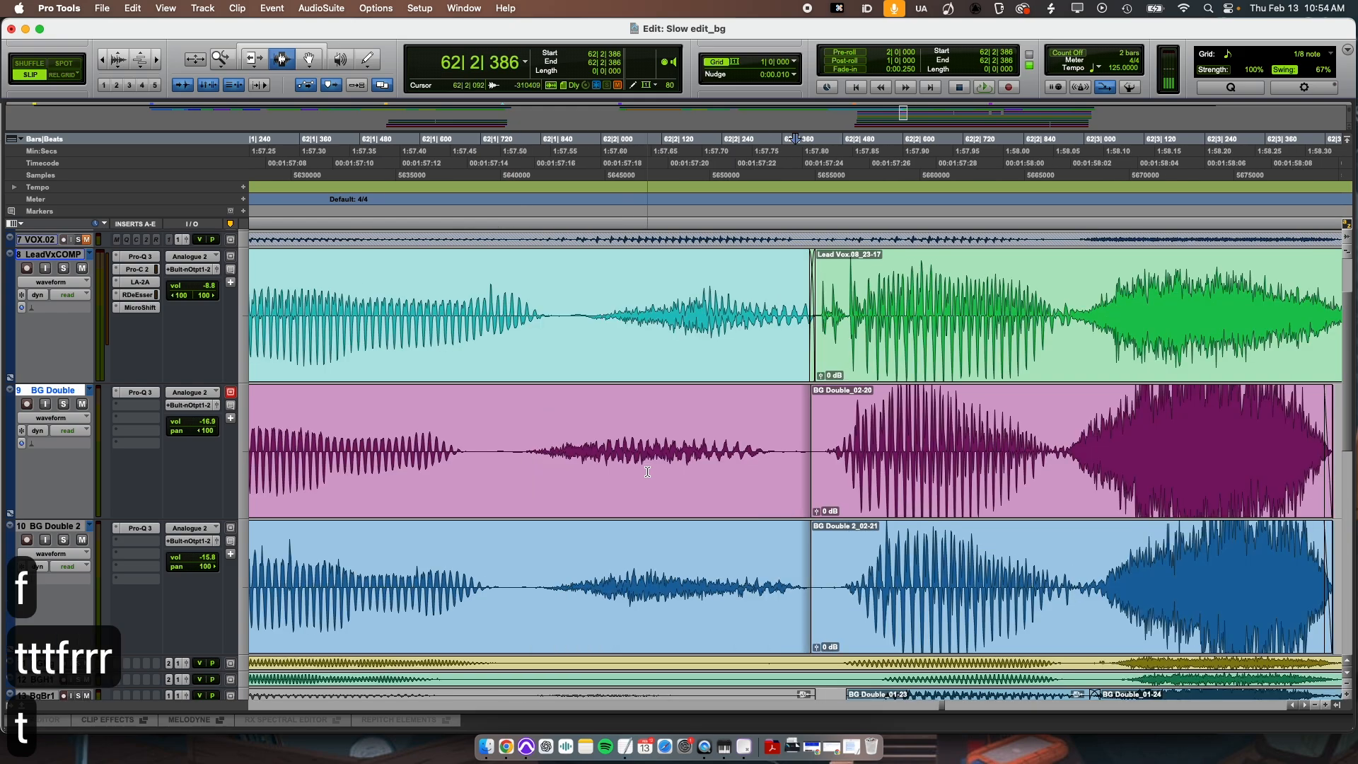
{"action": "left_click_drag", "start_coordinate": [807, 442], "coordinate": [827, 566]}
{"action": "key", "text": "f"}
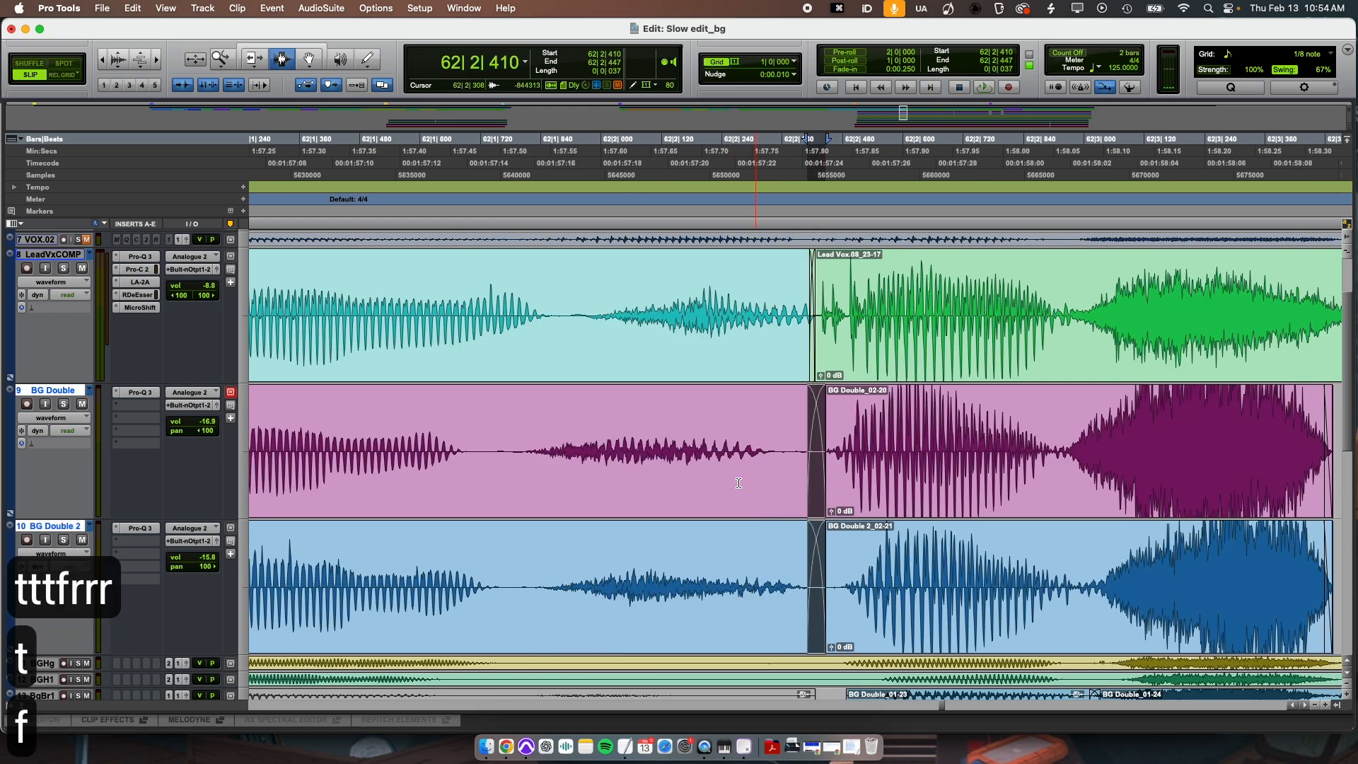
{"action": "key", "text": "super+z"}
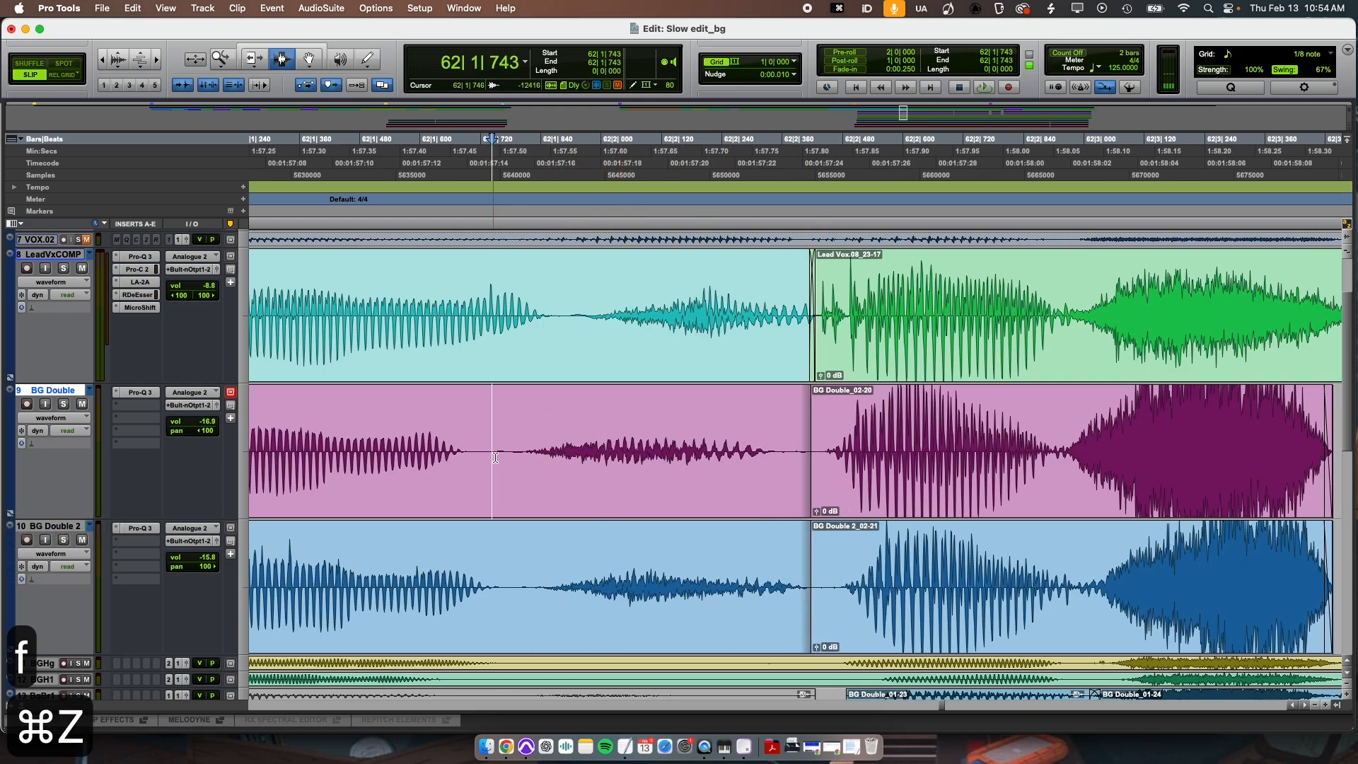
- Trim the preceding clips to end at 62|1|743 on BG Double and 62|1|788 on BG Double 2, and fade in the moved words
{"action": "key", "text": "s"}
{"action": "left_click", "coordinate": [514, 580]}
{"action": "key", "text": "s"}
{"action": "key", "text": "r"}
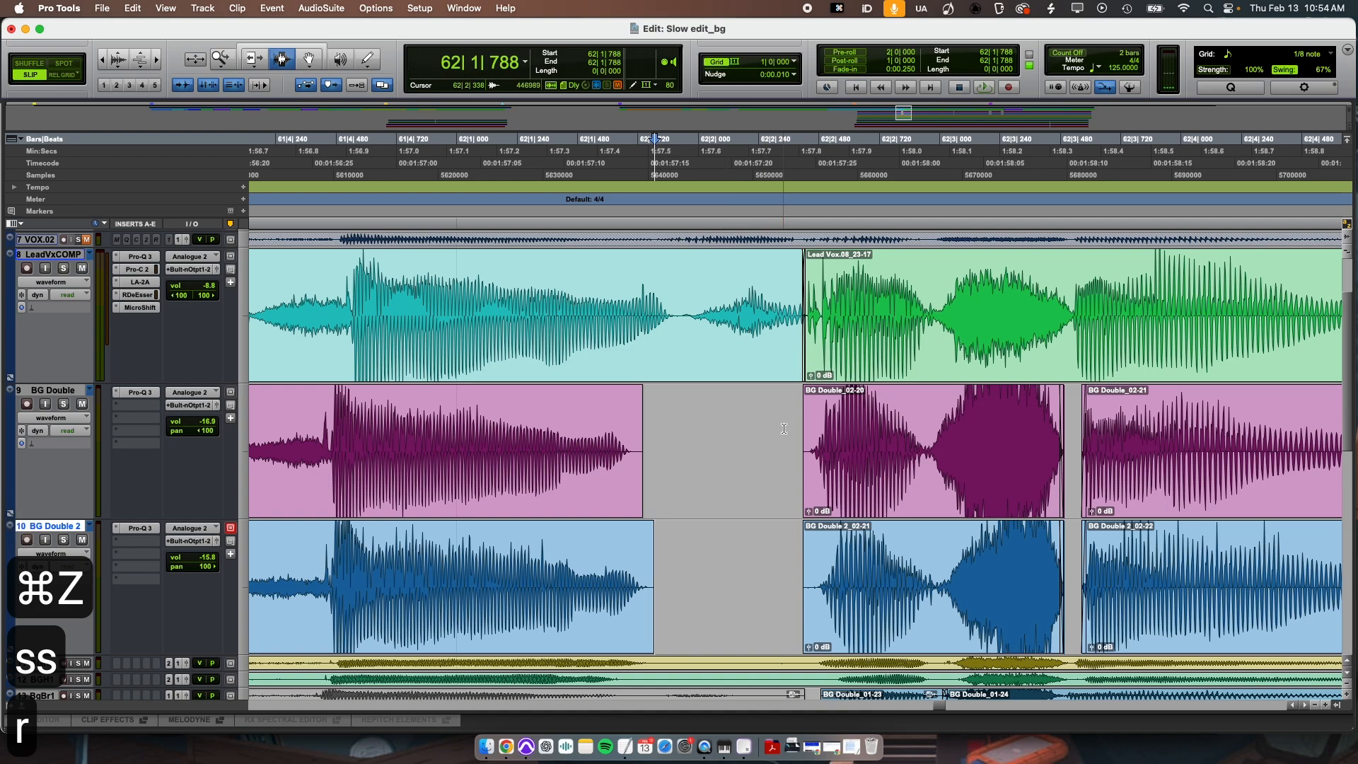
{"action": "left_click_drag", "start_coordinate": [784, 428], "coordinate": [814, 558]}
{"action": "key", "text": "f"}
{"action": "key", "text": "r"}
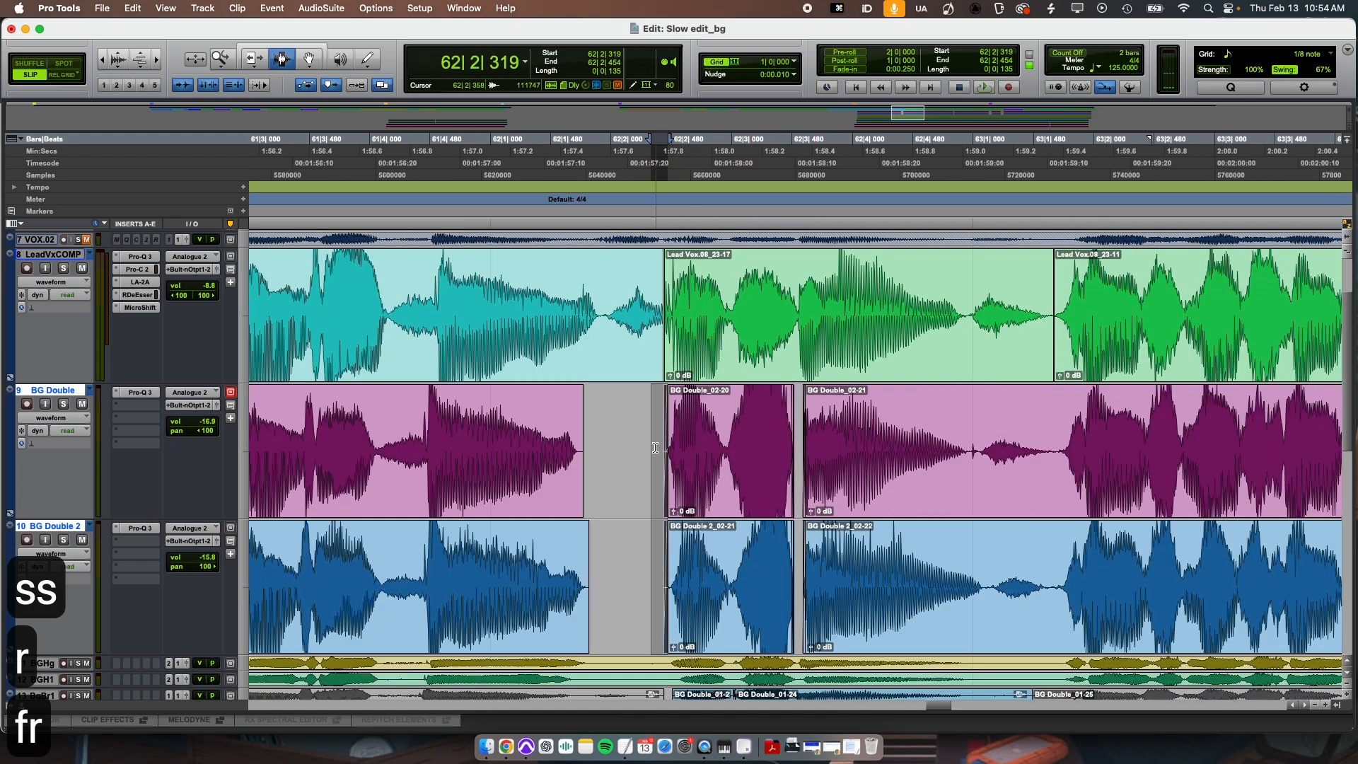
- Play back the edited words from 62|2|347
{"action": "left_click", "coordinate": [655, 448]}
{"action": "key", "text": "space"}
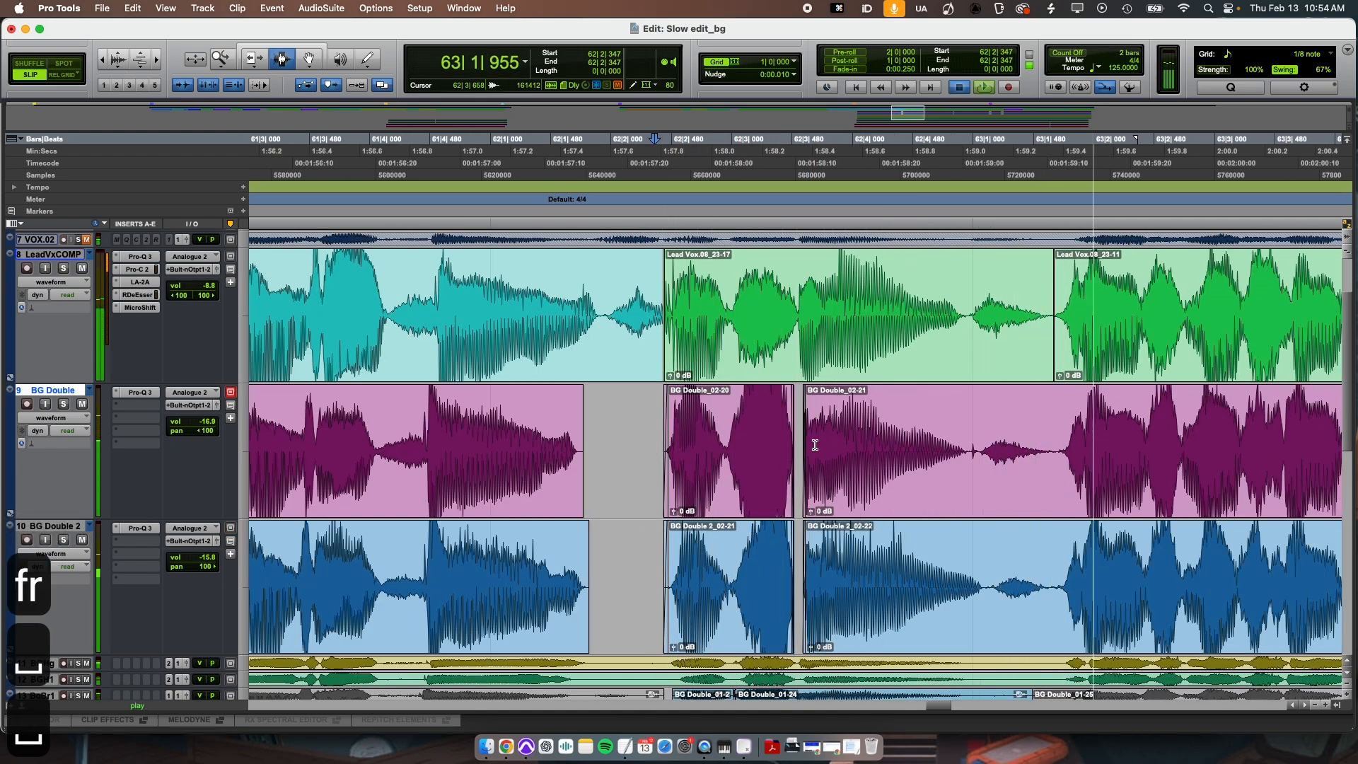
{"action": "key", "text": "t"}
{"action": "key", "text": "r"}
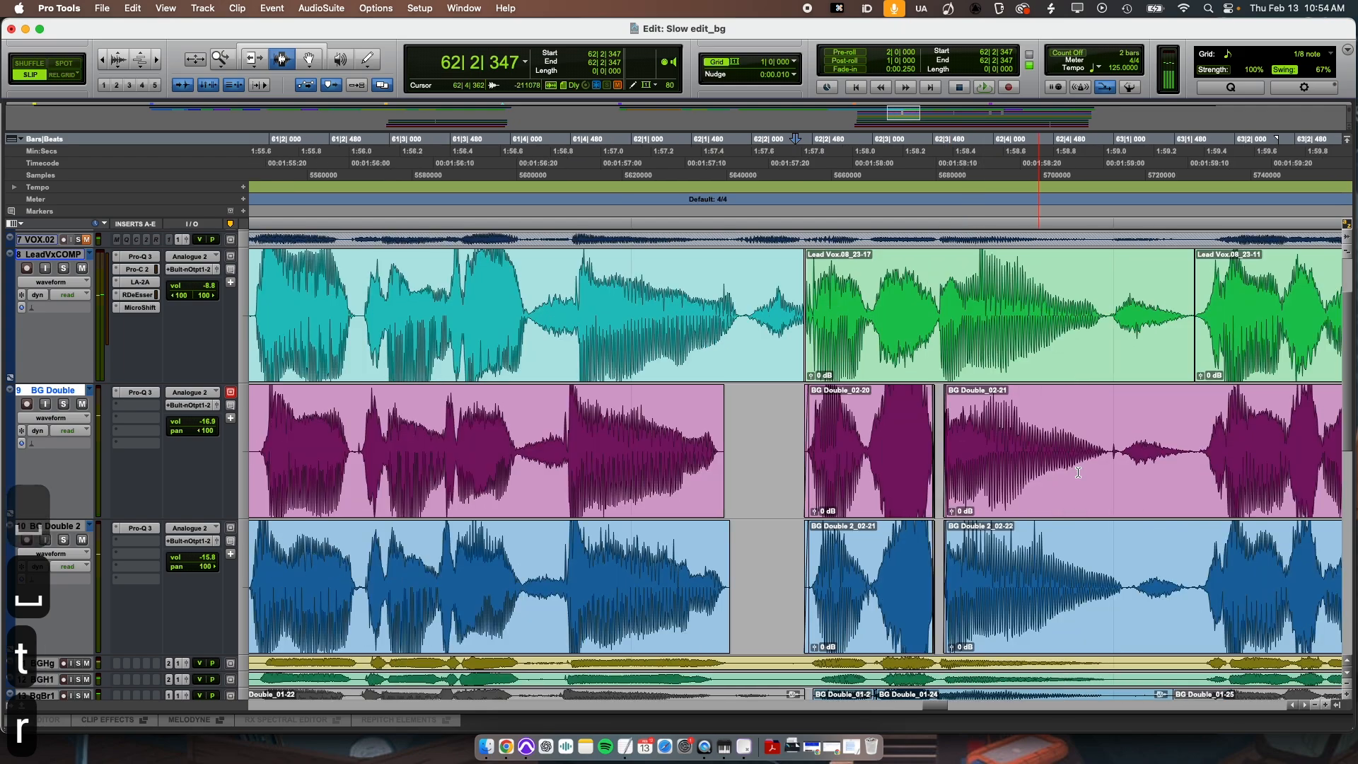
- Delete the breaths between the words around 63|1|000 on both doubles, starting at 62|4|955 on BG Double
{"action": "key", "text": "t"}
{"action": "key", "text": "t"}
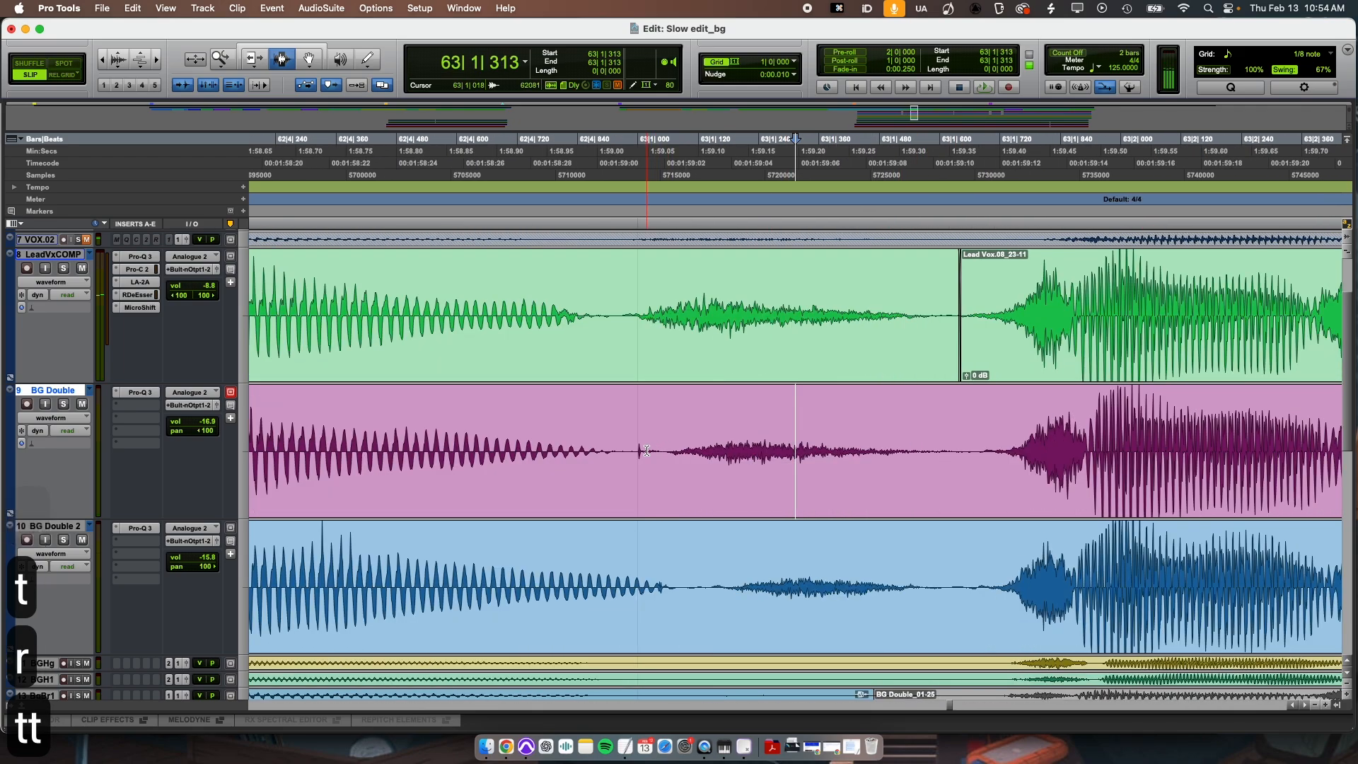
{"action": "left_click_drag", "start_coordinate": [636, 452], "coordinate": [982, 475]}
{"action": "key", "text": "Delete"}
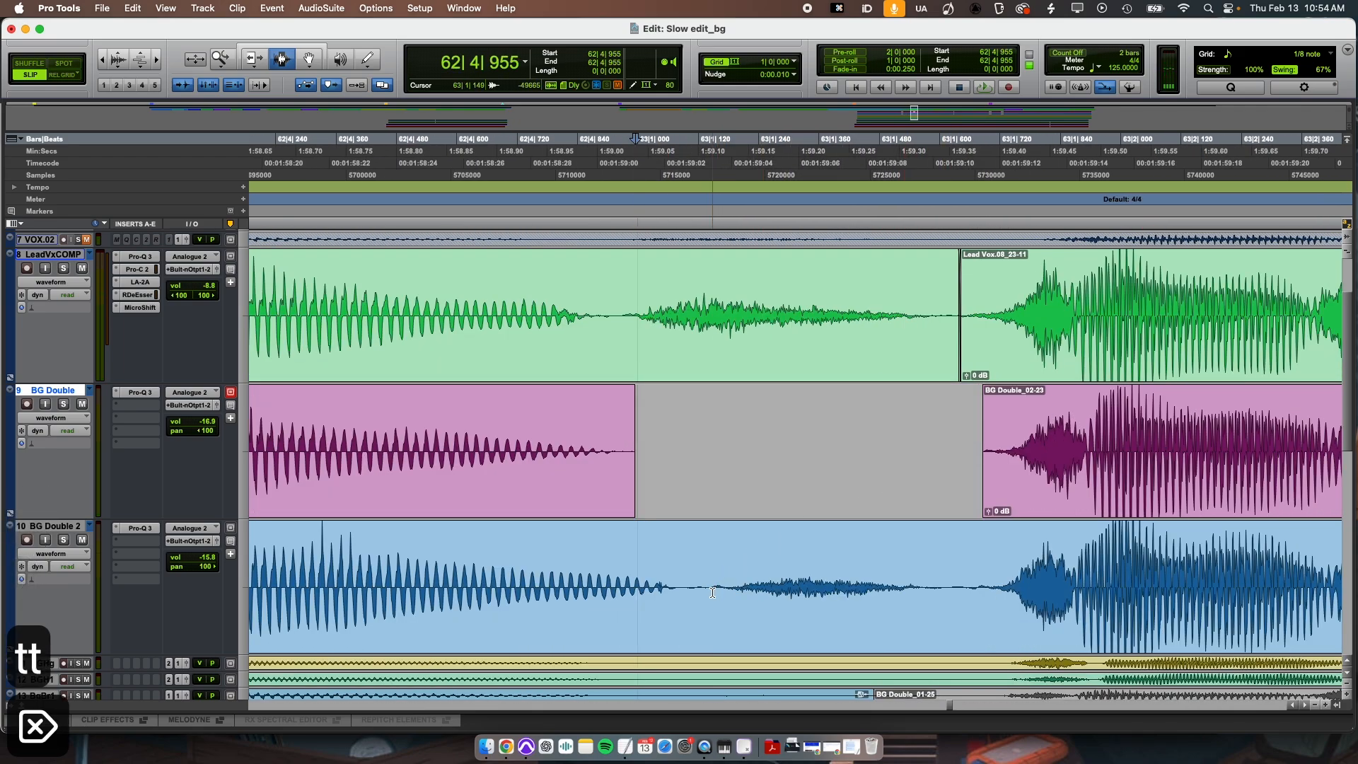
{"action": "left_click_drag", "start_coordinate": [728, 593], "coordinate": [978, 591]}
{"action": "key", "text": "Delete"}
{"action": "left_click", "coordinate": [797, 566]}
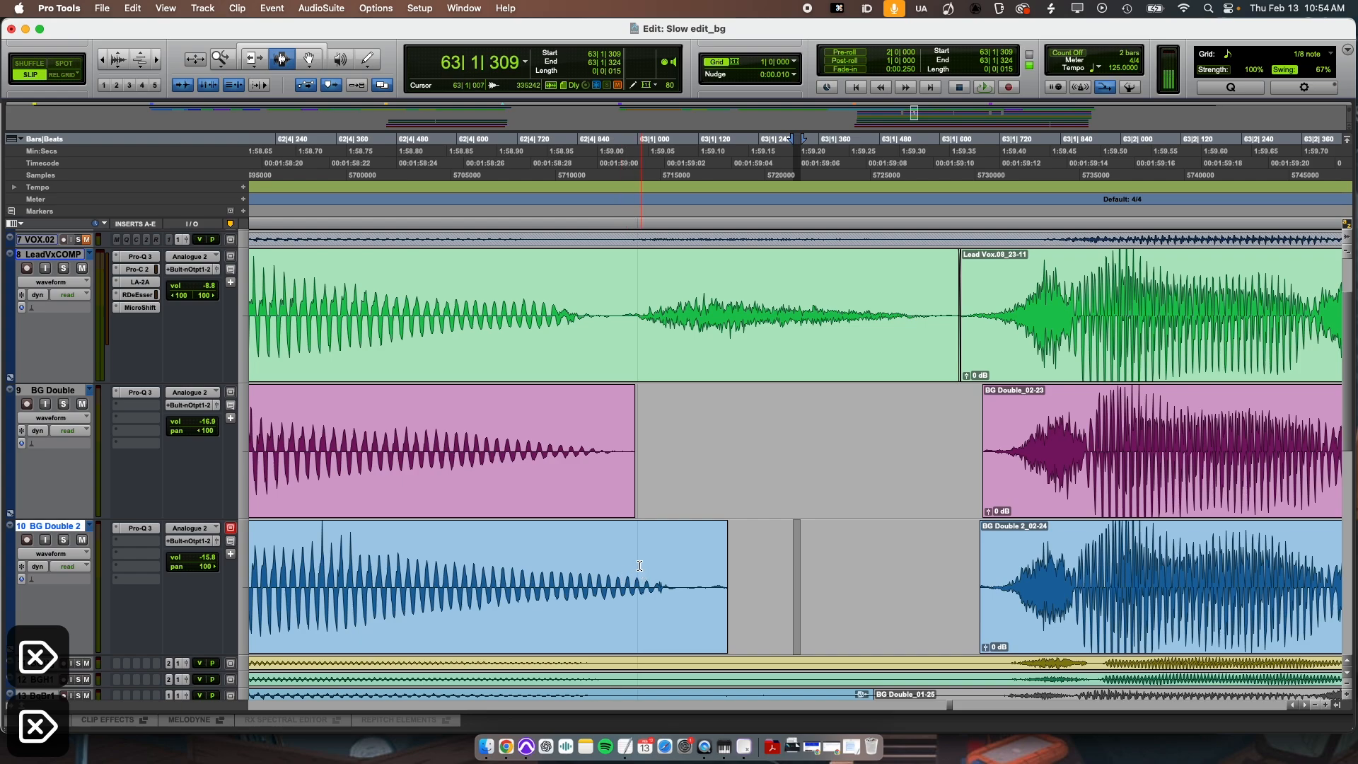
- Trim the end of the BG Double 2 word before 63|1|000 to match BG Double's clip end and fade it out
{"action": "left_click", "coordinate": [633, 577]}
{"action": "key", "text": "s"}
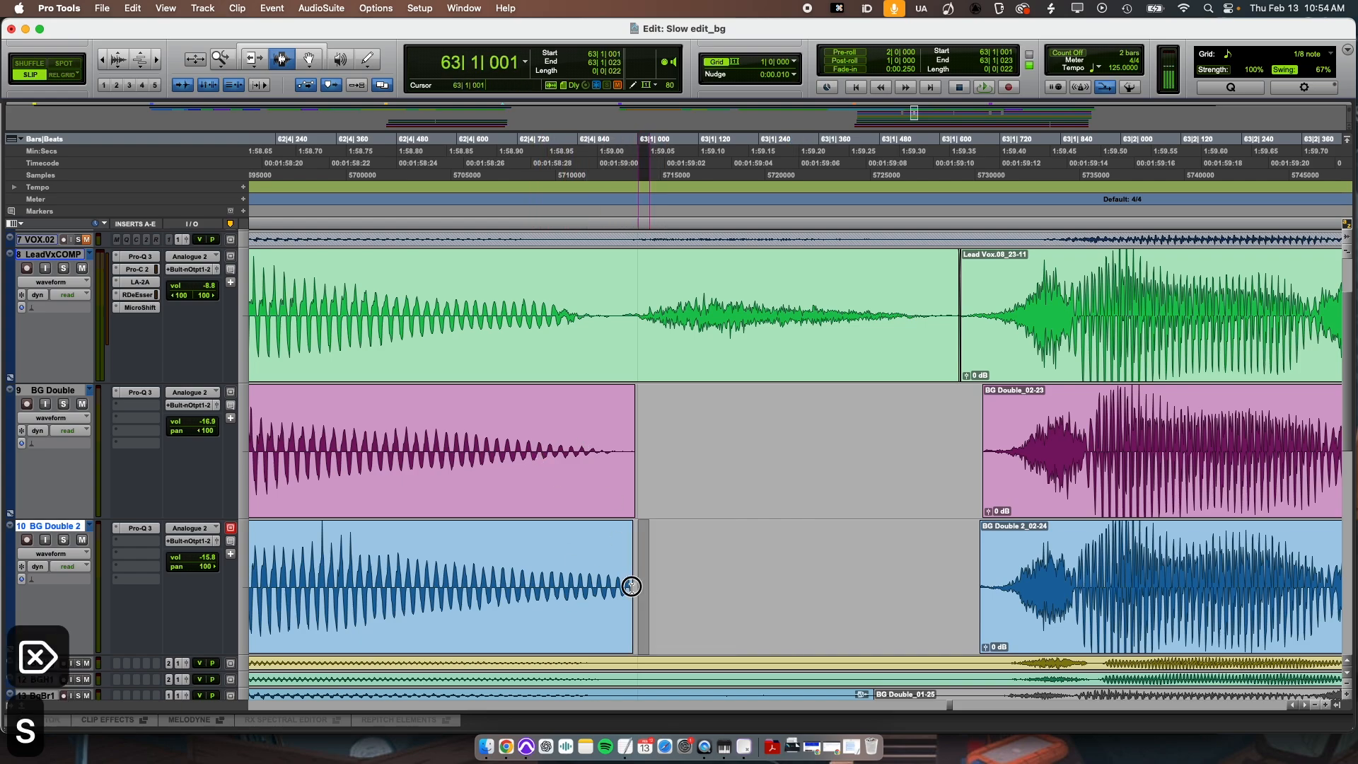
{"action": "left_click_drag", "start_coordinate": [634, 586], "coordinate": [502, 592]}
{"action": "key", "text": "f"}
{"action": "left_click_drag", "start_coordinate": [692, 585], "coordinate": [439, 587]}
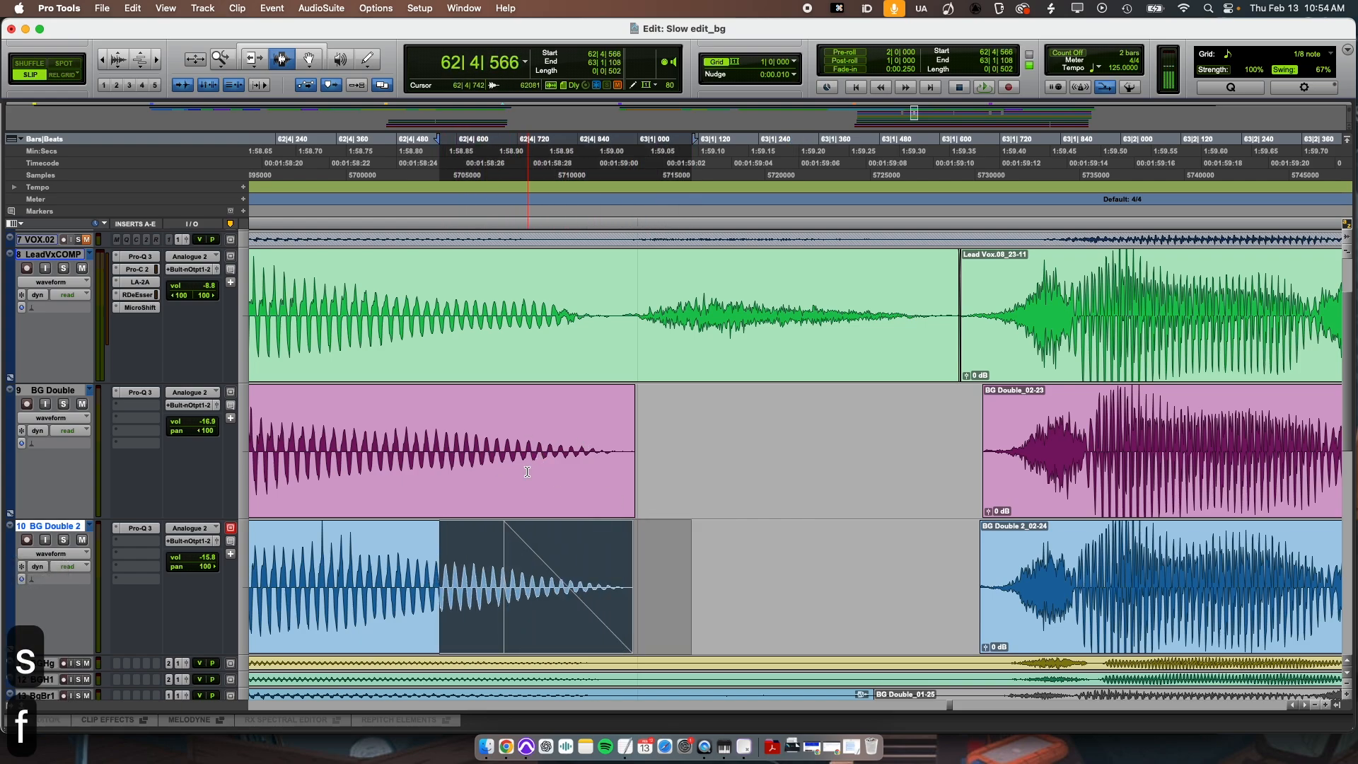
{"action": "key", "text": "r"}
{"action": "key", "text": "r"}
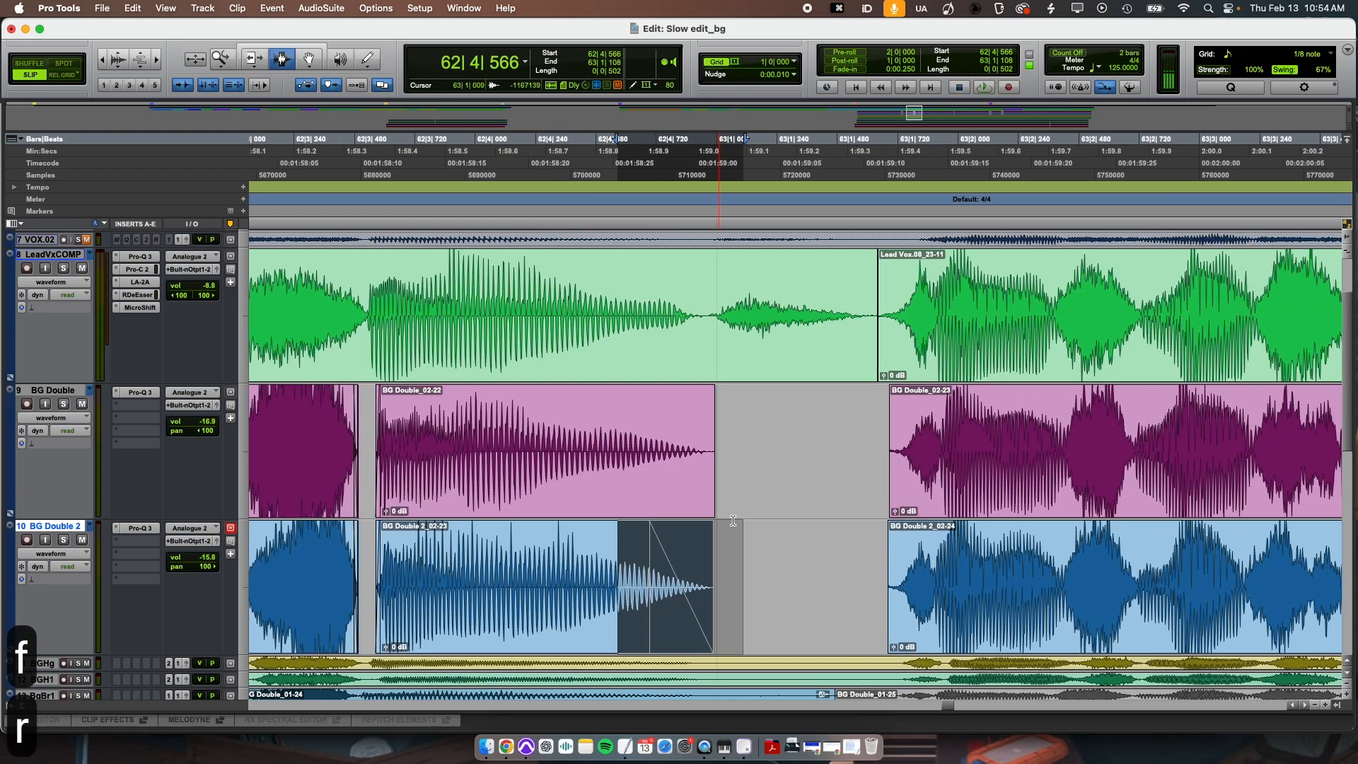
- Play back the lead and both doubles from 62|2|308 through to bar 67
{"action": "left_click", "coordinate": [732, 516]}
{"action": "left_click", "coordinate": [432, 418]}
{"action": "key", "text": "space"}
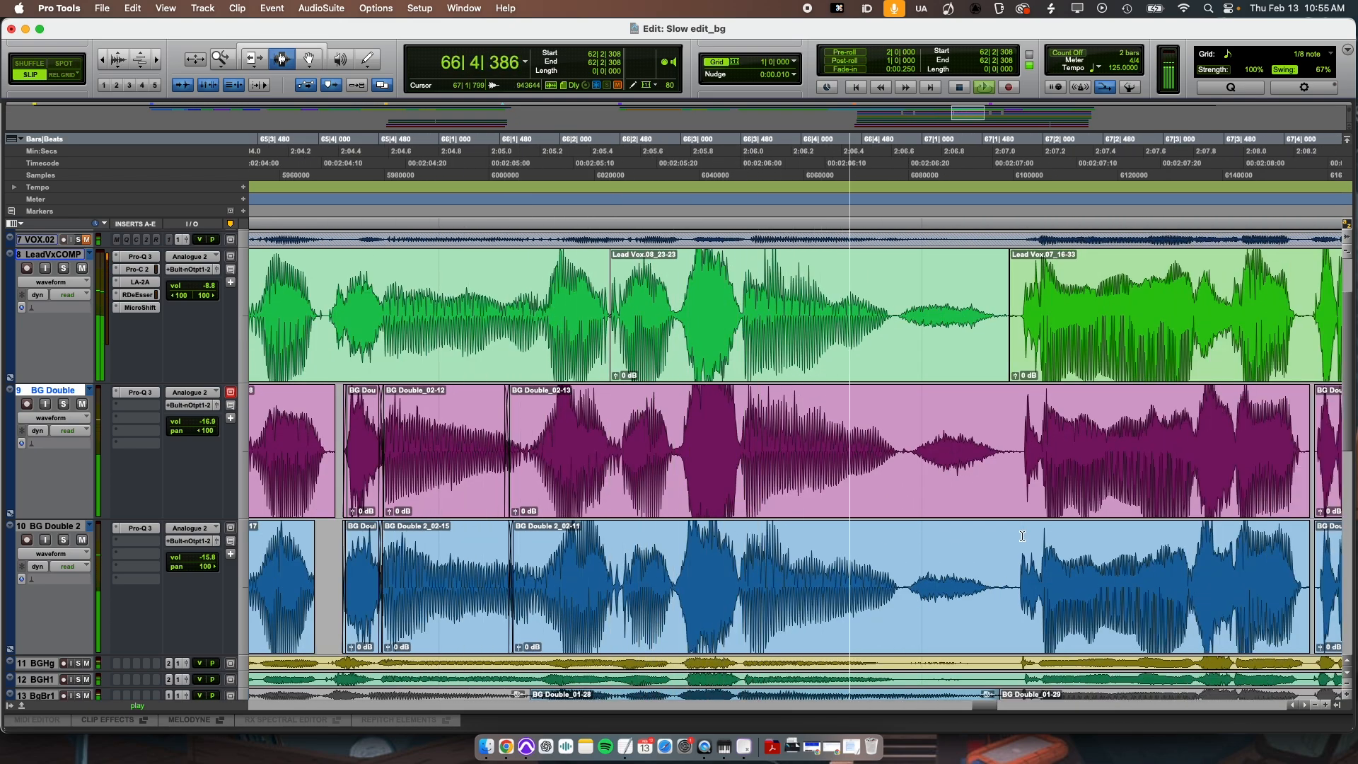
{"action": "key", "text": "space"}
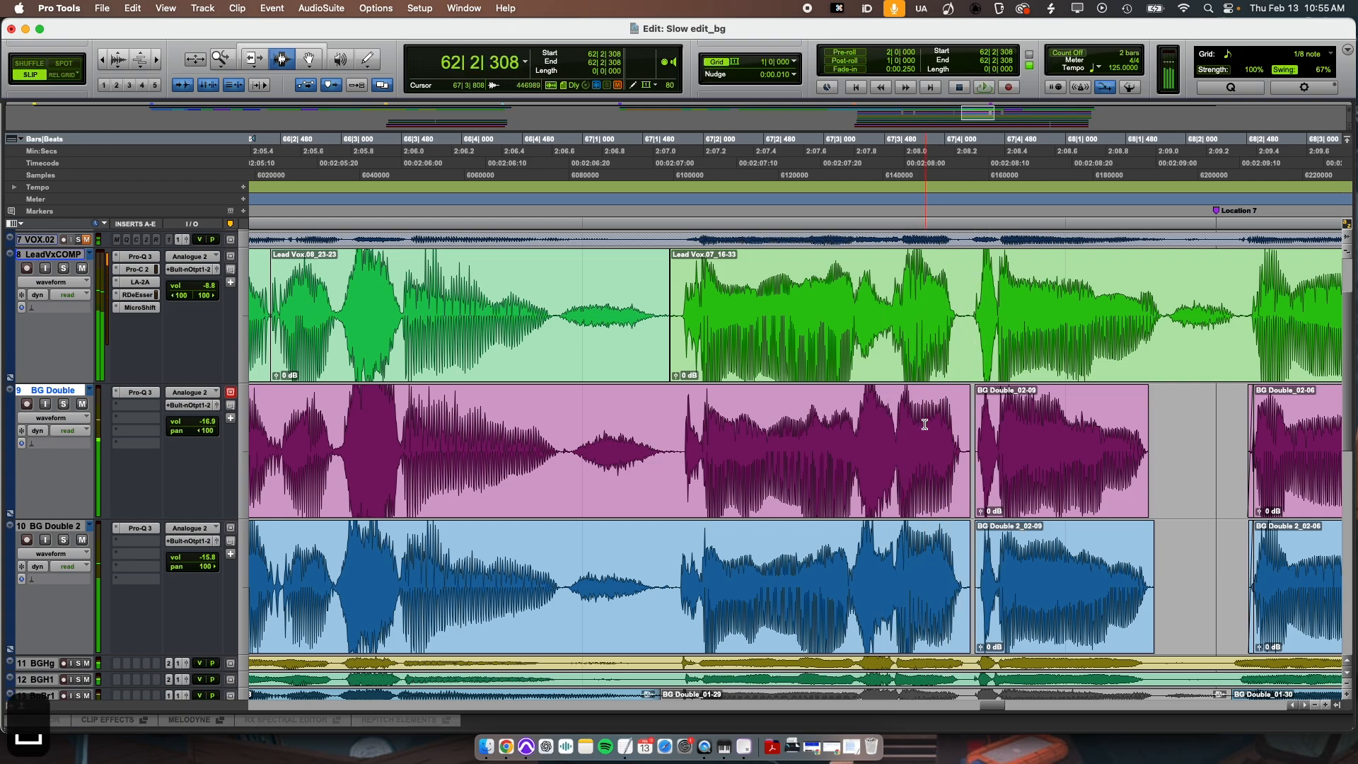
- Separate the consonant at 67|3|254 on BG Double and align it with the lead vocal's consonant
{"action": "left_click", "coordinate": [921, 422]}
{"action": "key", "text": "t"}
{"action": "key", "text": "t"}
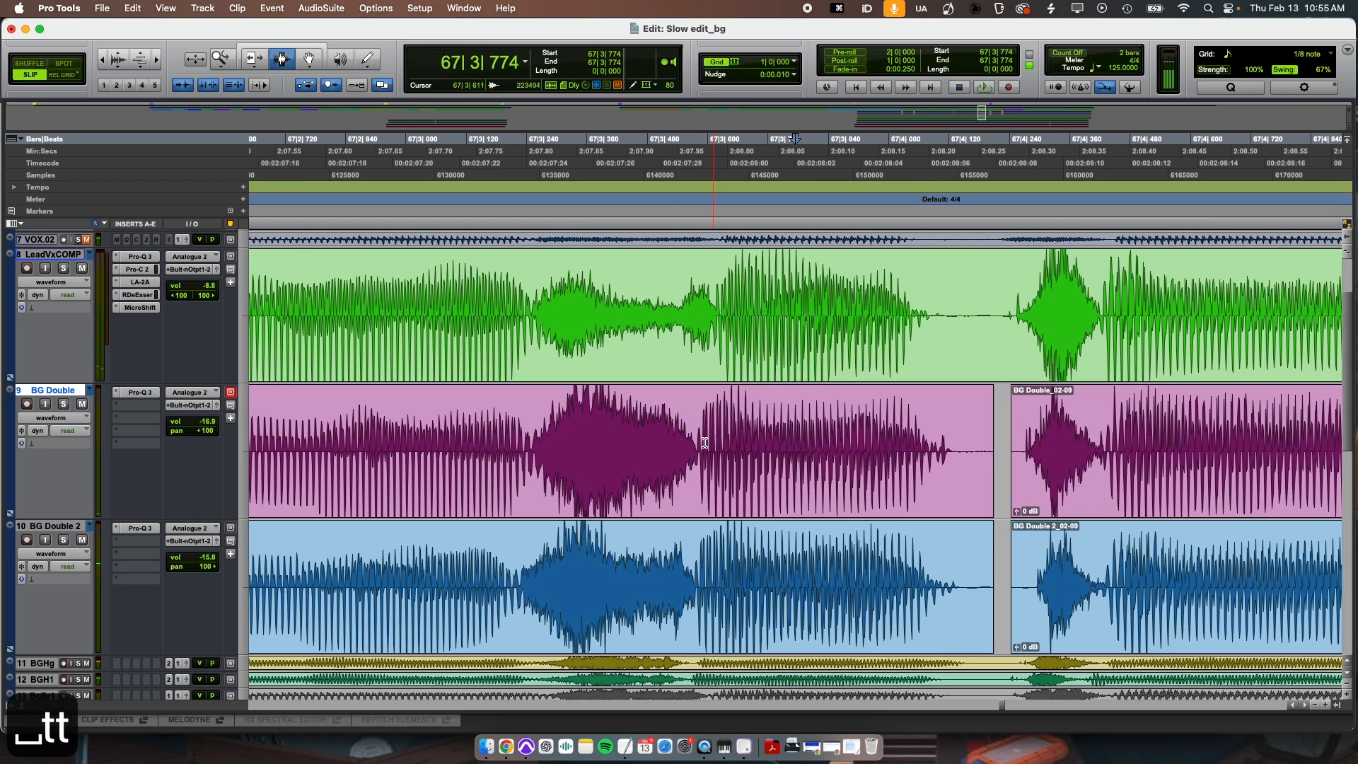
{"action": "key", "text": "r"}
{"action": "key", "text": "r"}
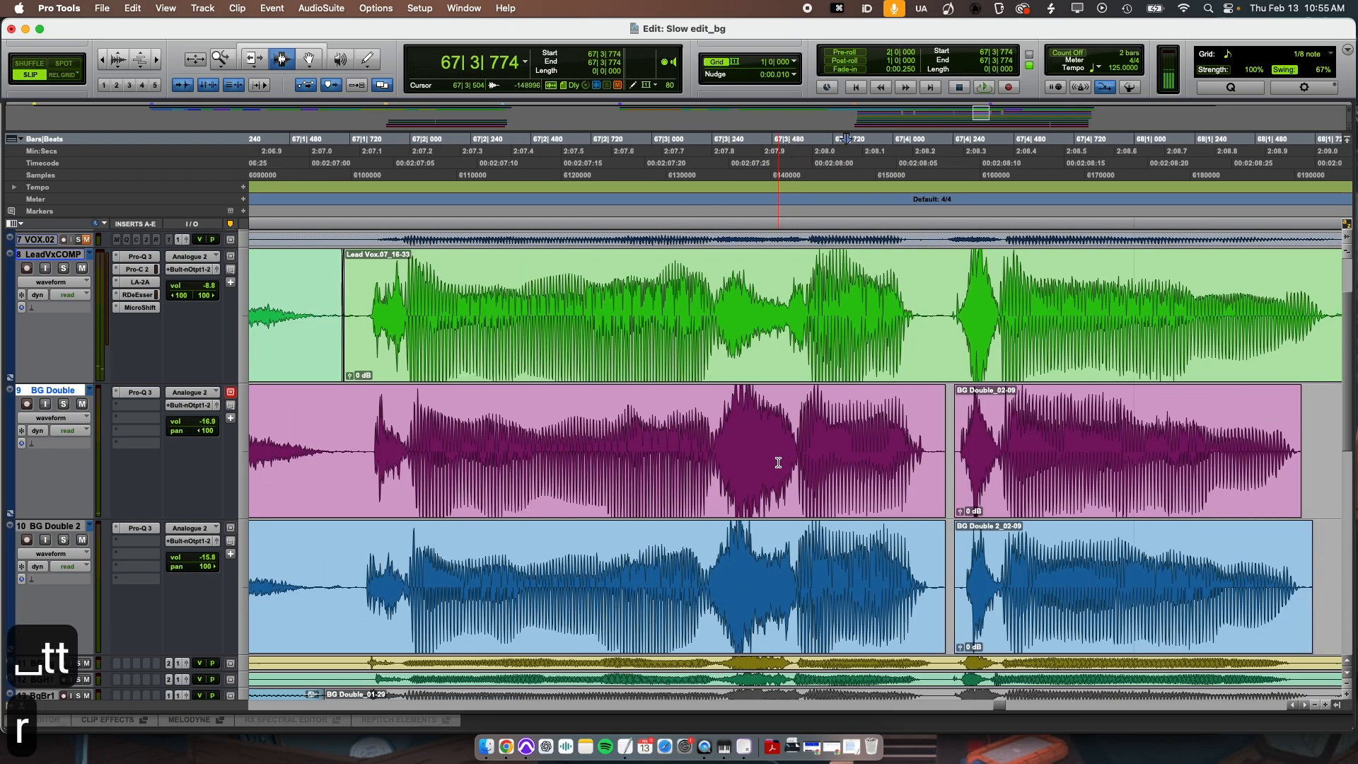
{"action": "key", "text": "t"}
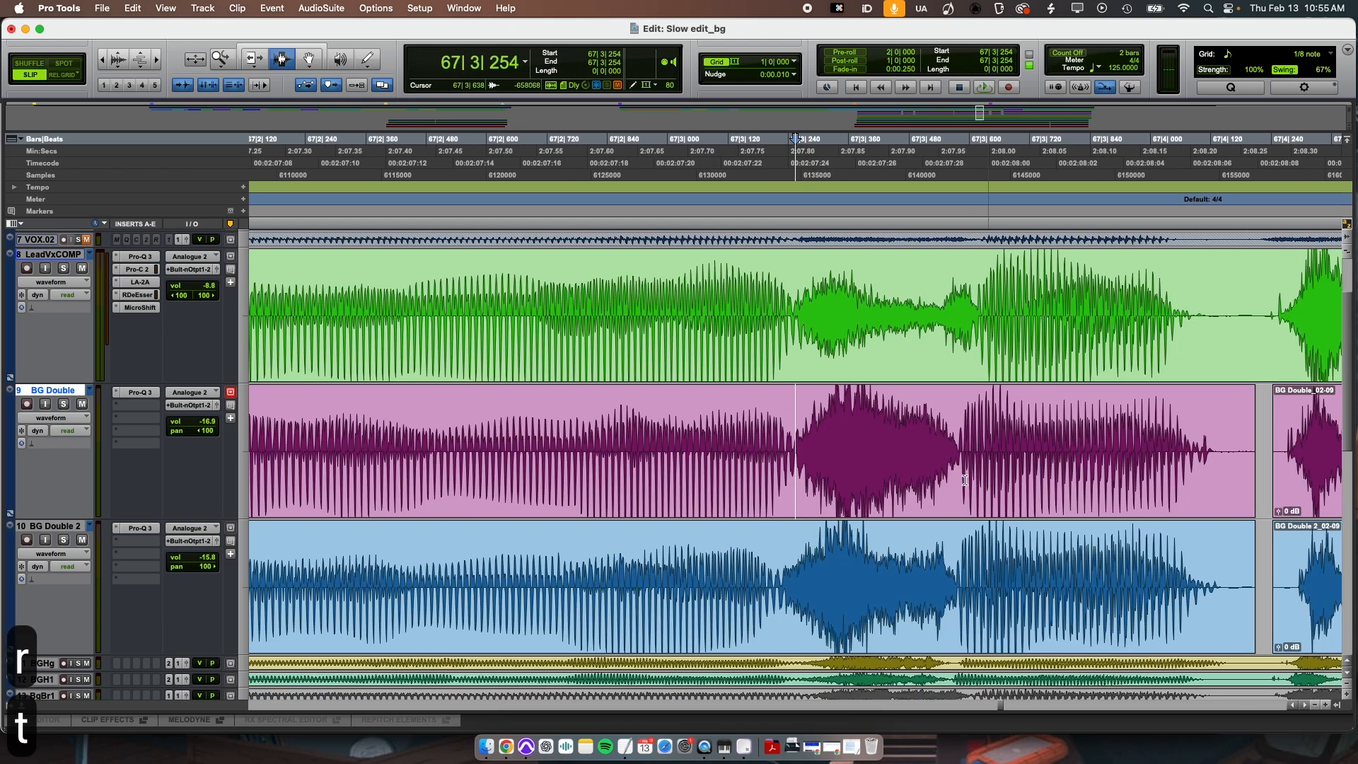
{"action": "left_click_drag", "start_coordinate": [791, 454], "coordinate": [979, 479]}
{"action": "key", "text": "b"}
{"action": "key", "text": "super+4"}
{"action": "key", "text": "super+3"}
- Separate the word following the consonant on BG Double and move it later to 67|3|608 to match the lead vocal
{"action": "scroll", "coordinate": [993, 455], "scroll_direction": "right", "scroll_amount": 2}
{"action": "left_click", "coordinate": [960, 461]}
{"action": "key", "text": "super+4"}
{"action": "scroll", "coordinate": [979, 479], "scroll_direction": "right", "scroll_amount": 4}
{"action": "key", "text": "super+3"}
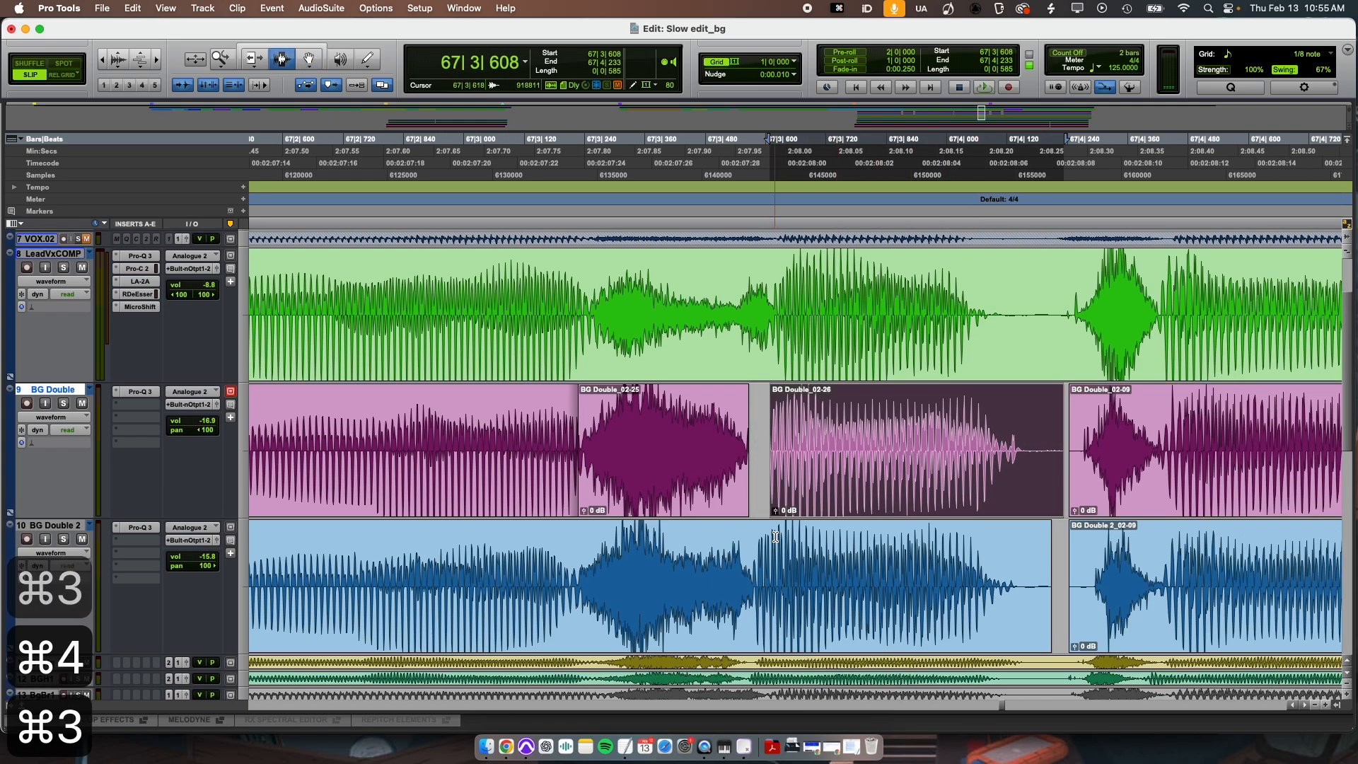
- Separate the matching word after the consonant on BG Double 2 and move it later to 67|3|610
{"action": "left_click", "coordinate": [756, 576]}
{"action": "key", "text": "b"}
{"action": "key", "text": "super+4"}
{"action": "left_click_drag", "start_coordinate": [798, 604], "coordinate": [813, 606]}
{"action": "key", "text": "super+3"}
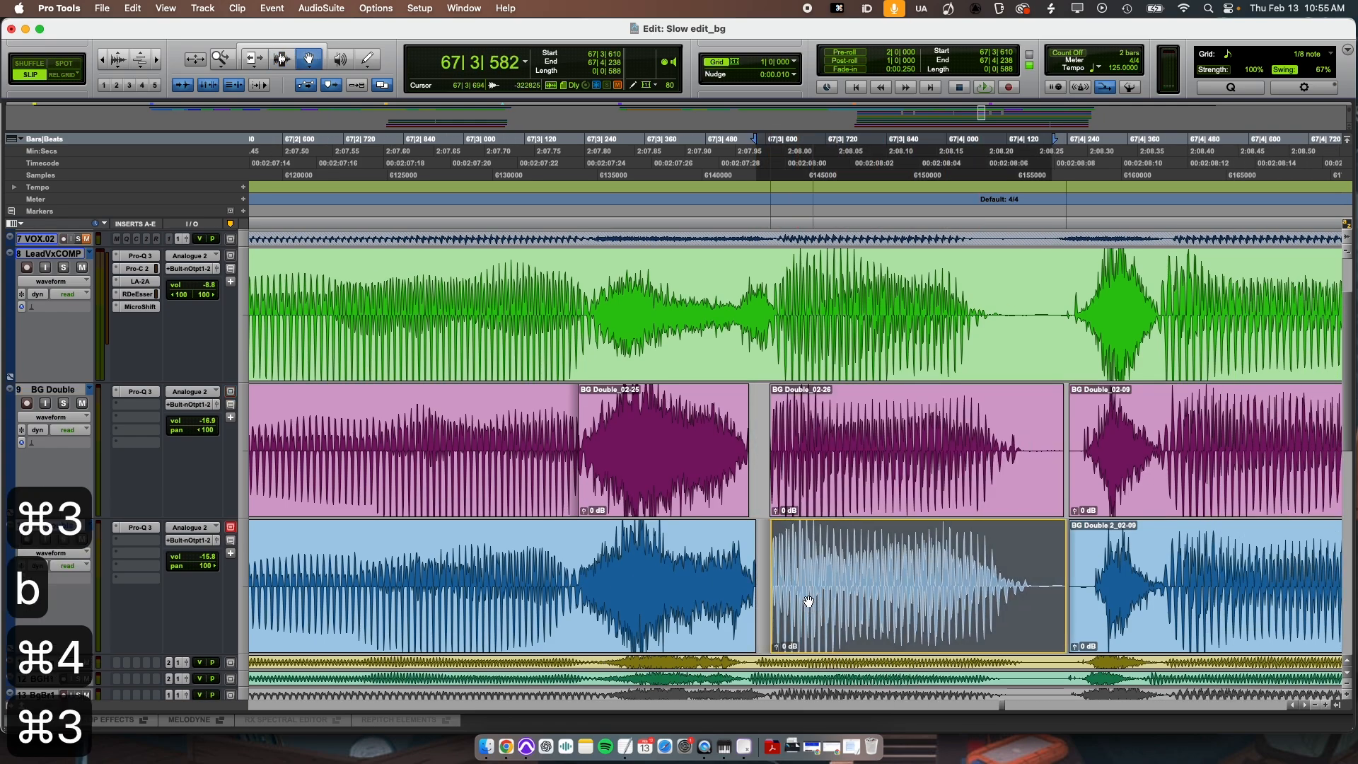
- Fade out the consonants' ends near 67|3|578 and fade in the moved words' starts near 67|3|599 on both doubles
{"action": "left_click_drag", "start_coordinate": [760, 466], "coordinate": [746, 491]}
{"action": "key", "text": "f"}
{"action": "left_click_drag", "start_coordinate": [765, 548], "coordinate": [754, 559]}
{"action": "key", "text": "f"}
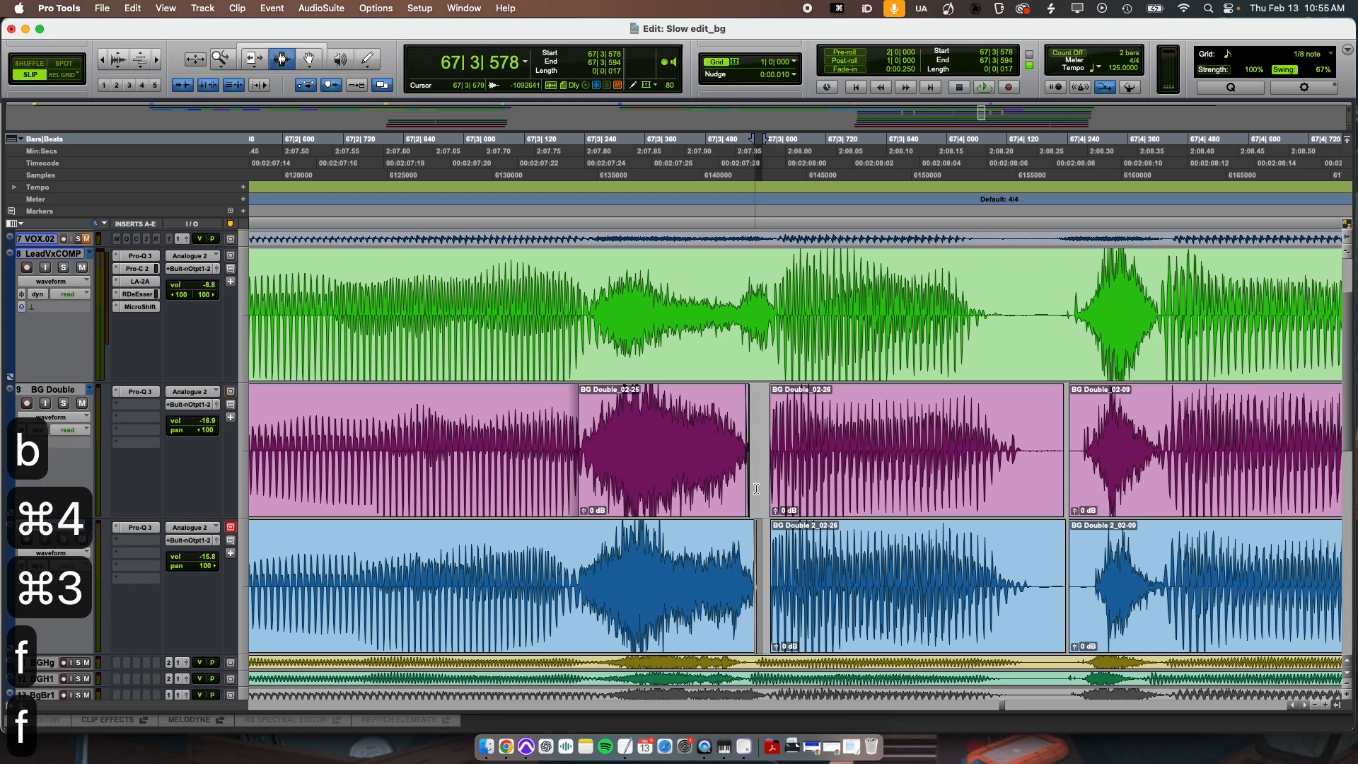
{"action": "left_click_drag", "start_coordinate": [766, 451], "coordinate": [775, 529]}
{"action": "key", "text": "f"}
{"action": "key", "text": "r"}
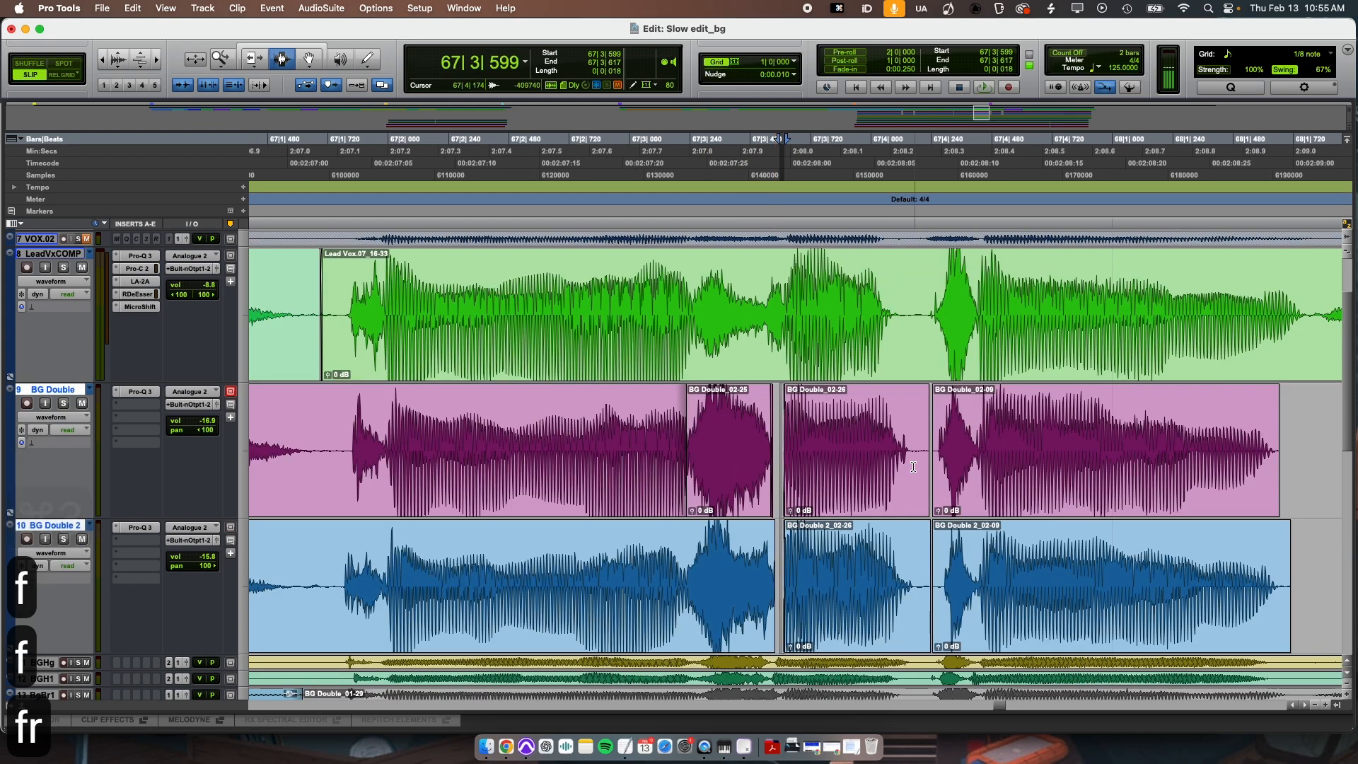
- Trim the moved words on both doubles to end at 67|4|127 and fade them out from 67|4|024
{"action": "left_click", "coordinate": [914, 457]}
{"action": "key", "text": "t"}
{"action": "key", "text": "t"}
{"action": "key", "text": "s"}
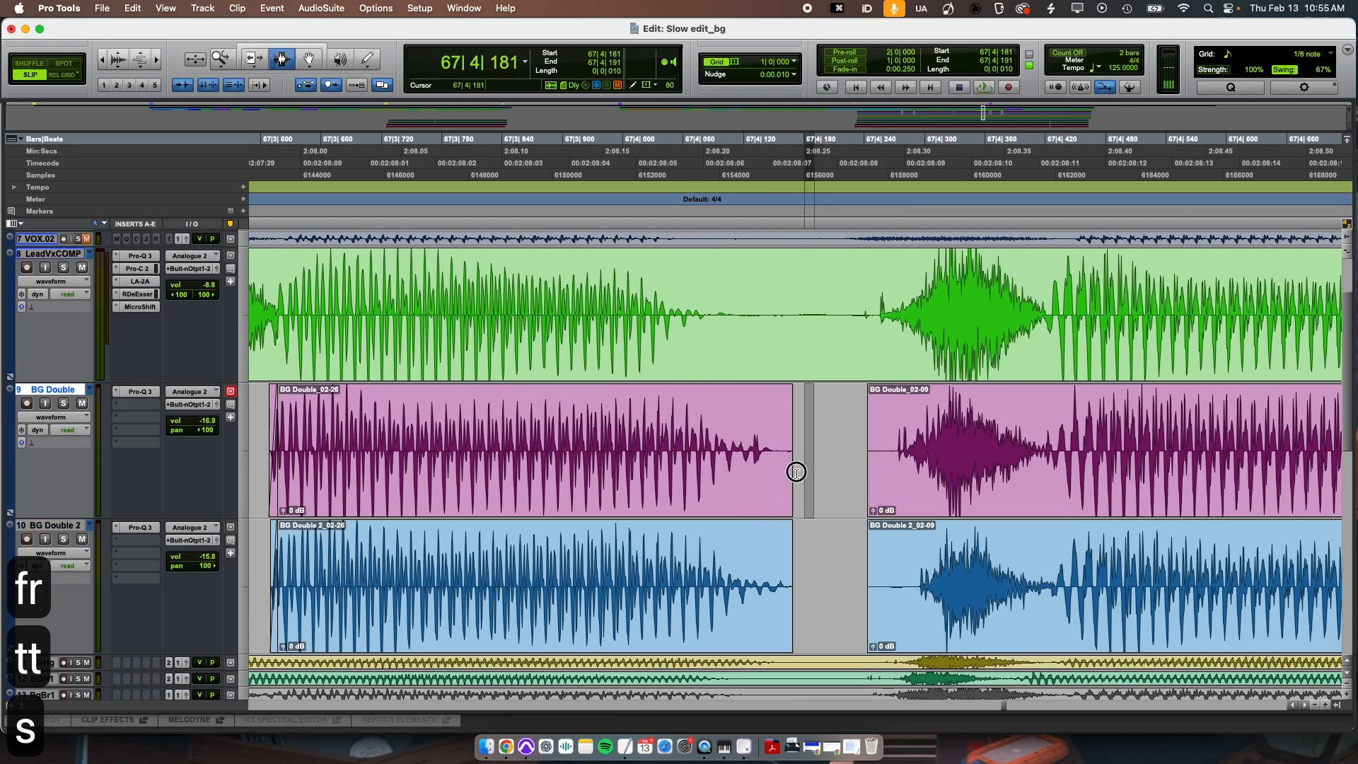
{"action": "left_click_drag", "start_coordinate": [812, 469], "coordinate": [605, 485]}
{"action": "left_click", "coordinate": [750, 409]}
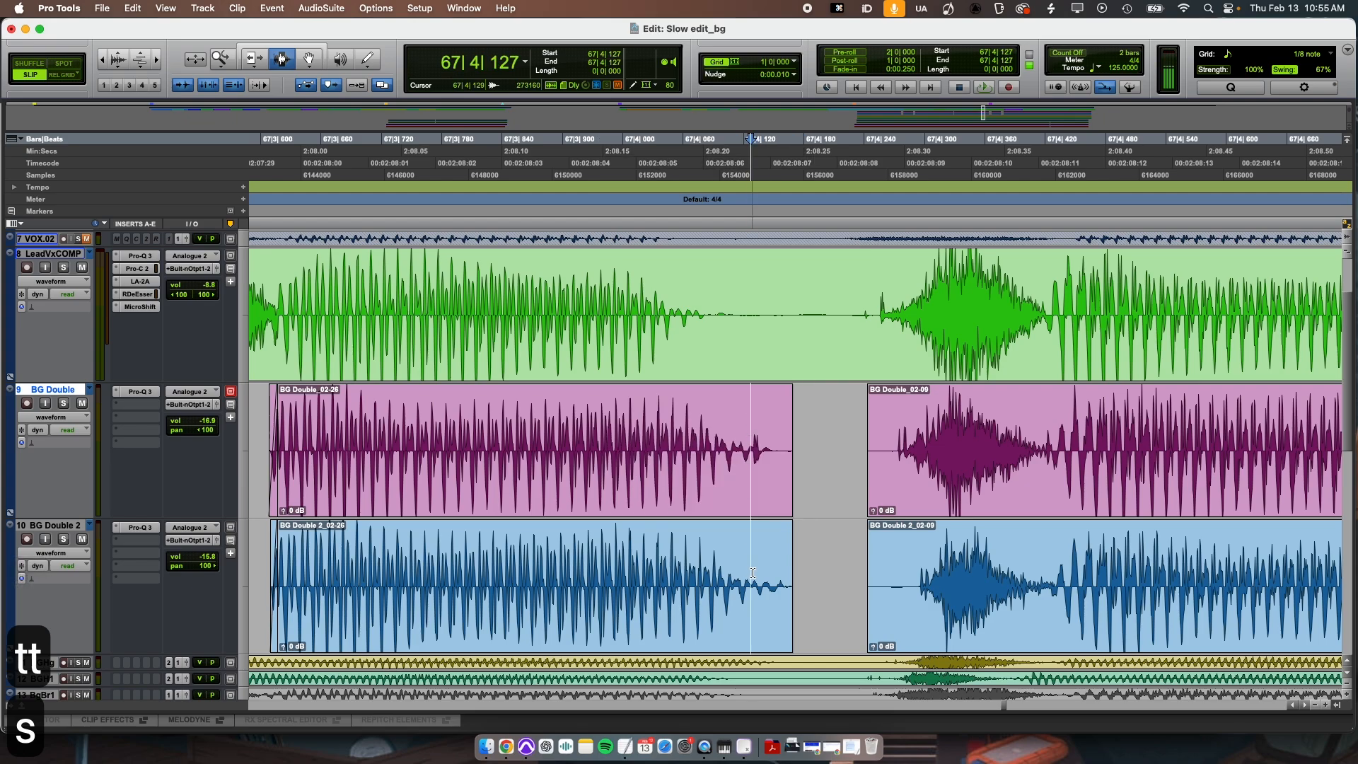
{"action": "key", "text": "s"}
{"action": "left_click_drag", "start_coordinate": [764, 424], "coordinate": [646, 547]}
{"action": "key", "text": "f"}
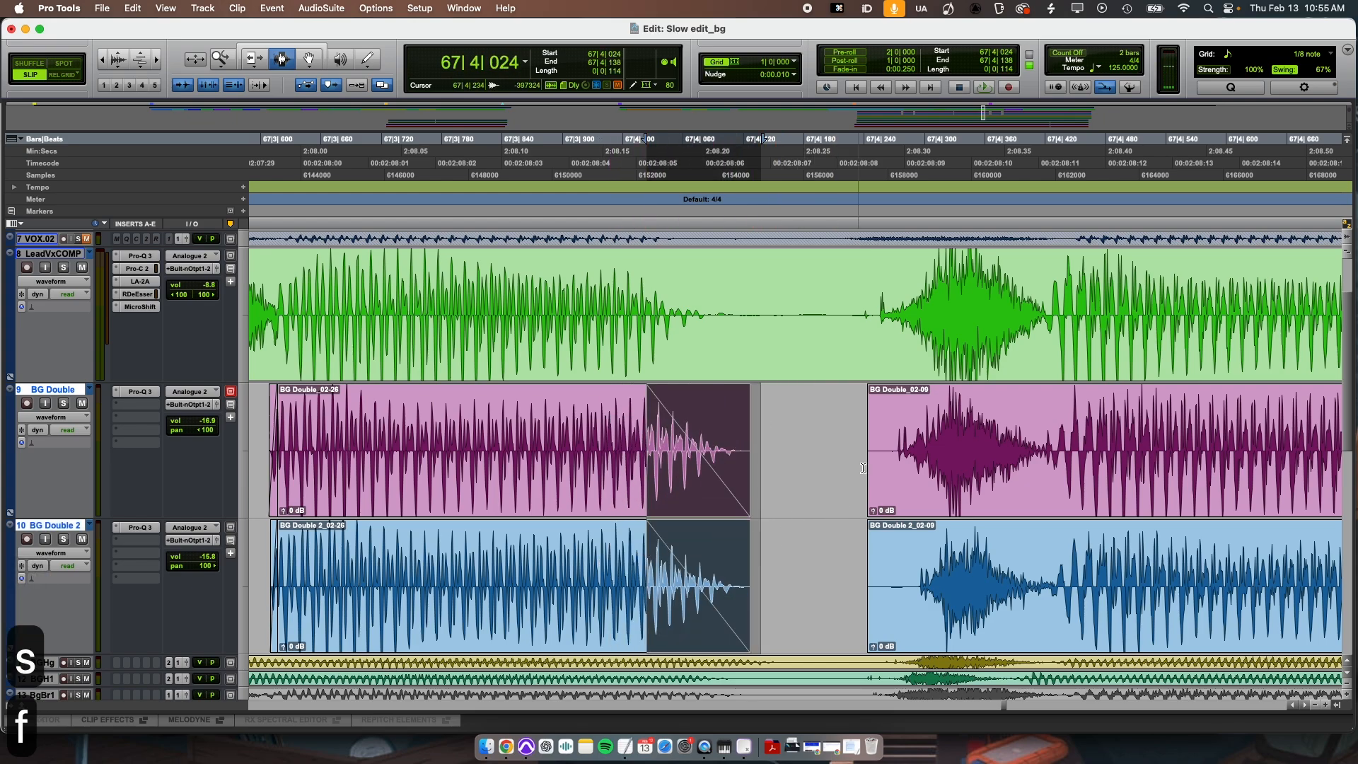
- Trim the start of the next clips on both doubles to 67|4|267
{"action": "left_click", "coordinate": [891, 433]}
{"action": "key", "text": "a"}
{"action": "key", "text": "r"}
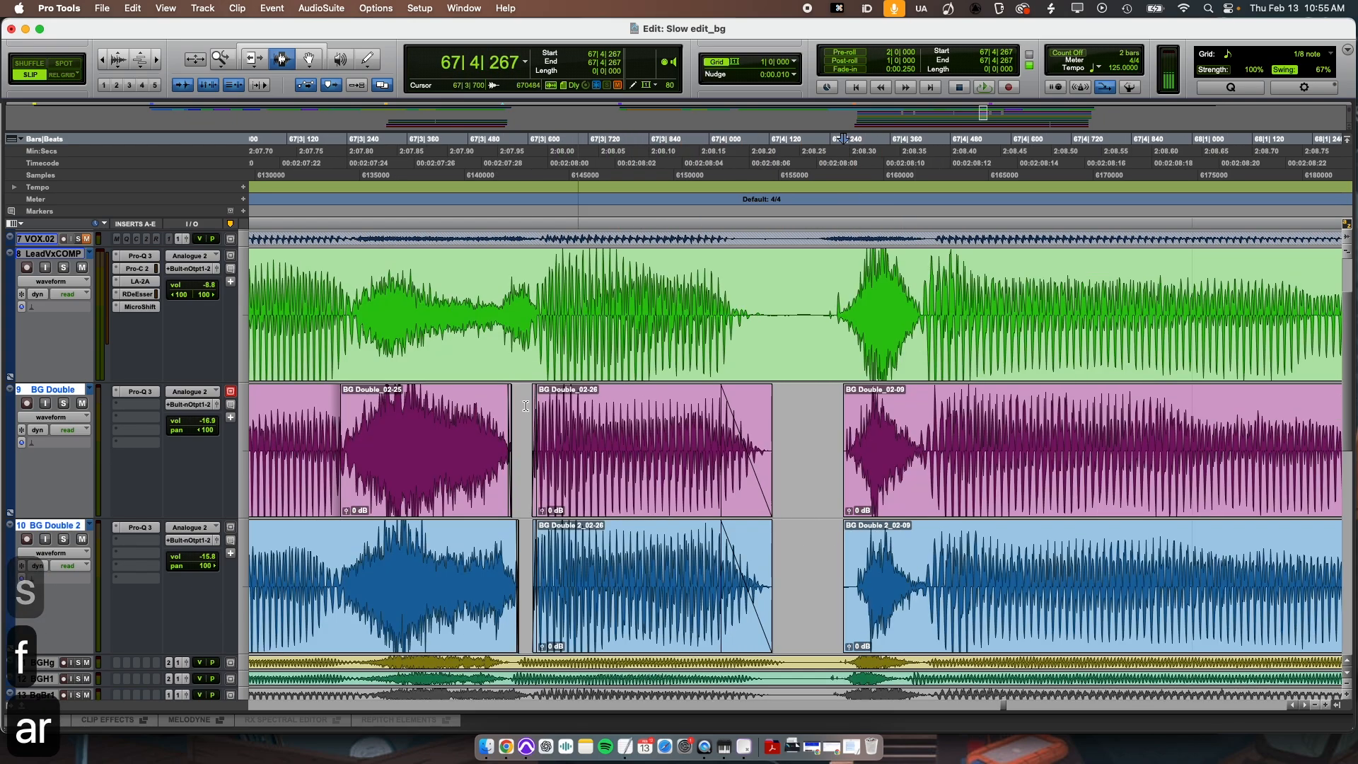
- Play back the edited doubles with the lead vocal through bars 67 and 68, from 67|3|046 and again from 67|1|883
{"action": "key", "text": "r"}
{"action": "key", "text": "space"}
{"action": "key", "text": "r"}
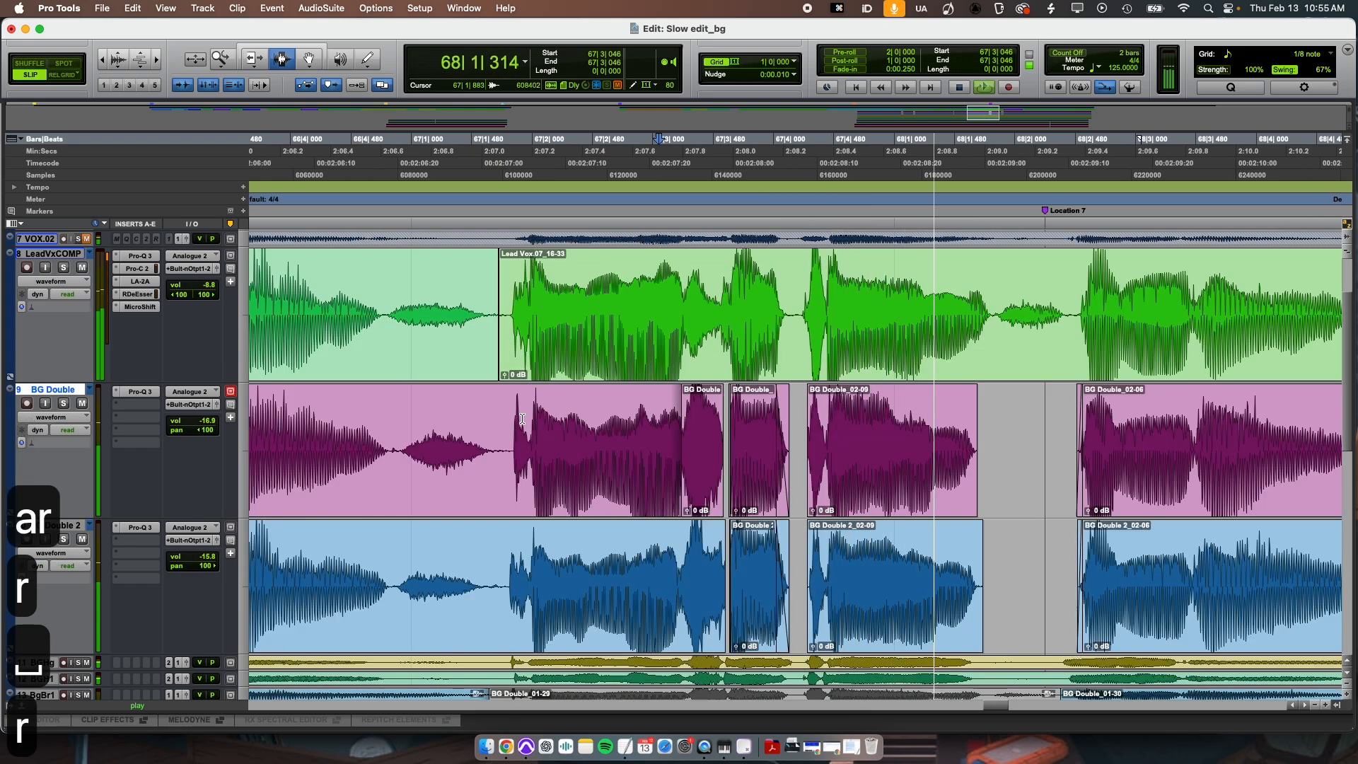
{"action": "key", "text": "space"}
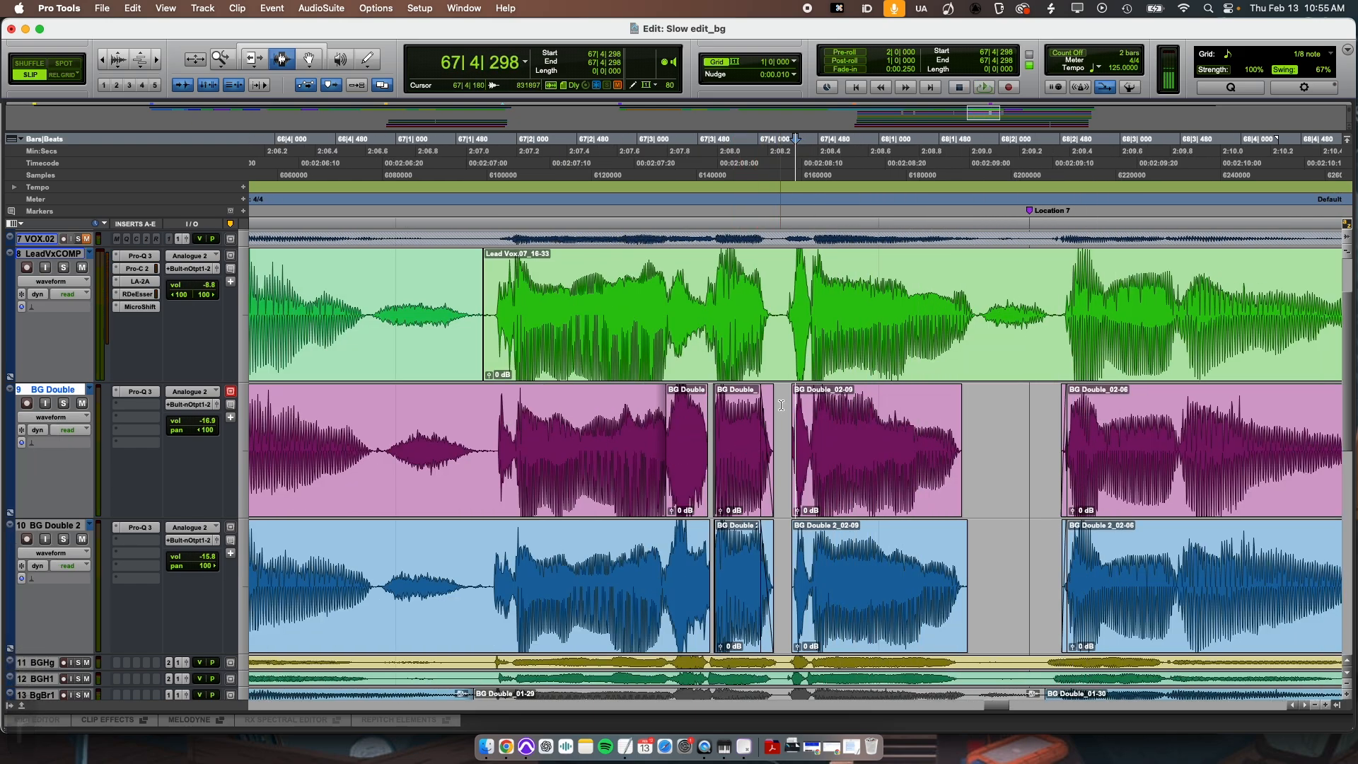
{"action": "key", "text": "space"}
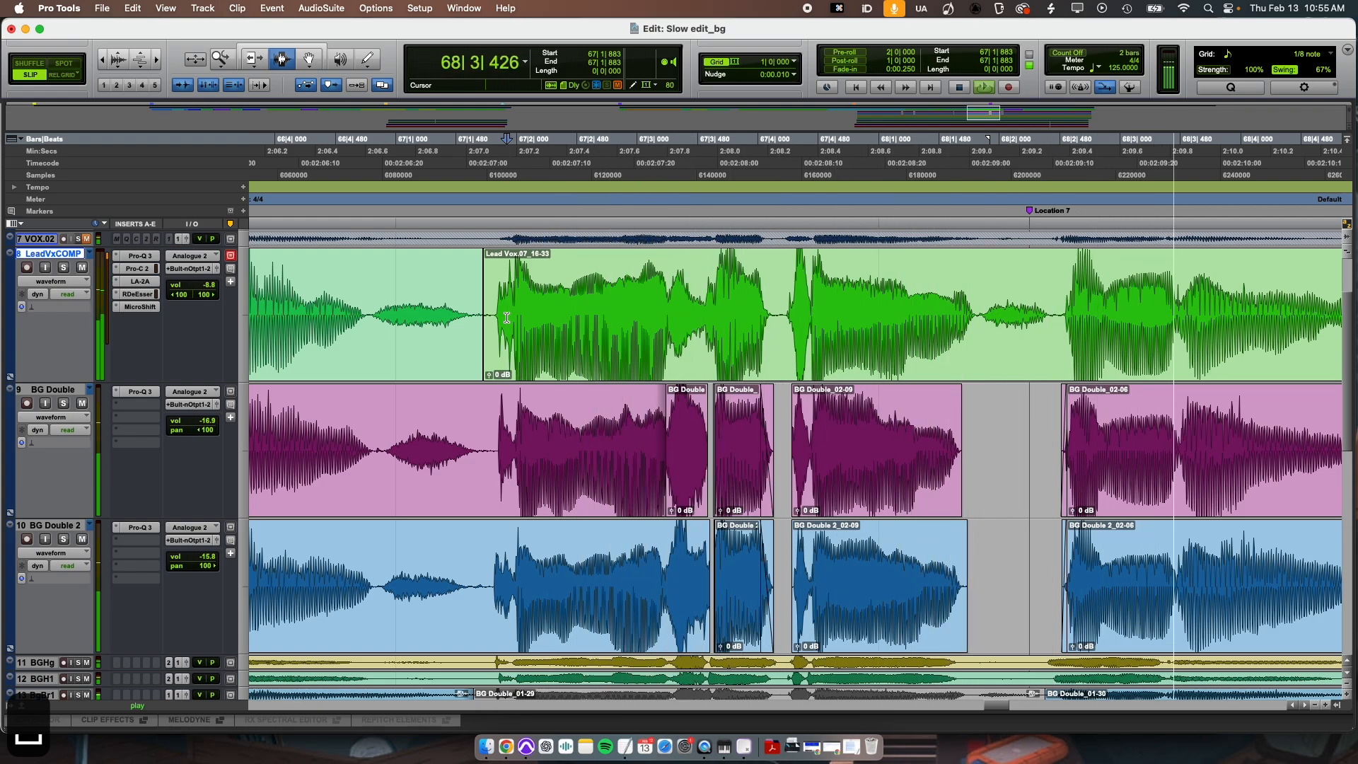
- Solo both doubles and play them back from 67|1|698
{"action": "key", "text": "space"}
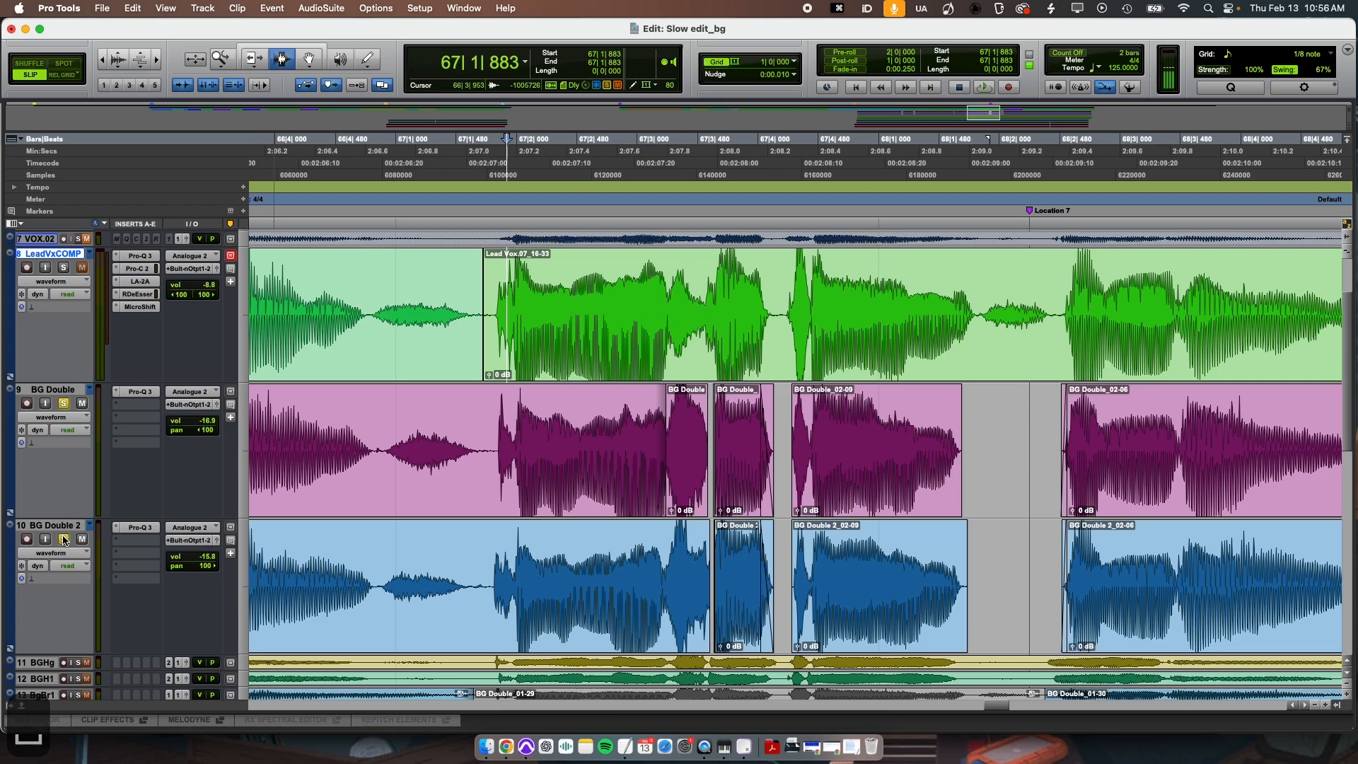
{"action": "key", "text": "space"}
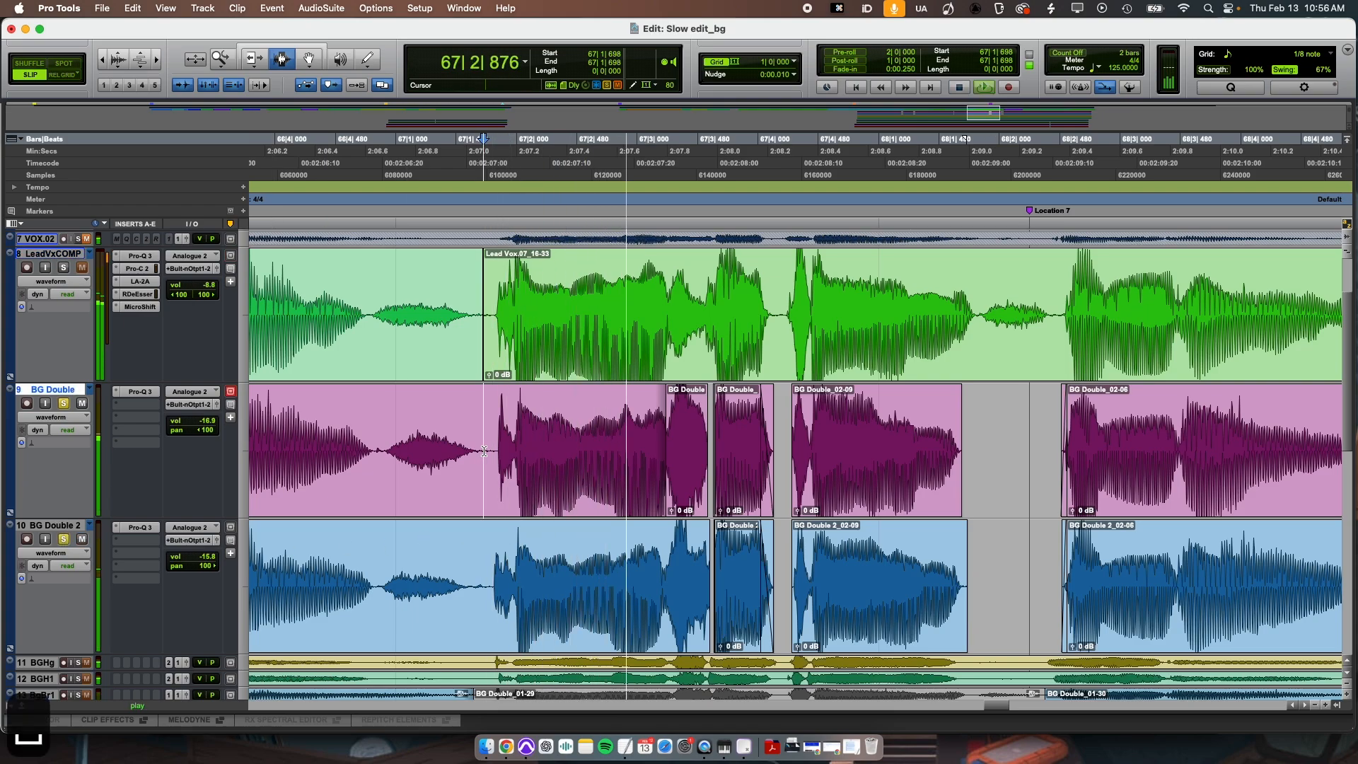
{"action": "key", "text": "space"}
- Crossfade the join between the preceding word and the consonant at 67|3|218 on BG Double
{"action": "left_click", "coordinate": [686, 437]}
{"action": "key", "text": "t"}
{"action": "key", "text": "t"}
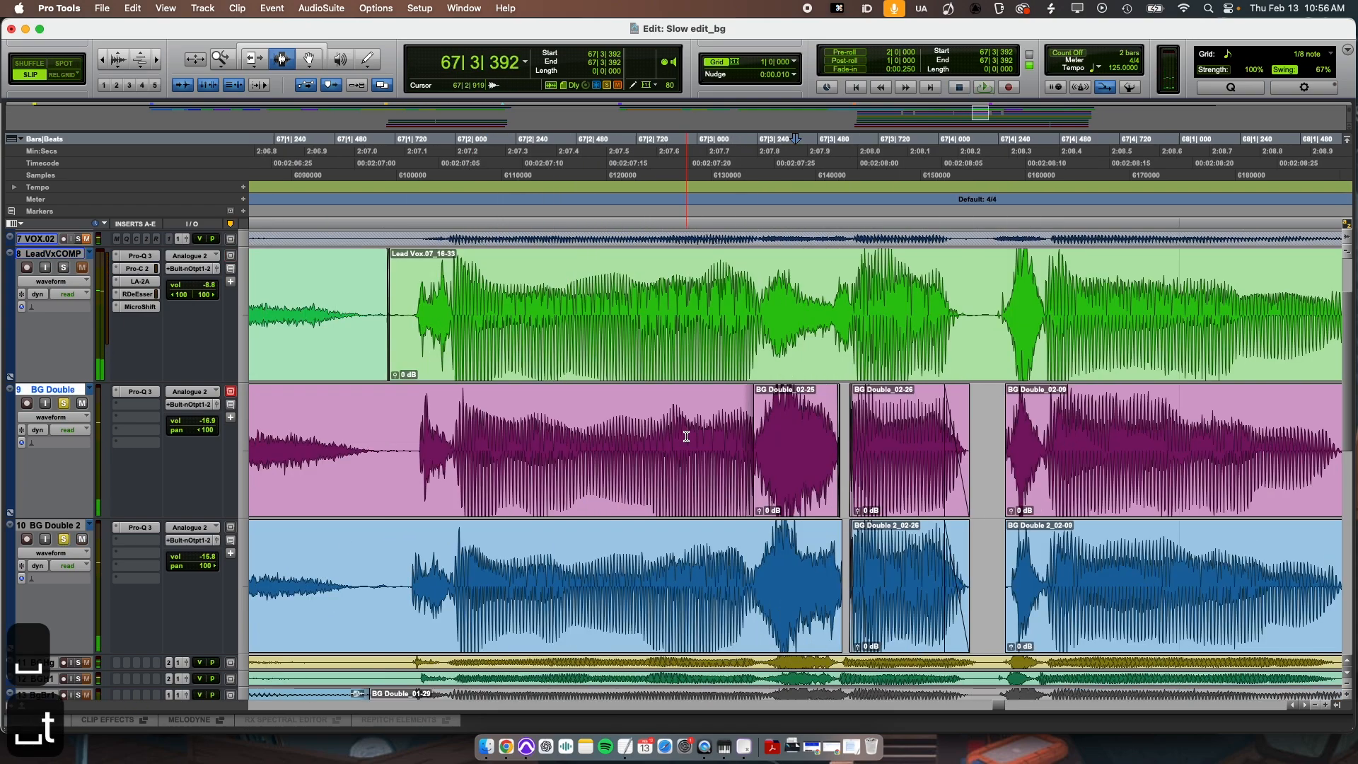
{"action": "left_click_drag", "start_coordinate": [708, 461], "coordinate": [718, 472]}
{"action": "key", "text": "f"}
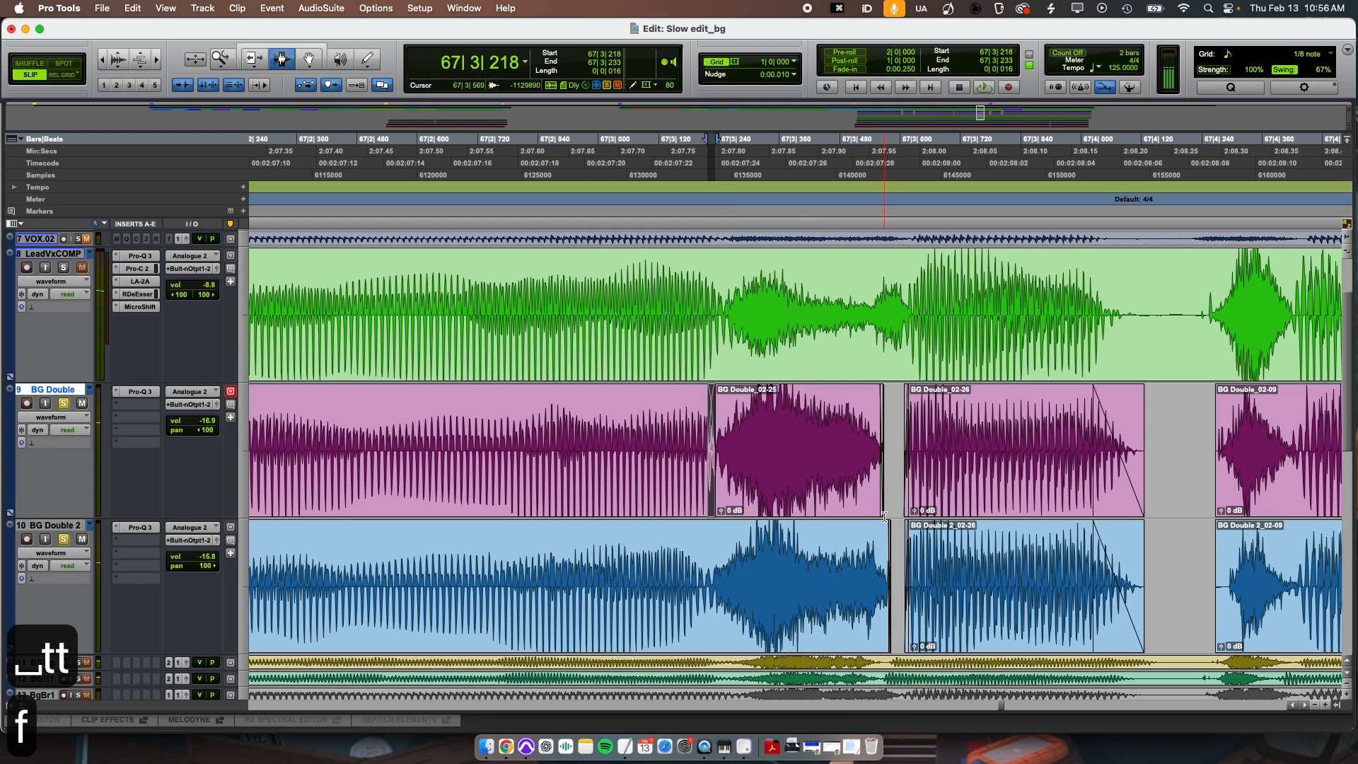
- Fade out the end of the consonant clip on BG Double from 67|3|530 and take both doubles out of solo
{"action": "left_click_drag", "start_coordinate": [898, 440], "coordinate": [866, 453]}
{"action": "key", "text": "f"}
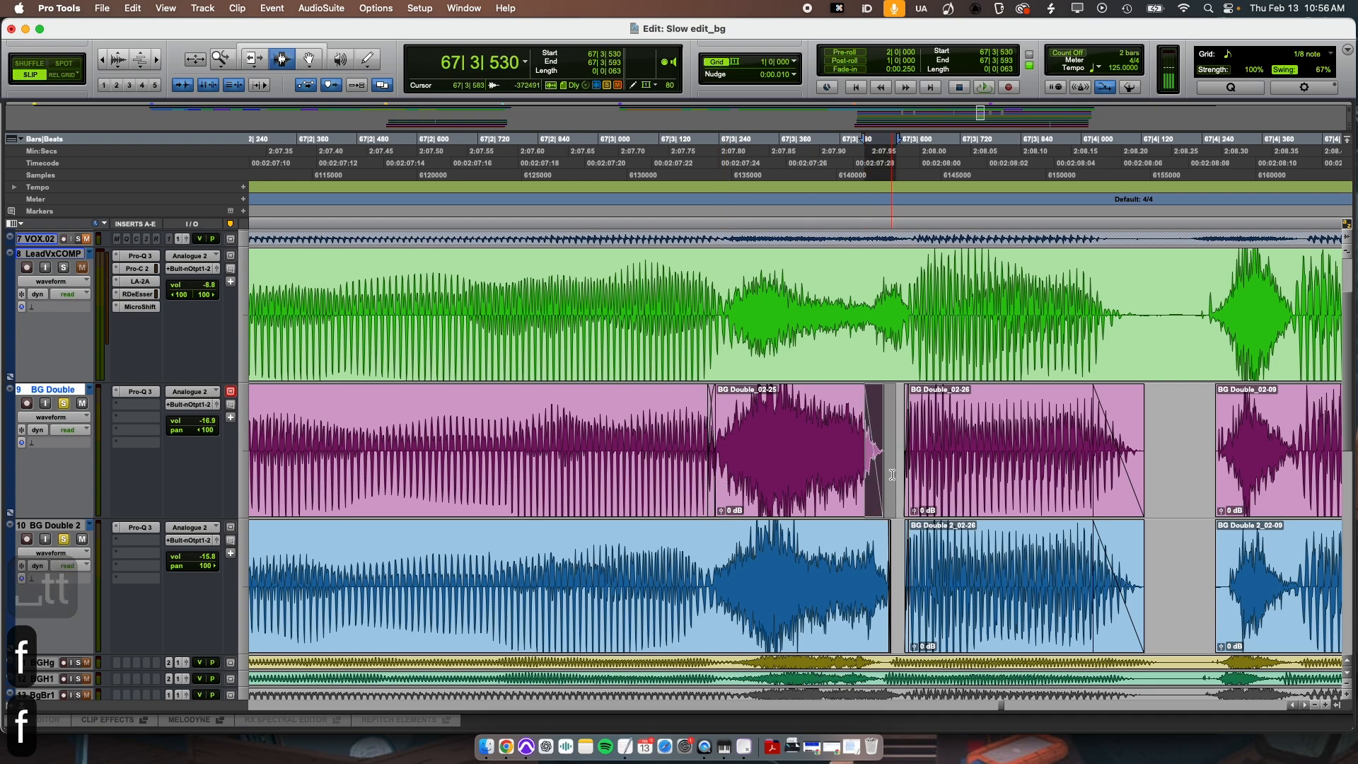
{"action": "key", "text": "r"}
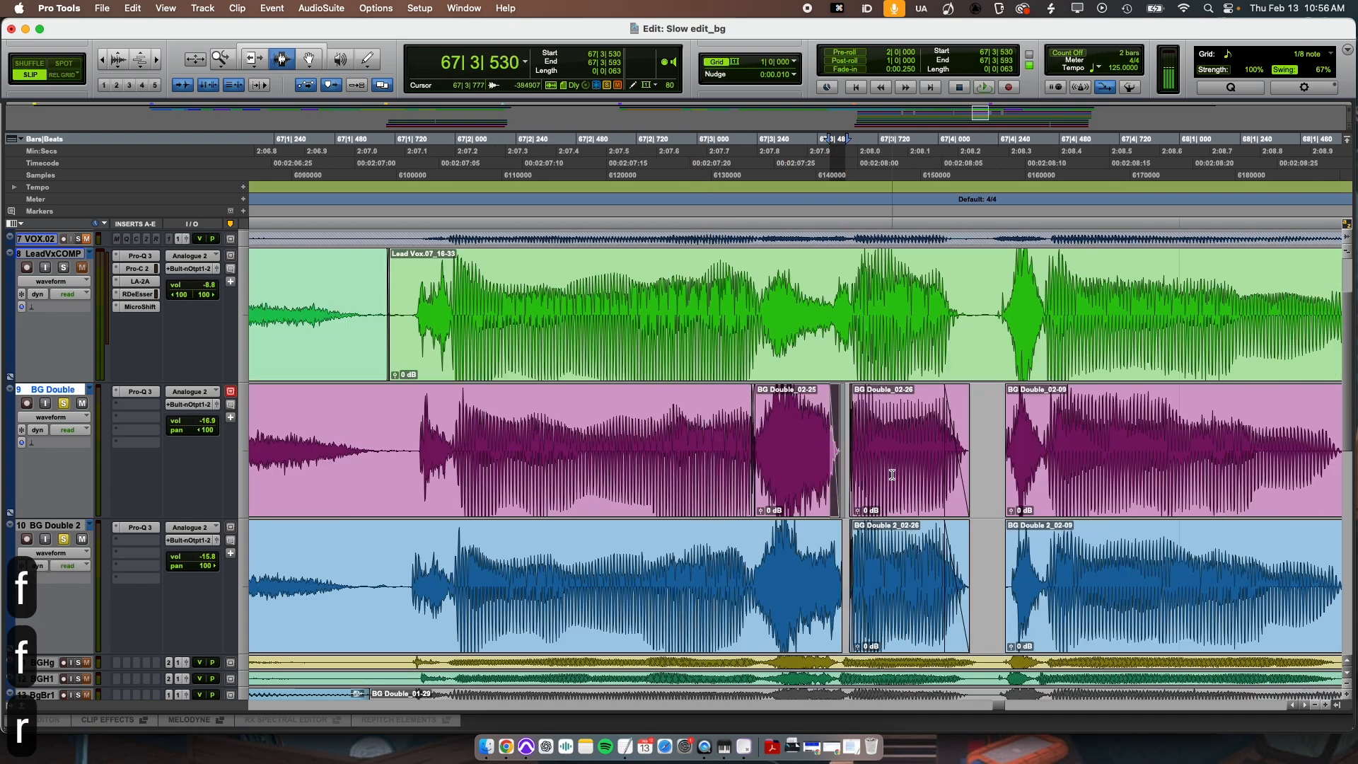
{"action": "left_click", "coordinate": [64, 404]}
- Check the timing of both doubles against the lead vocal from bar 67 through bar 71
{"action": "key", "text": "r"}
{"action": "key", "text": "r"}
{"action": "scroll", "coordinate": [545, 446], "scroll_direction": "right", "scroll_amount": 3}
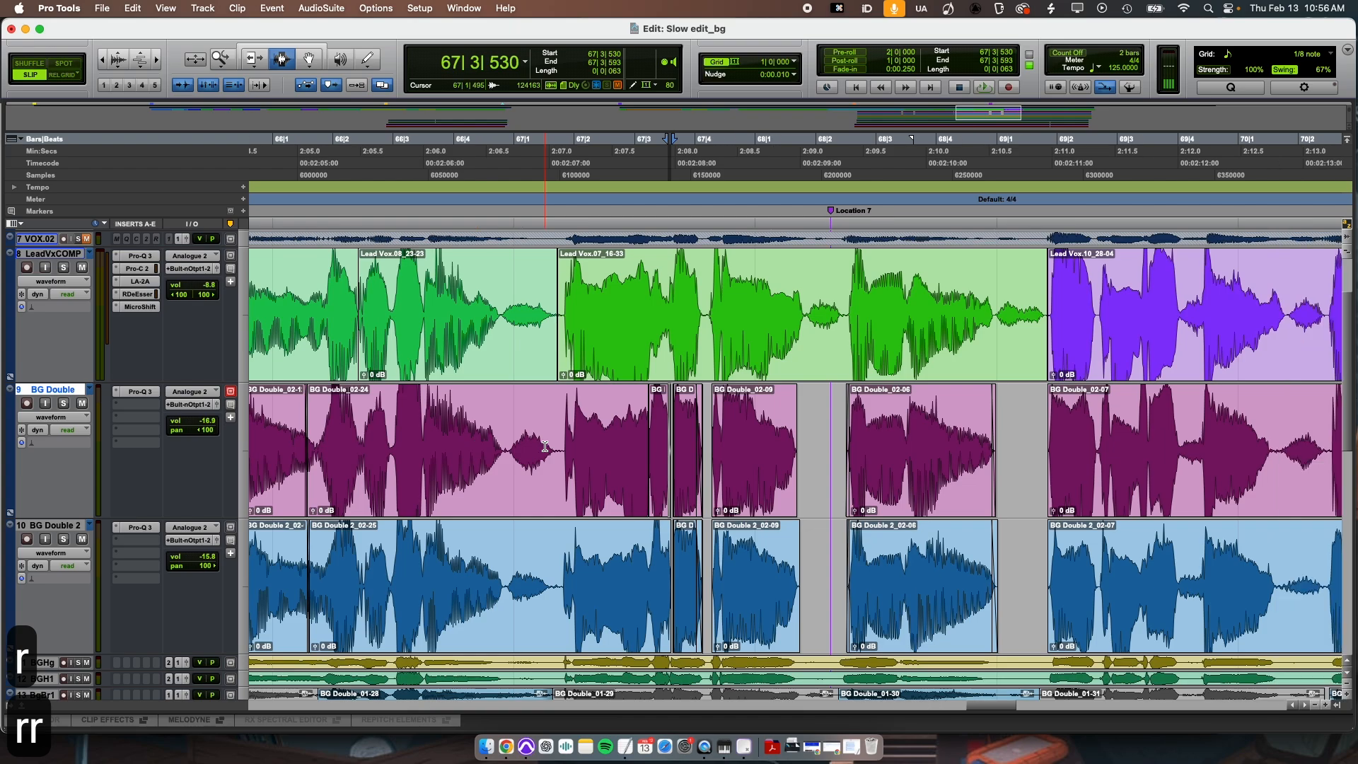
{"action": "scroll", "coordinate": [544, 447], "scroll_direction": "right", "scroll_amount": 1}
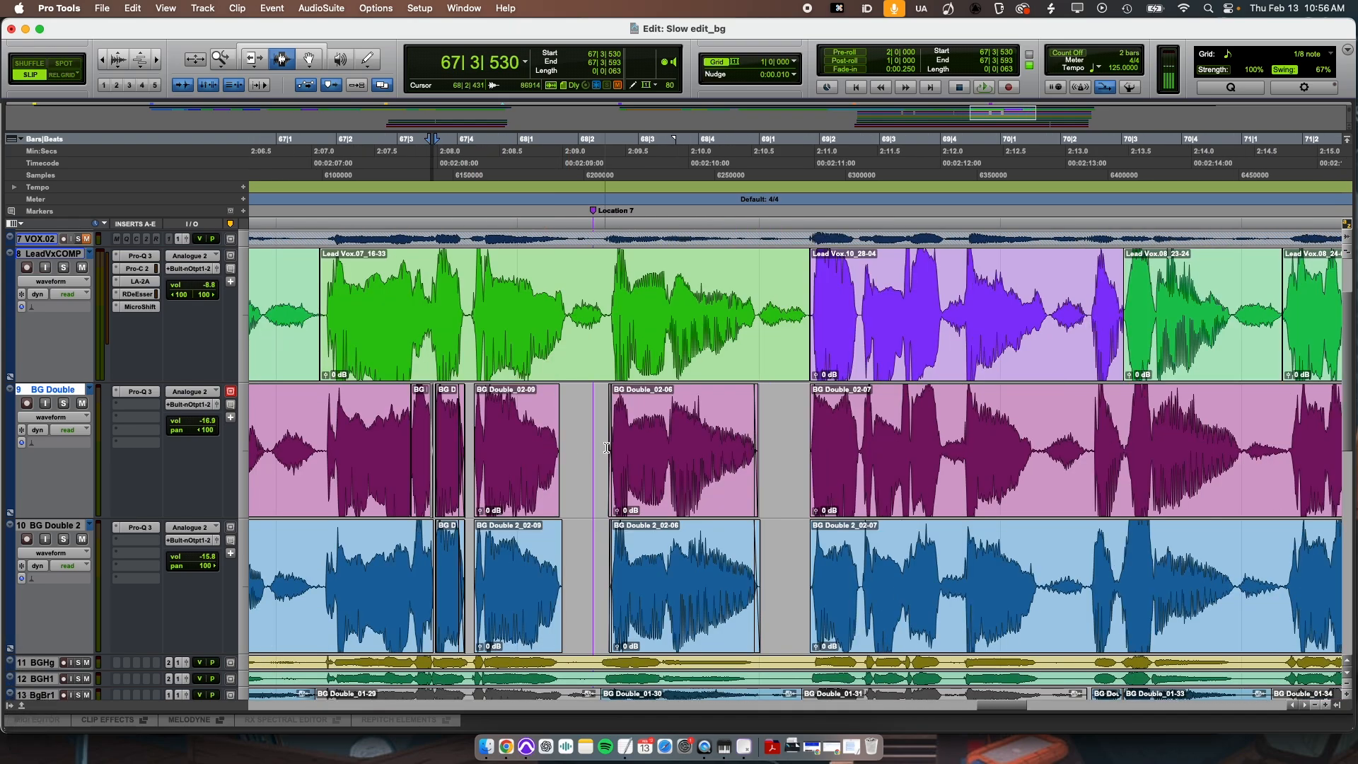
{"action": "scroll", "coordinate": [606, 447], "scroll_direction": "right", "scroll_amount": 1}
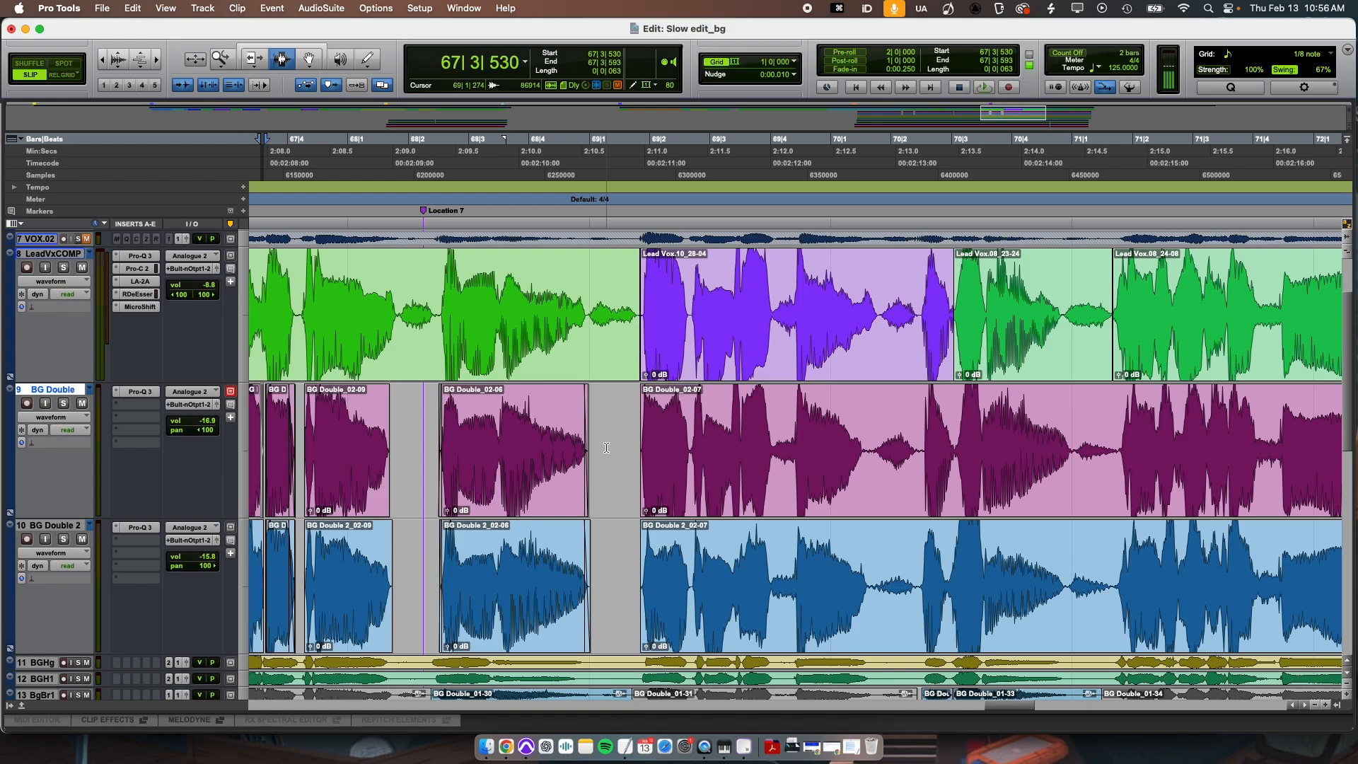
{"action": "left_click", "coordinate": [899, 479]}
{"action": "key", "text": "t"}
{"action": "scroll", "coordinate": [899, 480], "scroll_direction": "right", "scroll_amount": 1}
{"action": "key", "text": "t"}
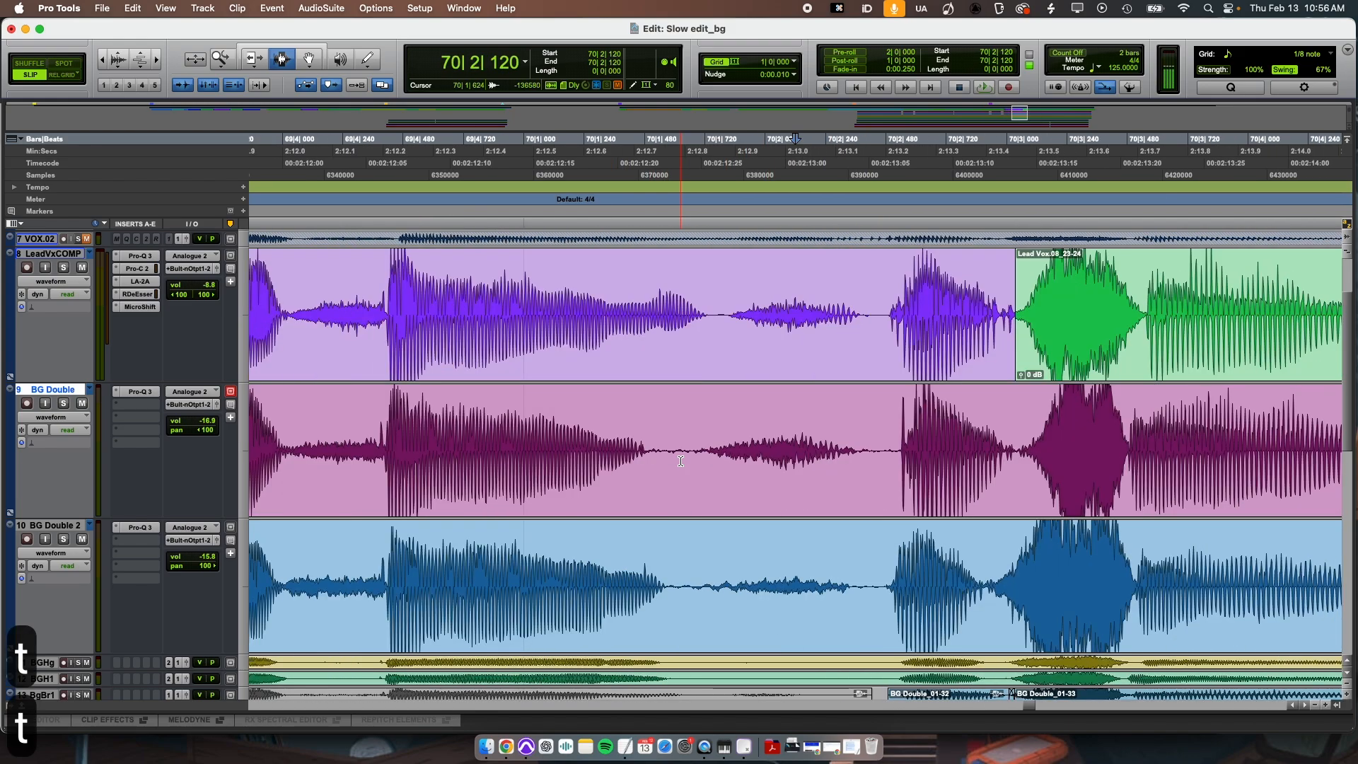
{"action": "scroll", "coordinate": [680, 461], "scroll_direction": "right", "scroll_amount": 3}
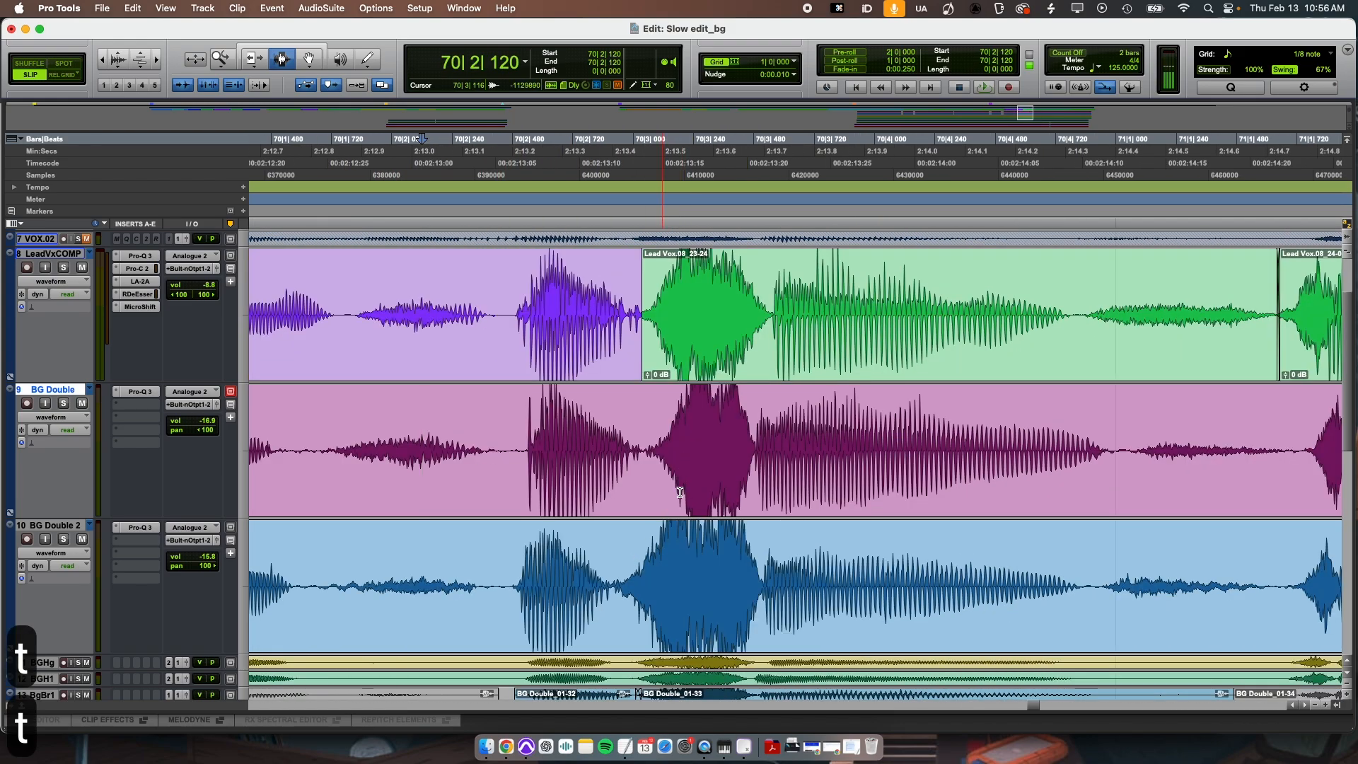
{"action": "scroll", "coordinate": [847, 557], "scroll_direction": "right", "scroll_amount": 1}
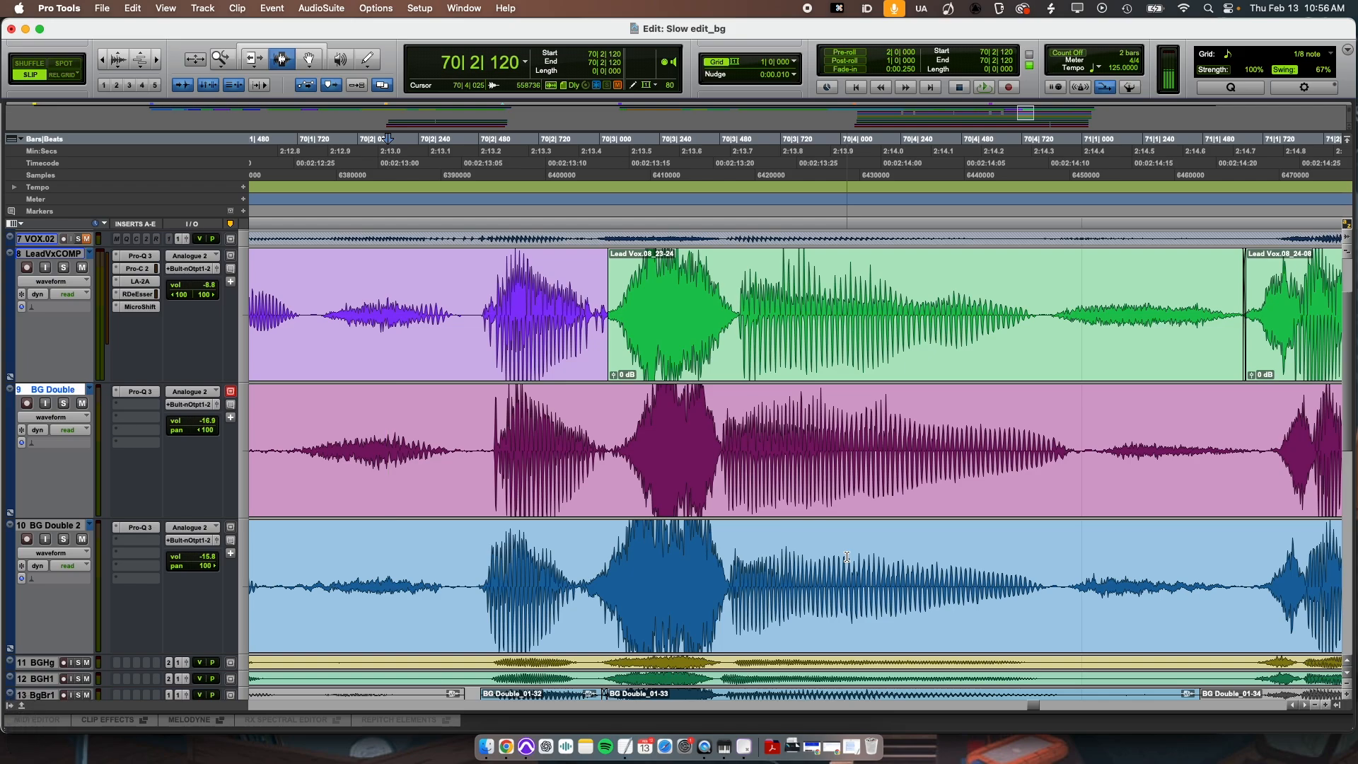
{"action": "scroll", "coordinate": [847, 557], "scroll_direction": "right", "scroll_amount": 4}
{"action": "scroll", "coordinate": [846, 556], "scroll_direction": "right", "scroll_amount": 1}
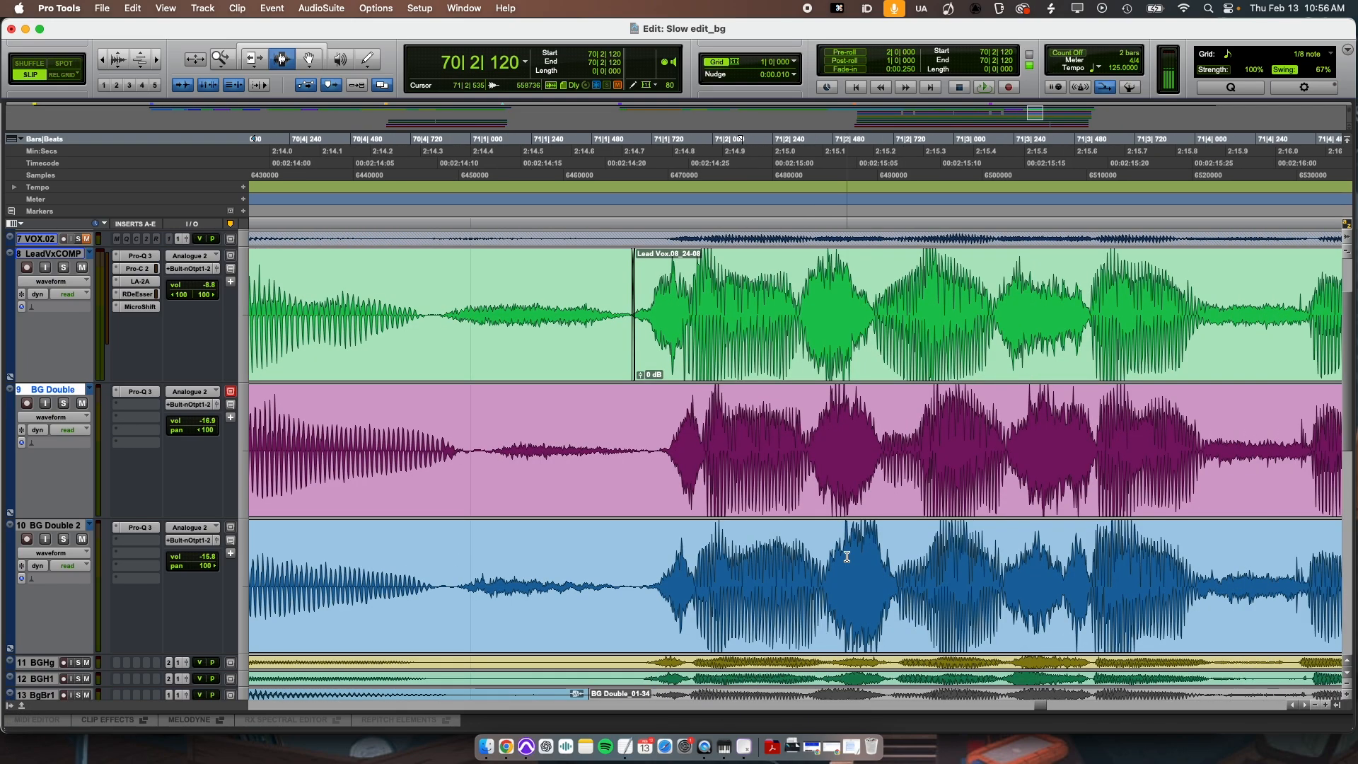
- Separate the group of words starting at 71|1|683 on both doubles, using a 0|1|480 selection
{"action": "left_click_drag", "start_coordinate": [650, 448], "coordinate": [1214, 556]}
{"action": "left_click", "coordinate": [917, 453]}
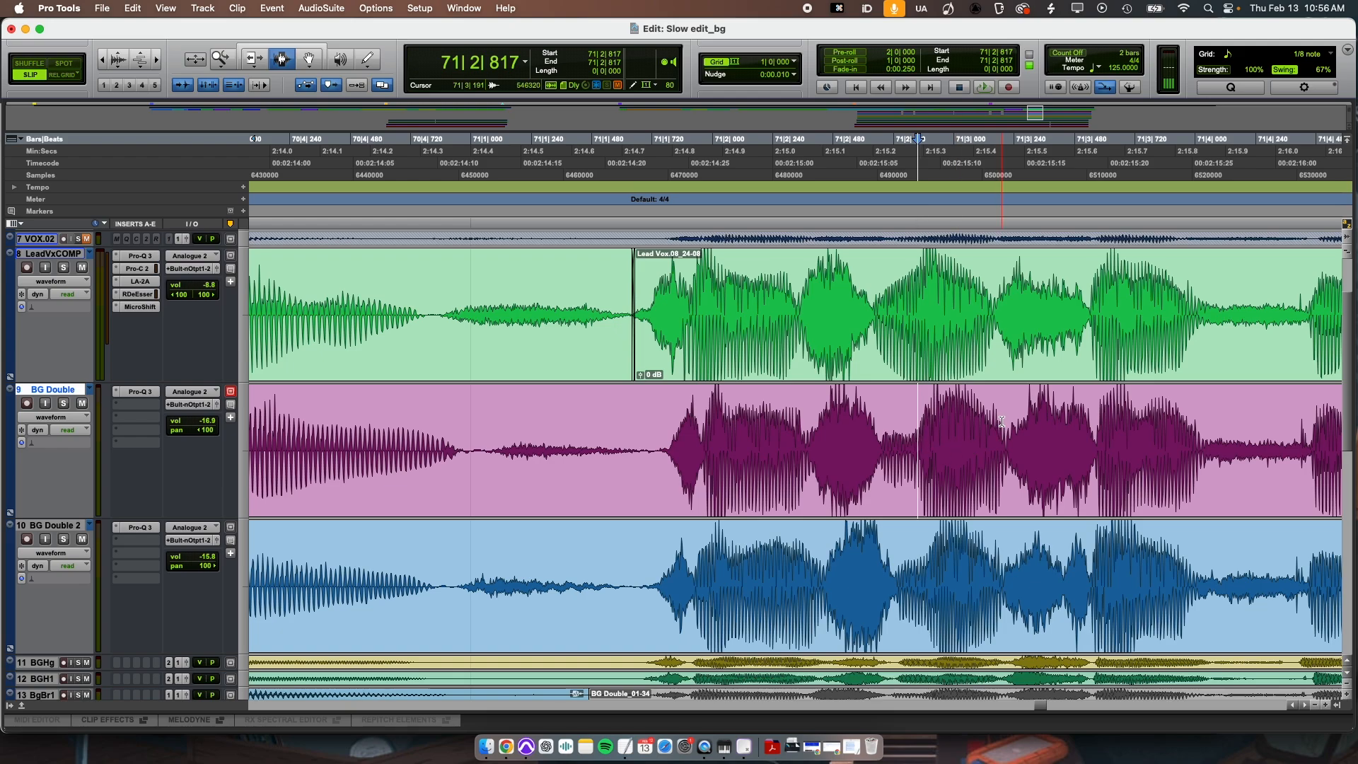
{"action": "left_click_drag", "start_coordinate": [1004, 424], "coordinate": [644, 565]}
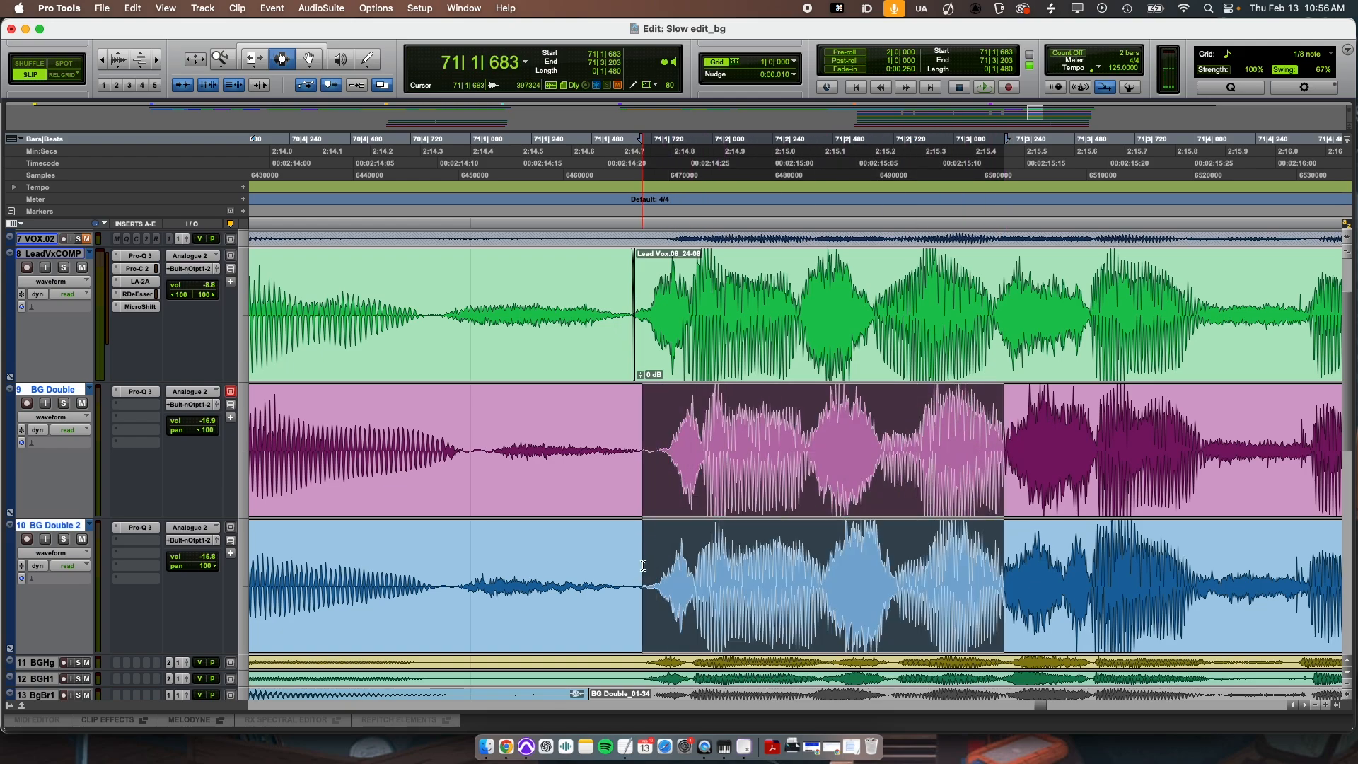
{"action": "key", "text": "b"}
{"action": "key", "text": "super+4"}
- Check the remaining words on both doubles against the lead vocal through bars 73 to 75
{"action": "scroll", "coordinate": [736, 453], "scroll_direction": "right", "scroll_amount": 10}
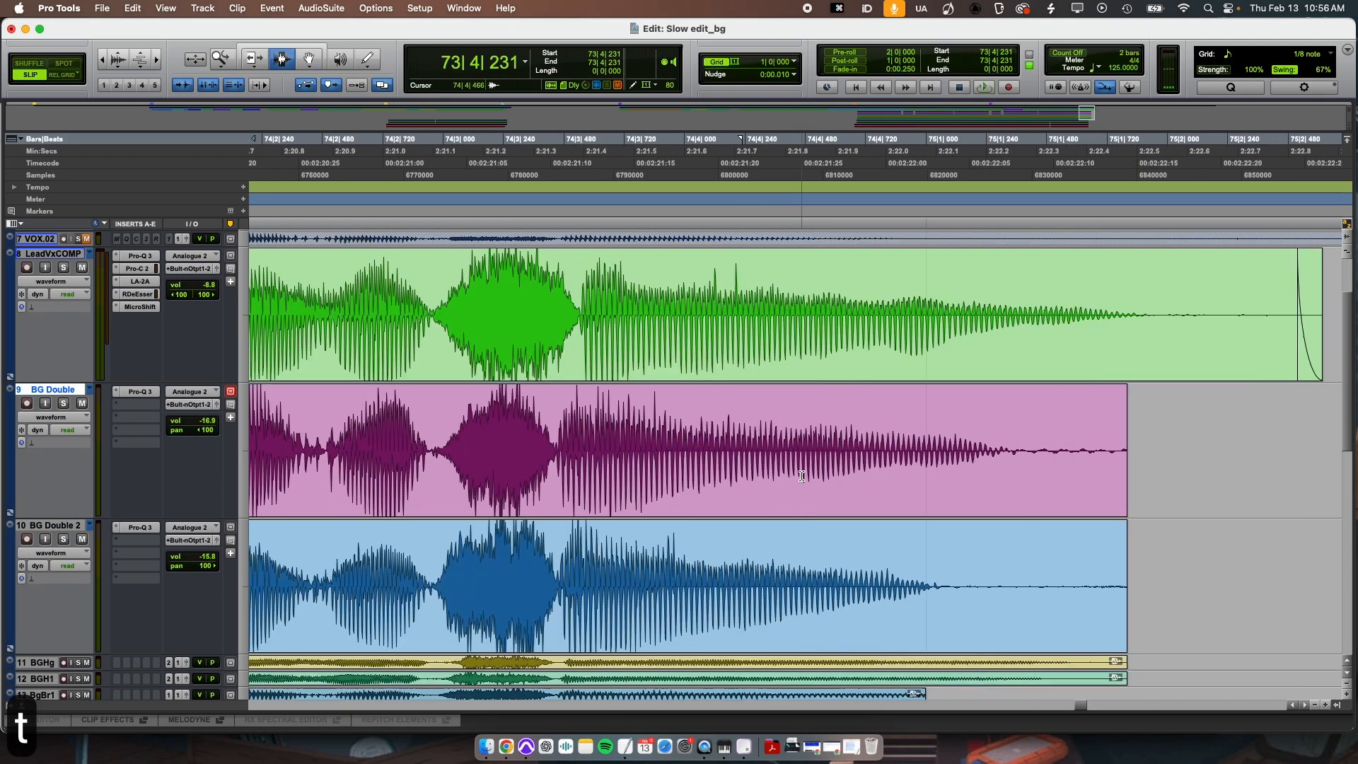
{"action": "key", "text": "r"}
{"action": "key", "text": "r"}
{"action": "key", "text": "t"}
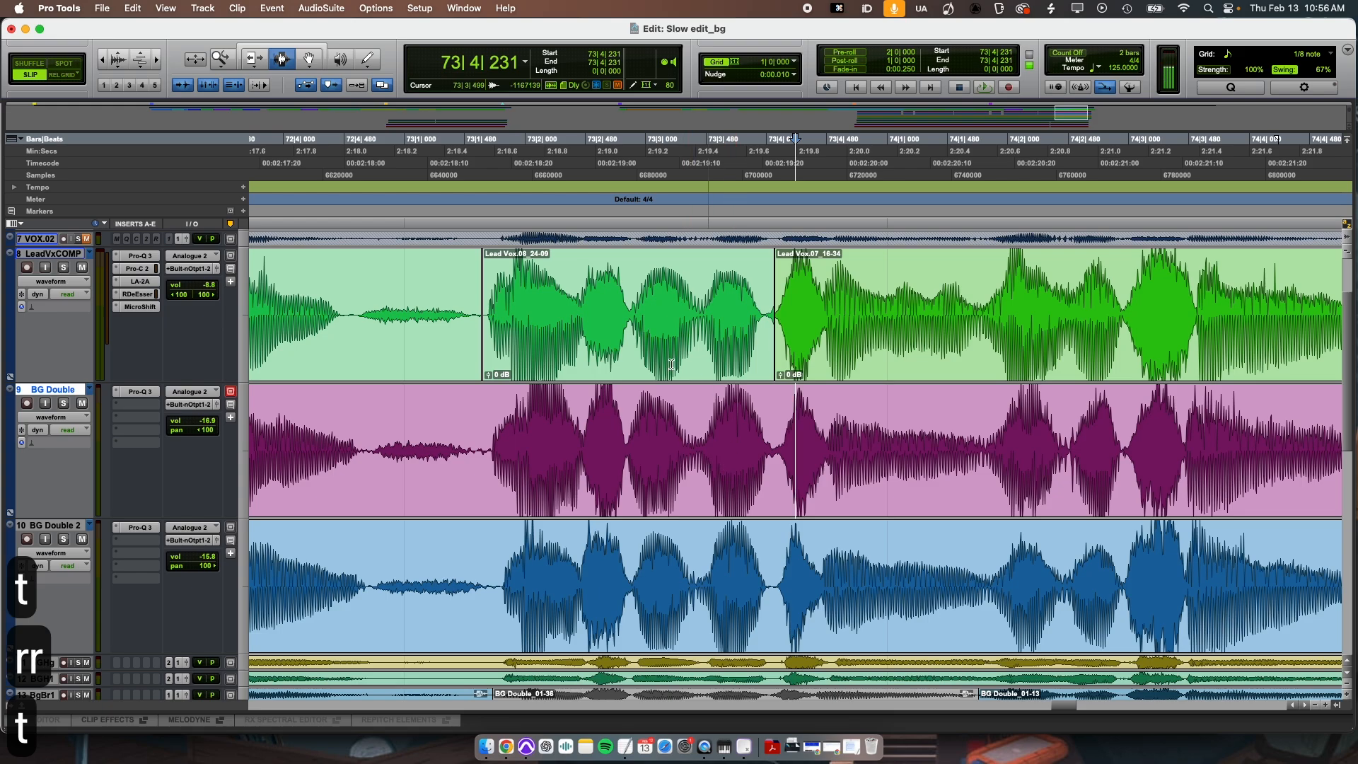
{"action": "scroll", "coordinate": [649, 368], "scroll_direction": "right", "scroll_amount": 2}
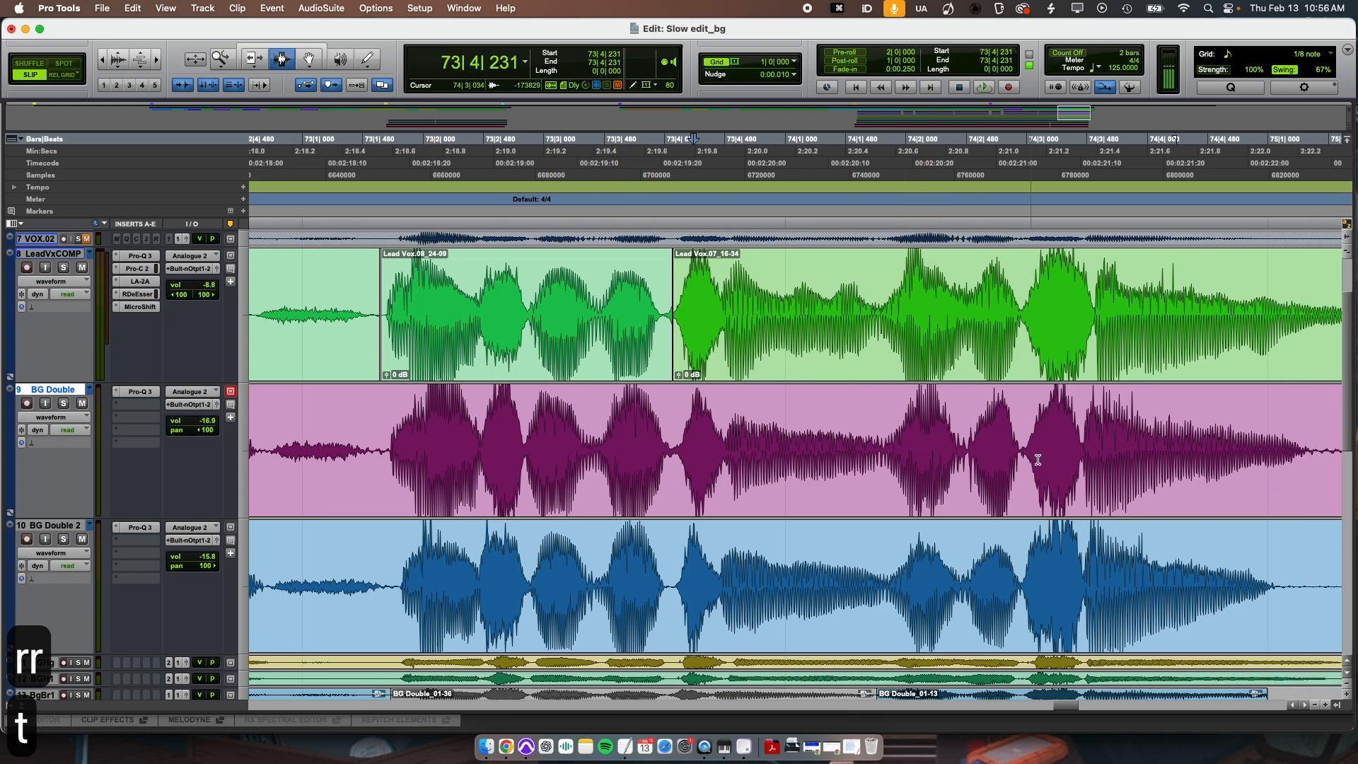
{"action": "key", "text": "r"}
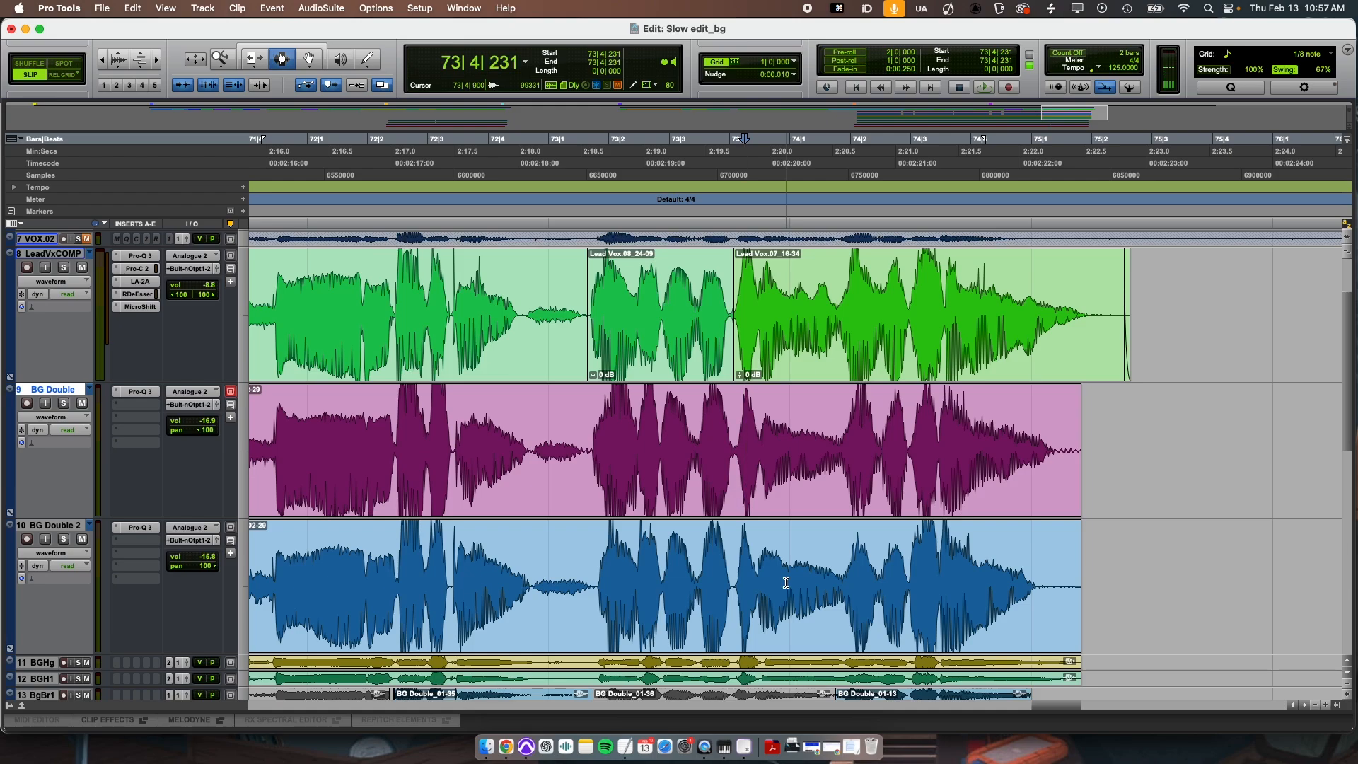
{"action": "key", "text": "r"}
{"action": "key", "text": "r"}
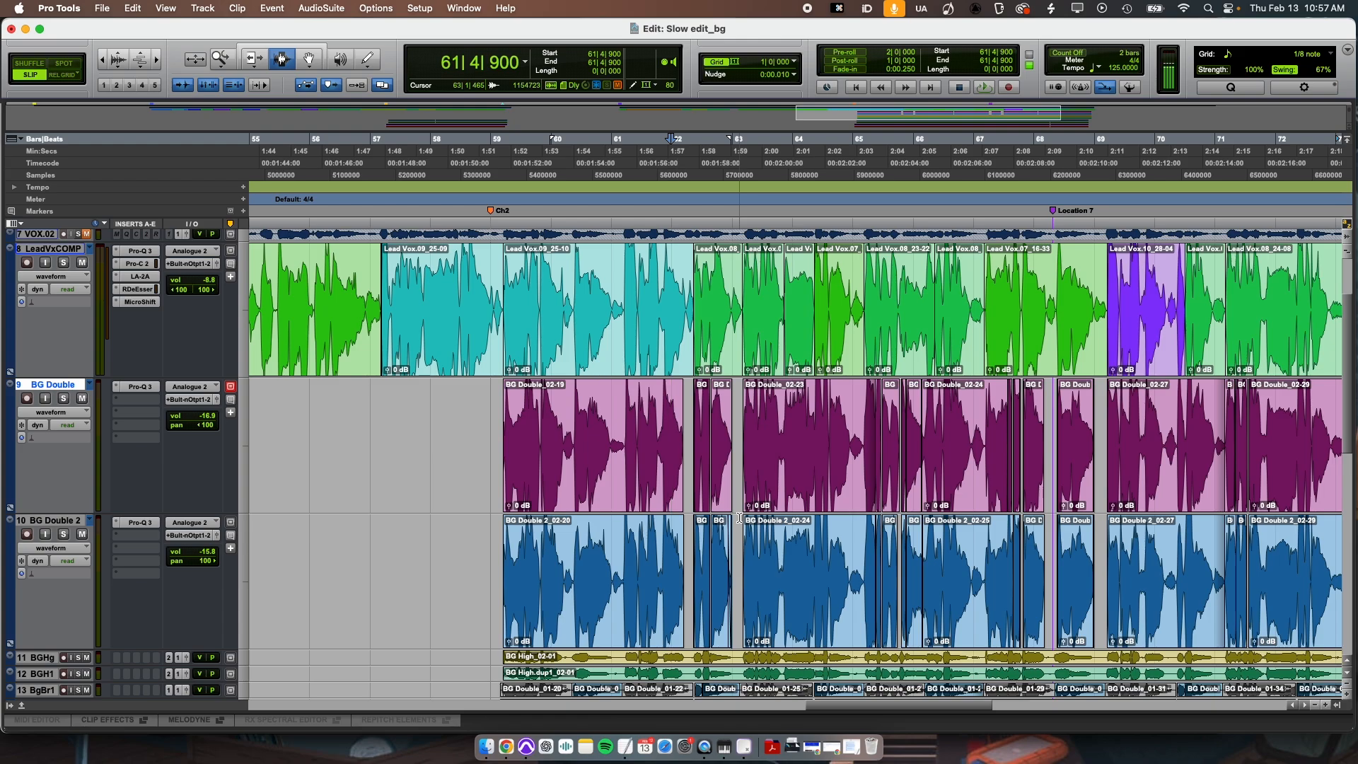
- Separate the last word of the bar 61 phrase, splitting BG Double at 61|4|070 and BG Double 2 at 61|4|080
{"action": "key", "text": "t"}
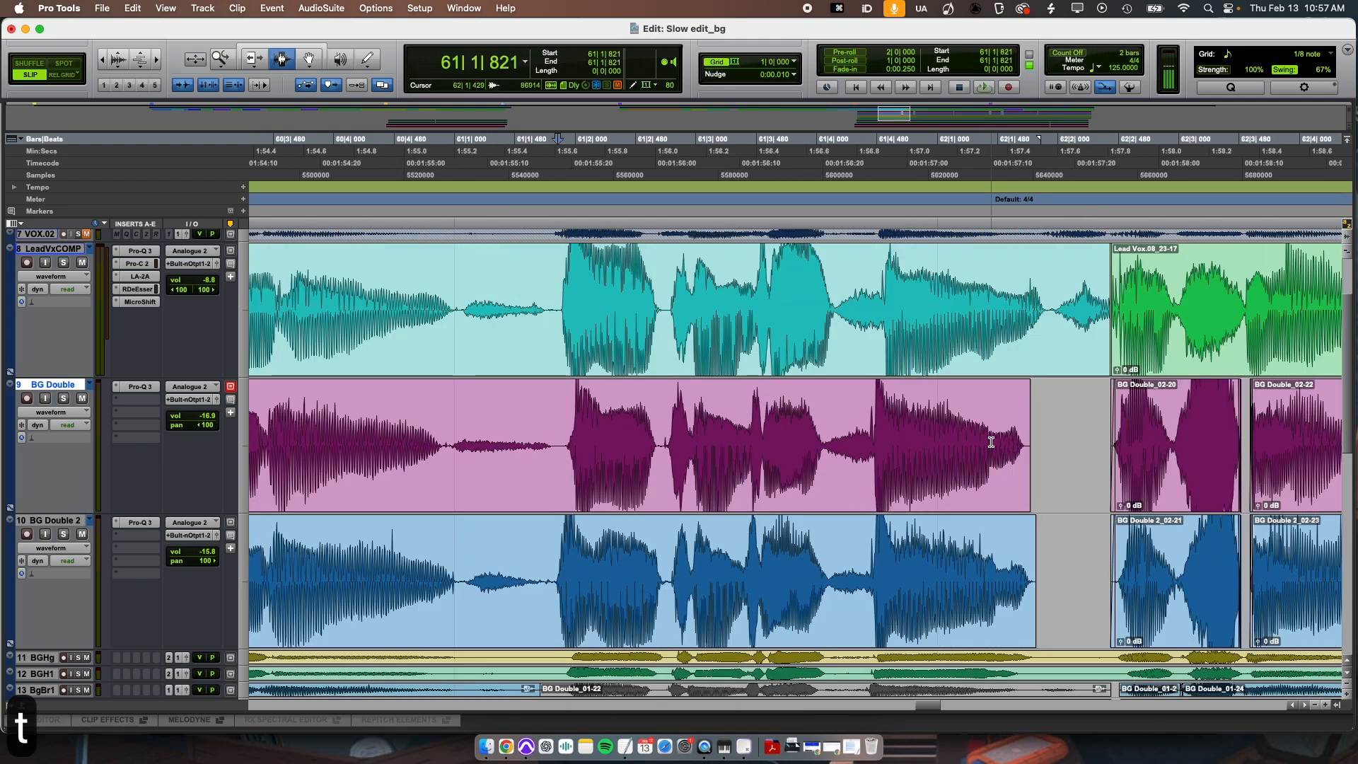
{"action": "left_click", "coordinate": [883, 411]}
{"action": "key", "text": "t"}
{"action": "key", "text": "t"}
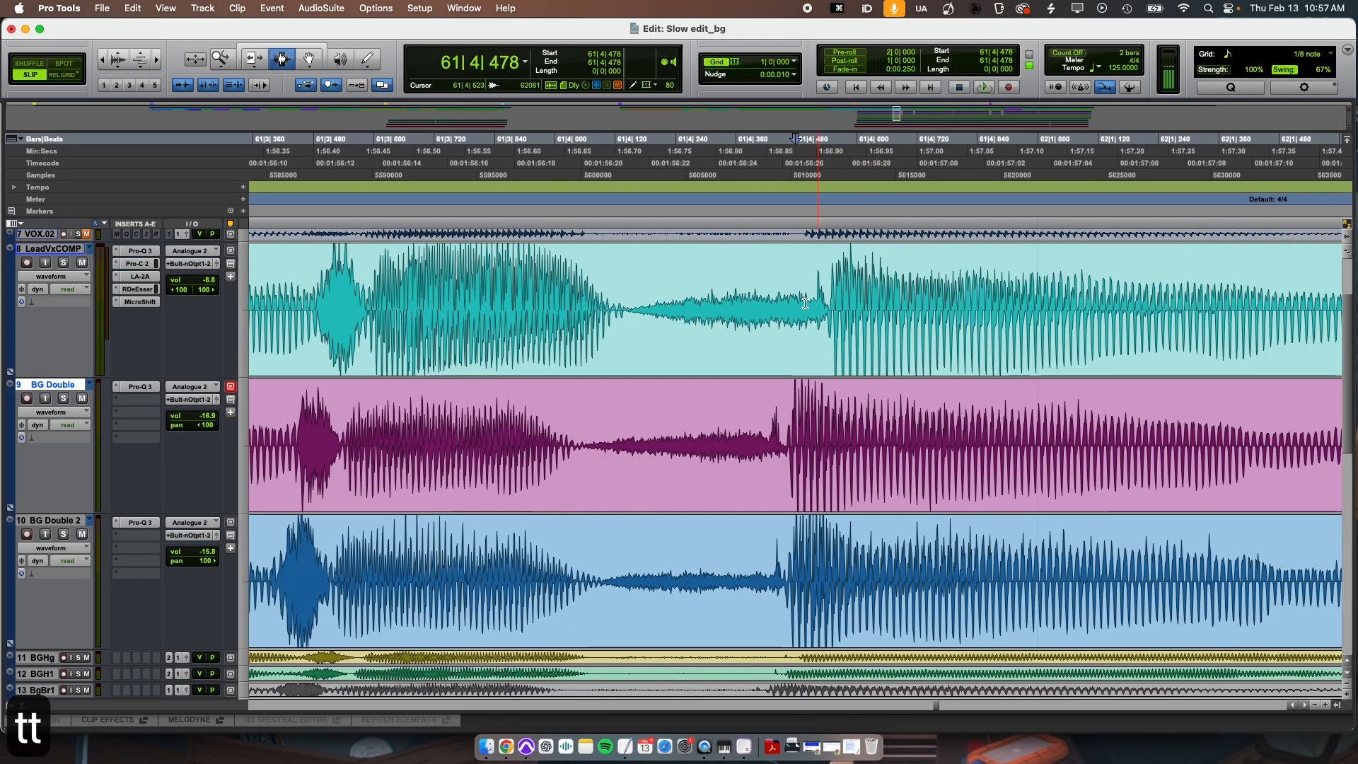
{"action": "left_click", "coordinate": [847, 309]}
{"action": "left_click", "coordinate": [782, 424]}
{"action": "left_click", "coordinate": [591, 481]}
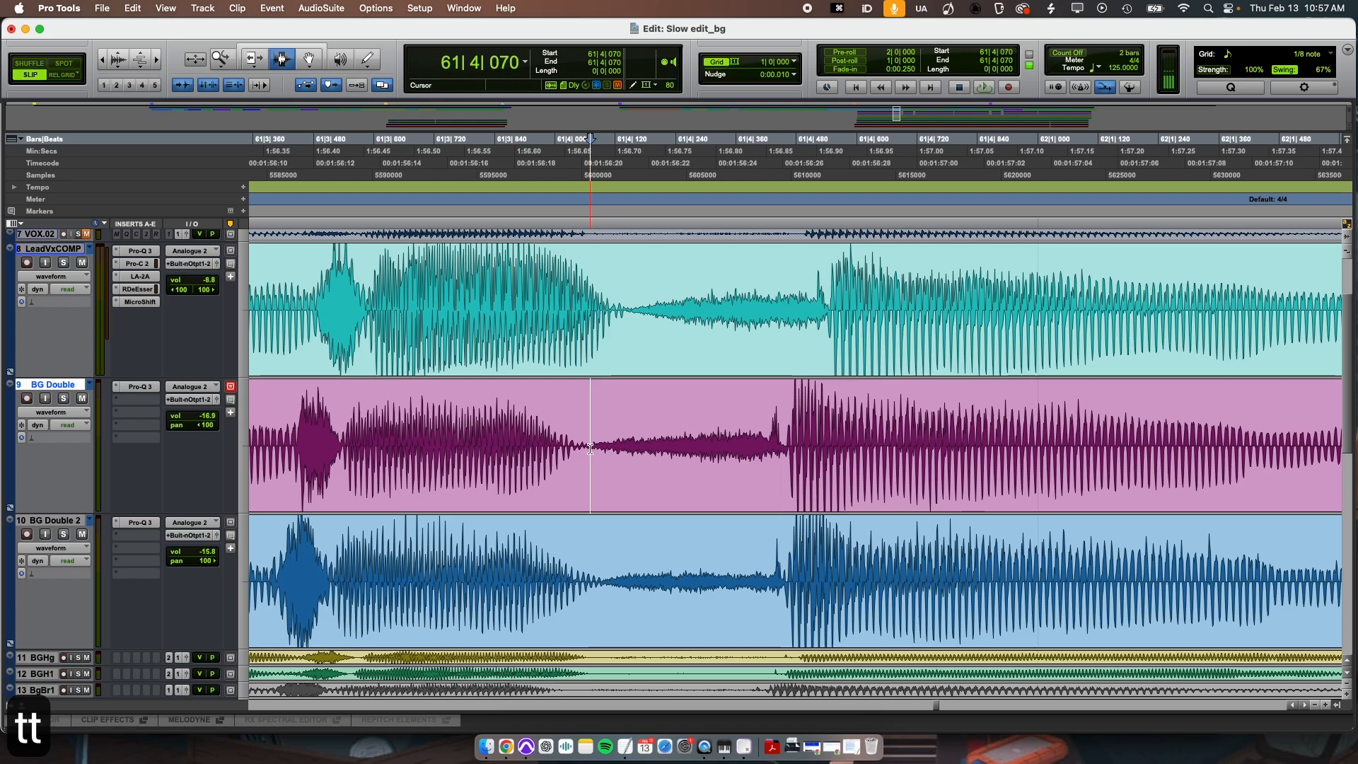
{"action": "key", "text": "b"}
{"action": "key", "text": "b"}
{"action": "key", "text": "r"}
- Move the separated last-word clips on both doubles to start at 61|4|131, lining the word up with the lead vocal
{"action": "key", "text": "super+4"}
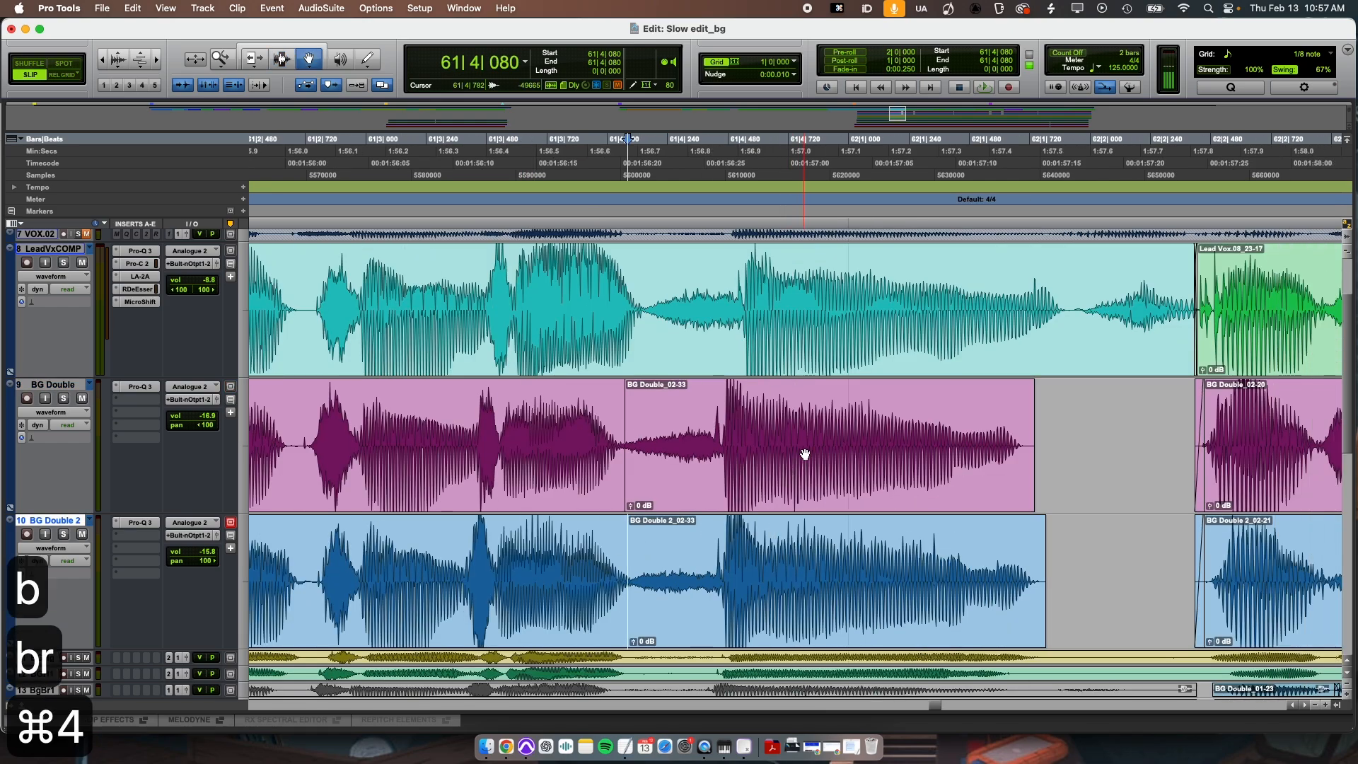
{"action": "left_click", "coordinate": [804, 449]}
{"action": "left_click", "coordinate": [785, 581], "text": "shift"}
{"action": "key", "text": "t"}
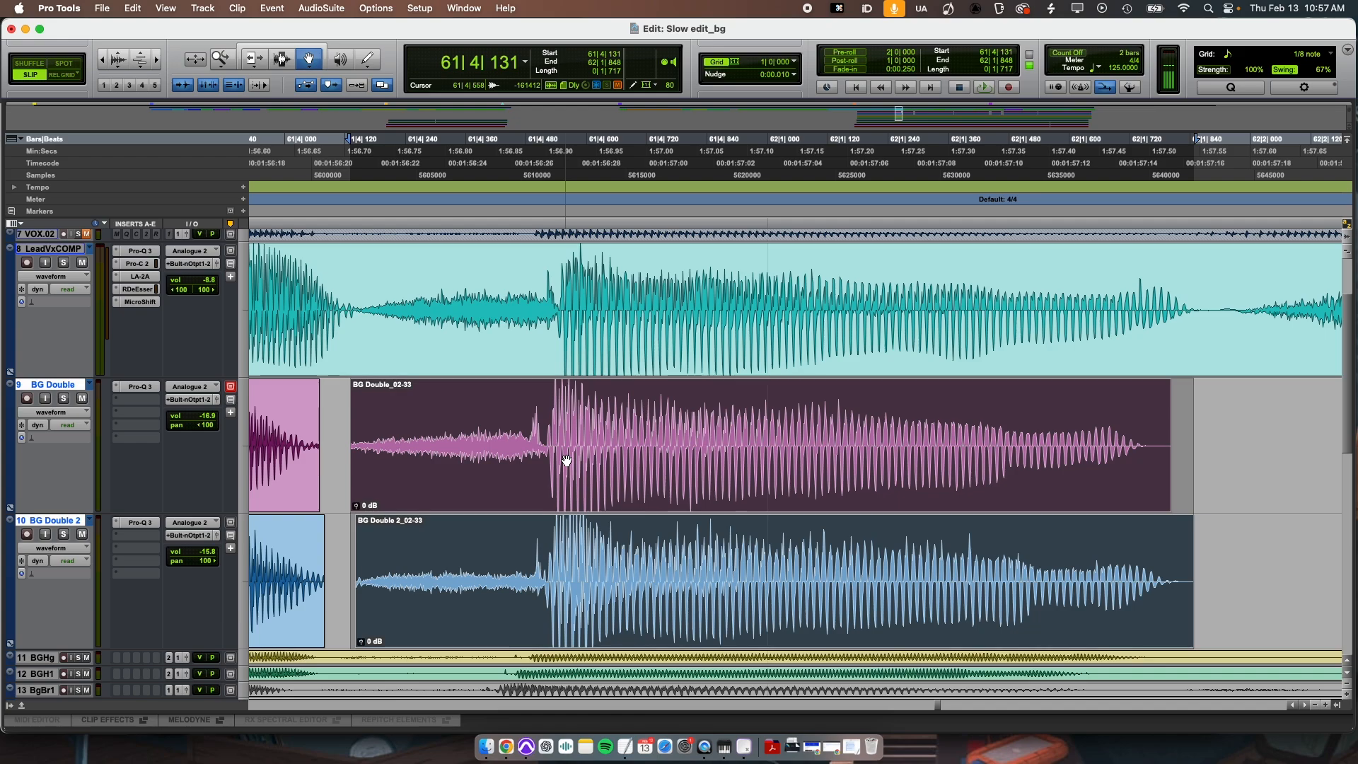
- Trim the end of the moved last-word clip on BG Double 2 to just after the word's tail
{"action": "key", "text": "r"}
{"action": "key", "text": "super+3"}
{"action": "left_click_drag", "start_coordinate": [1056, 472], "coordinate": [971, 456]}
{"action": "left_click", "coordinate": [1005, 459]}
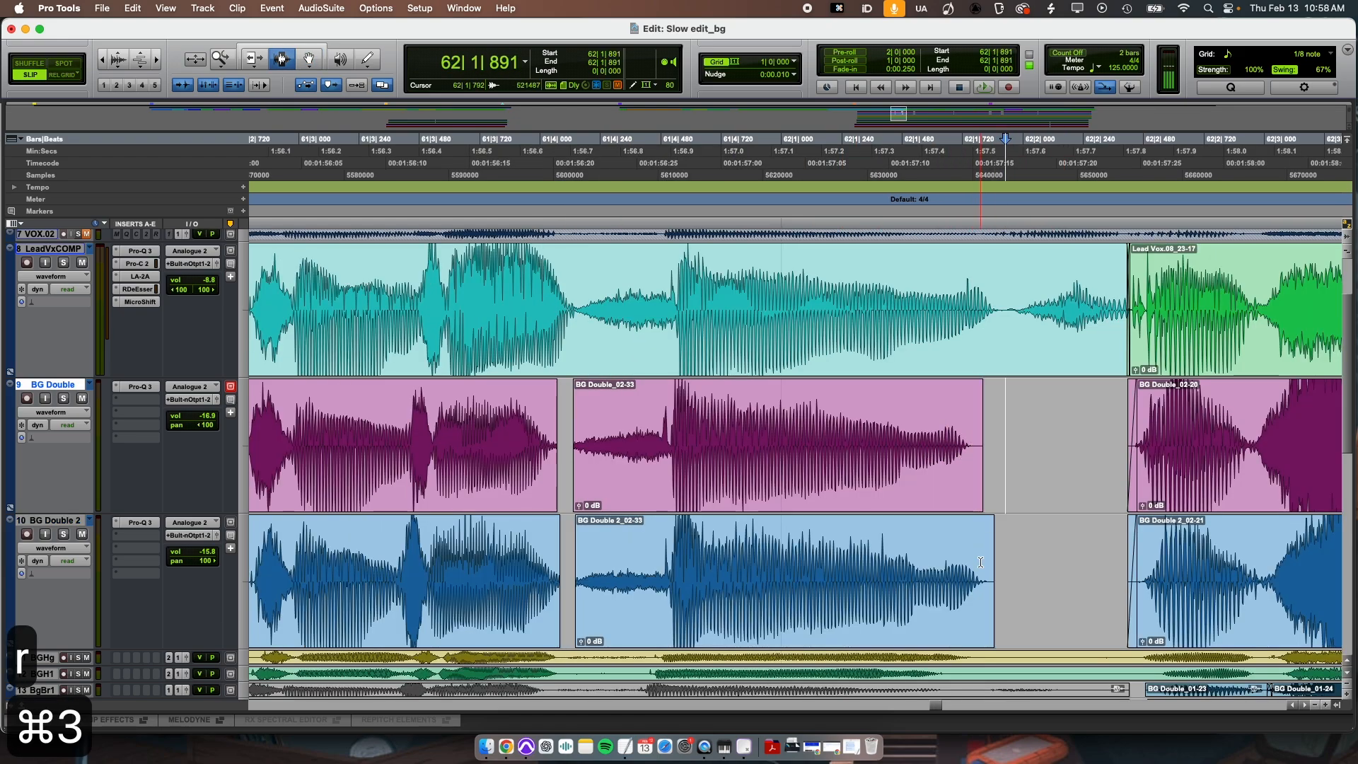
{"action": "left_click", "coordinate": [981, 584]}
{"action": "key", "text": "s"}
- Fade out the ends of the last-word clips on both doubles, starting at 62|1|570 on BG Double
{"action": "left_click_drag", "start_coordinate": [988, 585], "coordinate": [942, 584]}
{"action": "key", "text": "f"}
{"action": "left_click_drag", "start_coordinate": [999, 474], "coordinate": [925, 472]}
{"action": "key", "text": "f"}
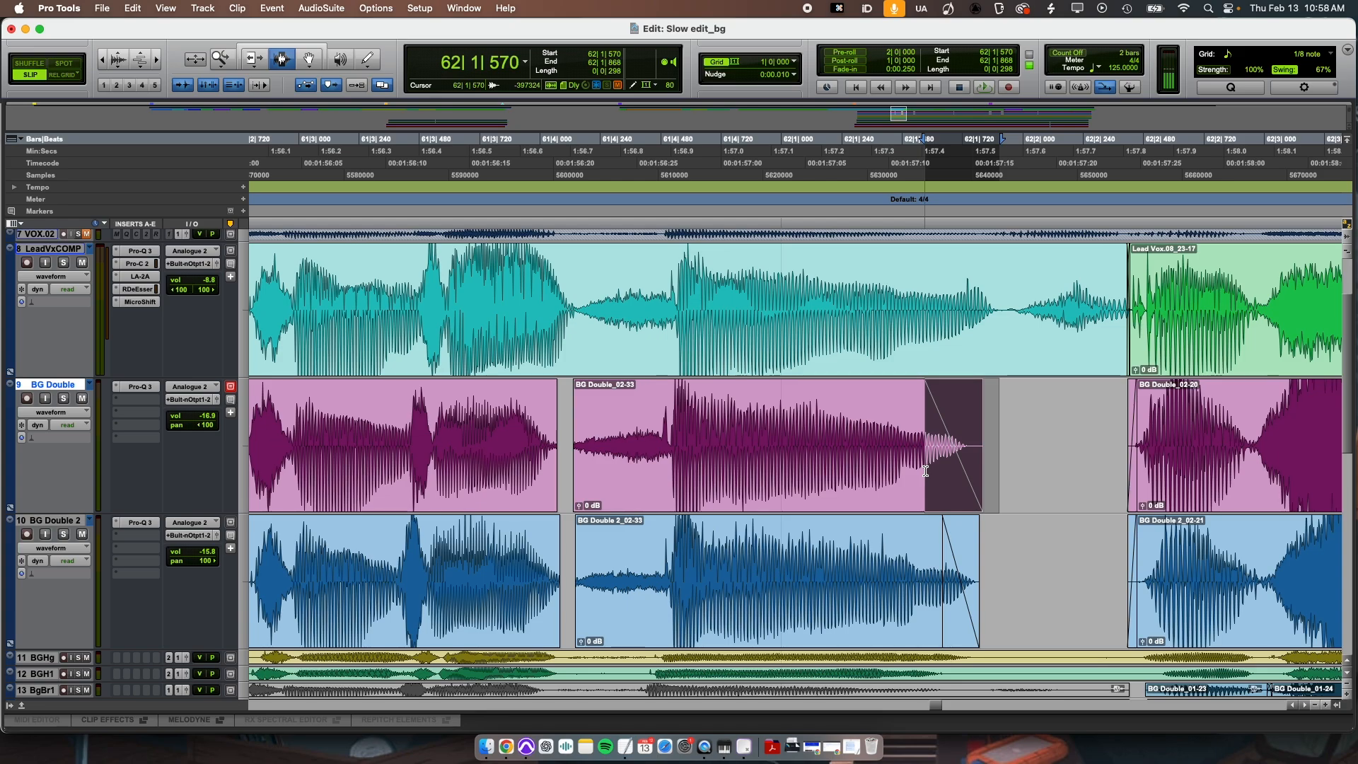
- Review both doubles against the lead vocal from bar 62 back to the start of the section at bar 59
{"action": "key", "text": "r"}
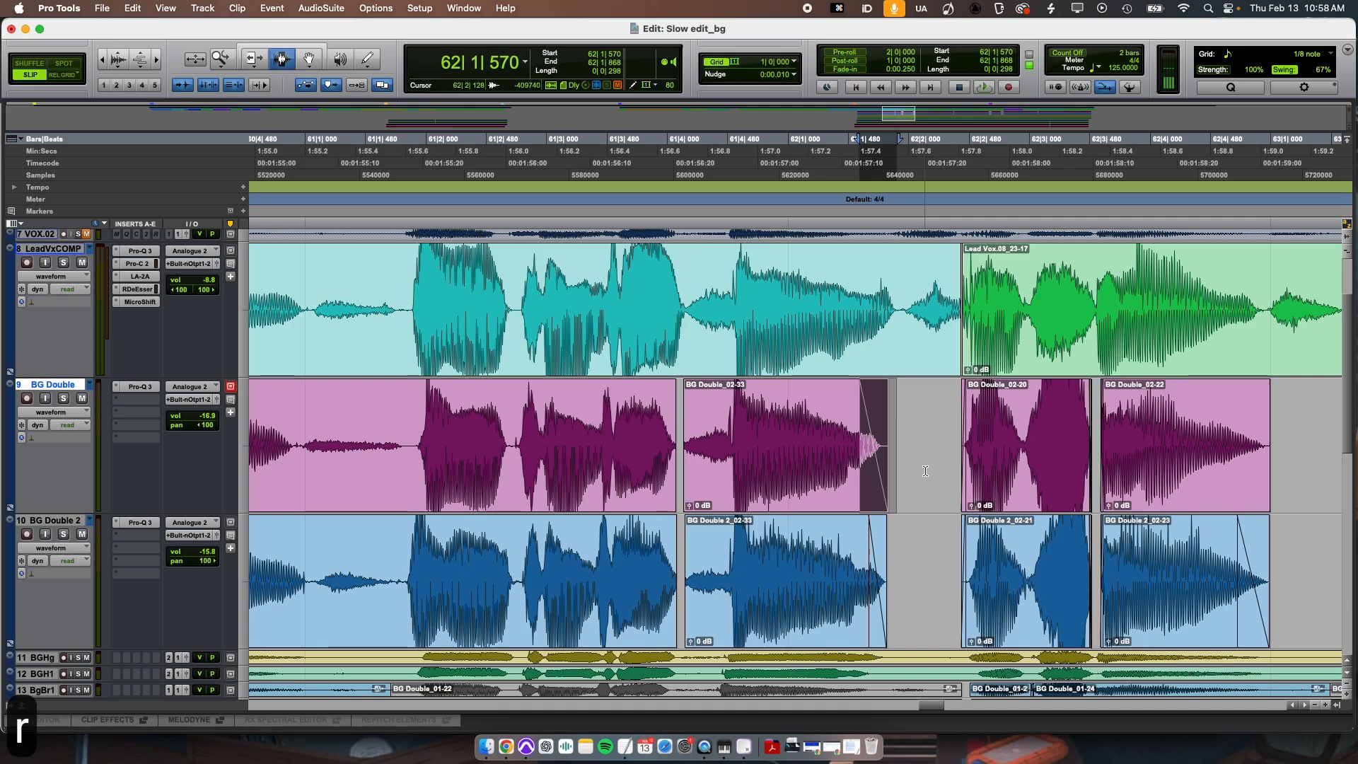
{"action": "scroll", "coordinate": [900, 483], "scroll_direction": "left", "scroll_amount": 3}
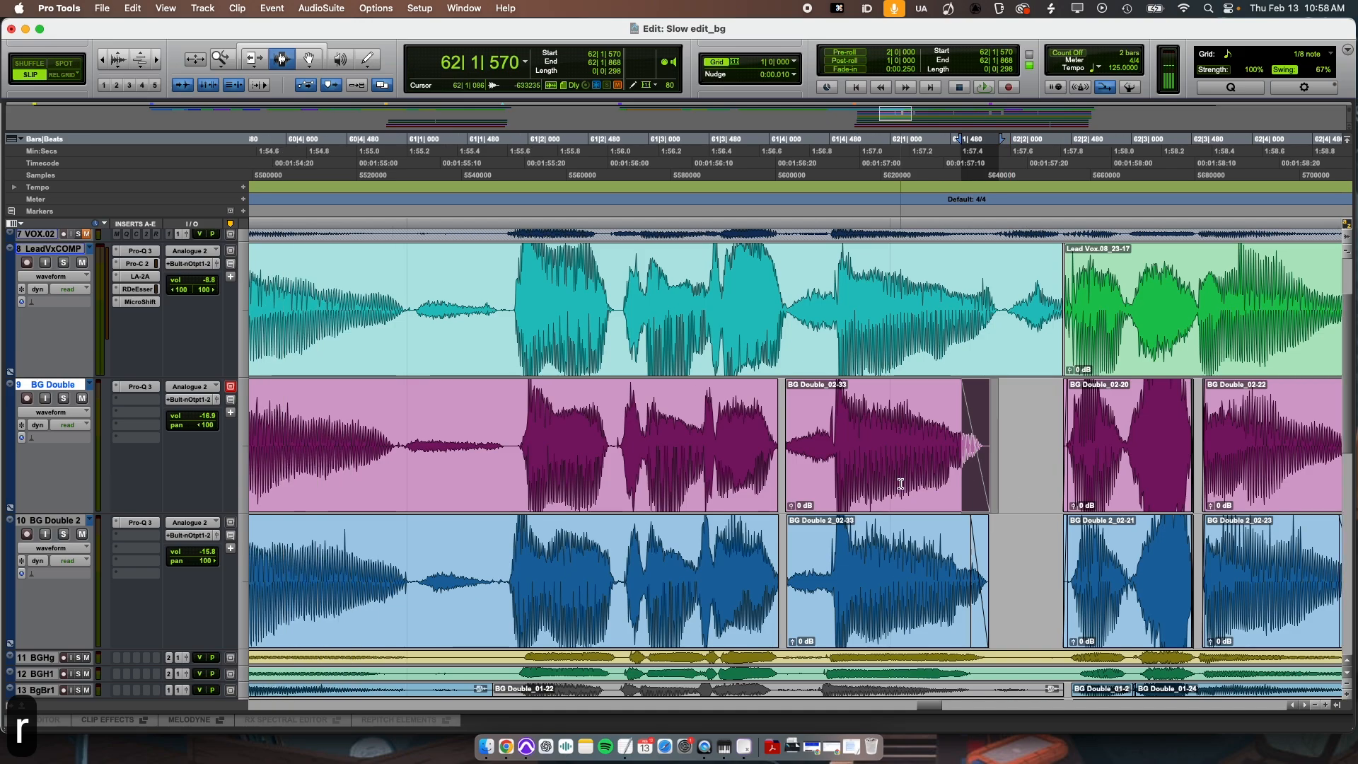
{"action": "scroll", "coordinate": [901, 483], "scroll_direction": "left", "scroll_amount": 10}
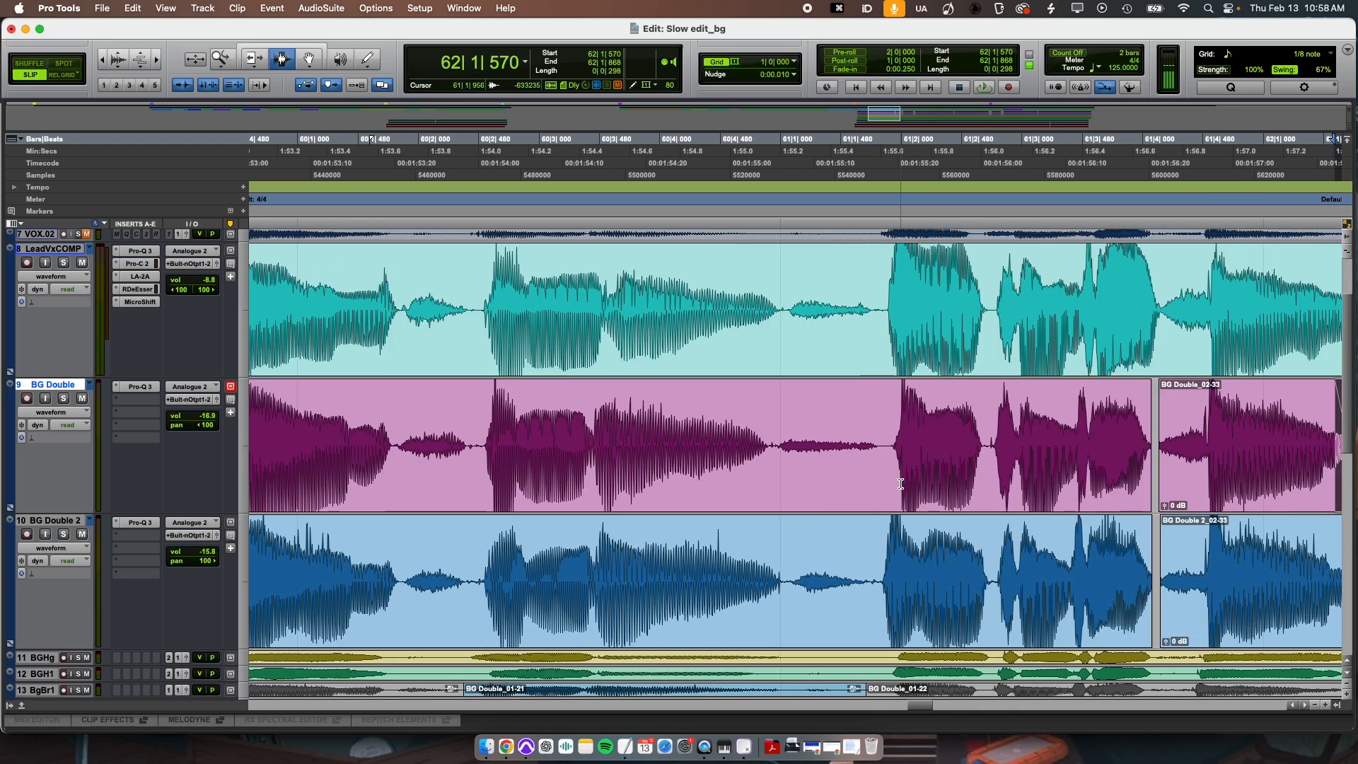
{"action": "scroll", "coordinate": [900, 483], "scroll_direction": "left", "scroll_amount": 15}
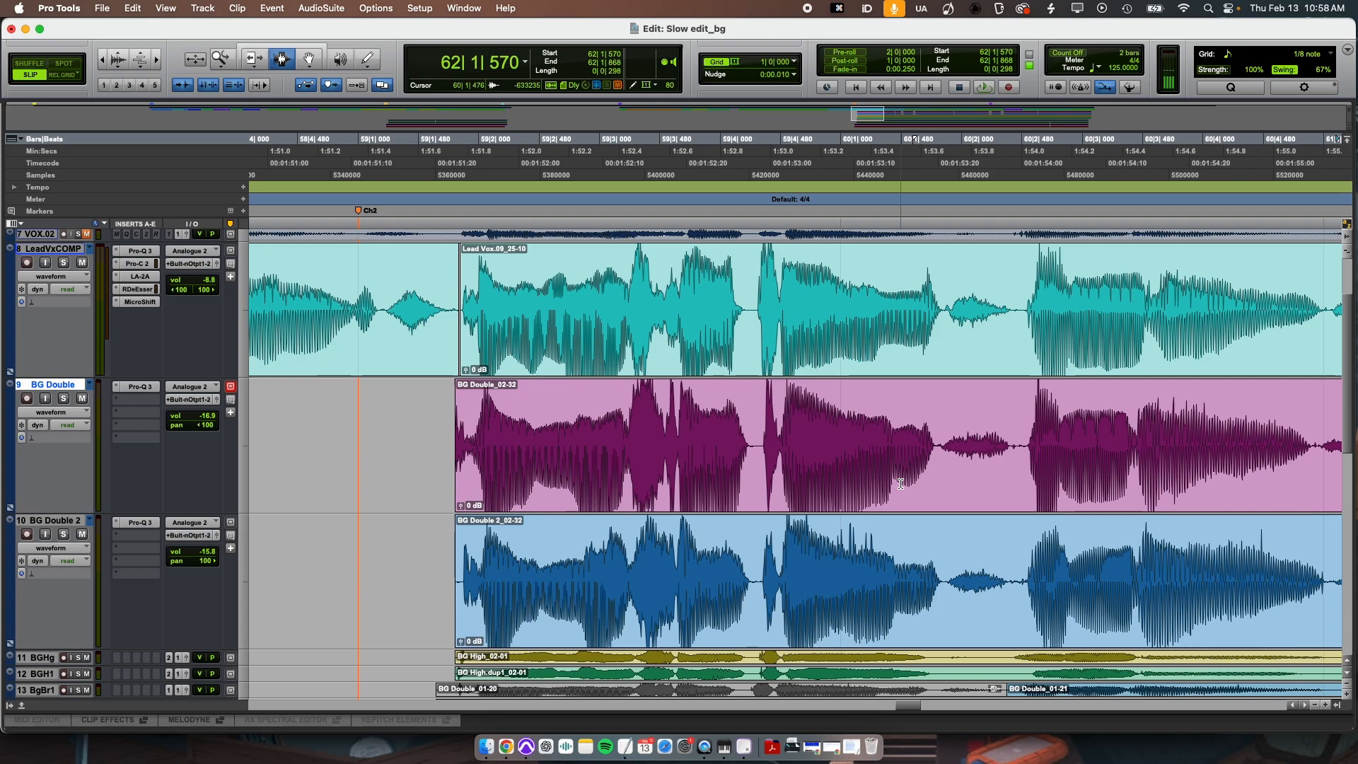
{"action": "scroll", "coordinate": [899, 477], "scroll_direction": "left", "scroll_amount": 5}
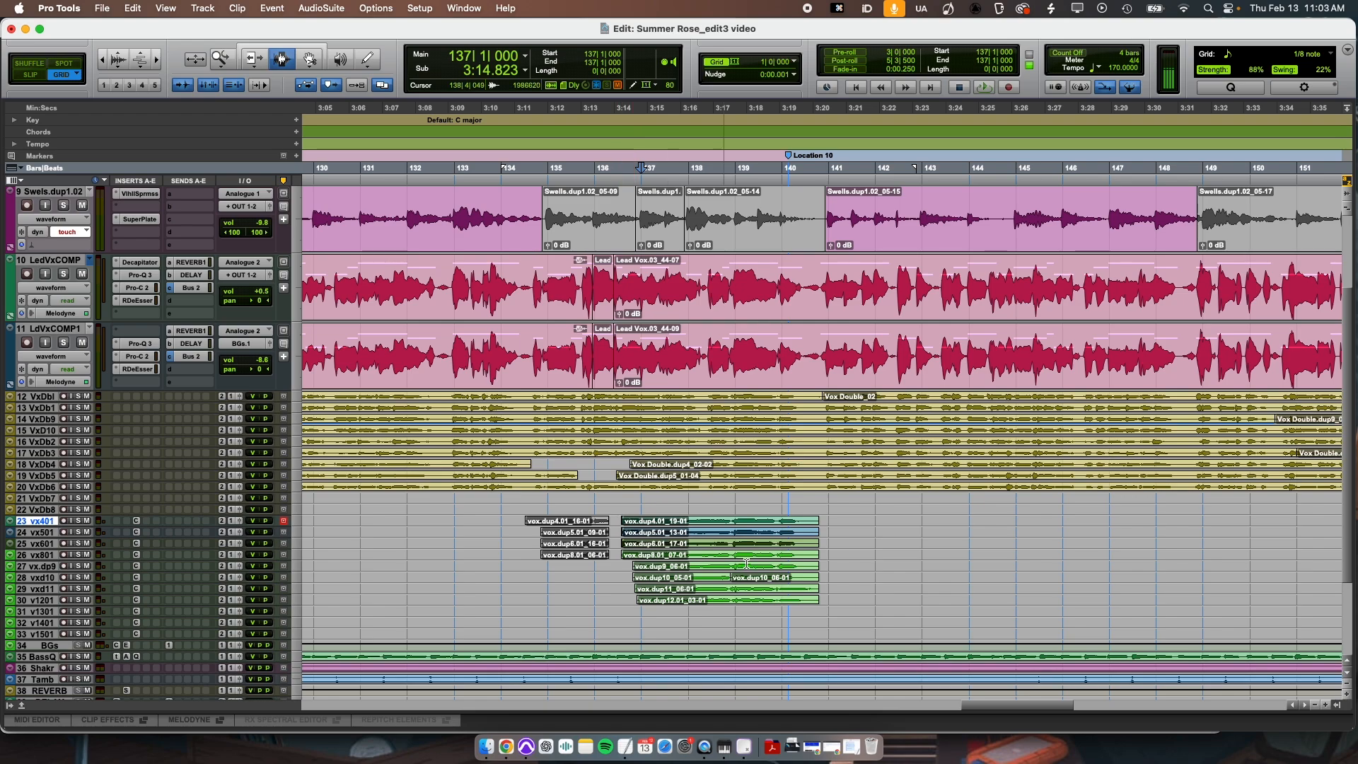
- Select bar 137 across the vocal double and vox tracks 12 to 31 and increase their track heights
{"action": "left_click_drag", "start_coordinate": [790, 521], "coordinate": [836, 532]}
{"action": "left_click", "coordinate": [692, 522]}
{"action": "left_click_drag", "start_coordinate": [629, 397], "coordinate": [706, 611]}
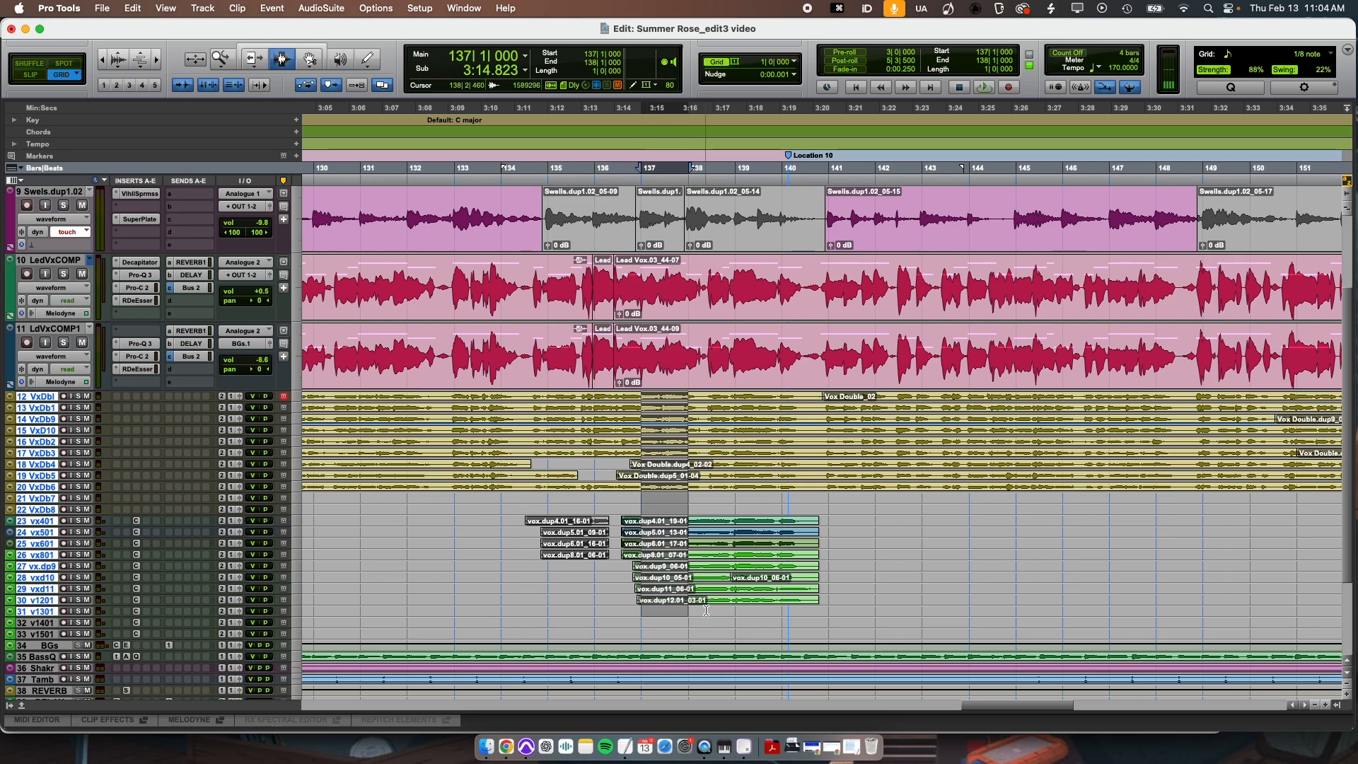
{"action": "key", "text": "ctrl+Up"}
{"action": "key", "text": "ctrl+Up"}
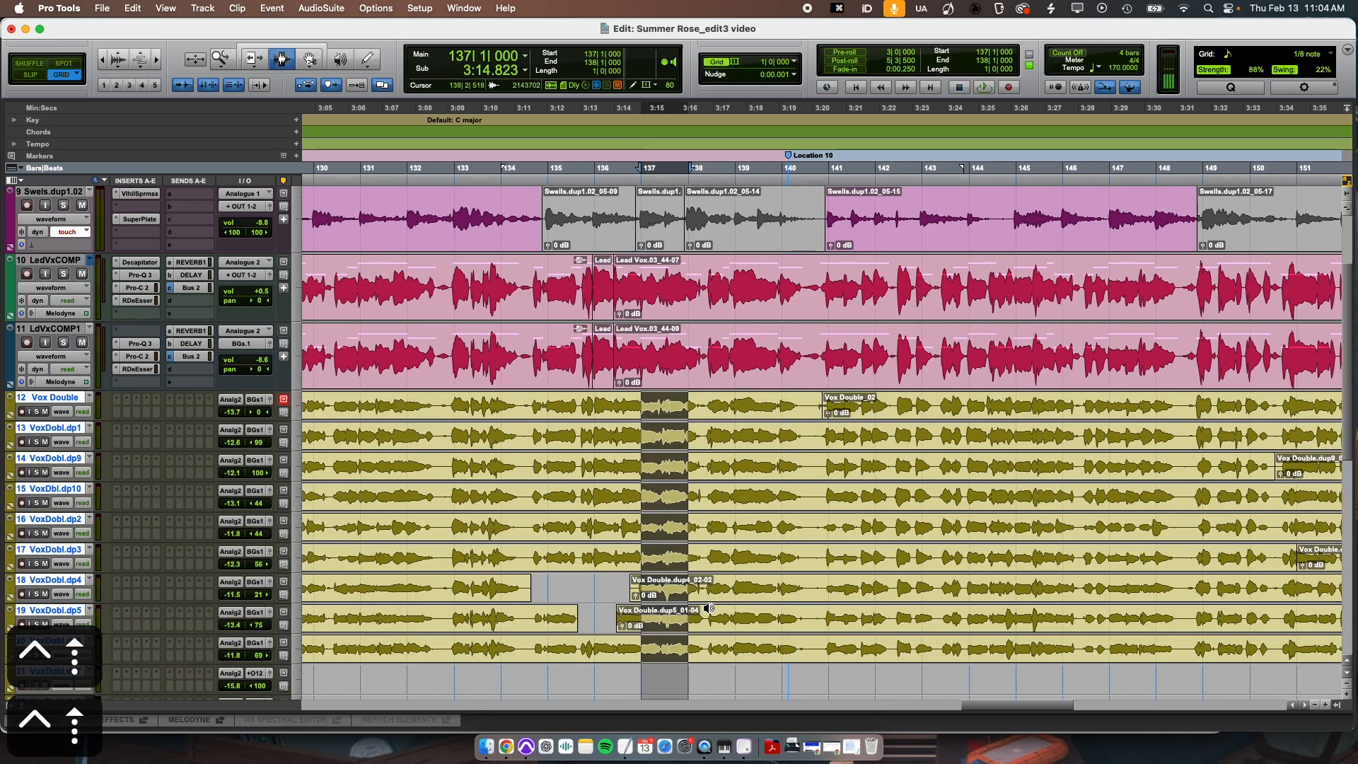
- Play back the stacked vocal doubles and vox tracks in the arrangement from 136|1|000
{"action": "scroll", "coordinate": [802, 383], "scroll_direction": "down", "scroll_amount": 5}
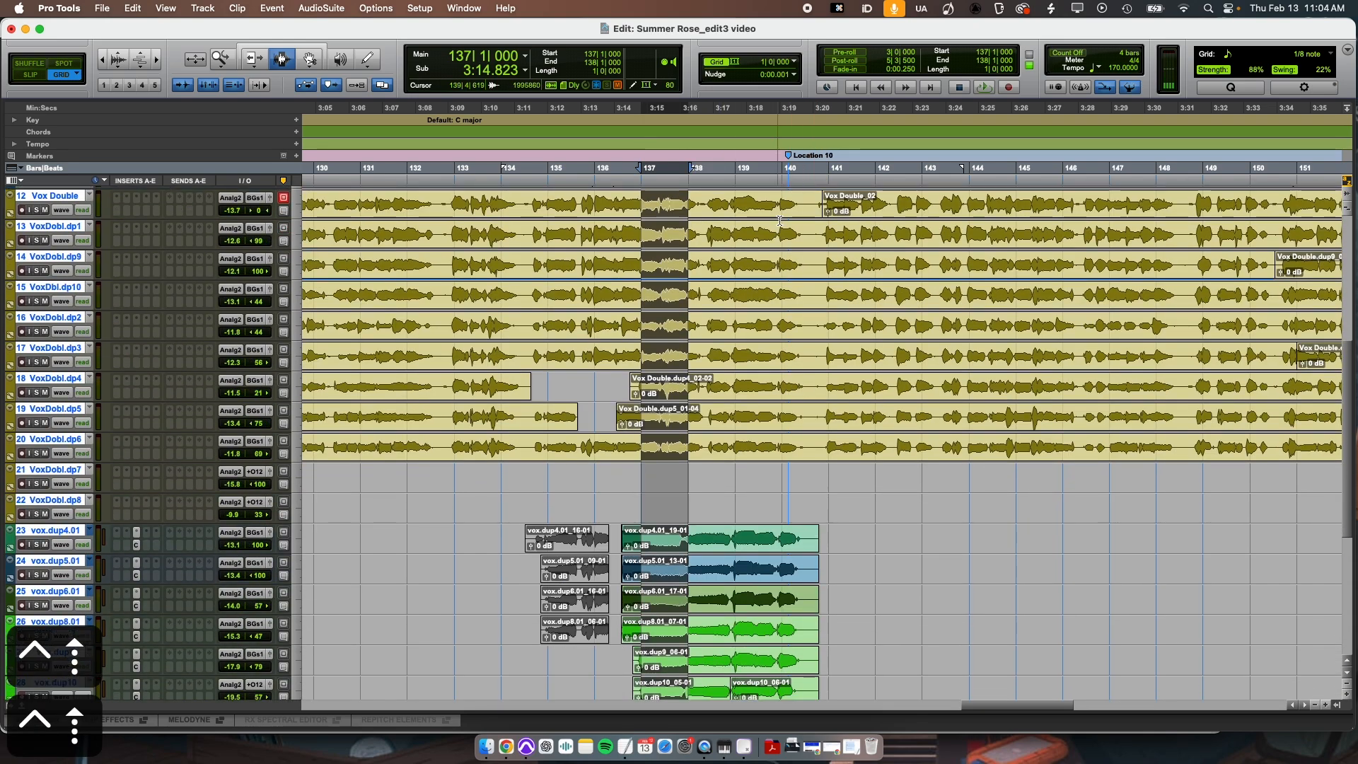
{"action": "left_click", "coordinate": [774, 227]}
{"action": "left_click_drag", "start_coordinate": [774, 228], "coordinate": [827, 683]}
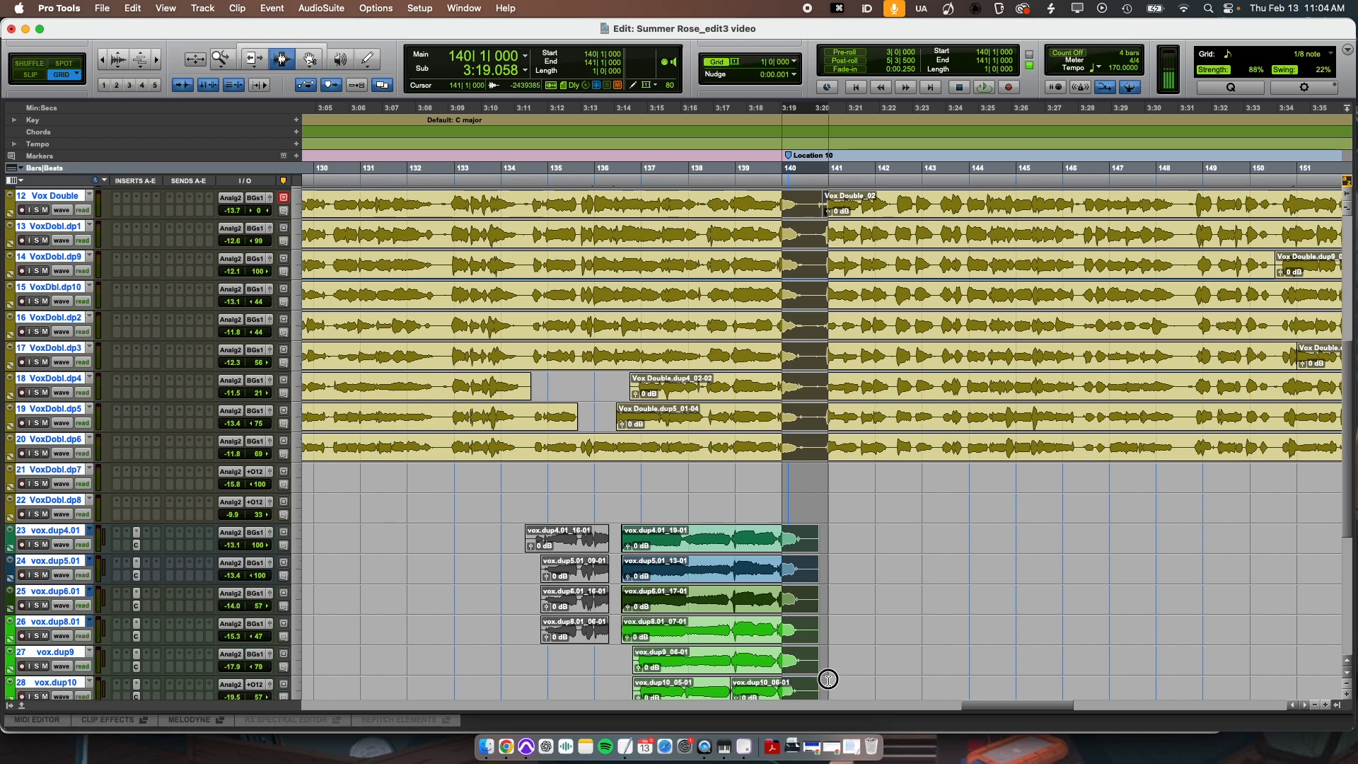
{"action": "left_click", "coordinate": [619, 541]}
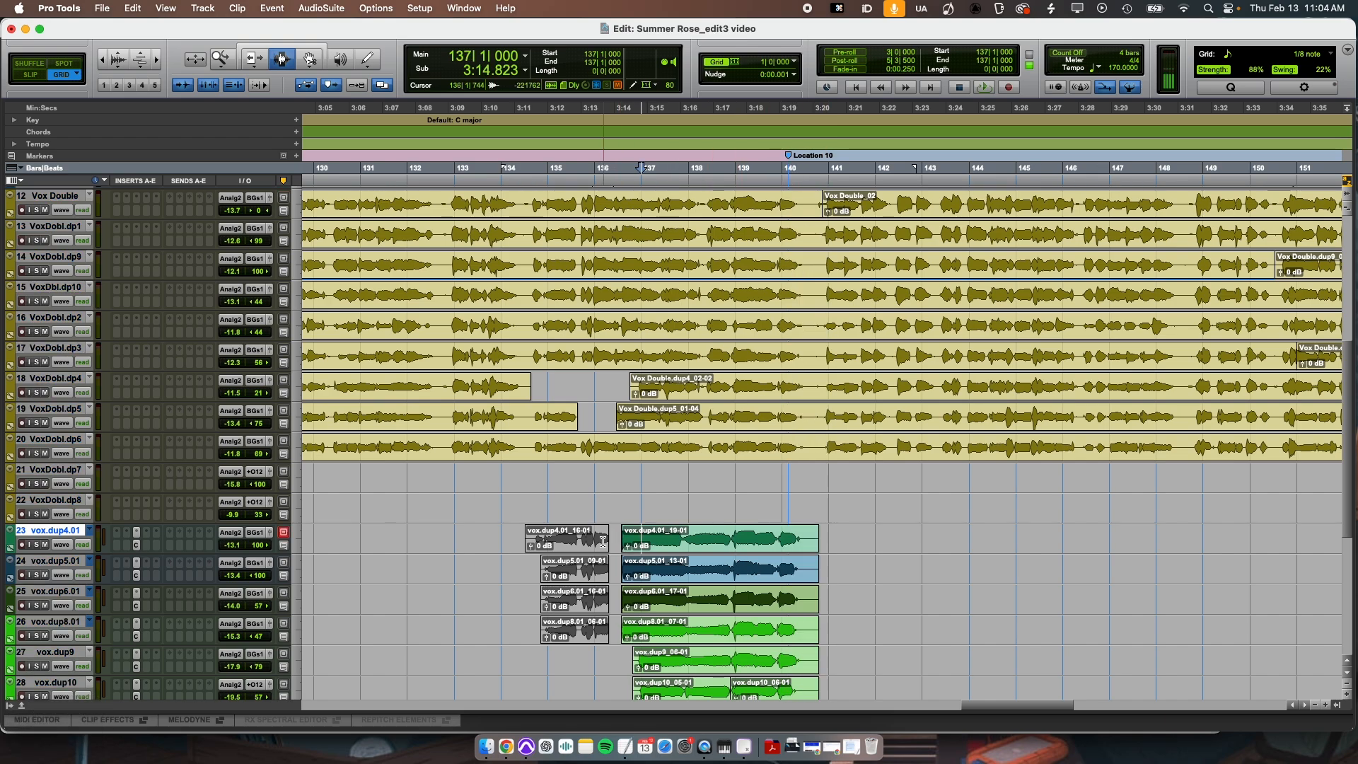
{"action": "key", "text": "space"}
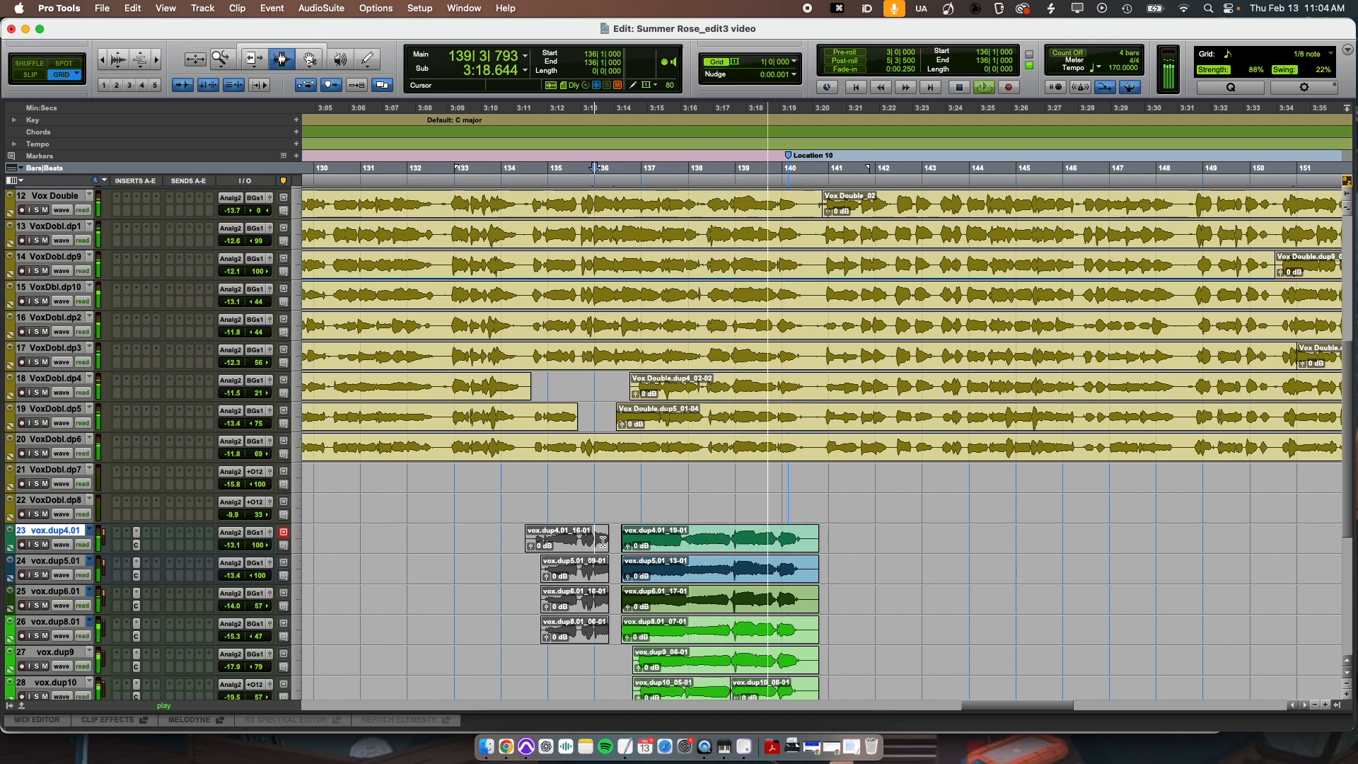
{"action": "key", "text": "space"}
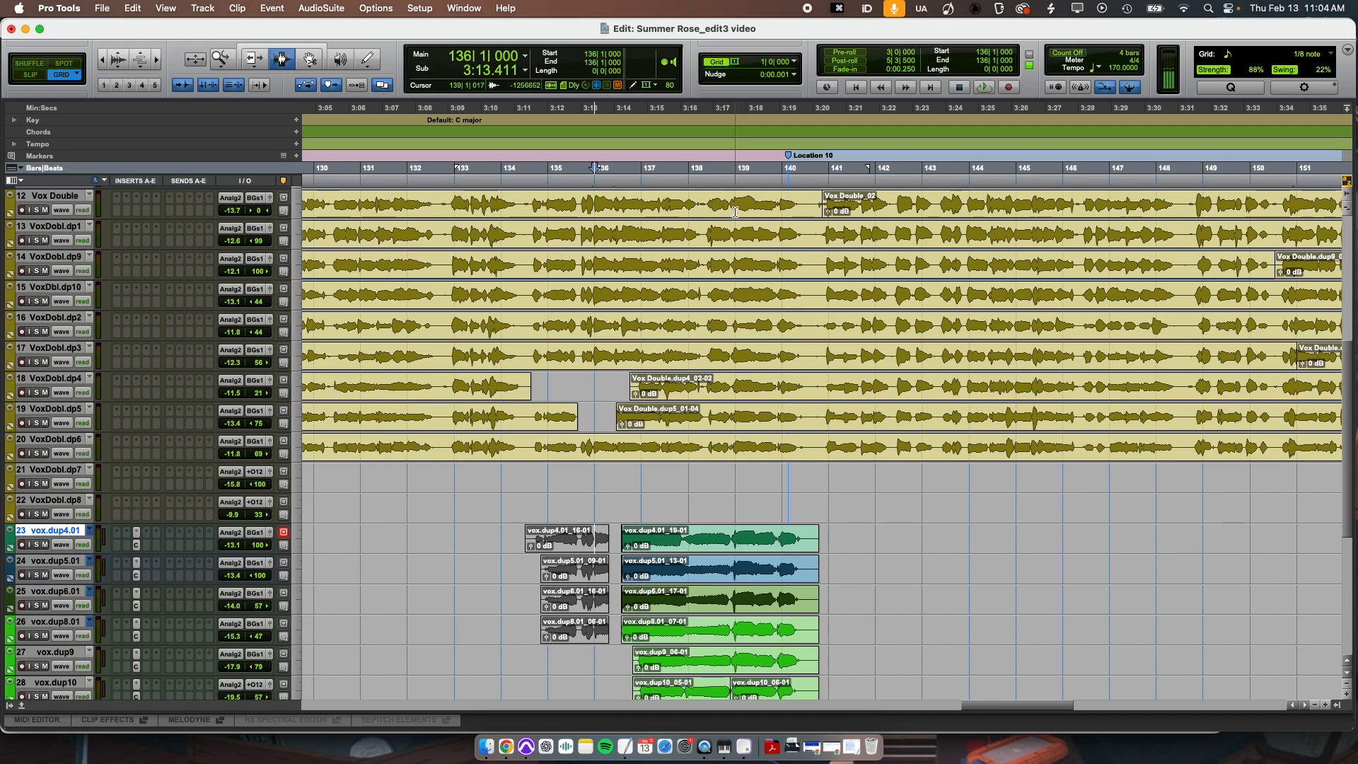
- Select bar 139 across the doubles and vox tracks 12 to 30 and solo those tracks
{"action": "scroll", "coordinate": [735, 211], "scroll_direction": "up", "scroll_amount": 1}
{"action": "scroll", "coordinate": [736, 211], "scroll_direction": "down", "scroll_amount": 1}
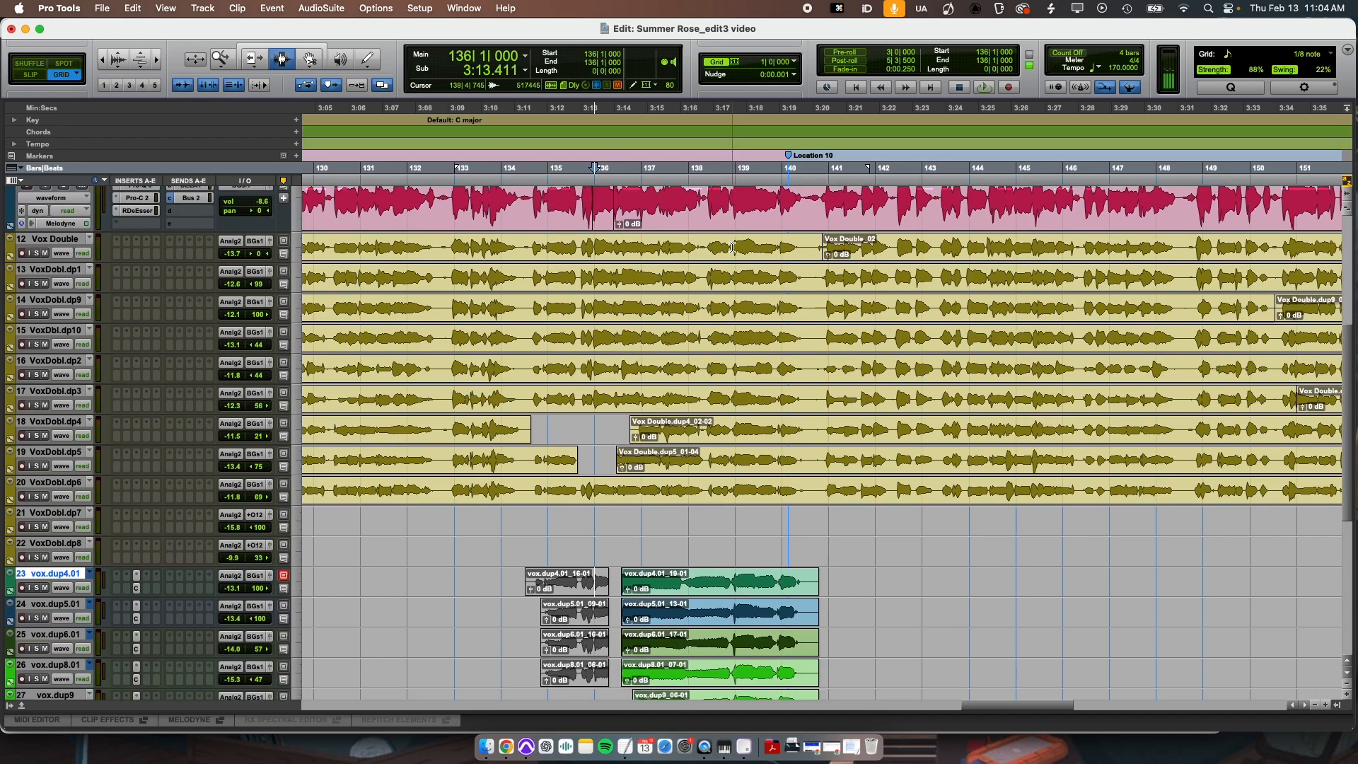
{"action": "left_click_drag", "start_coordinate": [733, 247], "coordinate": [771, 501]}
{"action": "key", "text": "shift+s"}
{"action": "scroll", "coordinate": [771, 505], "scroll_direction": "up", "scroll_amount": 3}
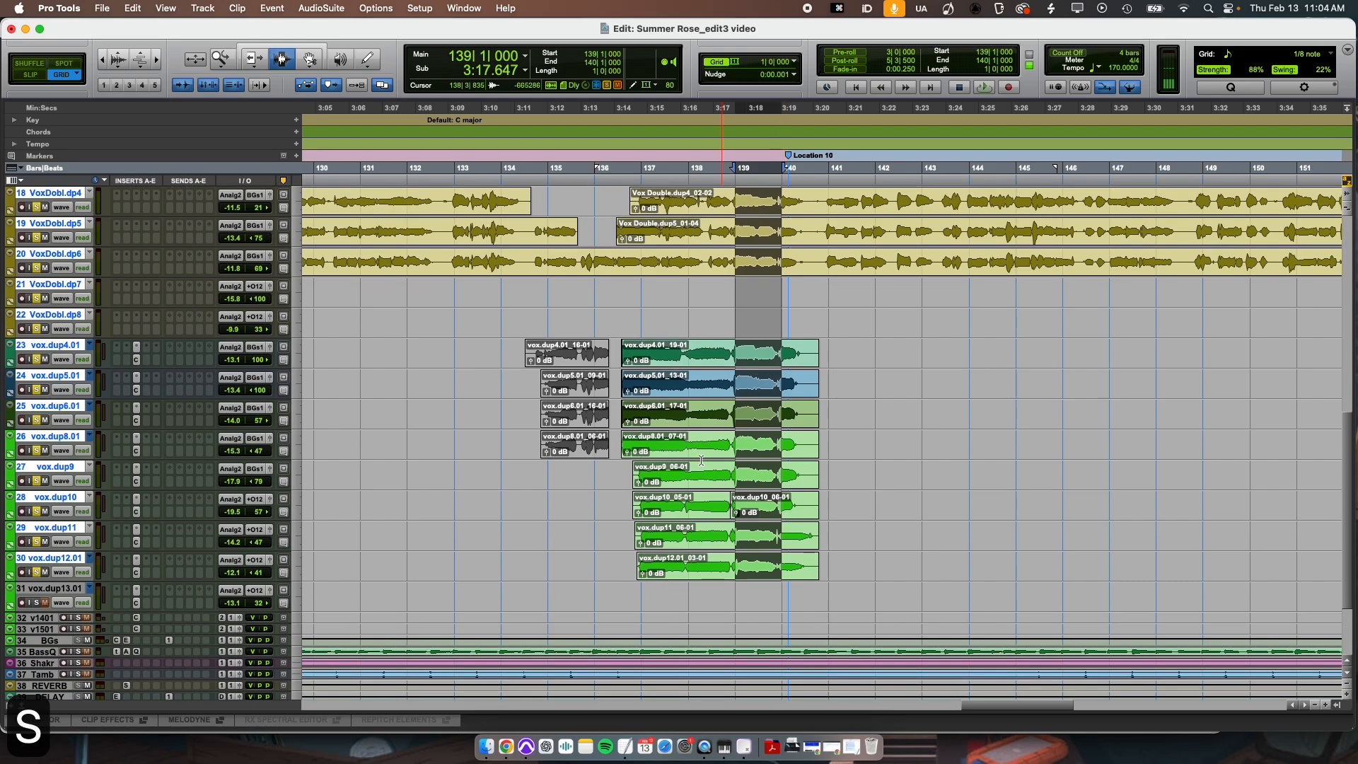
- Play back the soloed vocal stack from 138|1|000 and again from 140|1|000
{"action": "left_click", "coordinate": [701, 460]}
{"action": "key", "text": "space"}
{"action": "key", "text": "t"}
{"action": "key", "text": "t"}
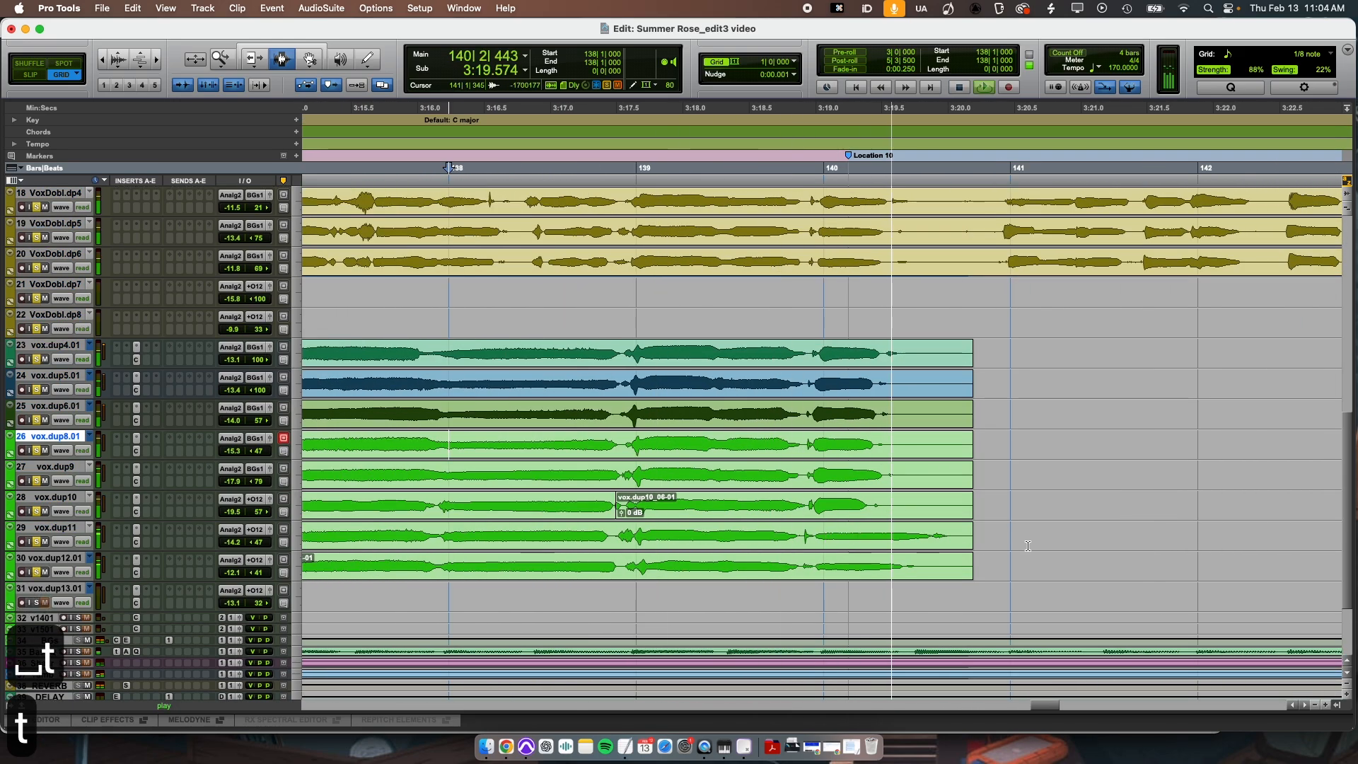
{"action": "key", "text": "space"}
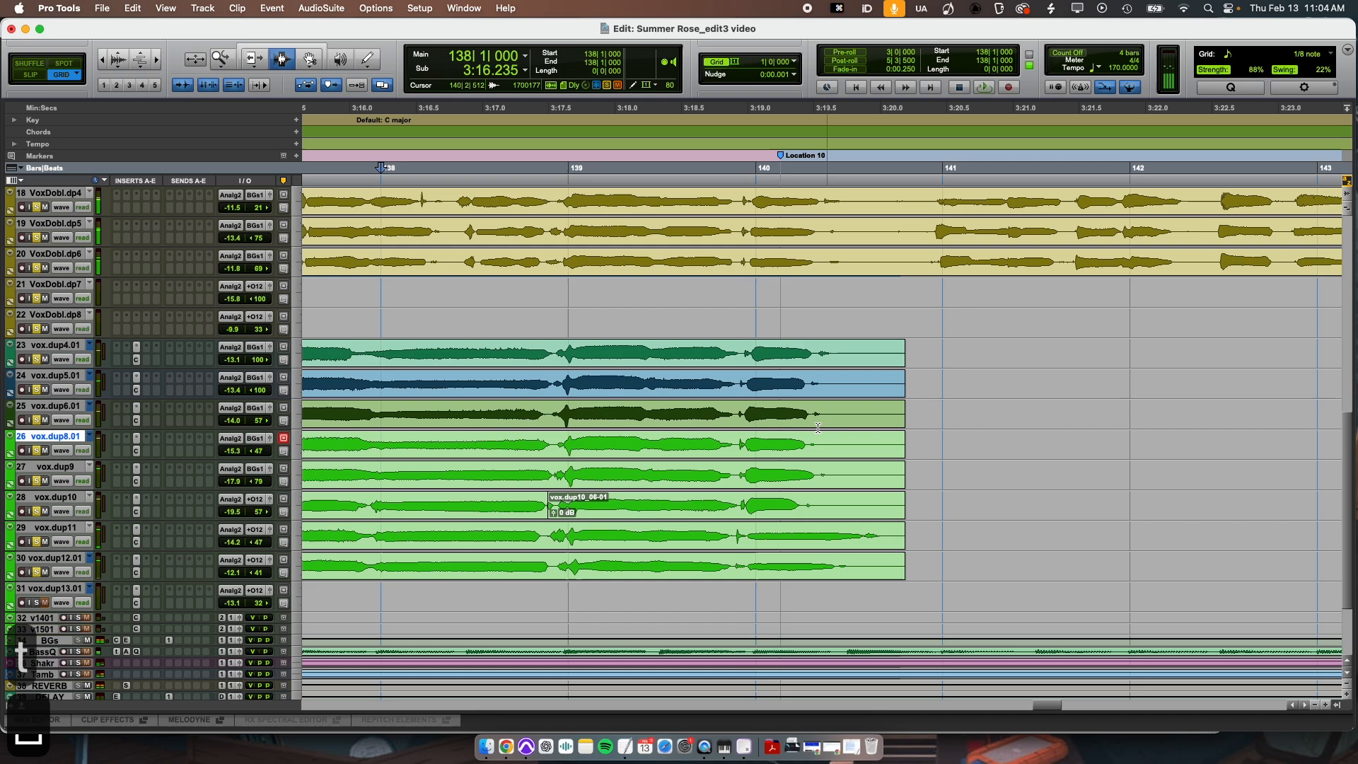
{"action": "left_click", "coordinate": [746, 396]}
{"action": "key", "text": "space"}
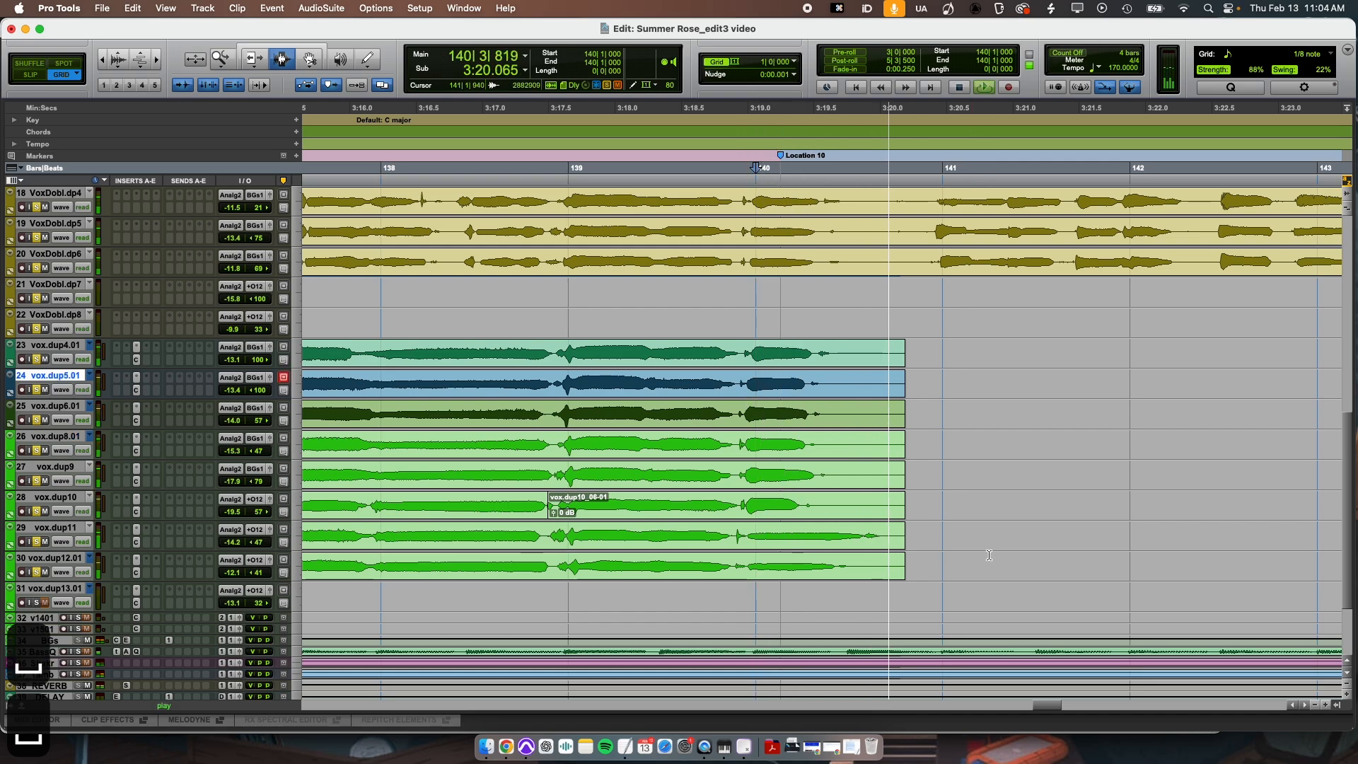
{"action": "key", "text": "space"}
- Examine how the last word around 140|1|000 lines up across the doubles and vox tracks
{"action": "left_click", "coordinate": [799, 356]}
{"action": "key", "text": "t"}
{"action": "scroll", "coordinate": [880, 394], "scroll_direction": "right", "scroll_amount": 1}
{"action": "key", "text": "t"}
{"action": "scroll", "coordinate": [879, 394], "scroll_direction": "right", "scroll_amount": 2}
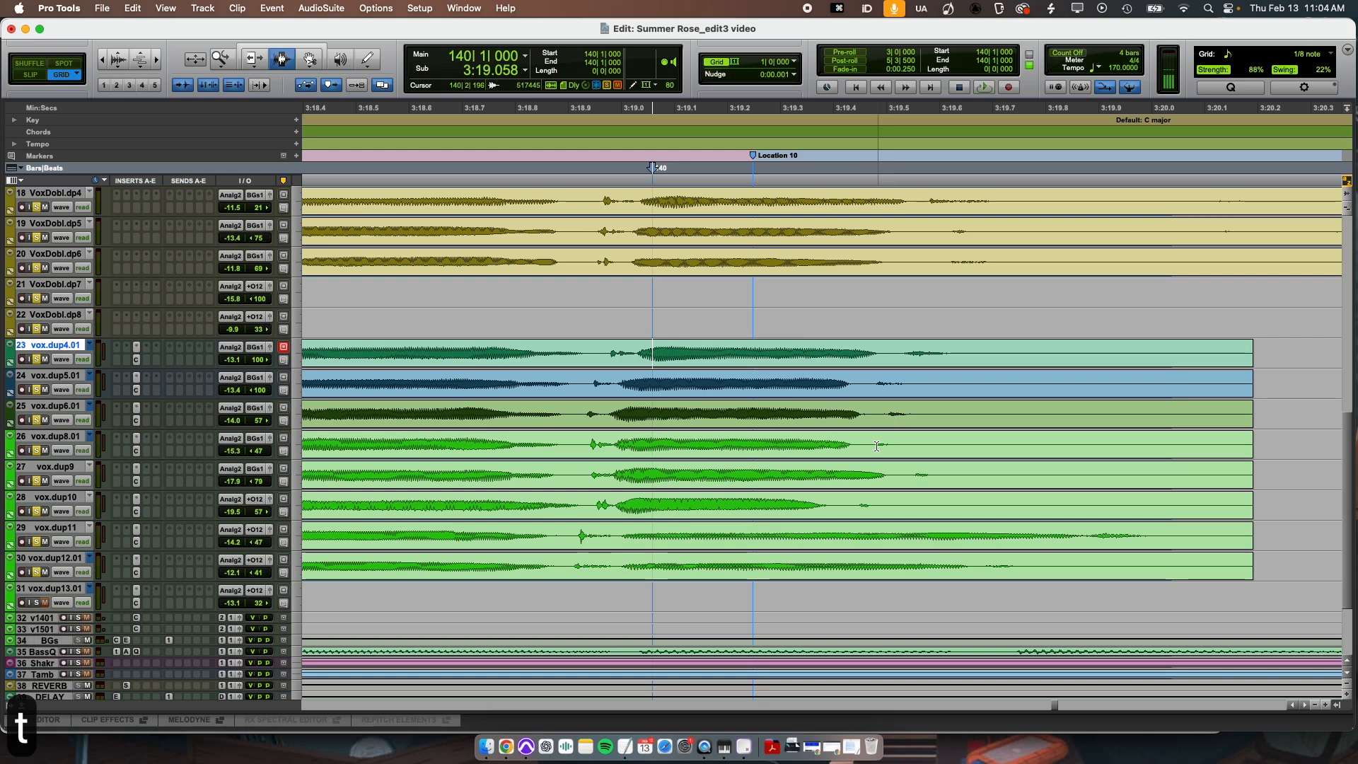
{"action": "scroll", "coordinate": [894, 435], "scroll_direction": "up", "scroll_amount": 3}
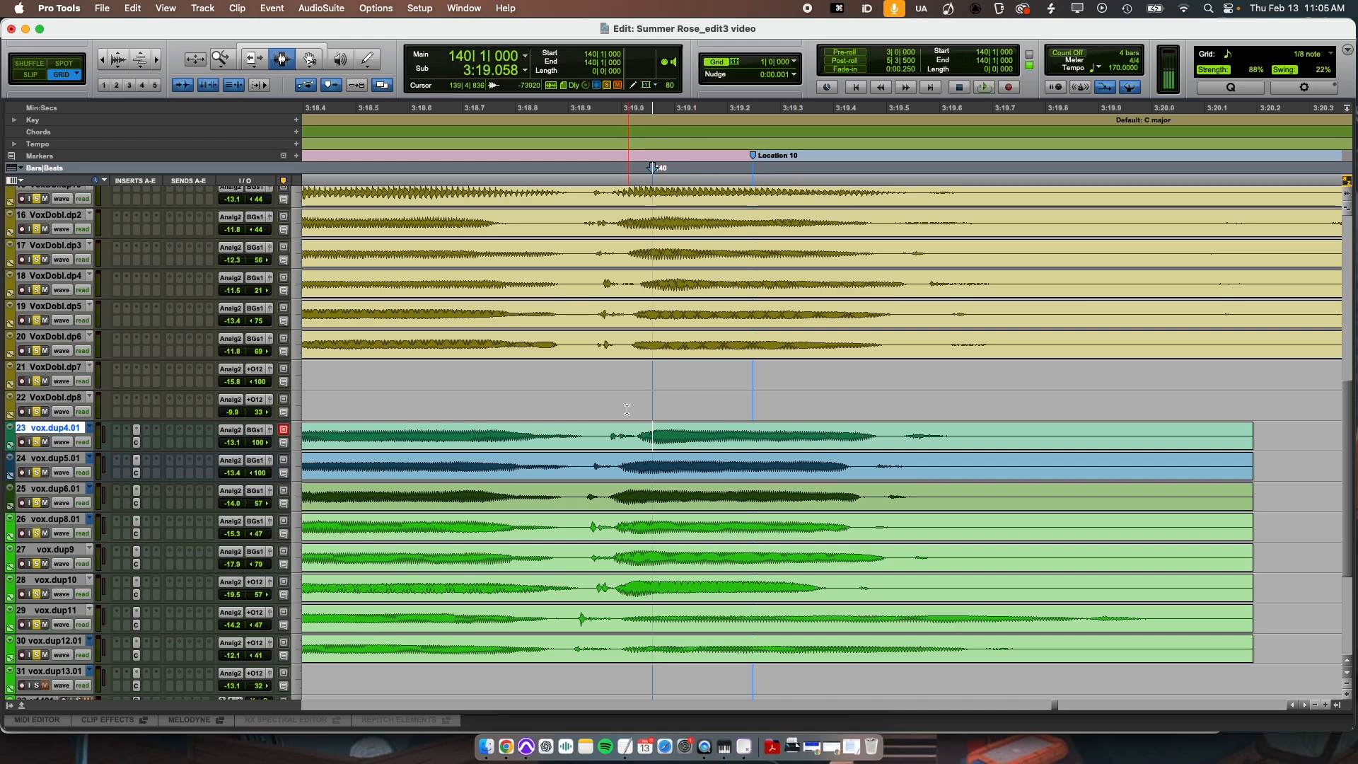
- Move the edit cursor at 140|1|000 down from vox.dup4.01 to vox.dup8.01 and back up
{"action": "key", "text": "semicolon"}
{"action": "key", "text": "semicolon"}
{"action": "key", "text": "semicolon"}
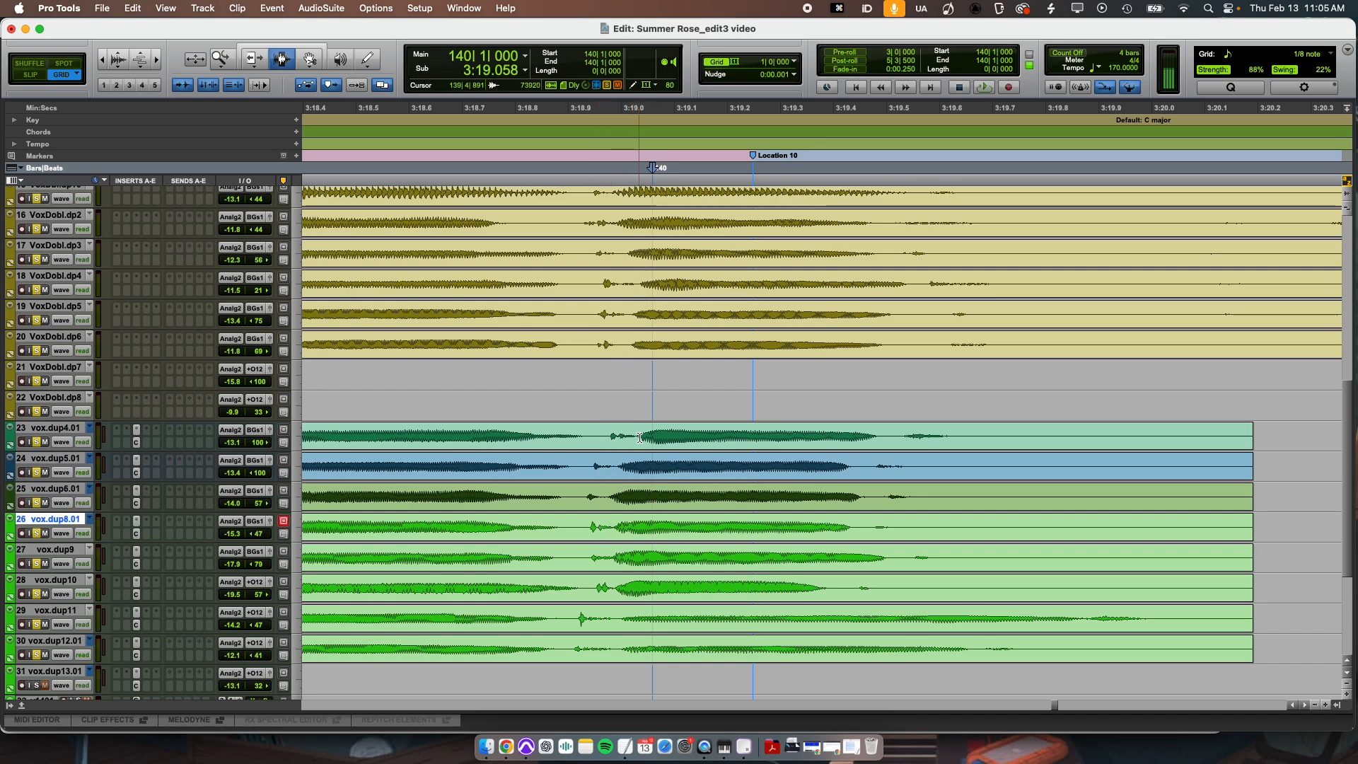
{"action": "key", "text": "p"}
{"action": "key", "text": "p"}
{"action": "key", "text": "p"}
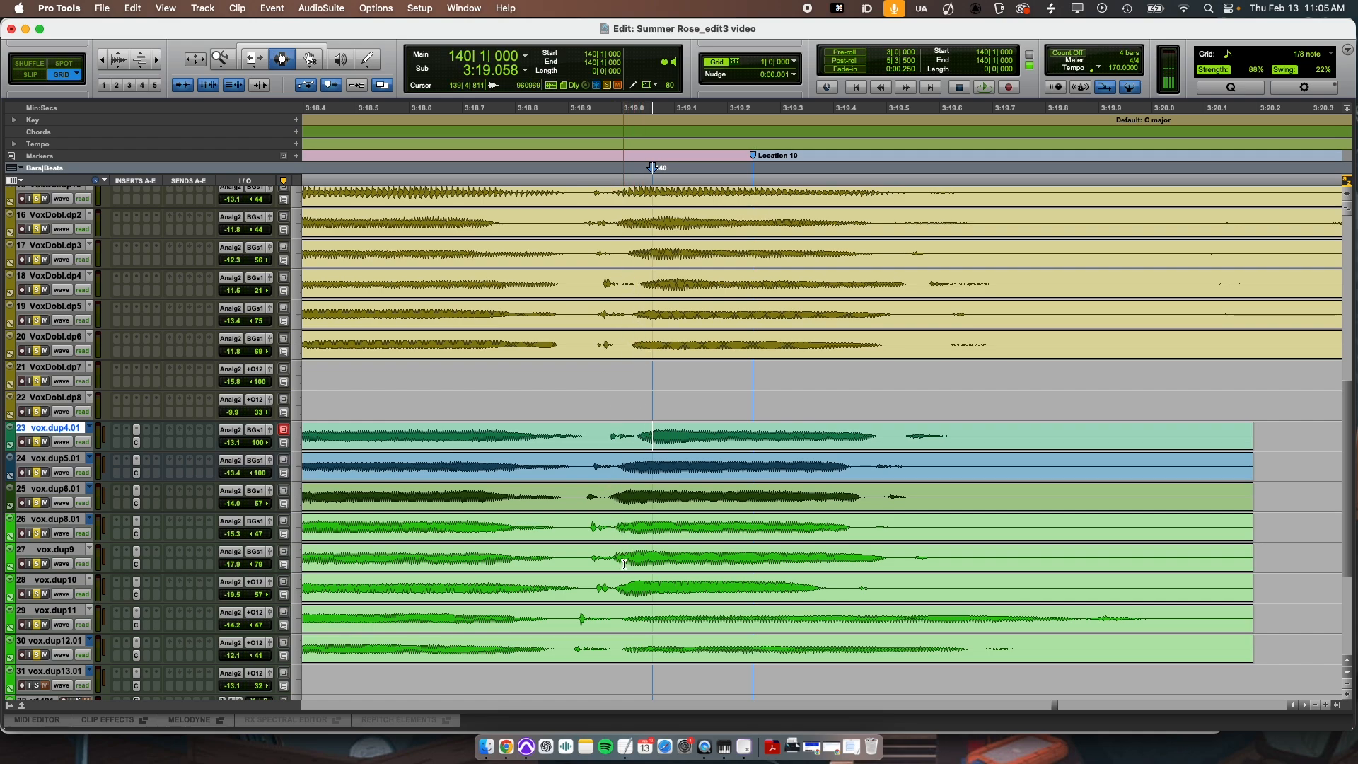
- Switch to Slip mode, place the edit cursor at 140|4|511 on Vox Double and move it down to VoxDobl.dp4
{"action": "key", "text": "F2"}
{"action": "scroll", "coordinate": [602, 459], "scroll_direction": "right", "scroll_amount": 2}
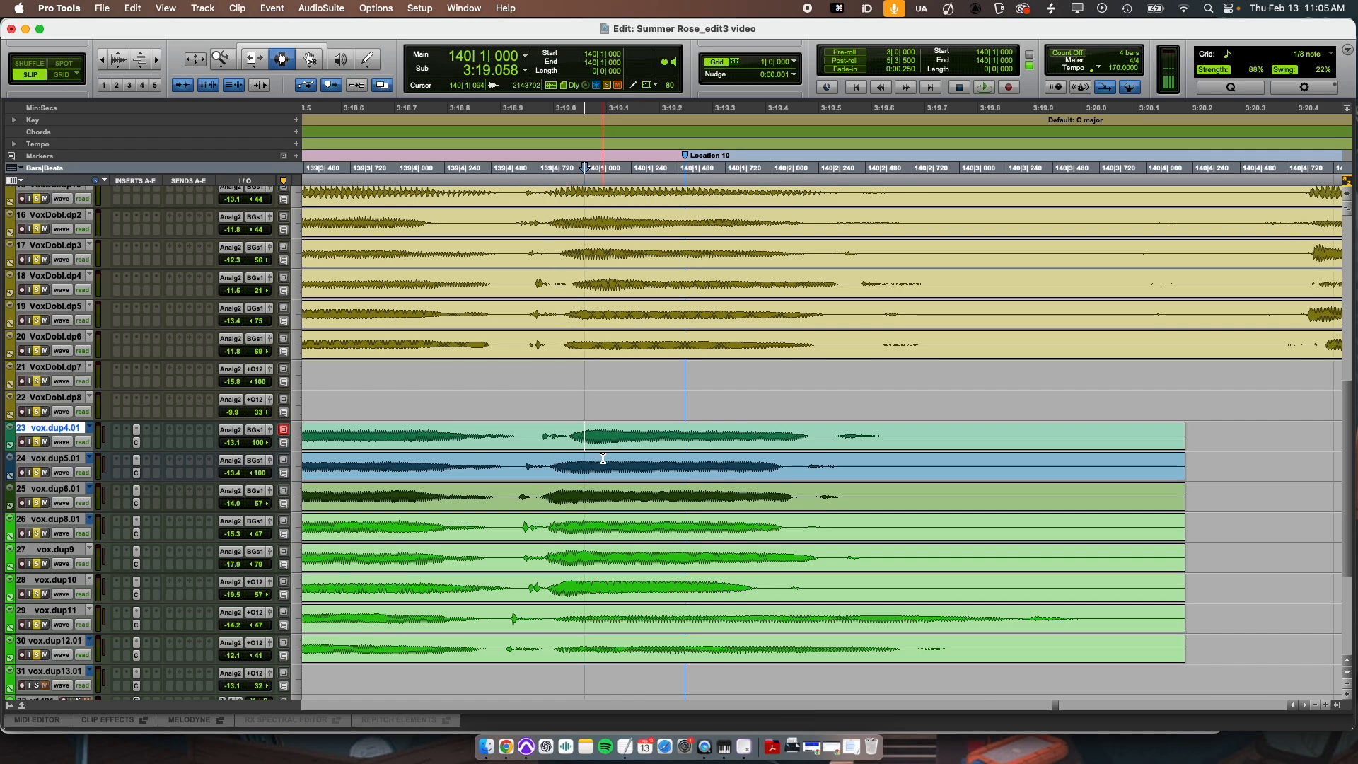
{"action": "scroll", "coordinate": [825, 435], "scroll_direction": "up", "scroll_amount": 5}
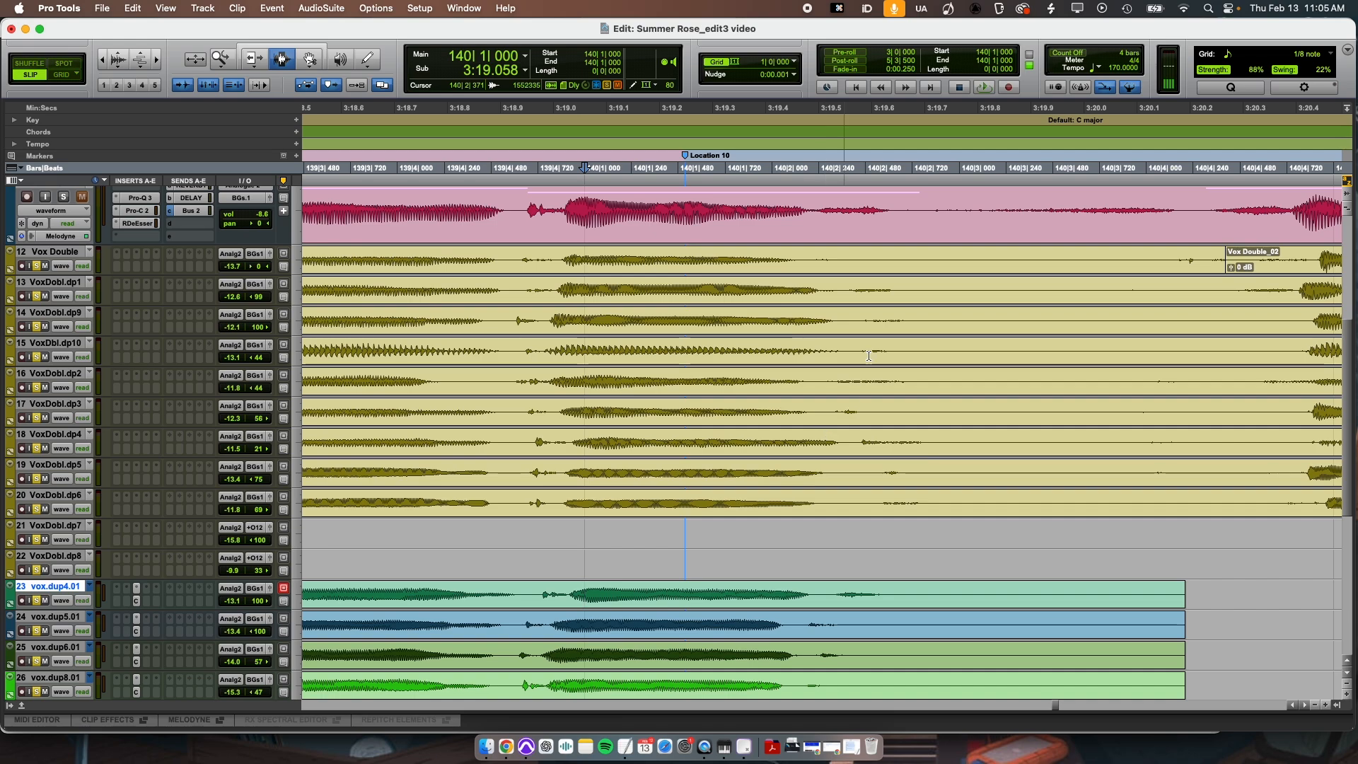
{"action": "left_click", "coordinate": [1237, 290]}
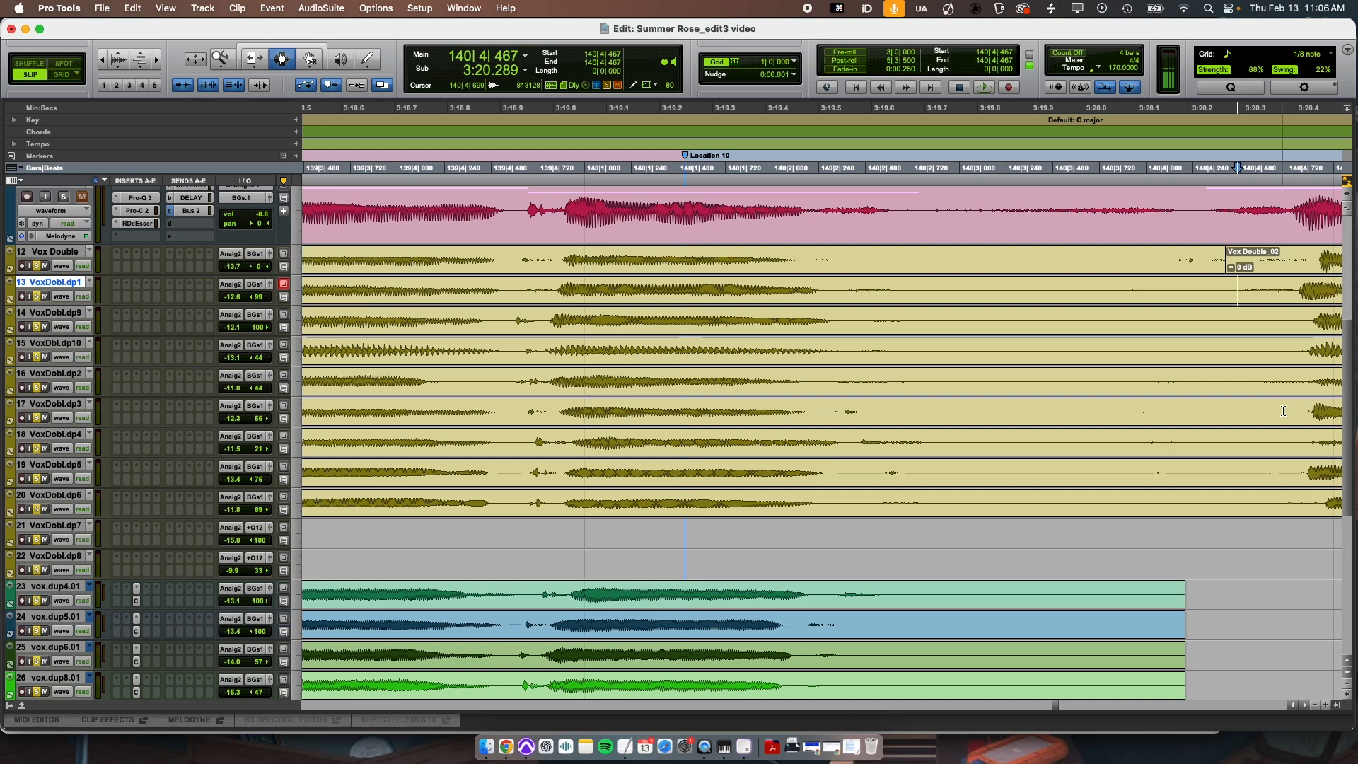
{"action": "left_click", "coordinate": [1246, 258]}
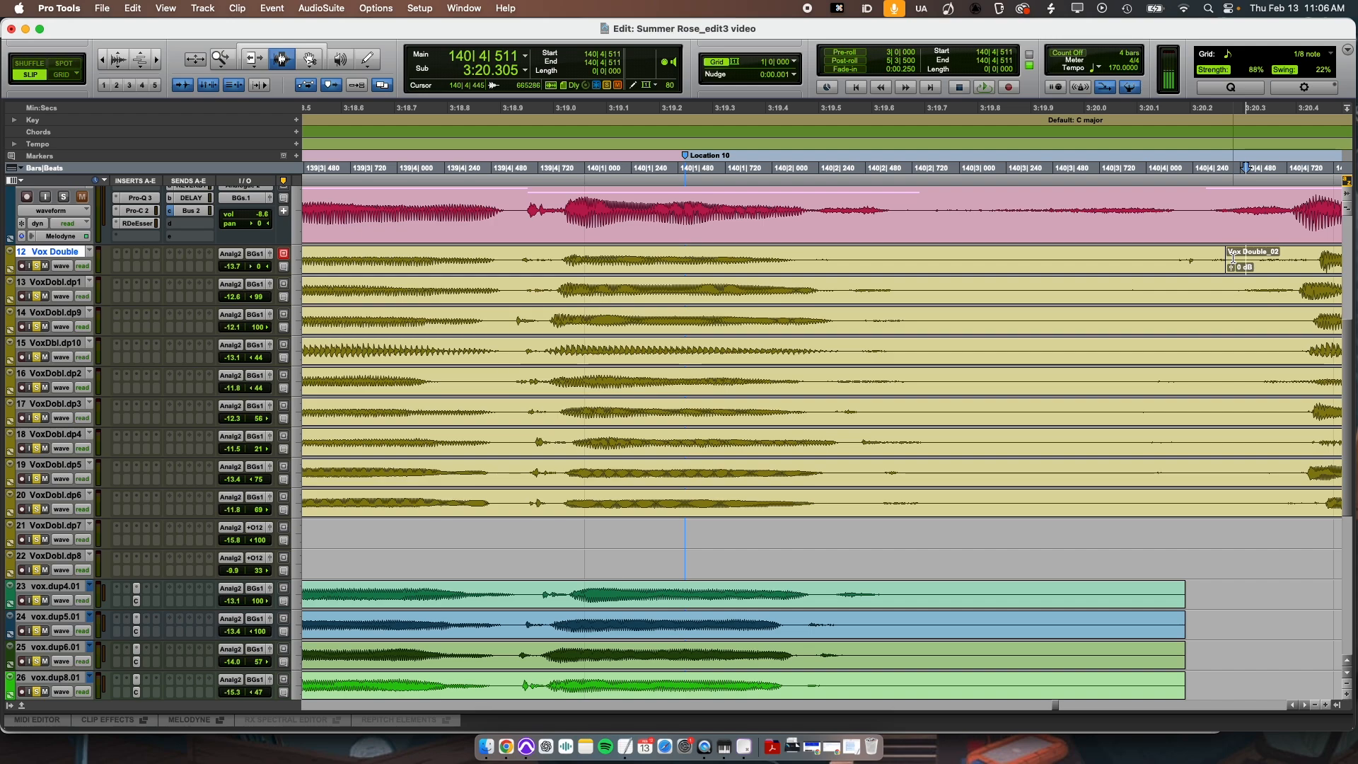
{"action": "key", "text": "semicolon"}
{"action": "key", "text": "semicolon"}
{"action": "key", "text": "semicolon"}
{"action": "key", "text": "semicolon"}
{"action": "key", "text": "semicolon"}
{"action": "key", "text": "semicolon"}
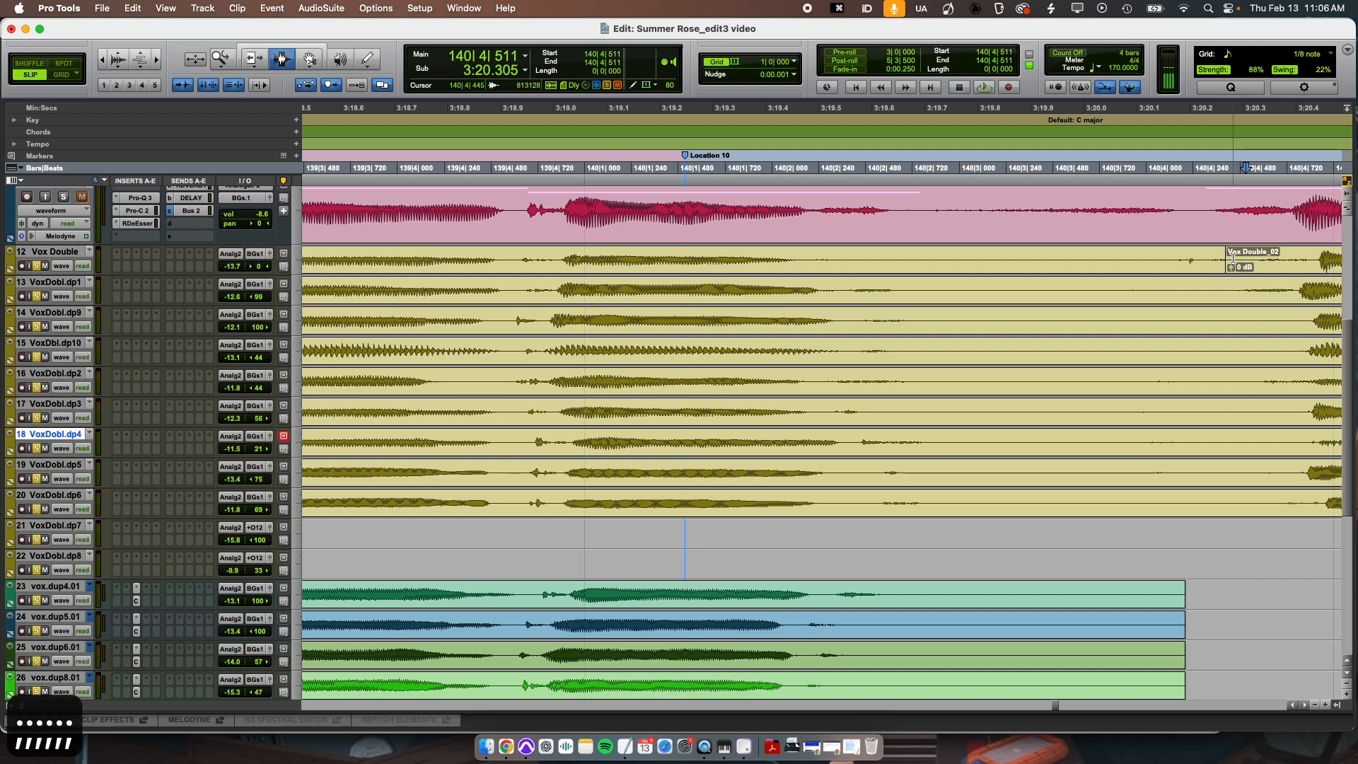
- Select 140|3|720 to 140|4|572 on Vox Double and move that selection down track by track to VoxDobl.dp6
{"action": "left_click_drag", "start_coordinate": [1099, 258], "coordinate": [1256, 266]}
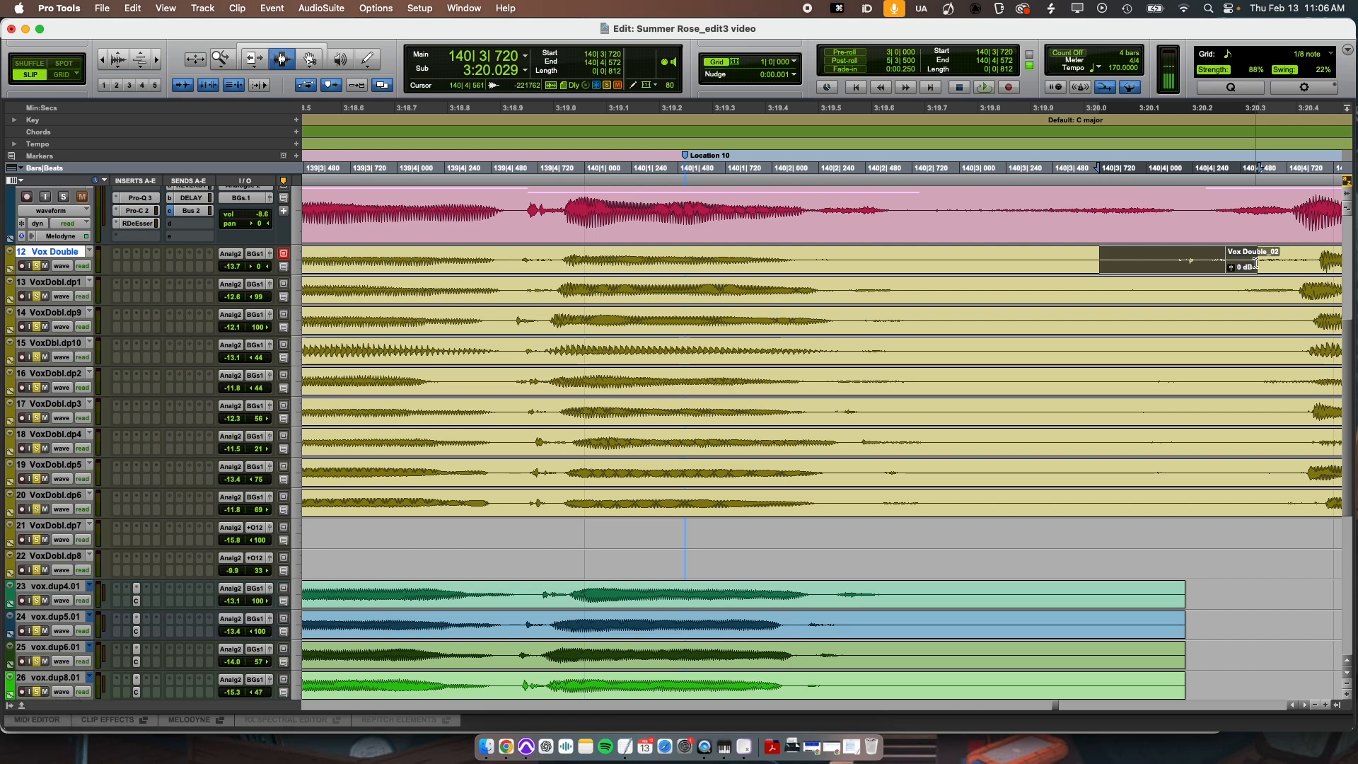
{"action": "key", "text": "semicolon"}
{"action": "key", "text": "semicolon"}
{"action": "key", "text": "semicolon"}
{"action": "key", "text": "semicolon"}
{"action": "key", "text": "semicolon"}
{"action": "key", "text": "semicolon"}
{"action": "key", "text": "semicolon"}
{"action": "key", "text": "semicolon"}
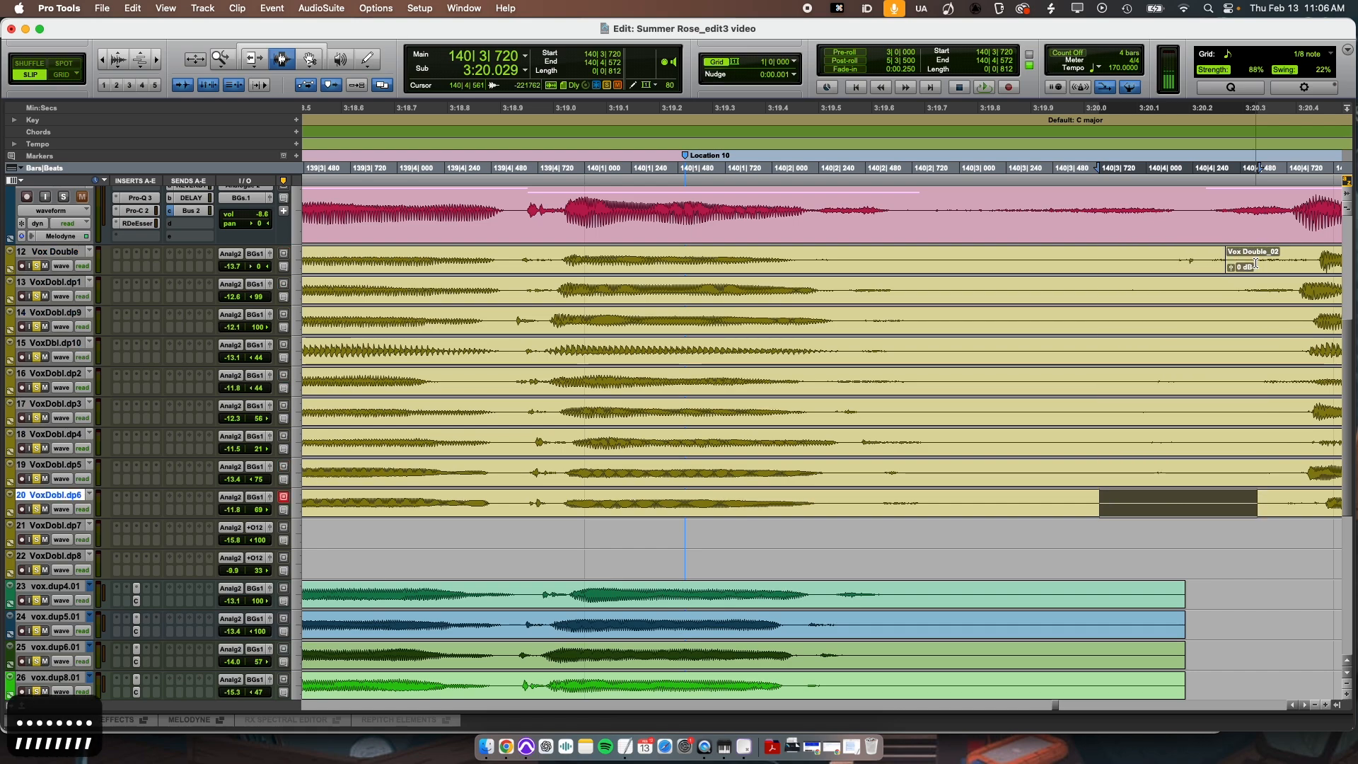
- Move the selection back up track by track from VoxDobl.dp6 to Vox Double
{"action": "key", "text": "p"}
{"action": "key", "text": "p"}
{"action": "key", "text": "p"}
{"action": "key", "text": "p"}
{"action": "key", "text": "p"}
{"action": "key", "text": "p"}
{"action": "key", "text": "p"}
{"action": "key", "text": "p"}
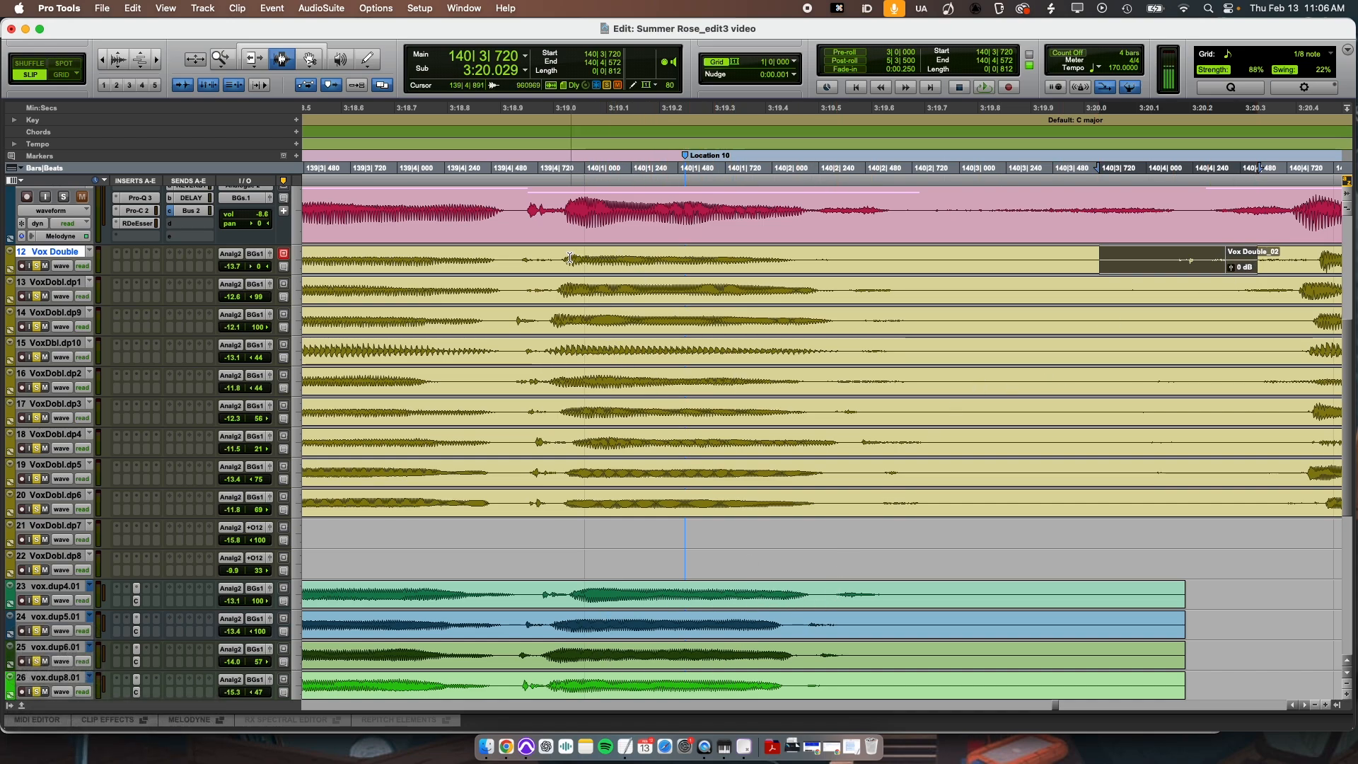
- Try separating the range 139|4|811 to 140|2|182 on VoxDobl.dp1 and VoxDobl.dp9, and undo both splits
{"action": "left_click_drag", "start_coordinate": [556, 259], "coordinate": [807, 261]}
{"action": "key", "text": "semicolon"}
{"action": "key", "text": "b"}
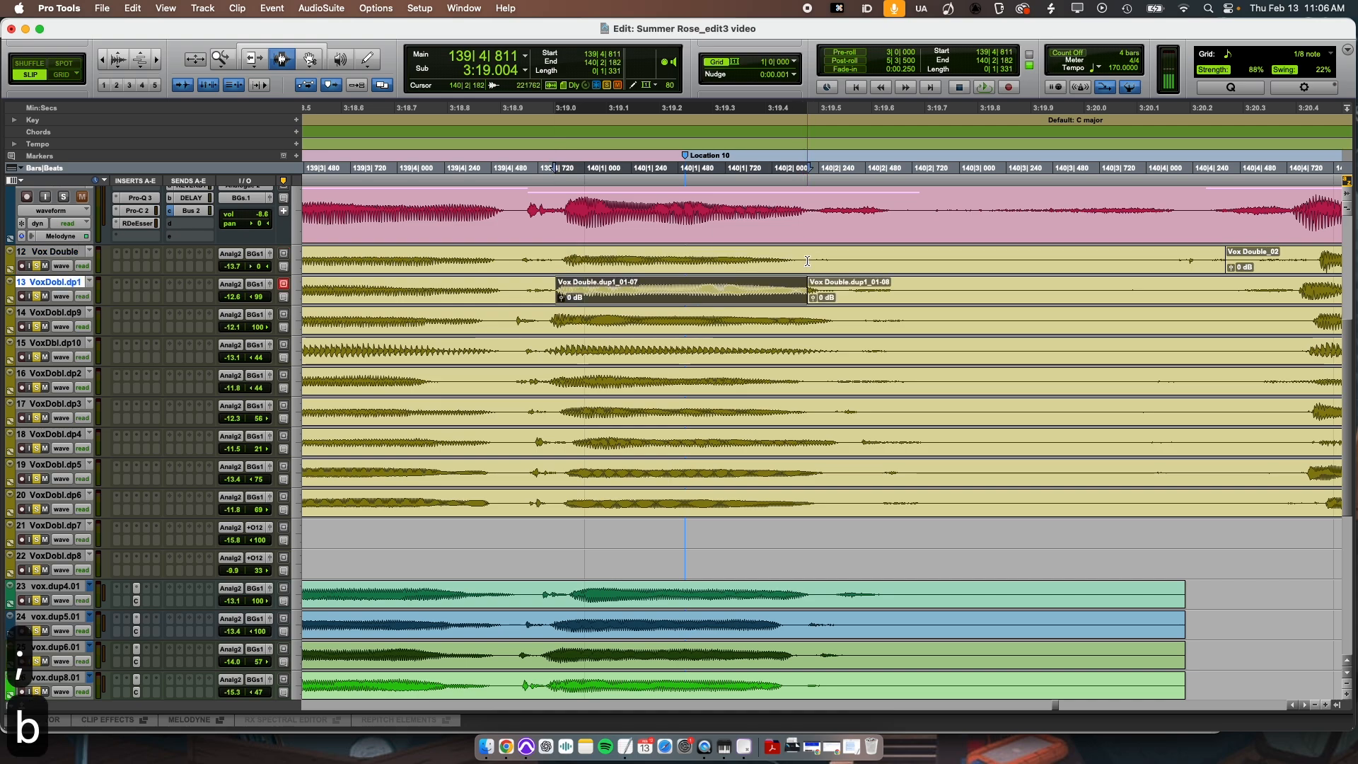
{"action": "key", "text": "semicolon"}
{"action": "key", "text": "b"}
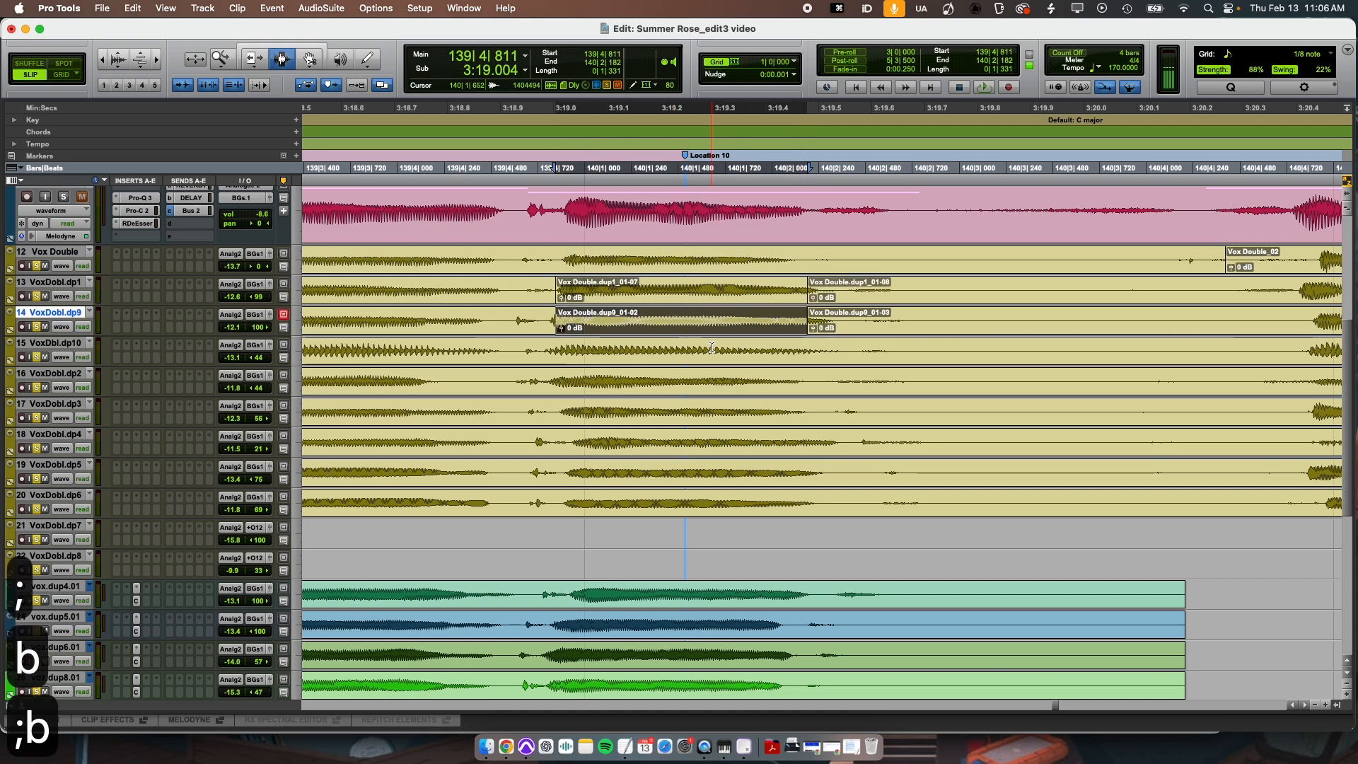
{"action": "key", "text": "super+z"}
{"action": "key", "text": "super+z"}
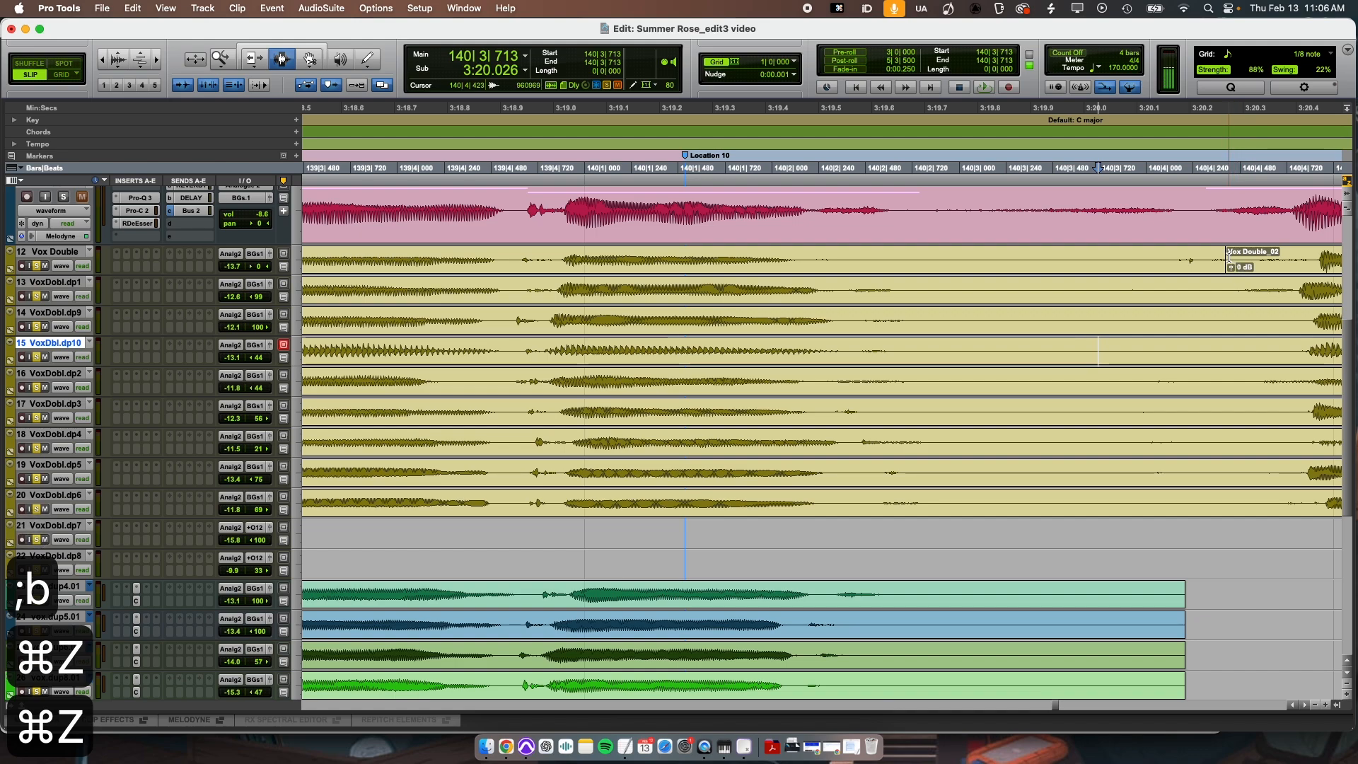
- Separate the clips at 140|4|398 one track at a time from Vox Double down to VoxDobl.dp6
{"action": "left_click", "coordinate": [1225, 258]}
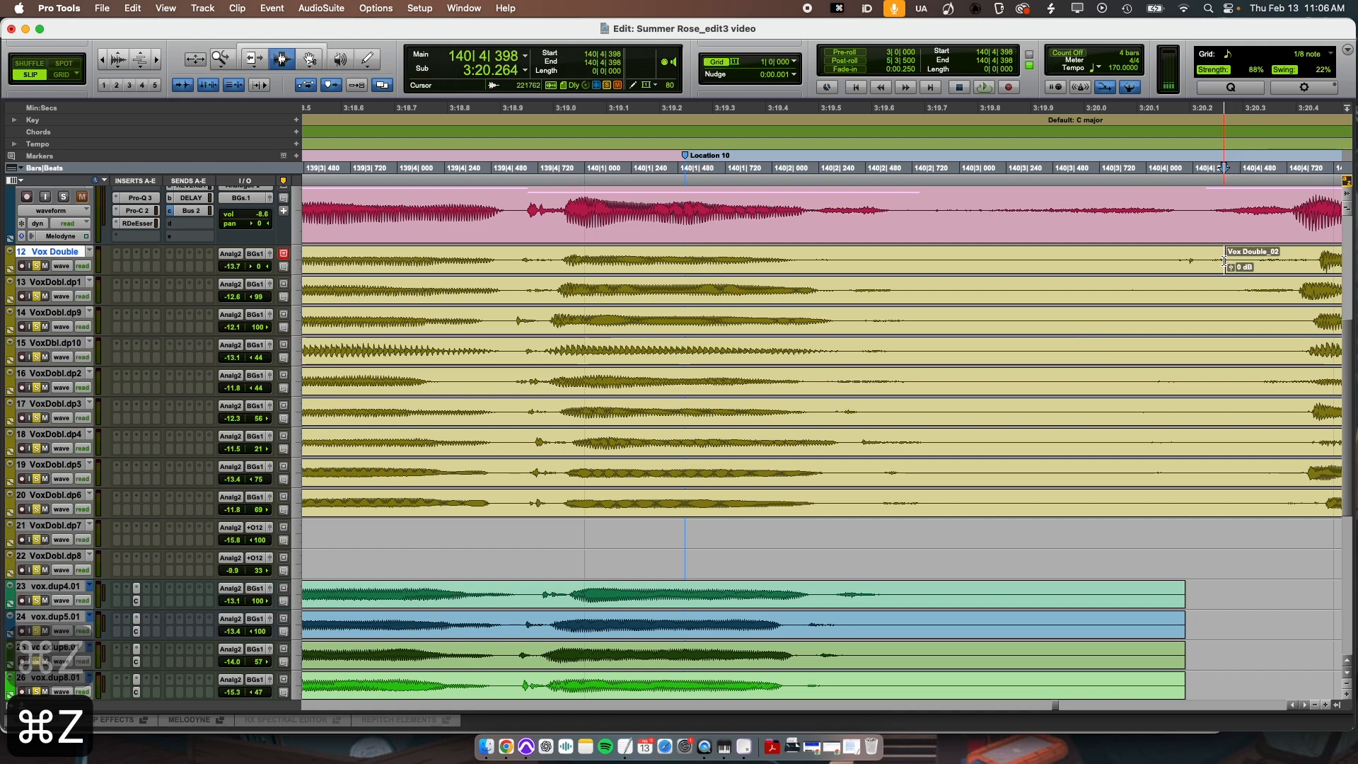
{"action": "key", "text": "b"}
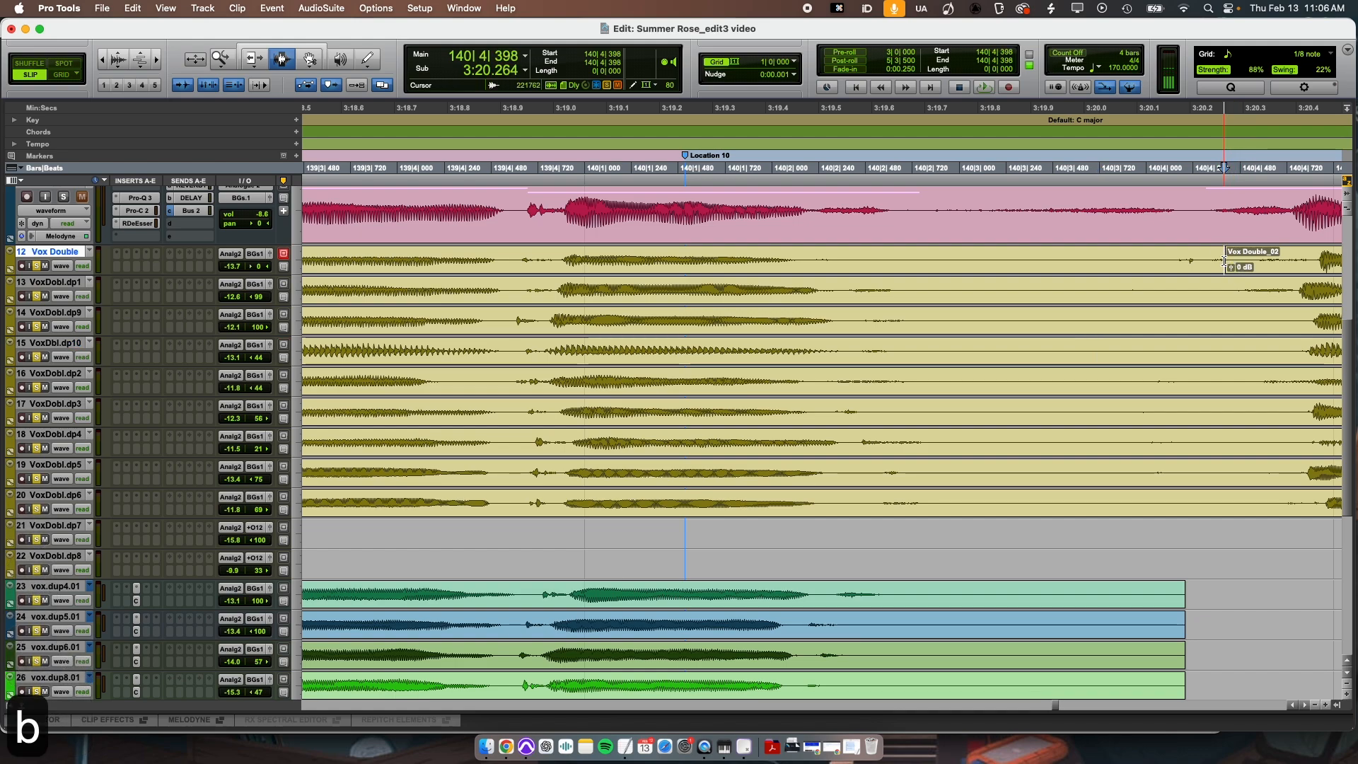
{"action": "key", "text": "semicolon"}
{"action": "key", "text": "b"}
{"action": "key", "text": "semicolon"}
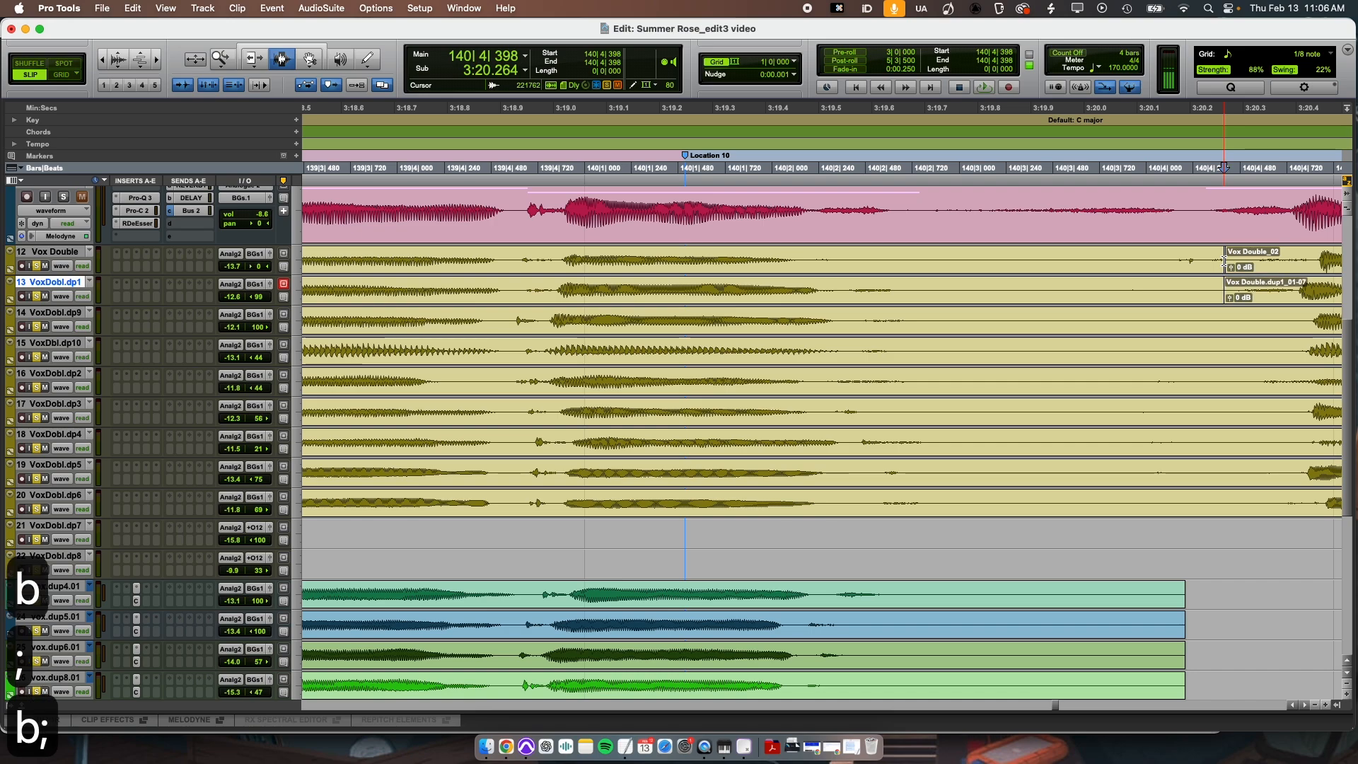
{"action": "key", "text": "b"}
{"action": "key", "text": "semicolon"}
{"action": "key", "text": "b"}
{"action": "key", "text": "semicolon"}
{"action": "key", "text": "b"}
{"action": "key", "text": "semicolon"}
{"action": "key", "text": "b"}
{"action": "key", "text": "semicolon"}
{"action": "key", "text": "b"}
{"action": "key", "text": "semicolon"}
{"action": "key", "text": "b"}
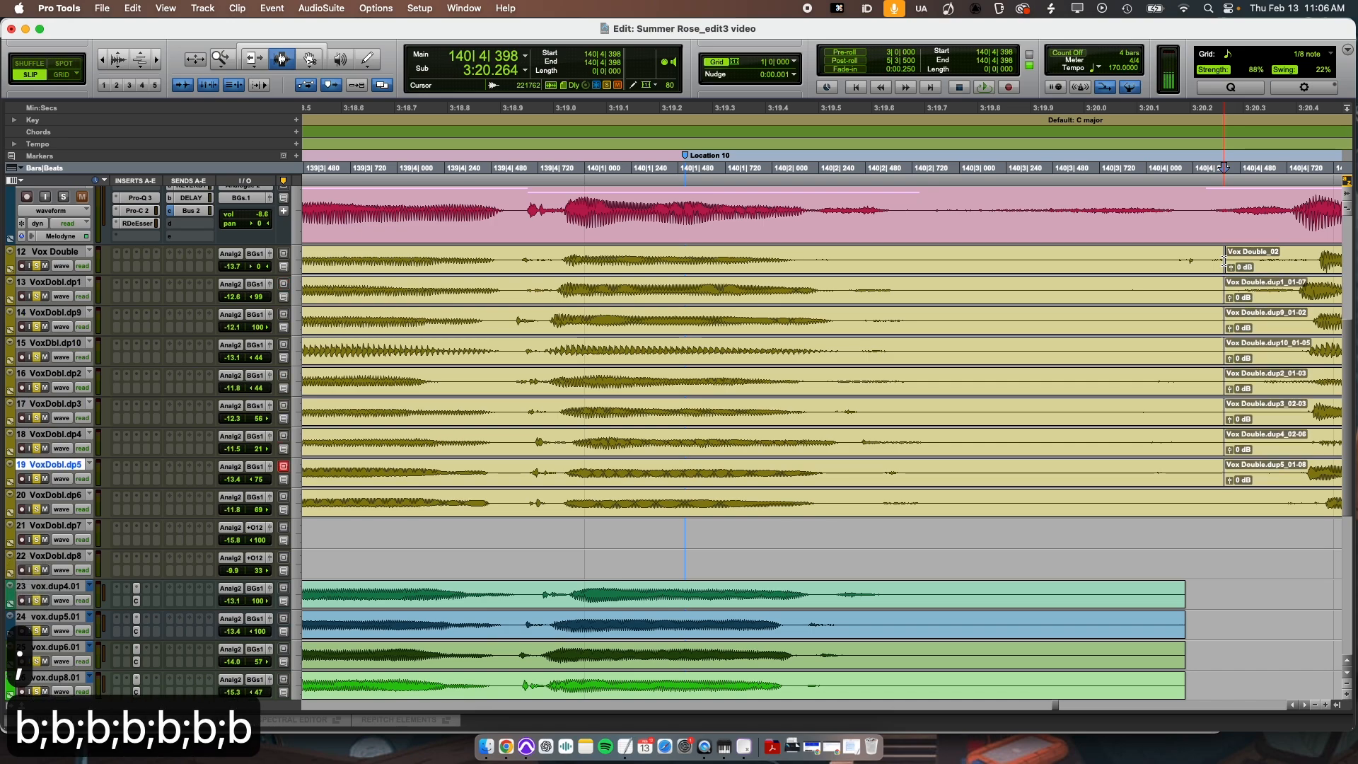
{"action": "key", "text": "semicolon"}
{"action": "key", "text": "b"}
- Undo the track-by-track clip separations at 140|4|398 on the doubles
{"action": "left_click", "coordinate": [1114, 566]}
{"action": "scroll", "coordinate": [1114, 581], "scroll_direction": "down", "scroll_amount": 1}
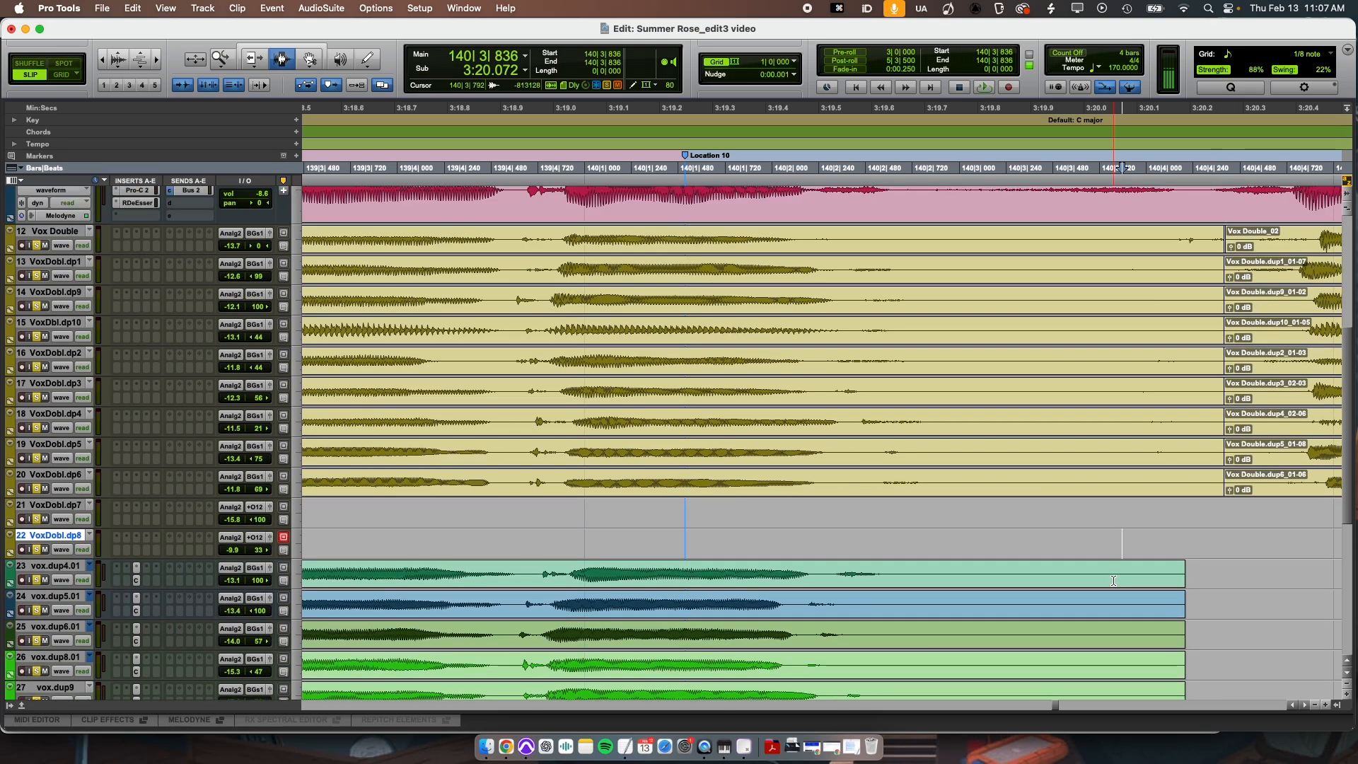
{"action": "scroll", "coordinate": [1114, 580], "scroll_direction": "up", "scroll_amount": 1}
{"action": "key", "text": "super+z"}
{"action": "key", "text": "super+z"}
{"action": "key", "text": "super+z"}
{"action": "key", "text": "super+z"}
{"action": "key", "text": "super+z"}
{"action": "key", "text": "super+z"}
{"action": "key", "text": "super+z"}
{"action": "key", "text": "super+z"}
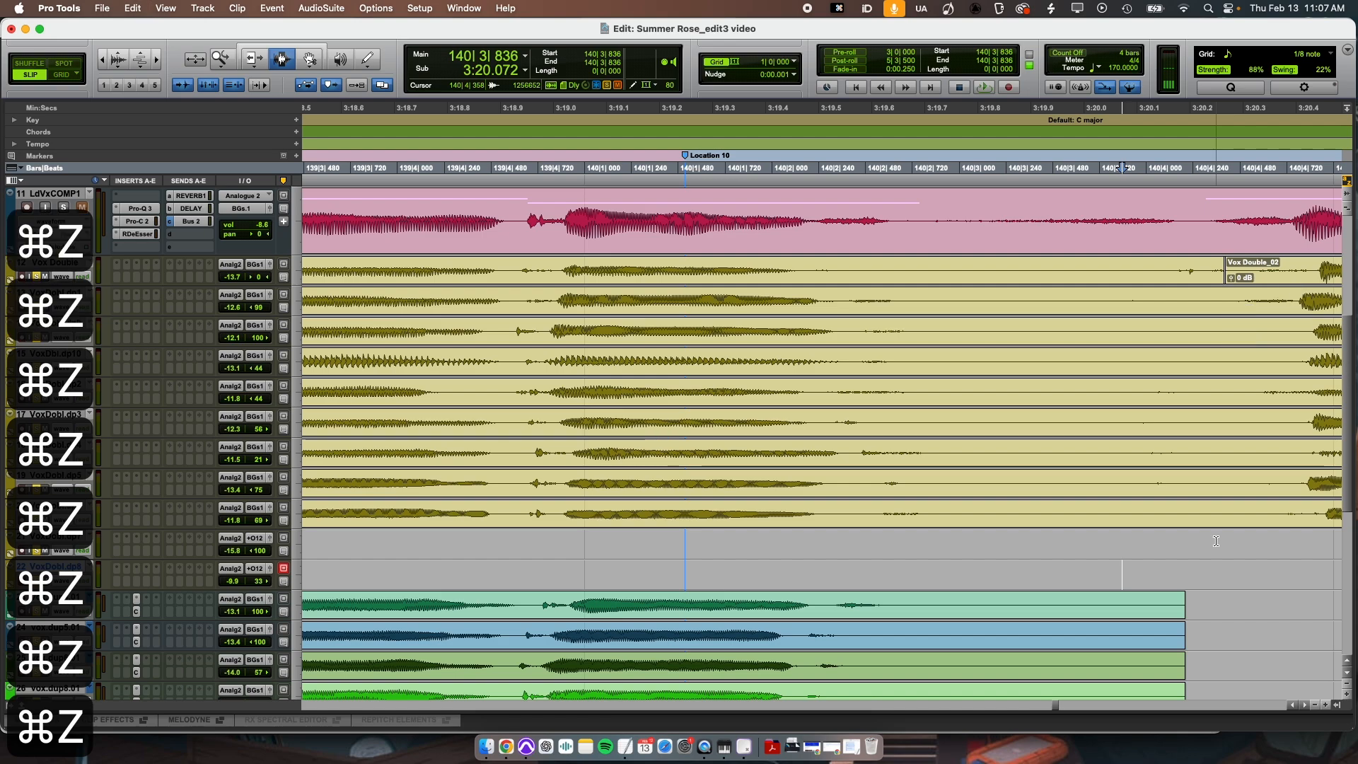
- Extend the edit cursor at 140|4|391 from Vox Double through VoxDobl.dp6 and separate the clips on all those tracks together
{"action": "left_click", "coordinate": [1225, 270]}
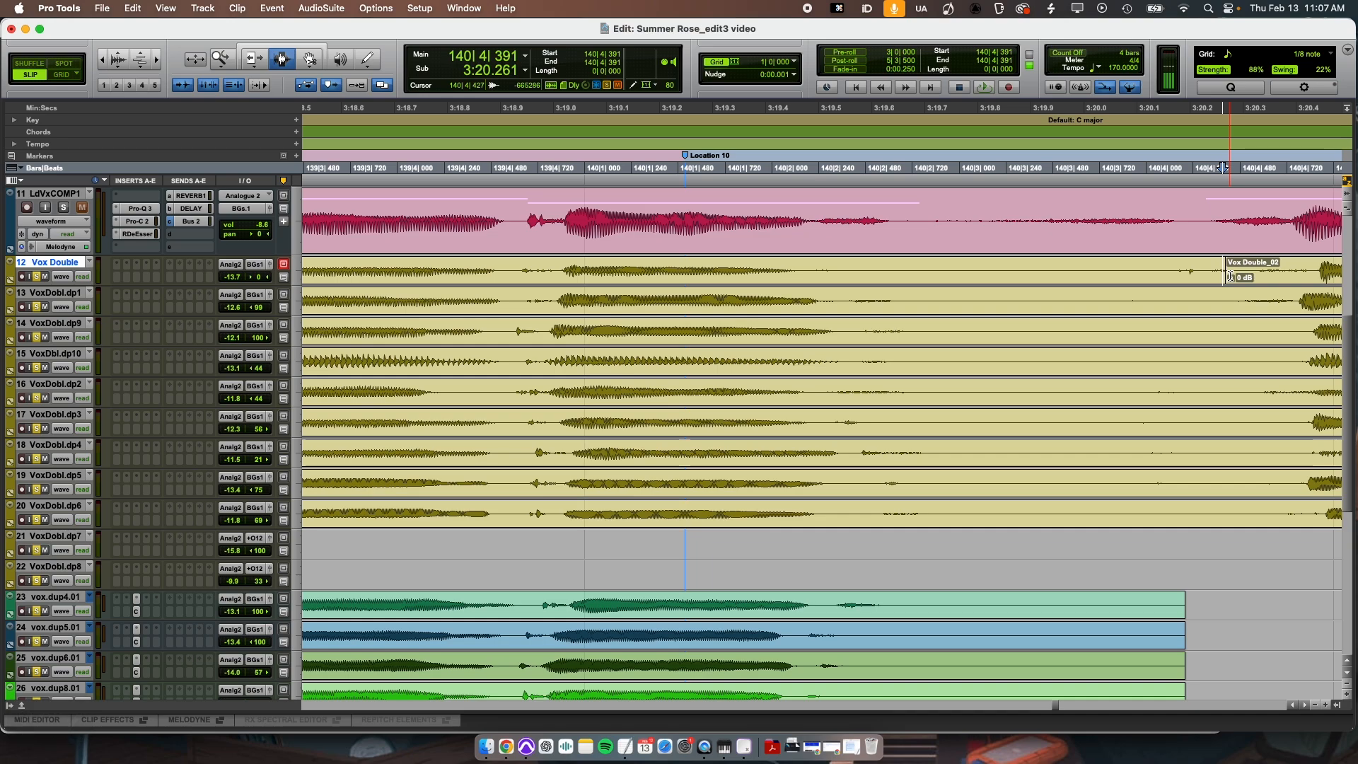
{"action": "key", "text": "shift+semicolon"}
{"action": "key", "text": "shift+semicolon"}
{"action": "key", "text": "shift+semicolon"}
{"action": "key", "text": "shift+semicolon"}
{"action": "key", "text": "shift+semicolon"}
{"action": "key", "text": "shift+semicolon"}
{"action": "key", "text": "shift+semicolon"}
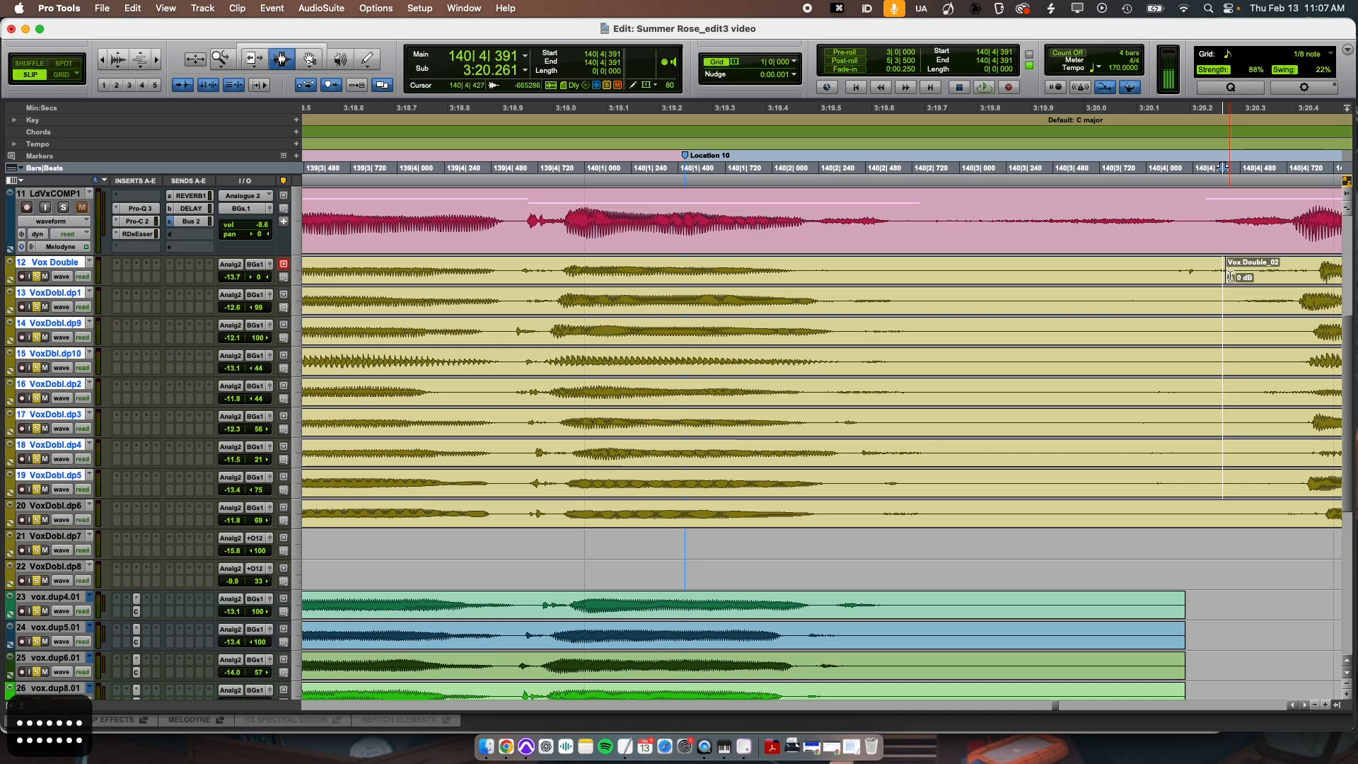
{"action": "key", "text": "shift+semicolon"}
{"action": "key", "text": "b"}
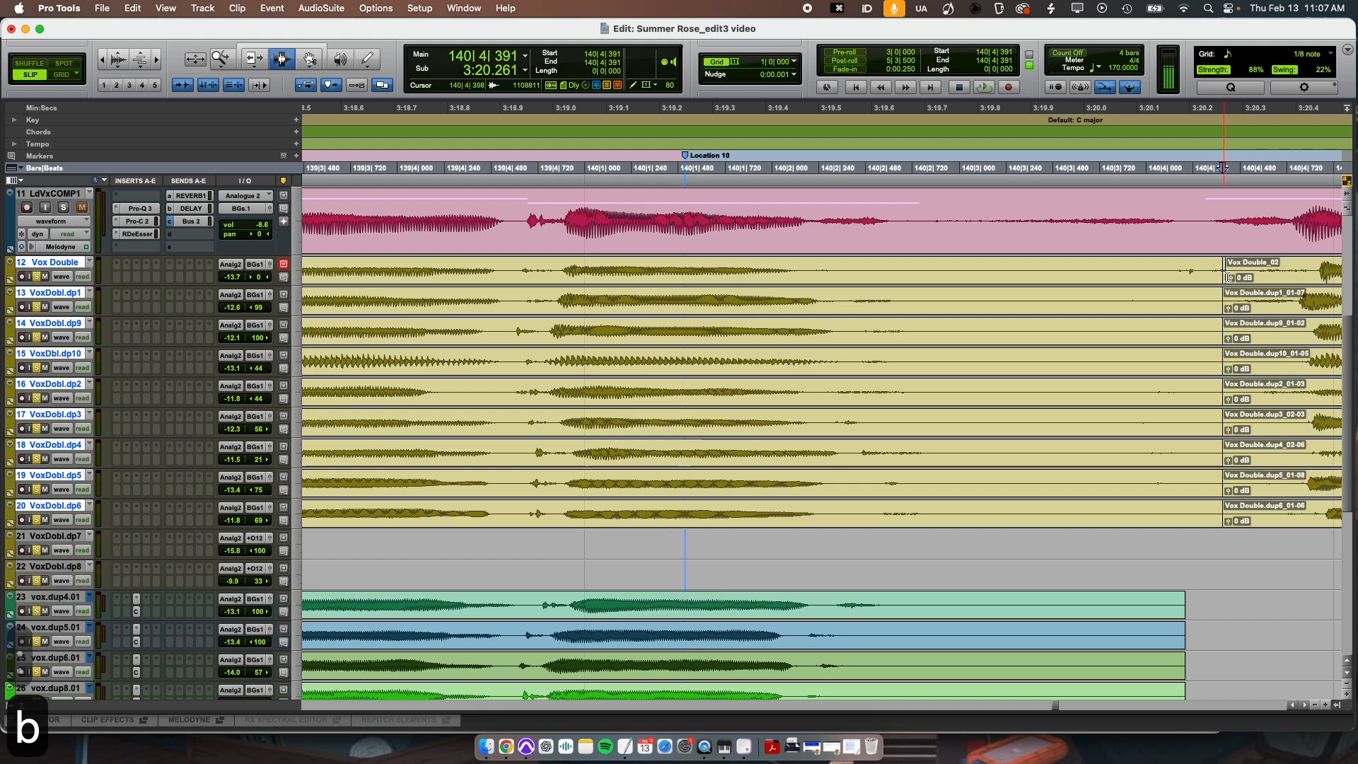
- Trim the clip ends after the last word, on Vox Double at 140|2|186 and on VoxDobl.dp1 and VoxDobl.dp9 at about 140|2|367
{"action": "left_click", "coordinate": [808, 275]}
{"action": "key", "text": "s"}
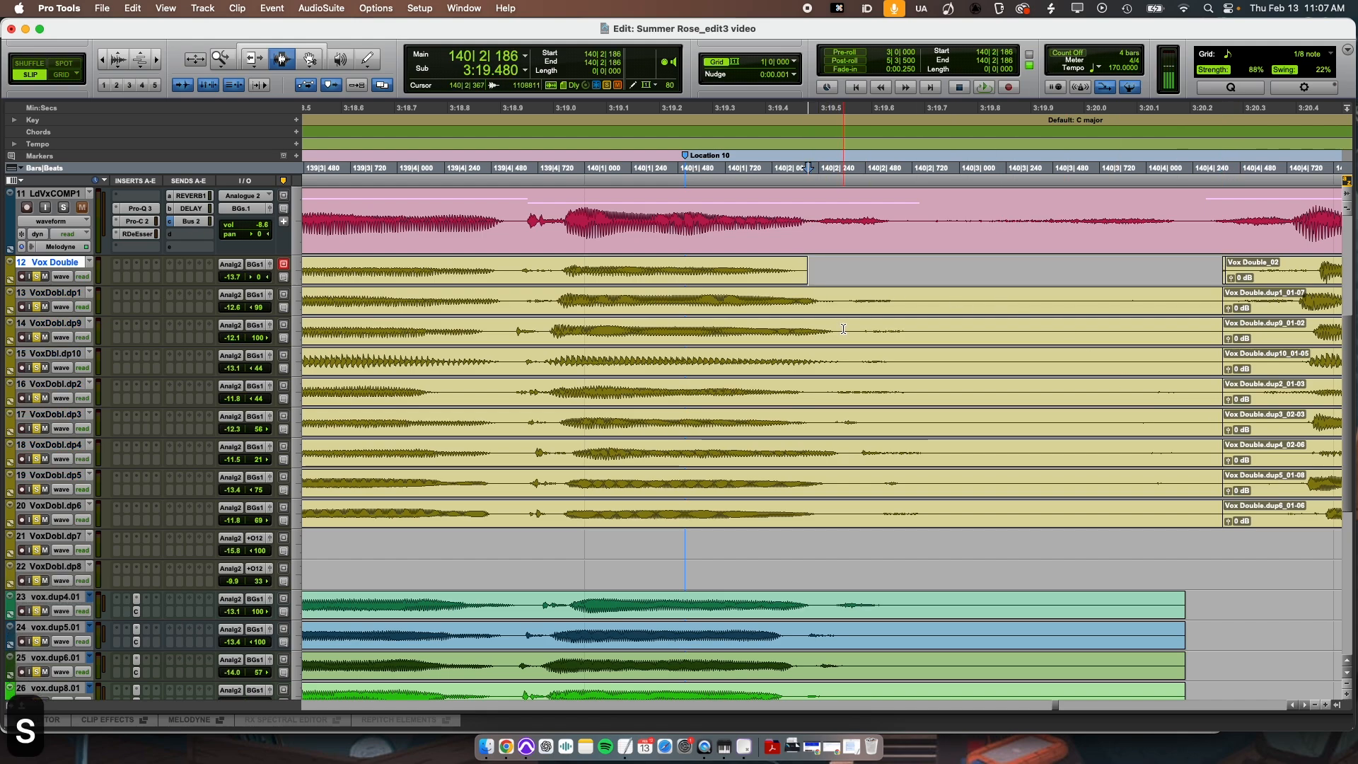
{"action": "left_click", "coordinate": [844, 302]}
{"action": "key", "text": "s"}
{"action": "left_click", "coordinate": [843, 332]}
{"action": "key", "text": "s"}
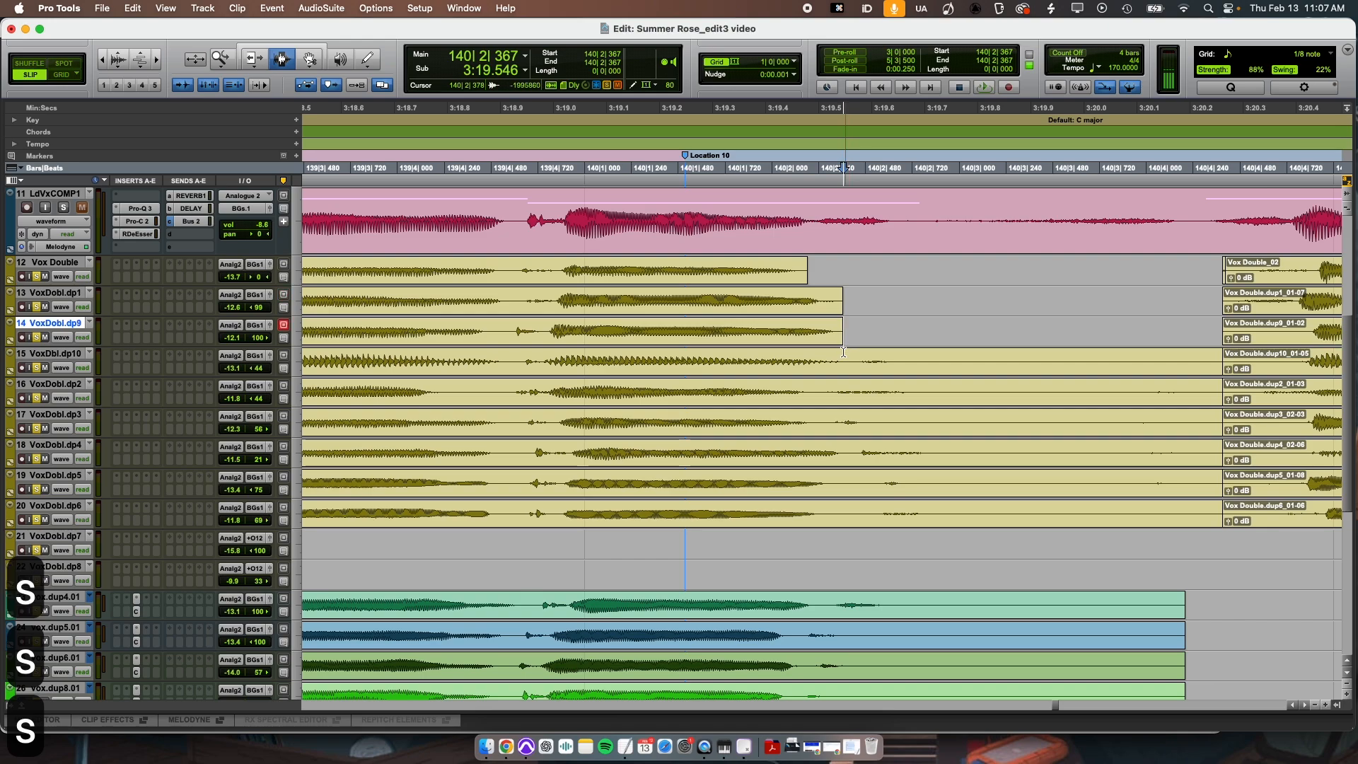
- Trim the clip ends after the last word on VoxDobl.dp10, VoxDobl.dp2 and VoxDobl.dp3, ending dp3 at 140|2|284
{"action": "left_click", "coordinate": [854, 357]}
{"action": "key", "text": "s"}
{"action": "left_click", "coordinate": [821, 393]}
{"action": "key", "text": "s"}
{"action": "left_click", "coordinate": [826, 423]}
{"action": "key", "text": "s"}
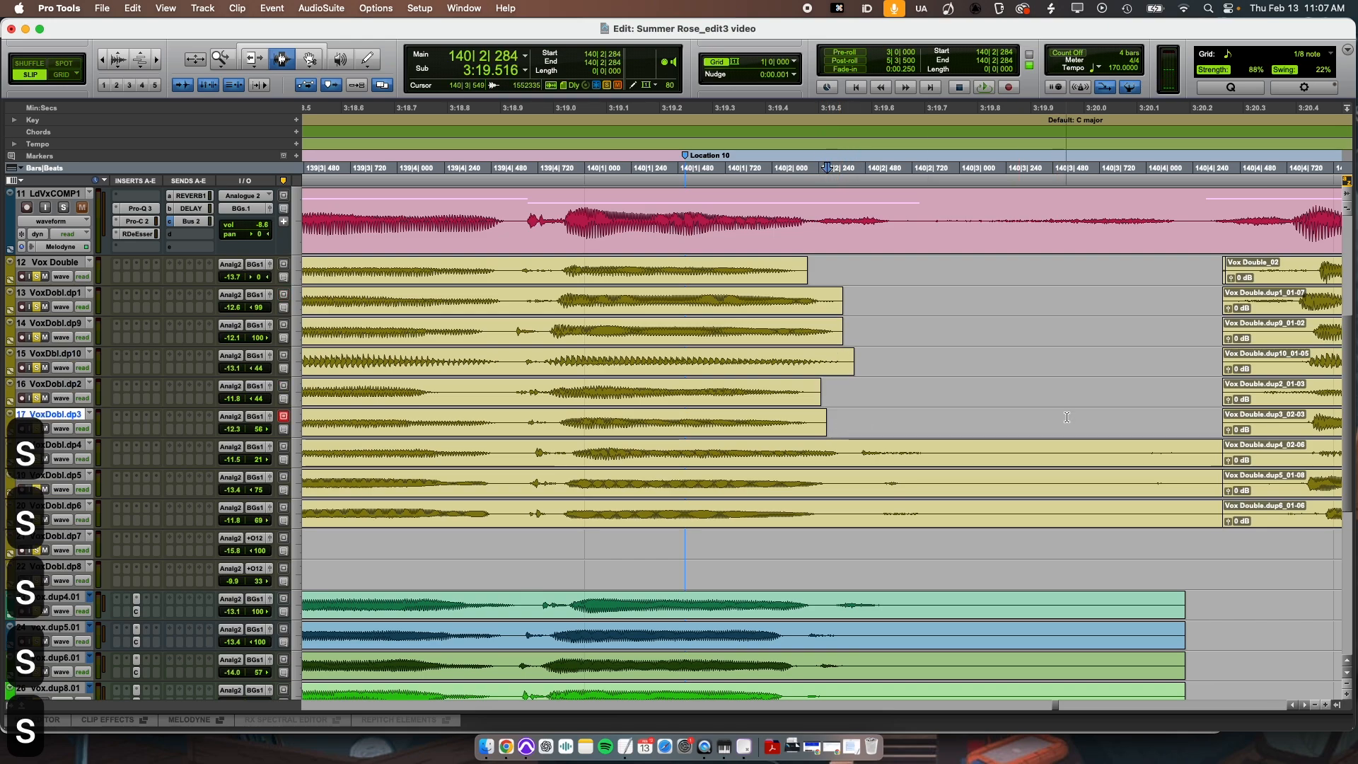
{"action": "left_click", "coordinate": [1267, 275]}
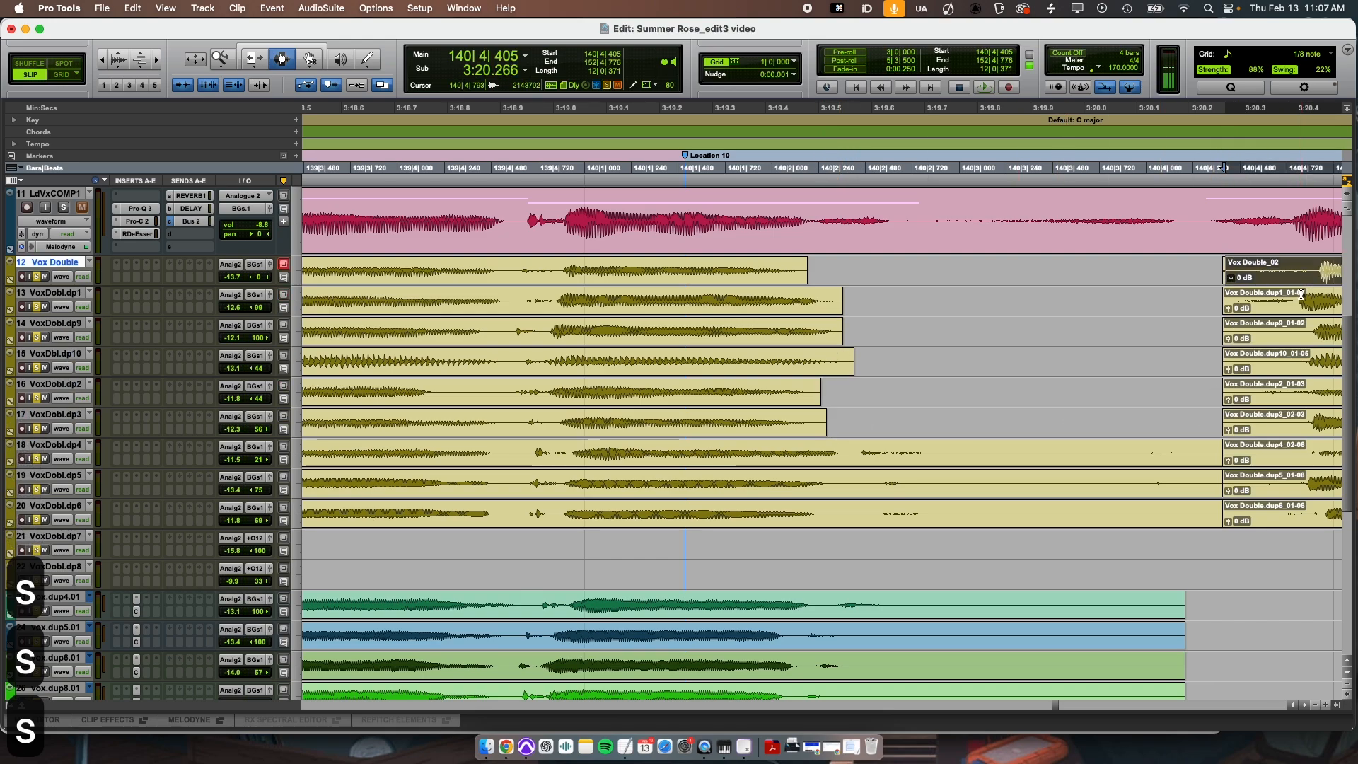
{"action": "left_click", "coordinate": [1294, 311]}
{"action": "left_click", "coordinate": [1294, 311]}
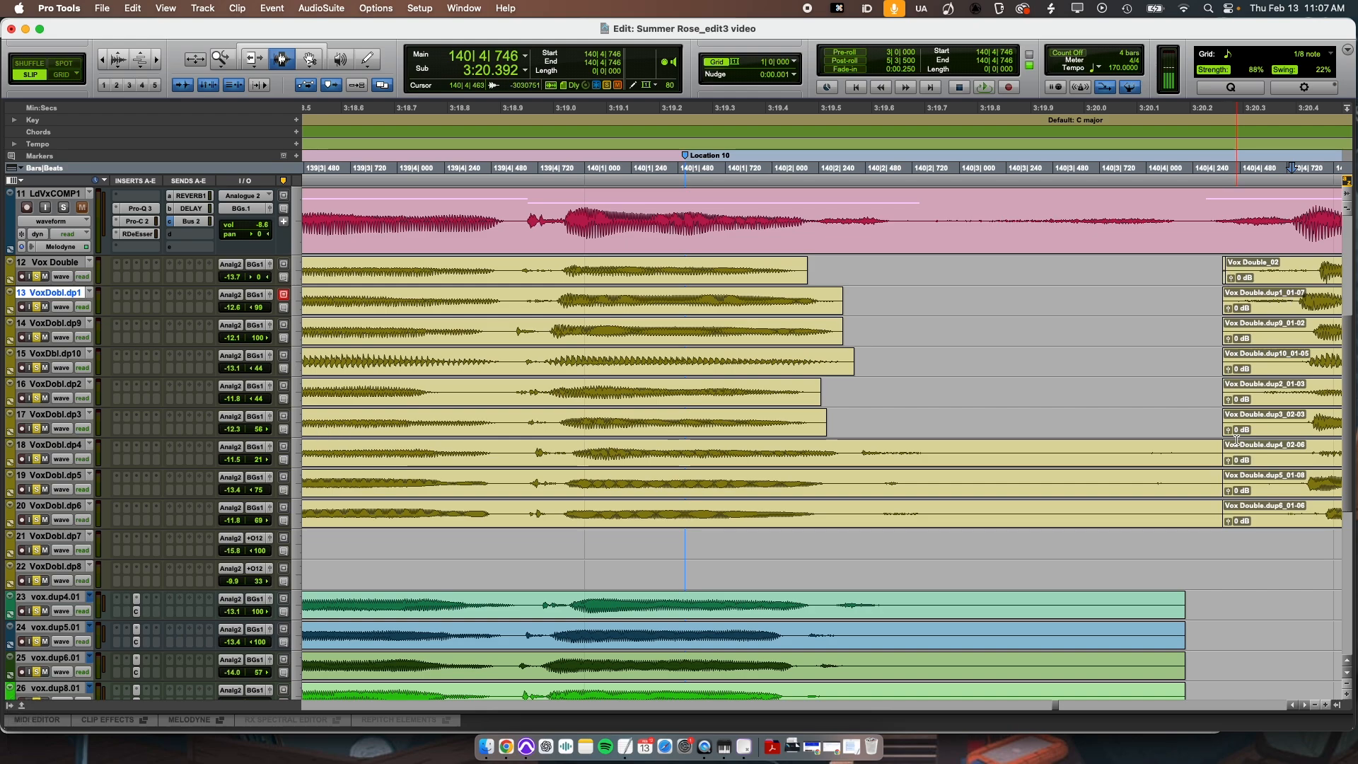
- Trim the clip ends after the last word on VoxDobl.dp4 at 140|2|381, VoxDobl.dp5, and VoxDobl.dp6 at 140|2|262
{"action": "left_click", "coordinate": [845, 456]}
{"action": "key", "text": "s"}
{"action": "left_click", "coordinate": [832, 485]}
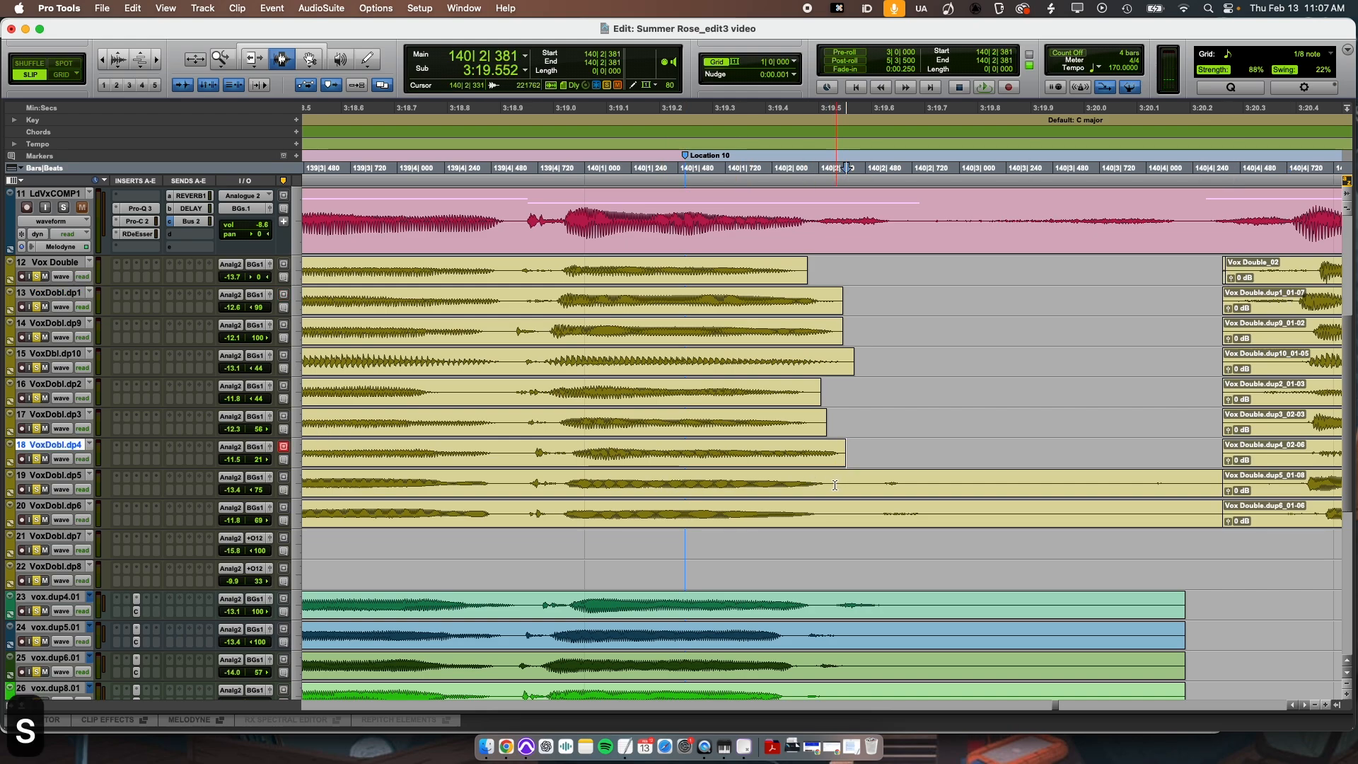
{"action": "key", "text": "s"}
{"action": "left_click", "coordinate": [822, 514]}
{"action": "key", "text": "s"}
- Trim the clip ends after the last word on vox.dup4.01, vox.dup5.01 and vox.dup6.01, ending dup6.01 at 140|2|211
{"action": "scroll", "coordinate": [837, 536], "scroll_direction": "down", "scroll_amount": 3}
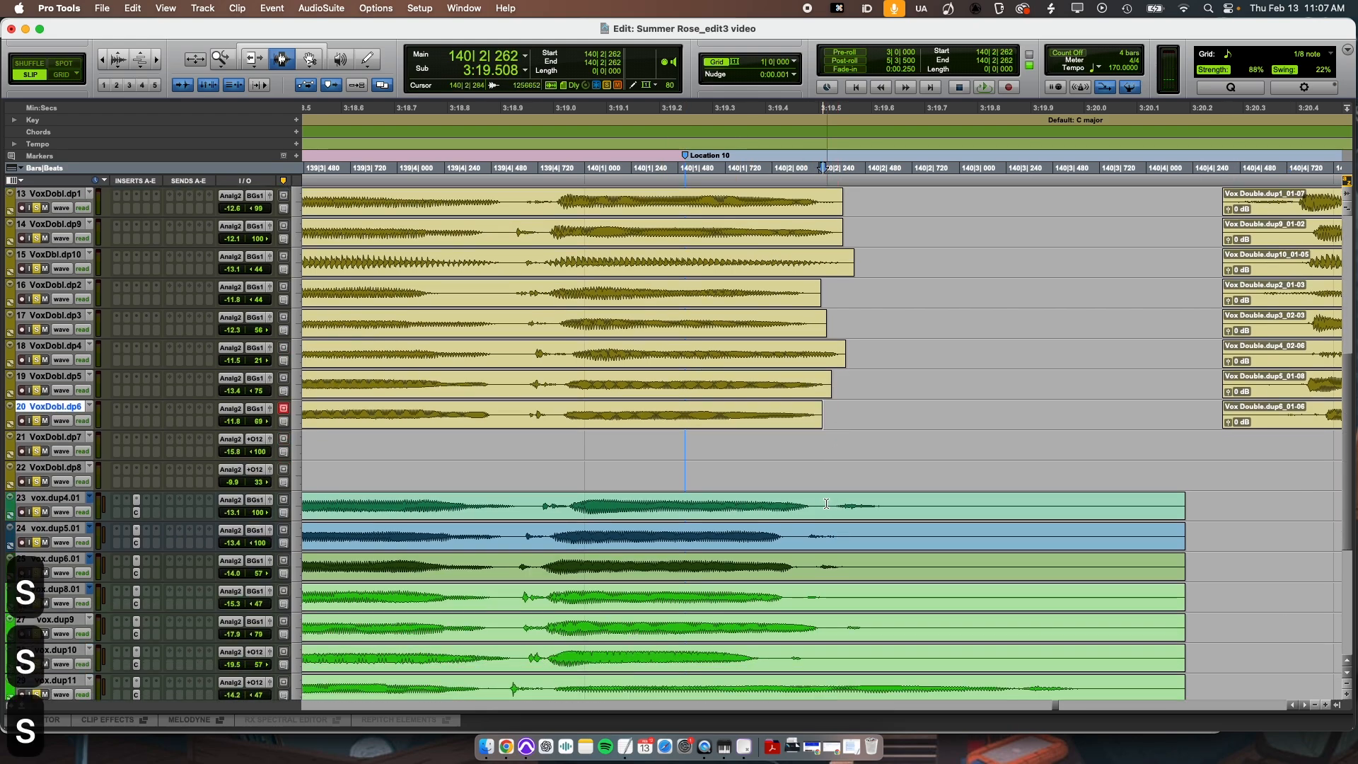
{"action": "key", "text": "s"}
{"action": "left_click", "coordinate": [801, 536]}
{"action": "key", "text": "s"}
{"action": "left_click", "coordinate": [812, 566]}
{"action": "key", "text": "s"}
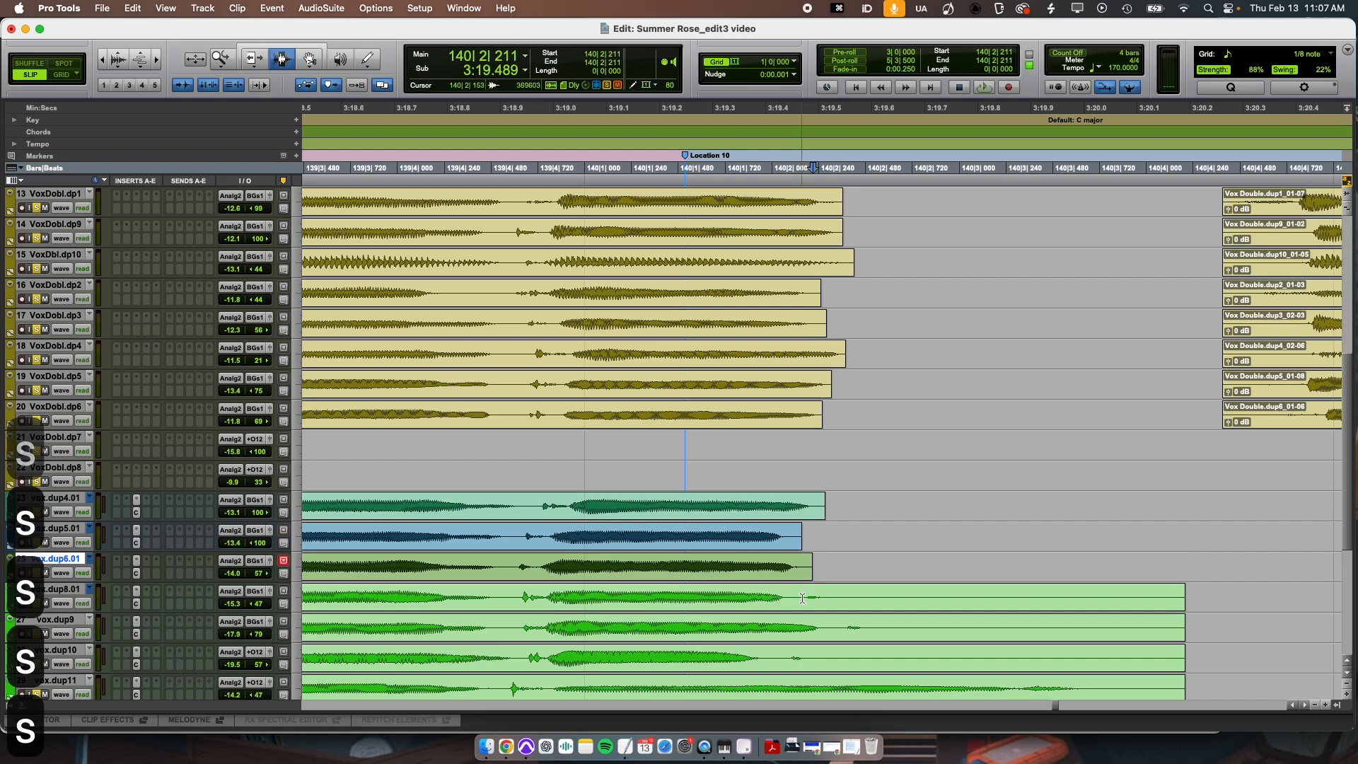
- Trim the clip ends after the last word on vox.dup8.01, vox.dup9, vox.dup10 at 140|2|070 and vox.dup12.01 at 140|2|704
{"action": "left_click", "coordinate": [801, 597]}
{"action": "key", "text": "s"}
{"action": "scroll", "coordinate": [841, 616], "scroll_direction": "down", "scroll_amount": 1}
{"action": "left_click", "coordinate": [838, 613]}
{"action": "key", "text": "s"}
{"action": "left_click", "coordinate": [785, 632]}
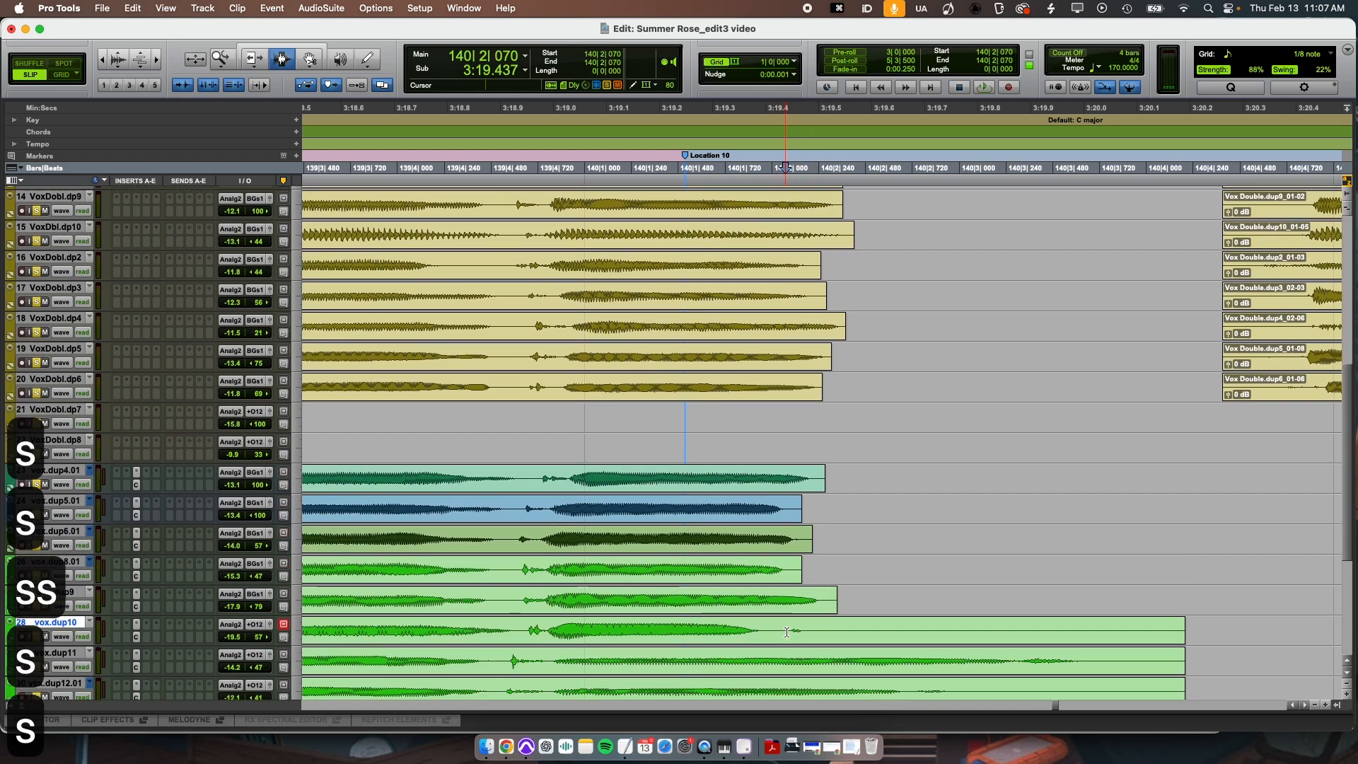
{"action": "key", "text": "s"}
{"action": "scroll", "coordinate": [790, 629], "scroll_direction": "down", "scroll_amount": 2}
{"action": "left_click", "coordinate": [908, 629]}
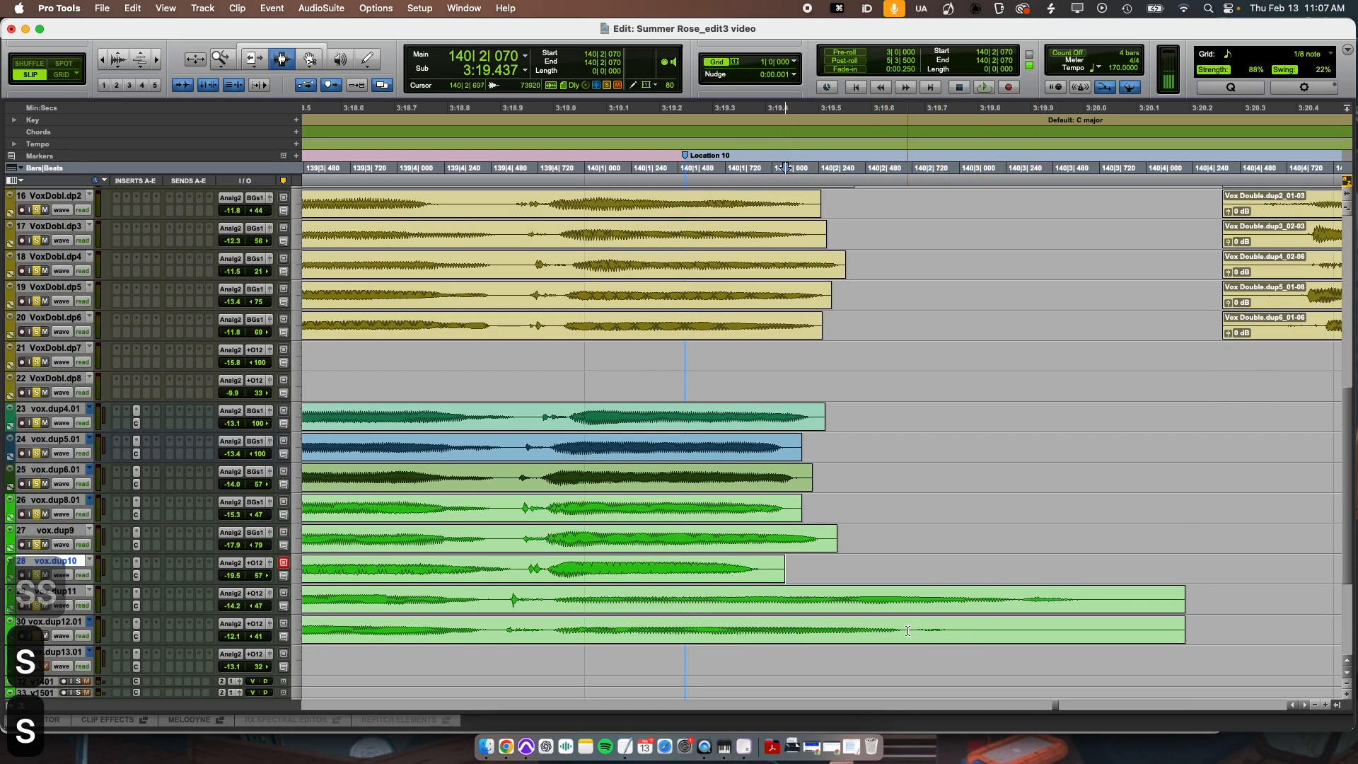
{"action": "key", "text": "s"}
- Play the phrase from 136|3|246 past bar 140 to check the trimmed background endings
{"action": "key", "text": "r"}
{"action": "key", "text": "r"}
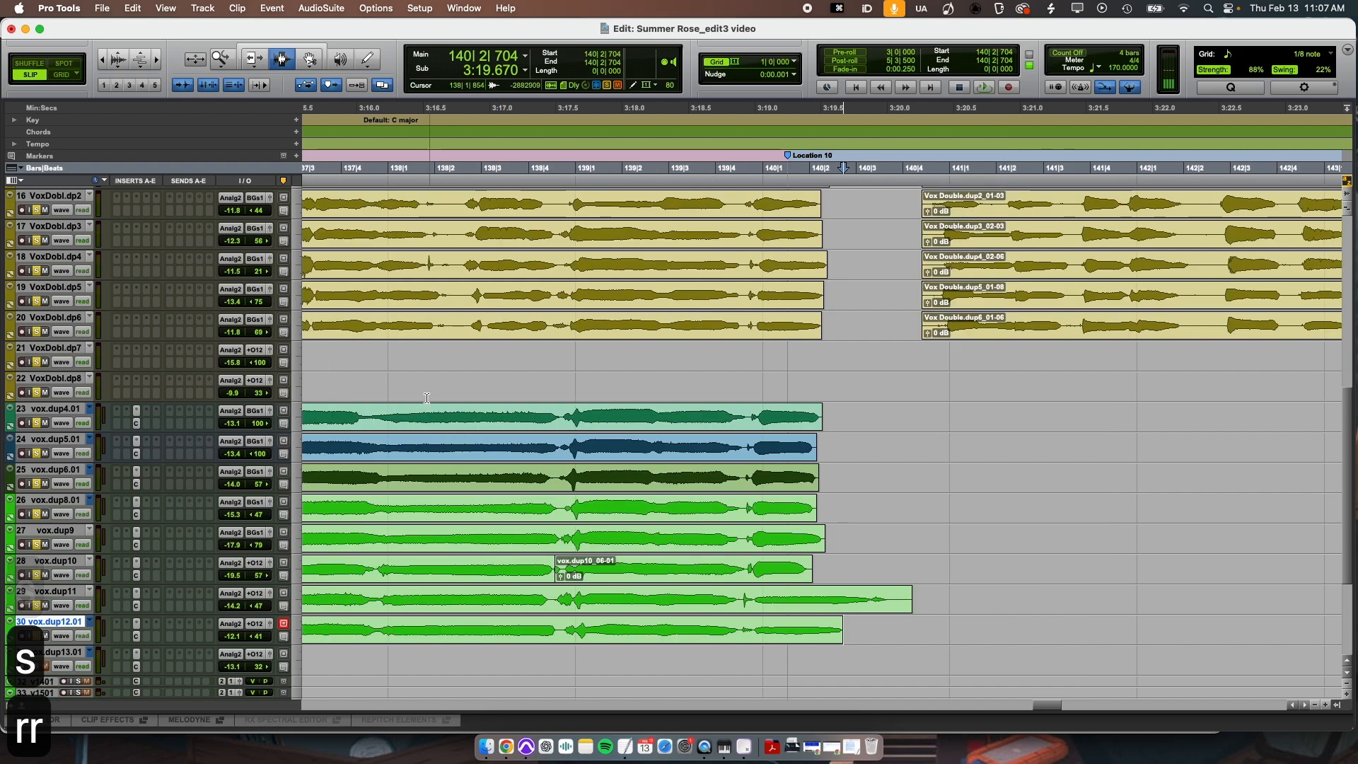
{"action": "key", "text": "r"}
{"action": "left_click", "coordinate": [471, 422]}
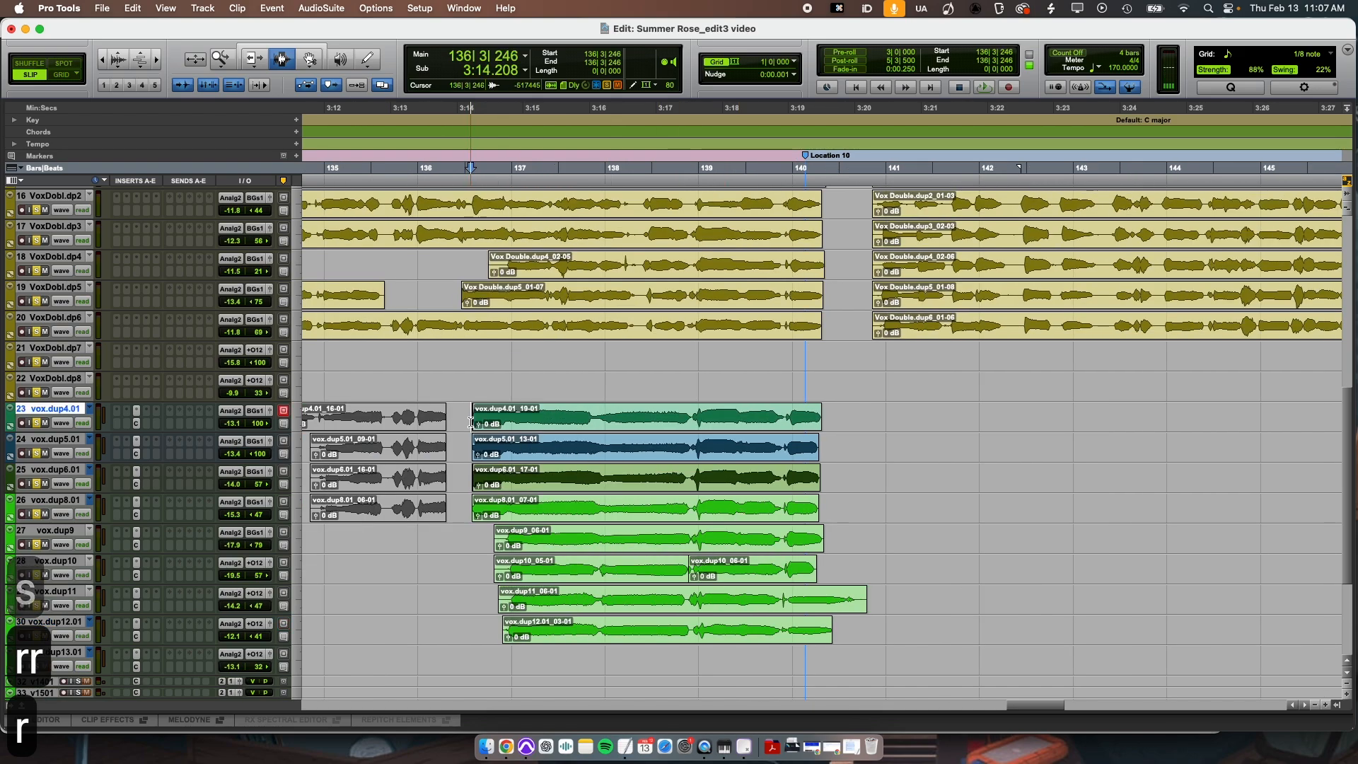
{"action": "key", "text": "space"}
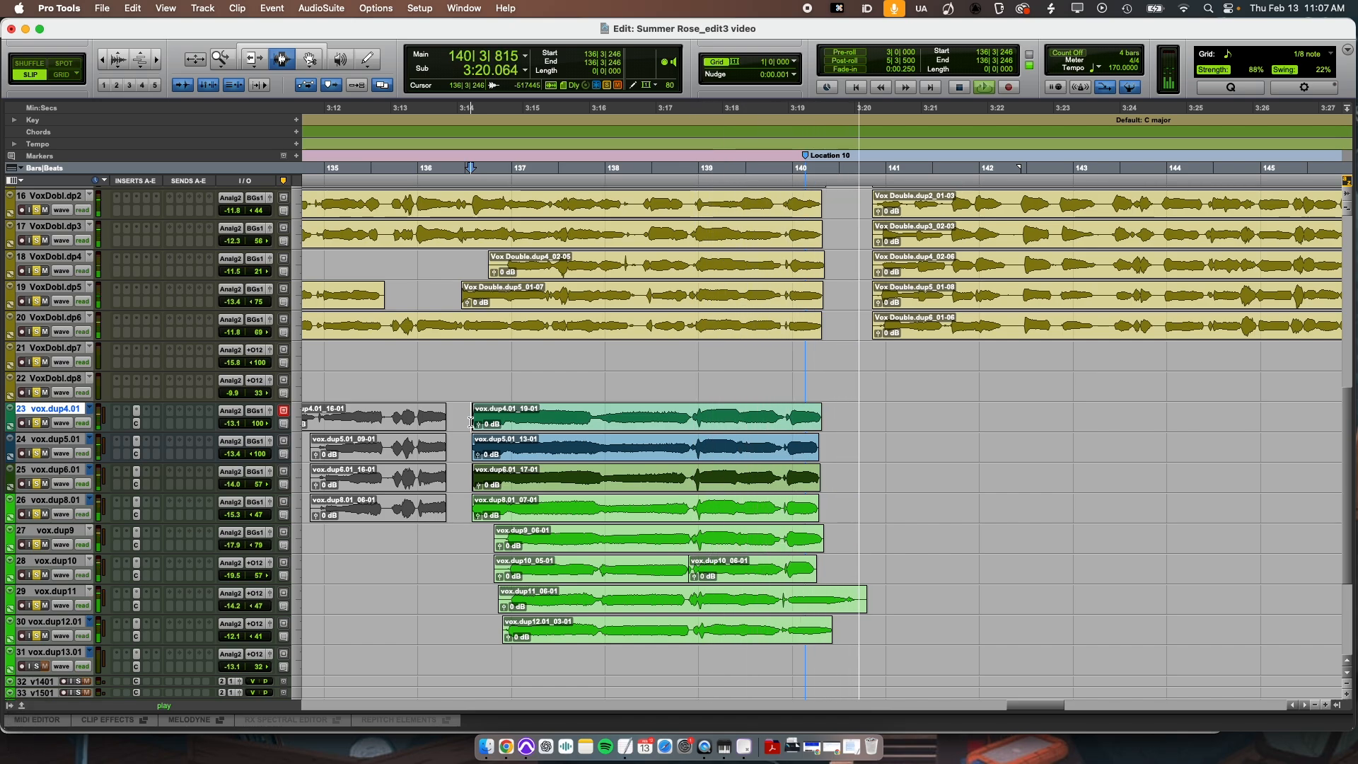
{"action": "key", "text": "space"}
- Trim the vox.dup11 clip end at 140|2|730 and add a long fade-out starting at about 140|1|870
{"action": "left_click", "coordinate": [832, 596]}
{"action": "key", "text": "t"}
{"action": "key", "text": "t"}
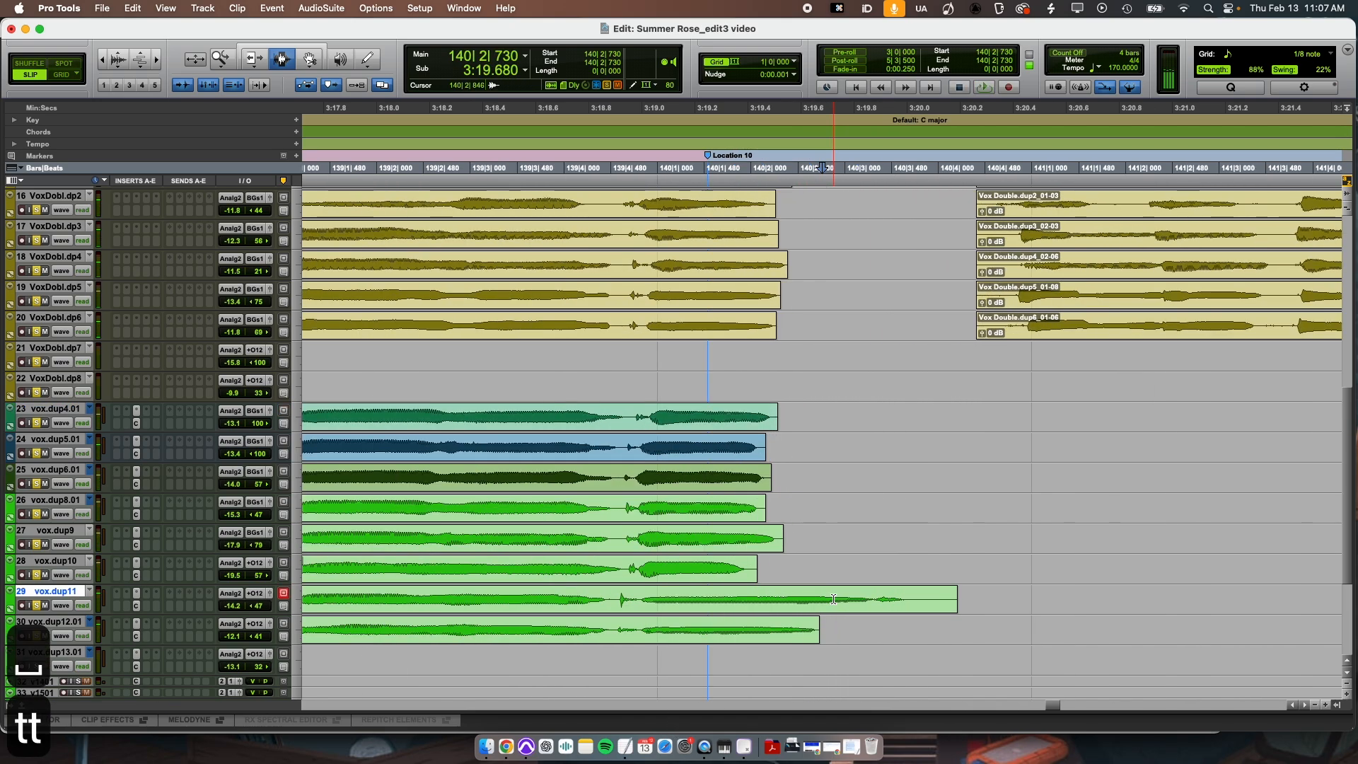
{"action": "key", "text": "s"}
{"action": "left_click_drag", "start_coordinate": [821, 597], "coordinate": [732, 597]}
{"action": "key", "text": "f"}
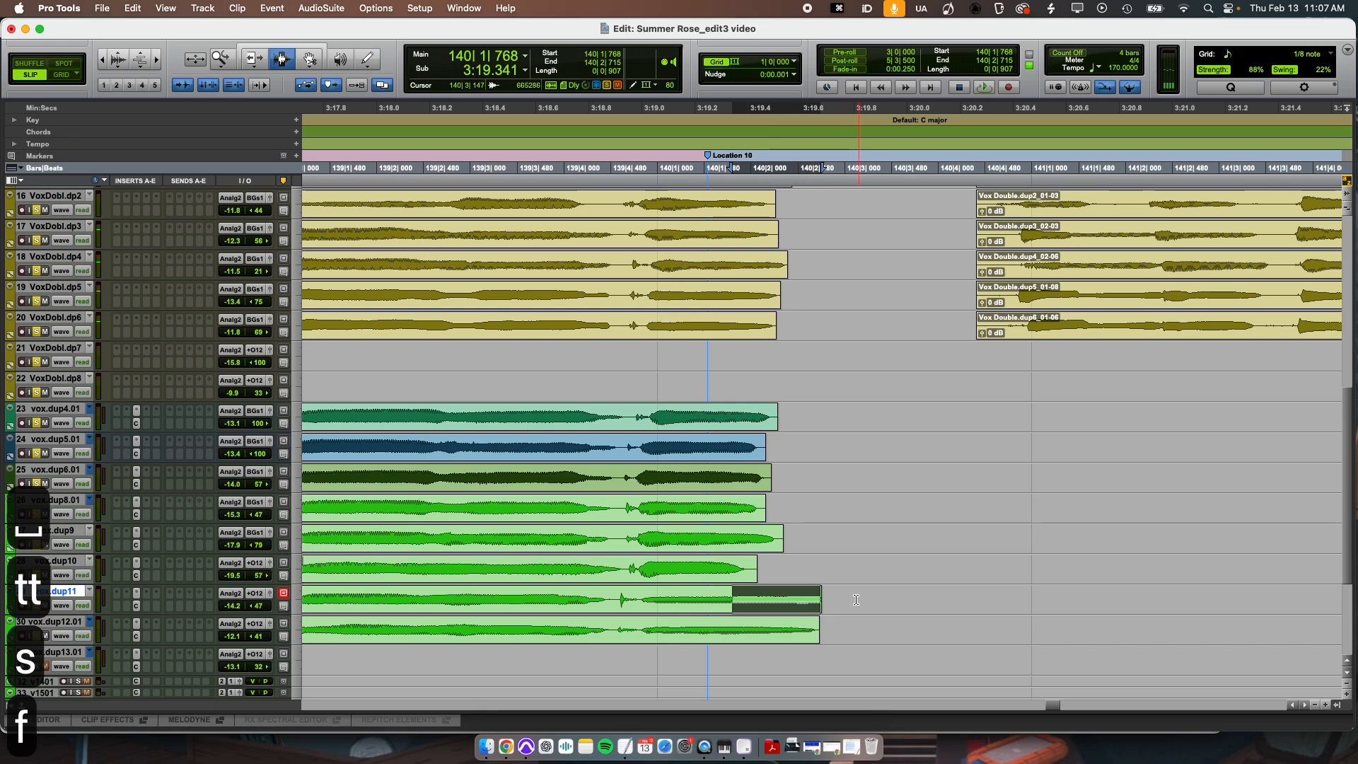
{"action": "key", "text": "f"}
- Play the vocals from 135|4|021 through the last word at bar 140 to check the tightened doubles
{"action": "scroll", "coordinate": [742, 600], "scroll_direction": "up", "scroll_amount": 5}
{"action": "key", "text": "r"}
{"action": "key", "text": "r"}
{"action": "scroll", "coordinate": [742, 601], "scroll_direction": "up", "scroll_amount": 1}
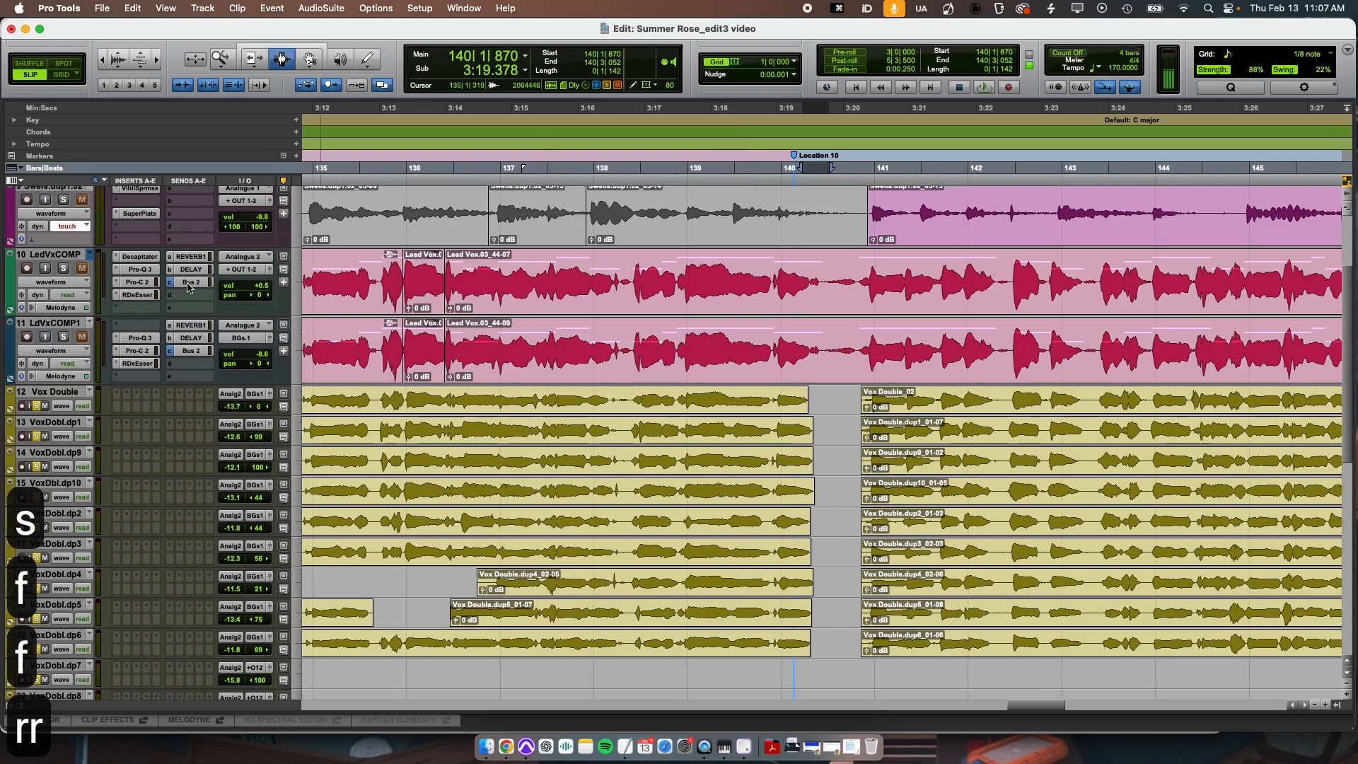
{"action": "left_click", "coordinate": [384, 403]}
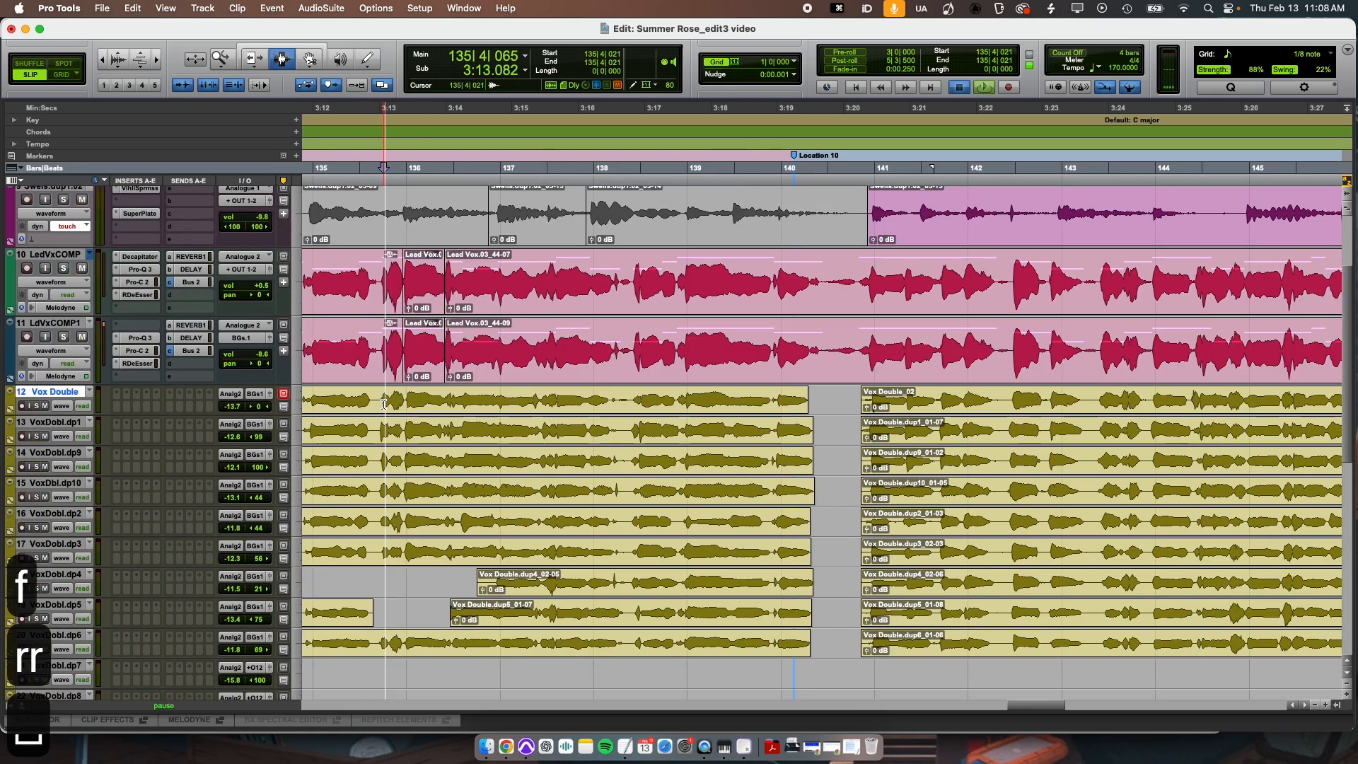
{"action": "key", "text": "space"}
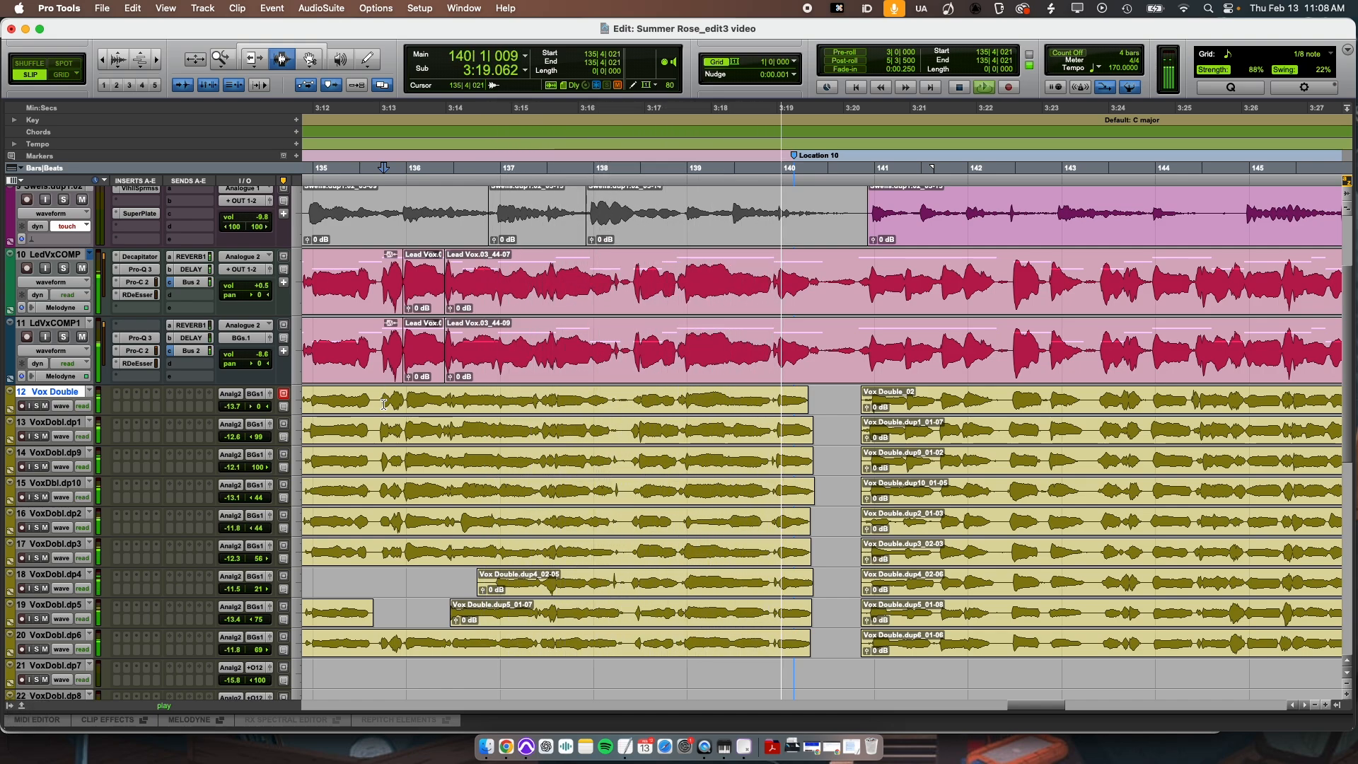
{"action": "key", "text": "space"}
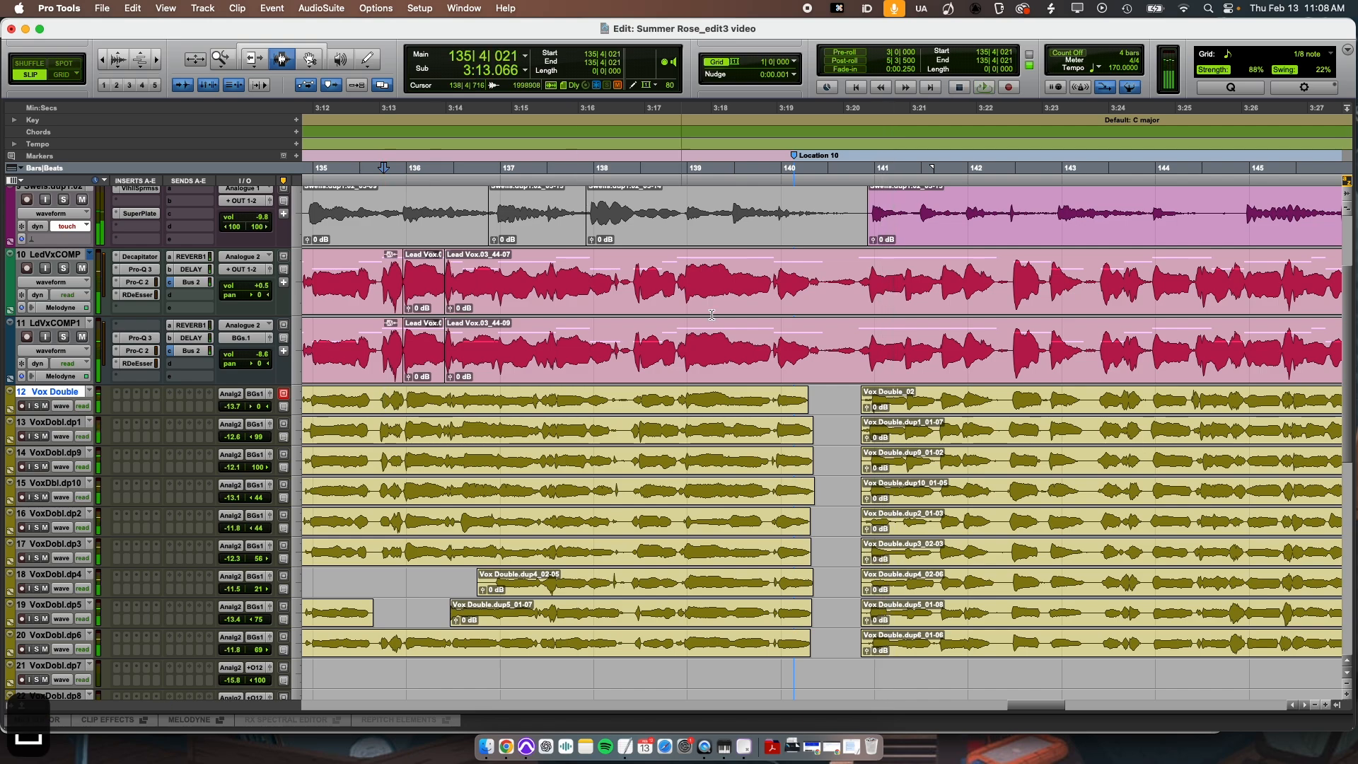
- Select 140|2|251 to 140|2|599 on both lead vocal comp tracks to examine the word ending after the doubles stop
{"action": "left_click", "coordinate": [800, 311]}
{"action": "key", "text": "t"}
{"action": "key", "text": "t"}
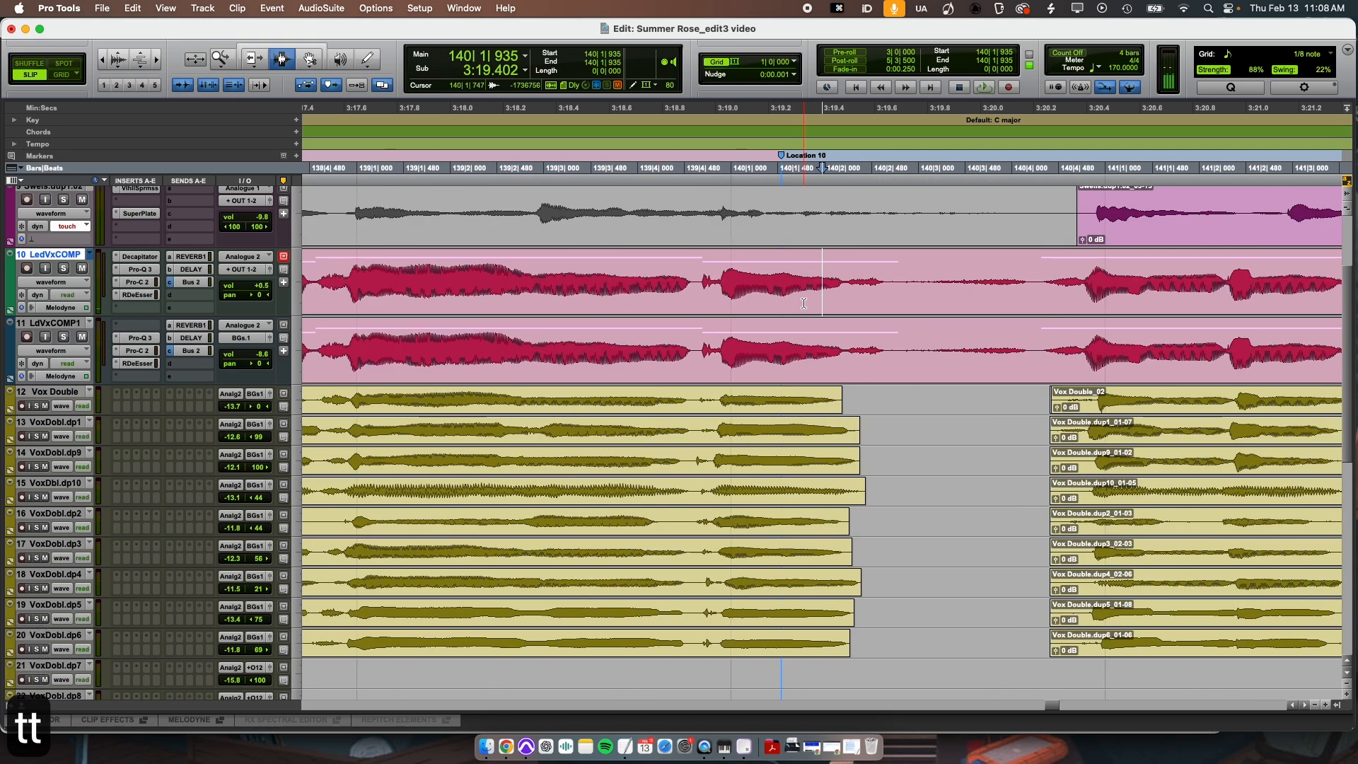
{"action": "left_click_drag", "start_coordinate": [849, 288], "coordinate": [882, 351]}
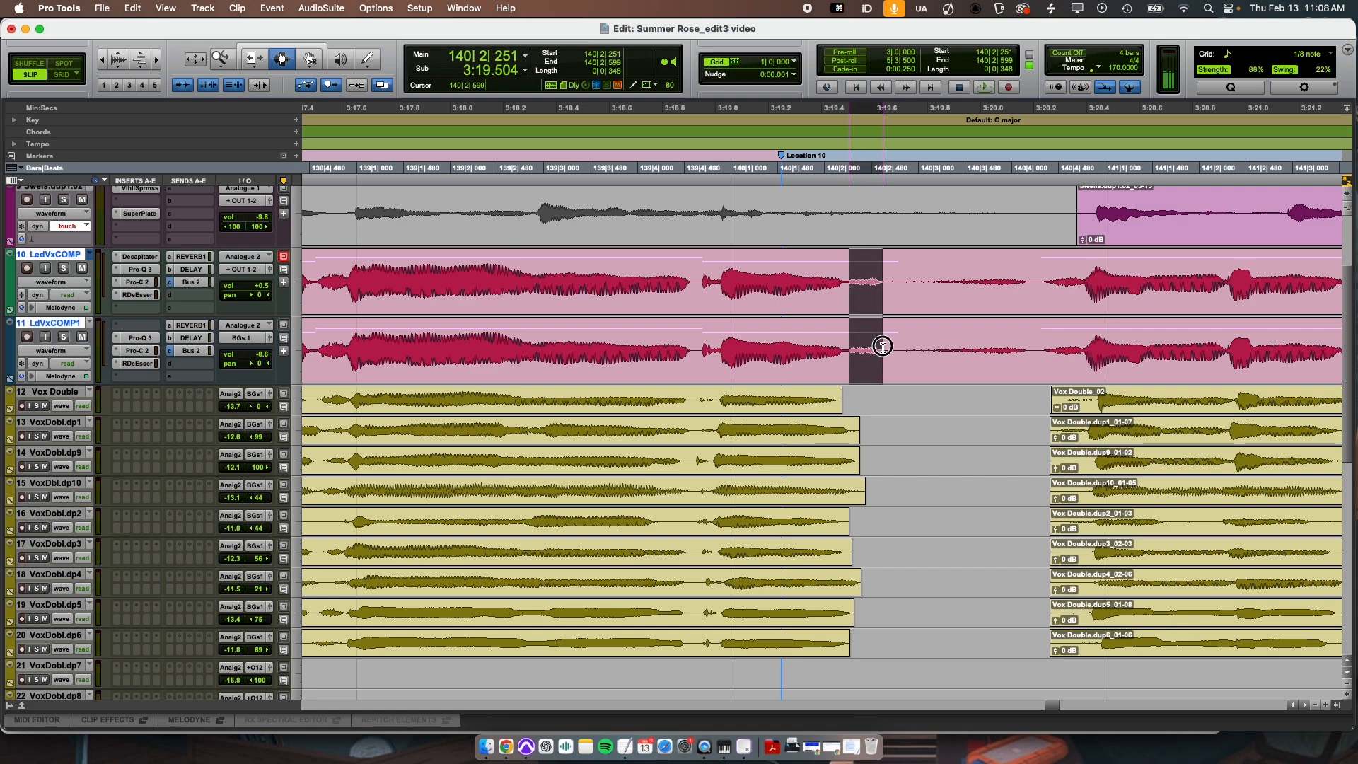
- Play the phrase from 138|2|576 past the gap after bar 140 to check the word endings again
{"action": "key", "text": "r"}
{"action": "key", "text": "r"}
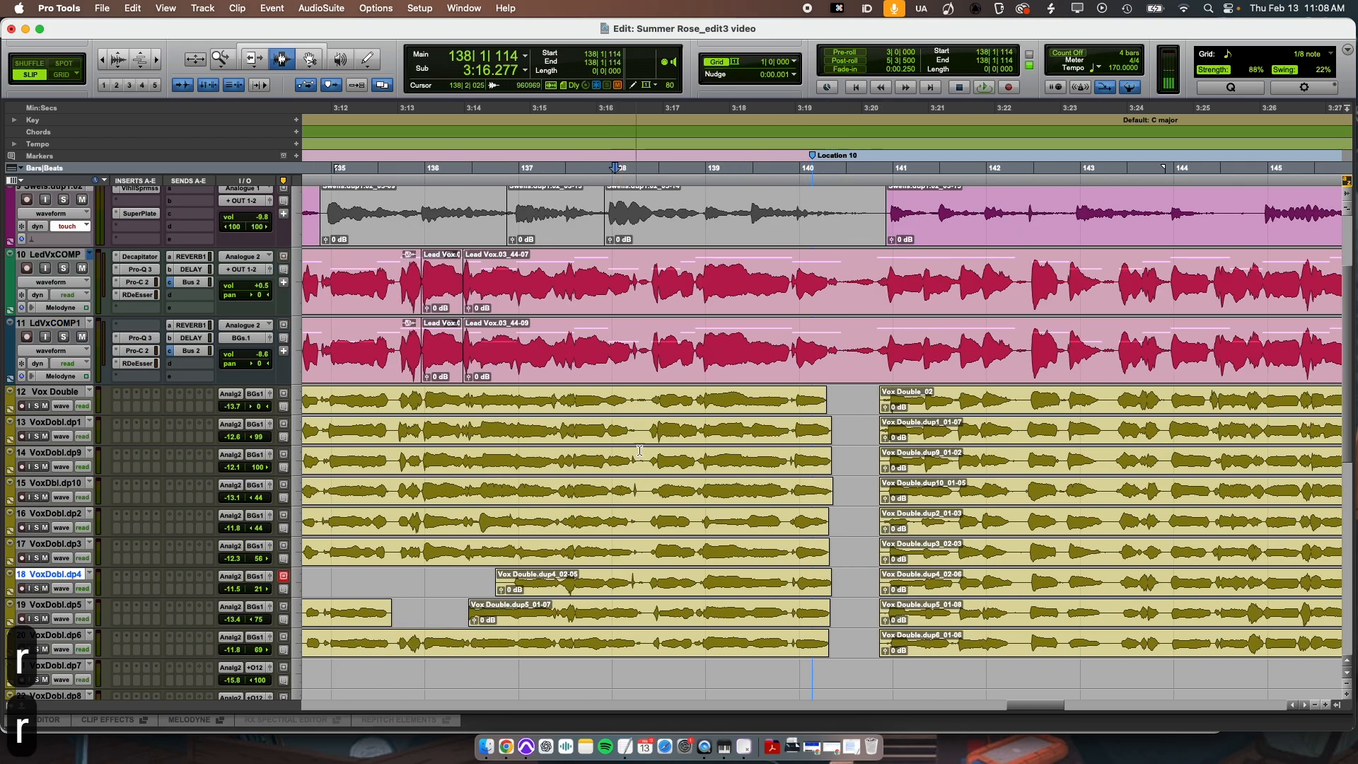
{"action": "left_click", "coordinate": [649, 424]}
{"action": "key", "text": "space"}
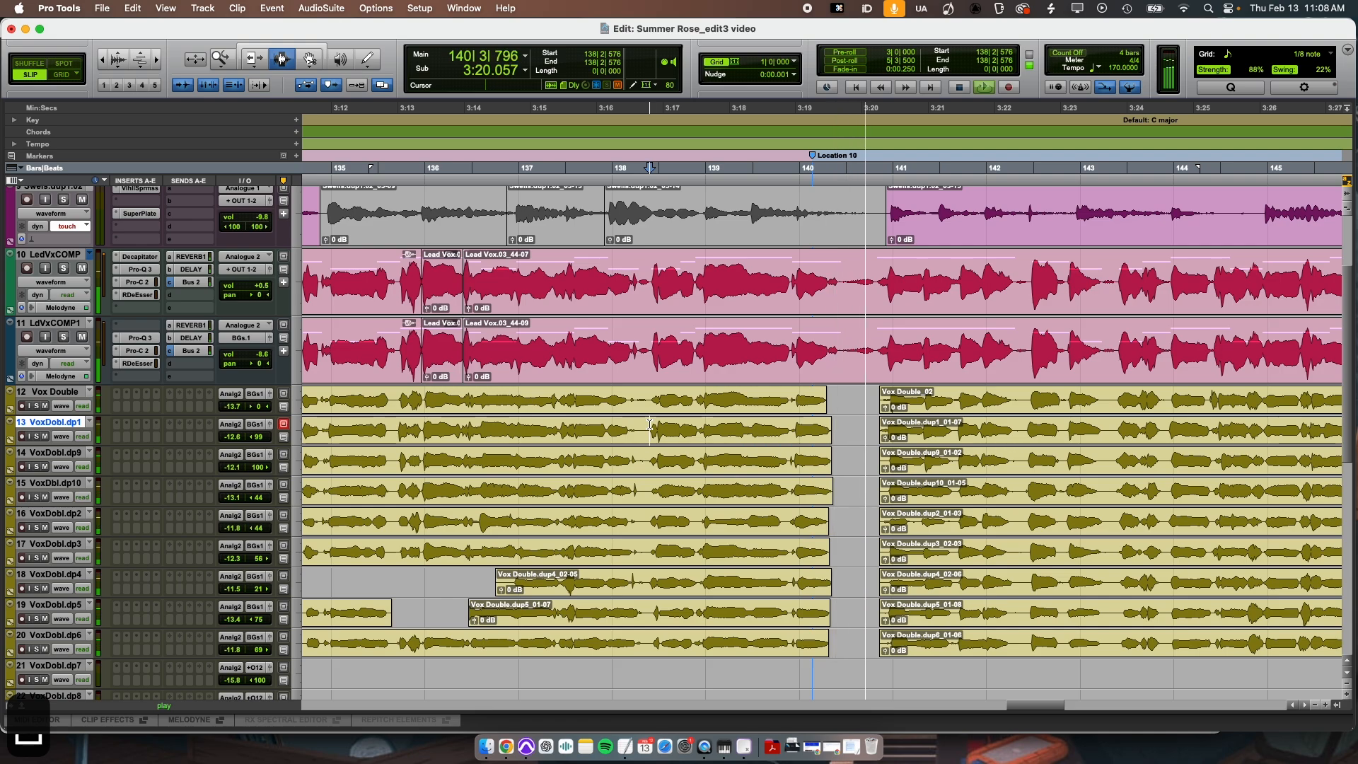
{"action": "key", "text": "space"}
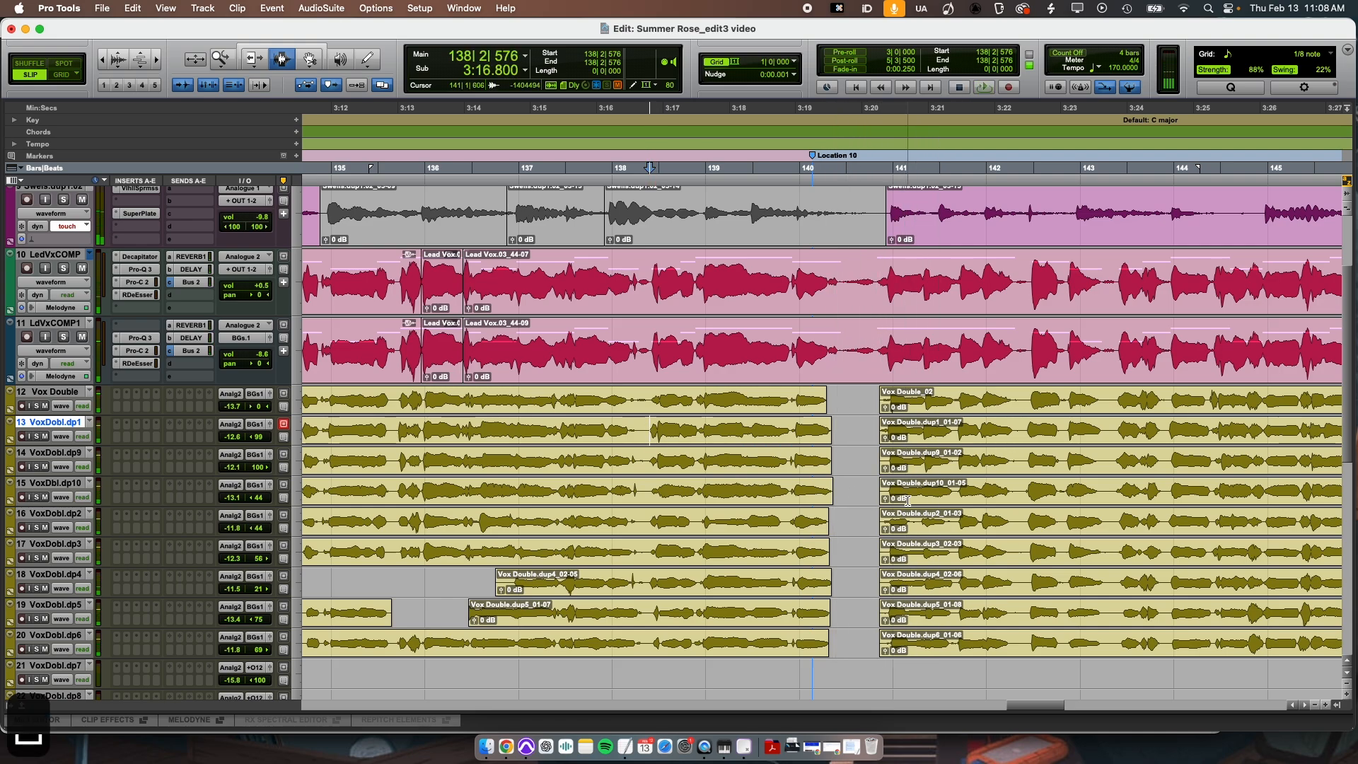
- Try to fade out the clip ends on Vox Double through VoxDobl.dp6 together with a selection starting at 140|2|135
{"action": "left_click", "coordinate": [850, 401]}
{"action": "key", "text": "t"}
{"action": "key", "text": "t"}
{"action": "left_click_drag", "start_coordinate": [823, 400], "coordinate": [773, 651]}
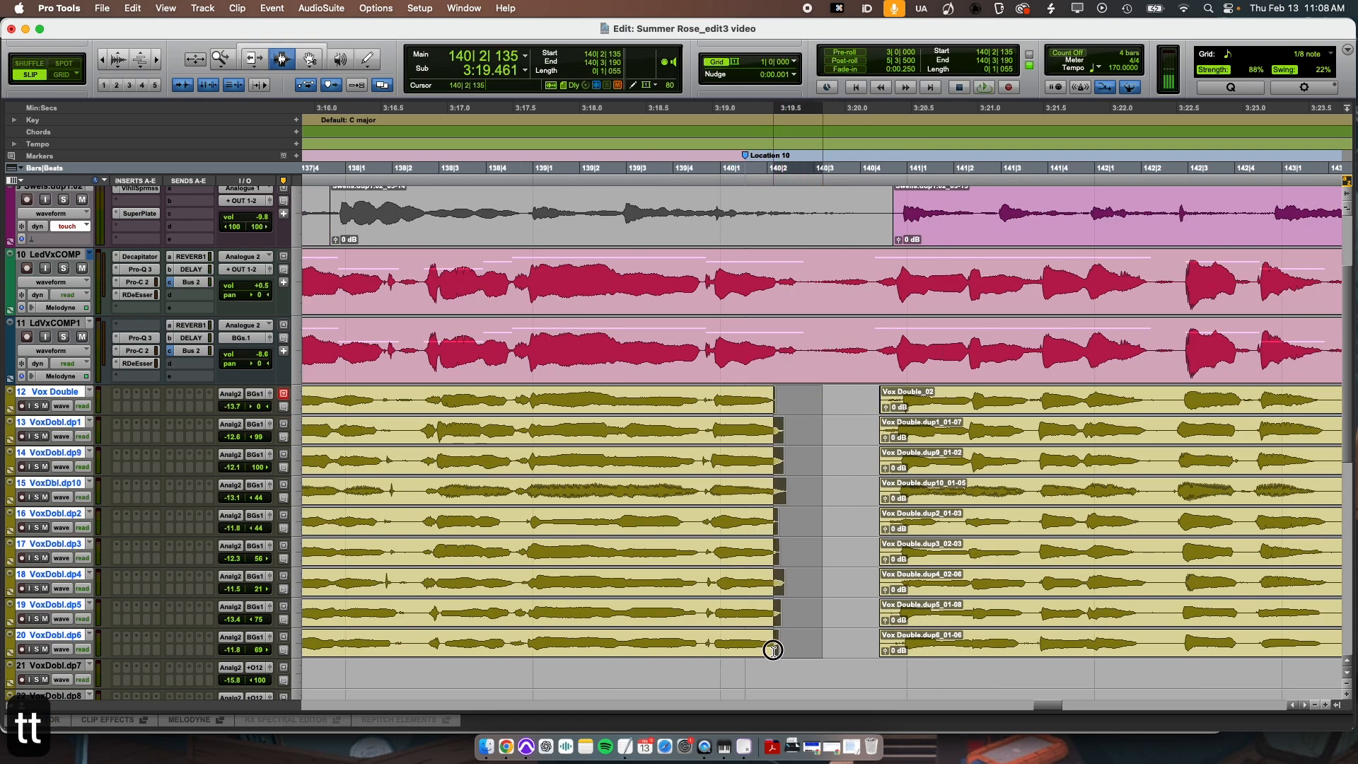
{"action": "key", "text": "f"}
{"action": "key", "text": "super+z"}
- Try to fade out the clip ends on Vox Double through VoxDobl.dp6 with a selection from 140|2|091 to 140|3|488
{"action": "key", "text": "r"}
{"action": "key", "text": "t"}
{"action": "key", "text": "t"}
{"action": "left_click", "coordinate": [894, 396]}
{"action": "left_click_drag", "start_coordinate": [950, 400], "coordinate": [818, 644]}
{"action": "key", "text": "super+z"}
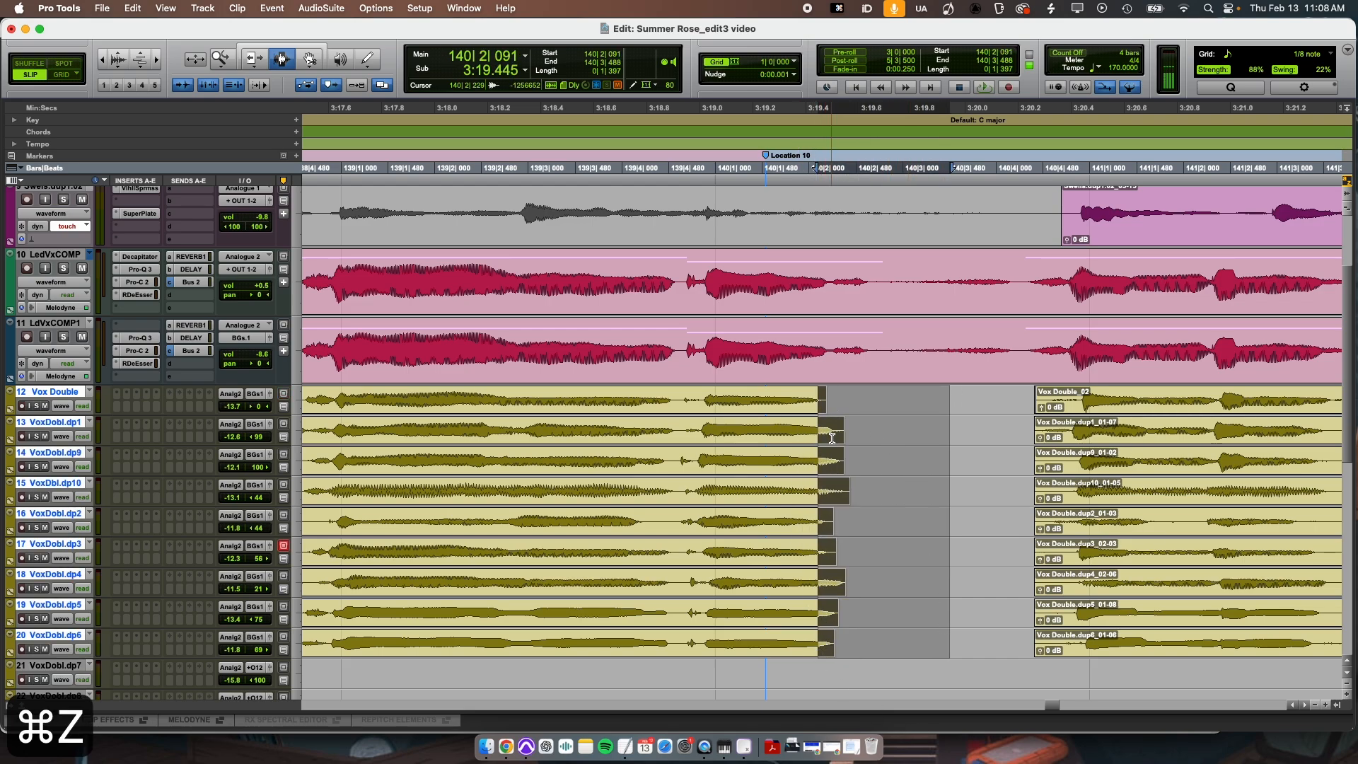
{"action": "key", "text": "f"}
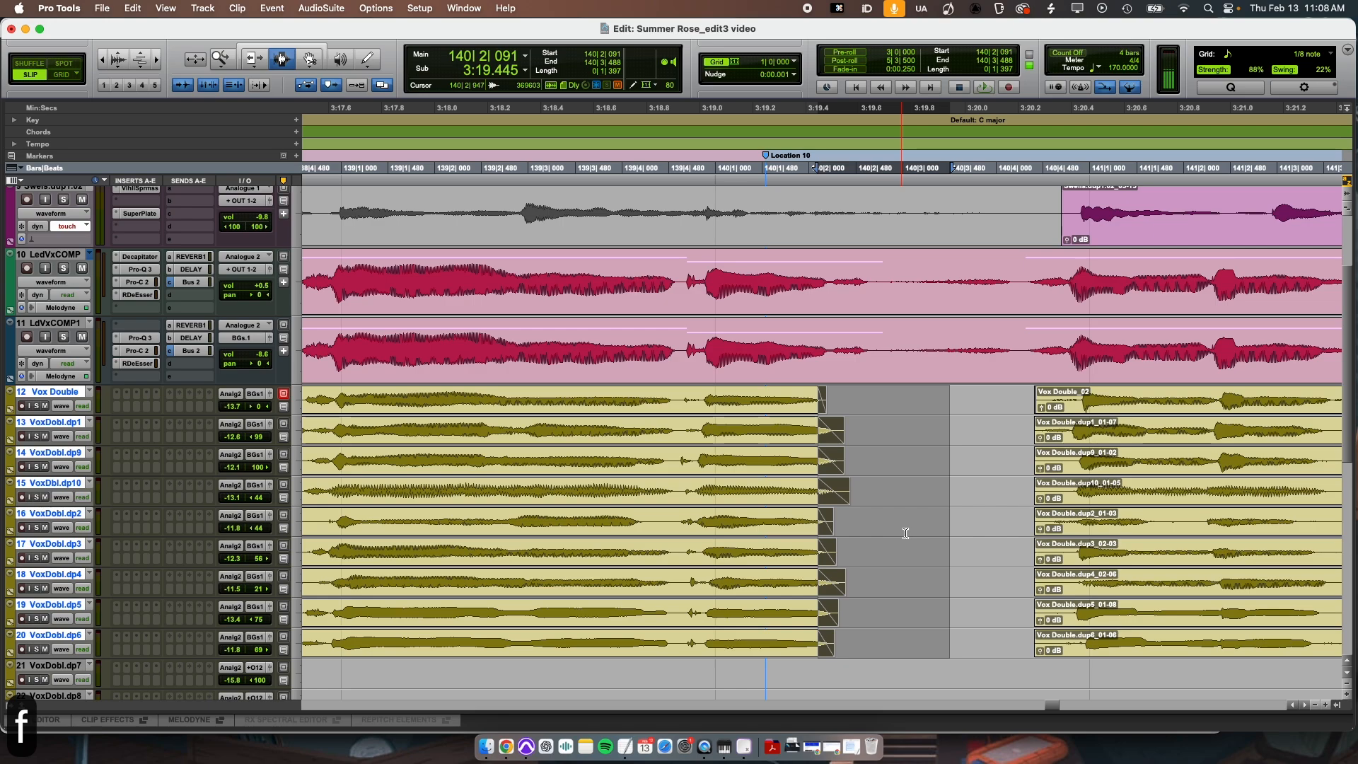
{"action": "left_click", "coordinate": [904, 441]}
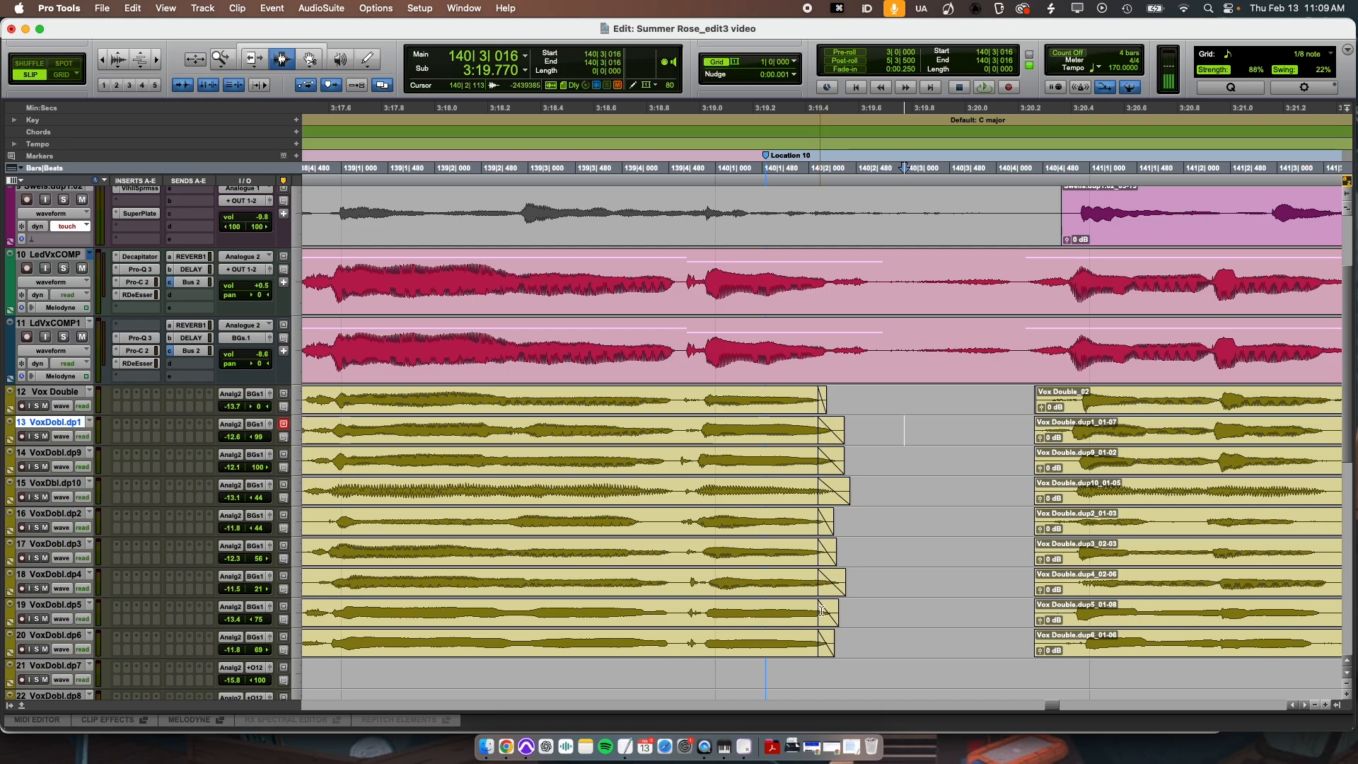
{"action": "key", "text": "super+z"}
- Apply batch fades with 50 ms fade-ins and fade-outs to the clips on Vox Double through VoxDobl.dp6, selected from 136|3|072
{"action": "key", "text": "r"}
{"action": "key", "text": "t"}
{"action": "key", "text": "t"}
{"action": "key", "text": "r"}
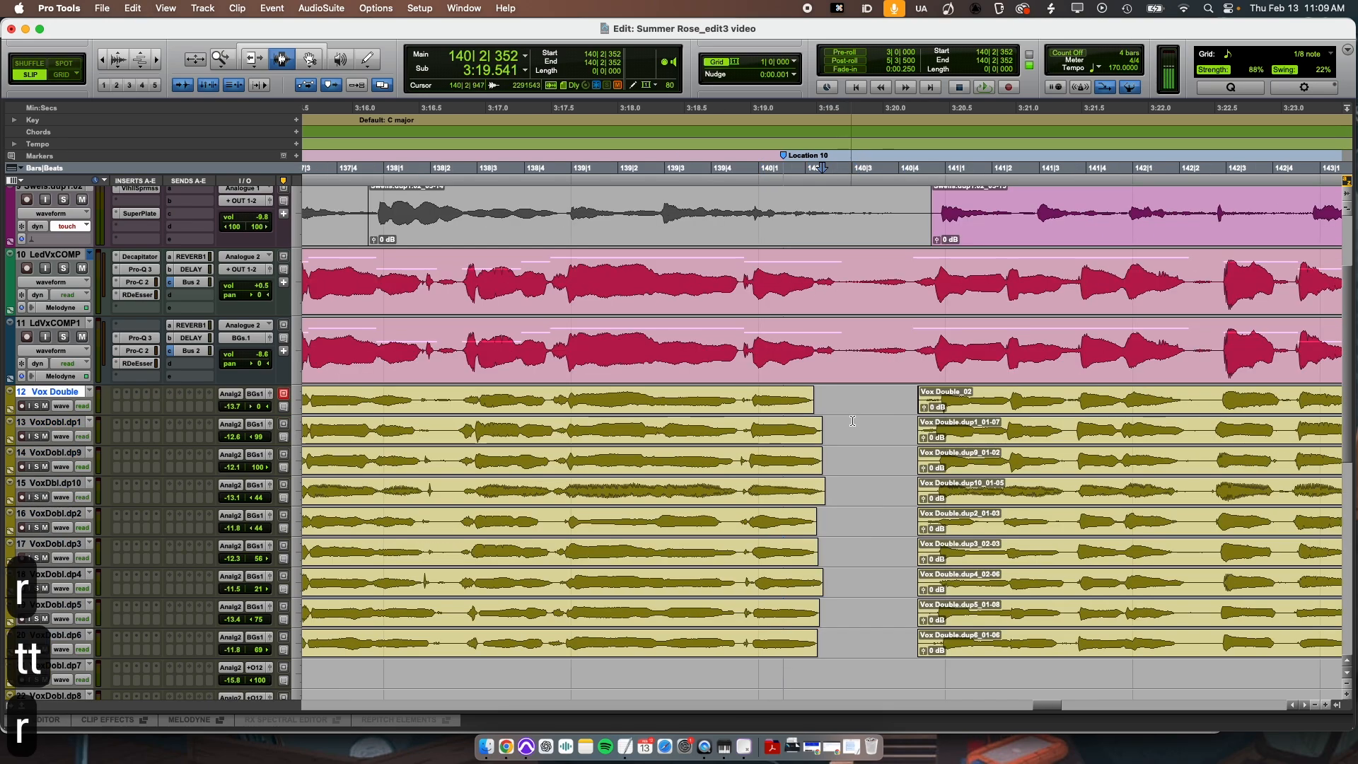
{"action": "left_click_drag", "start_coordinate": [569, 629], "coordinate": [290, 652]}
{"action": "key", "text": "super+f"}
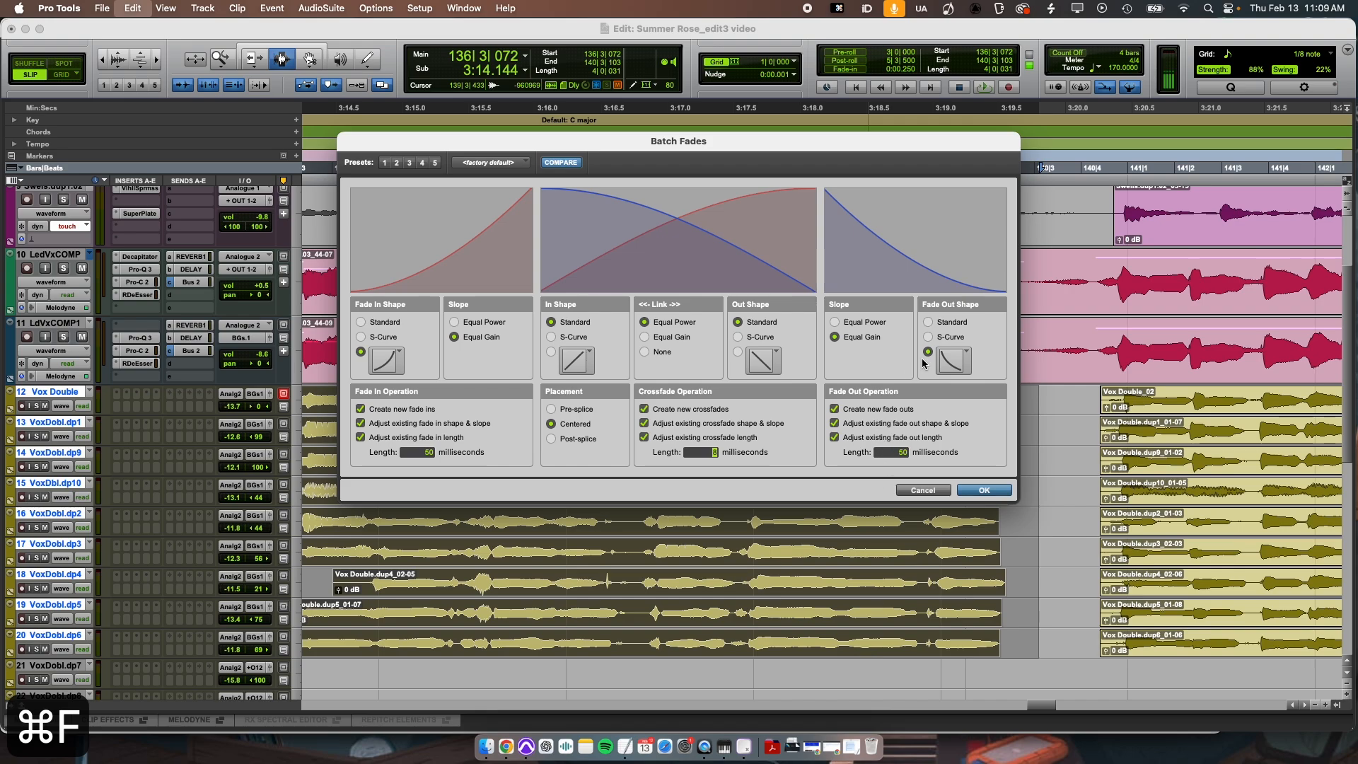
{"action": "left_click", "coordinate": [992, 488]}
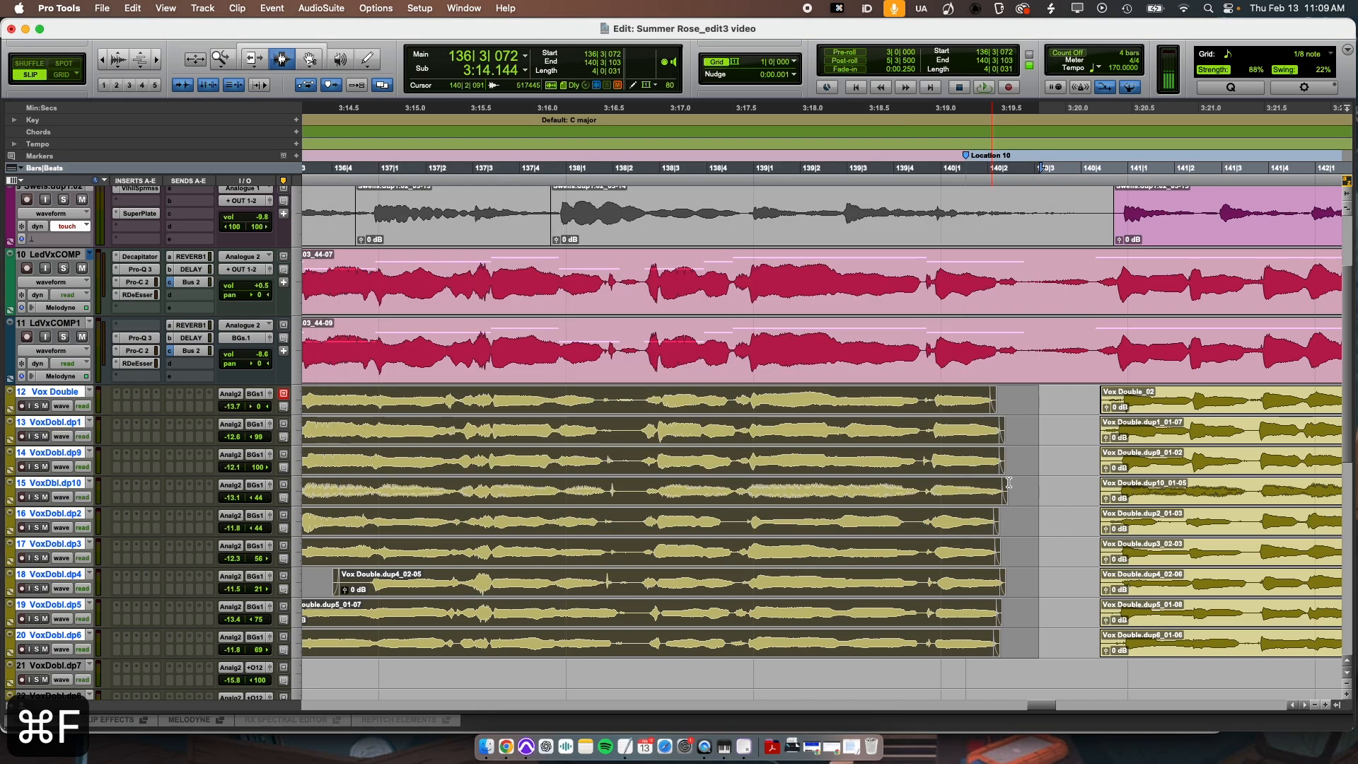
{"action": "left_click", "coordinate": [1024, 460]}
{"action": "key", "text": "t"}
{"action": "key", "text": "t"}
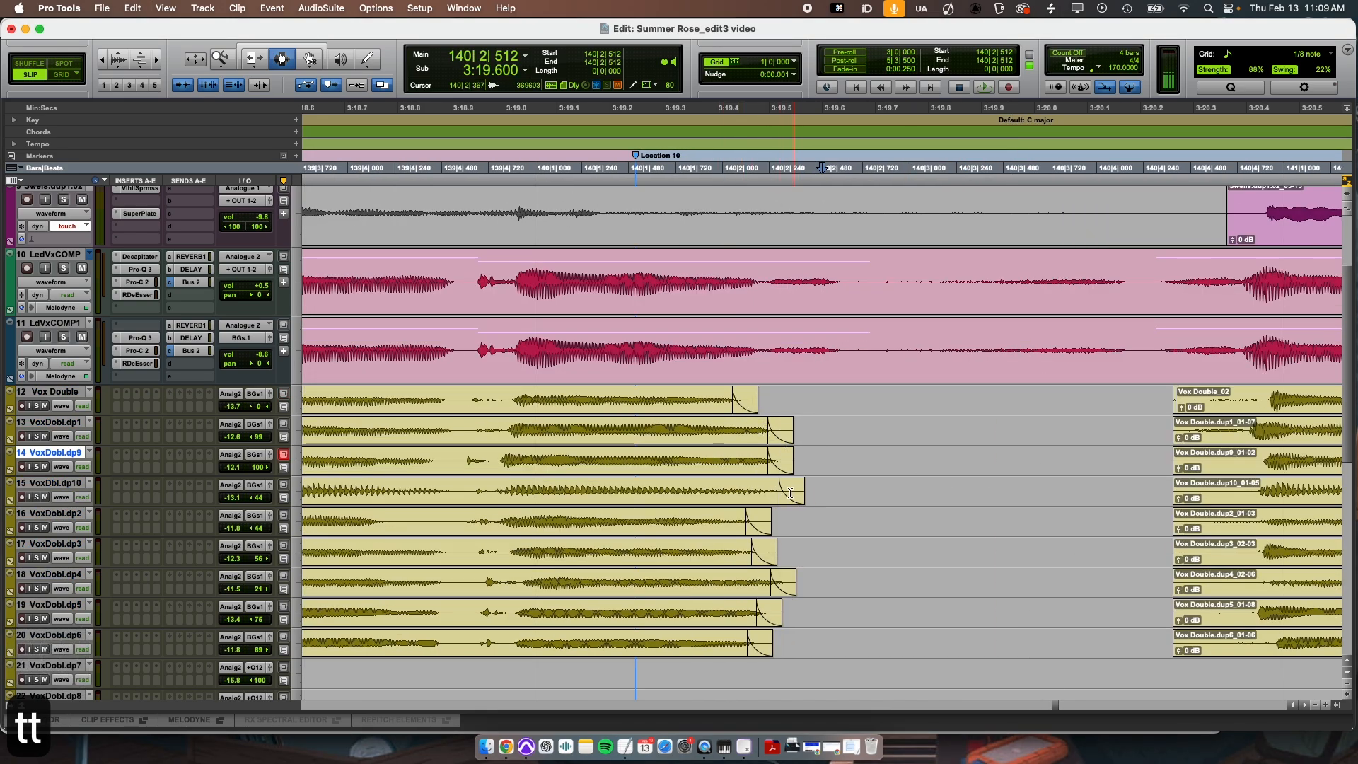